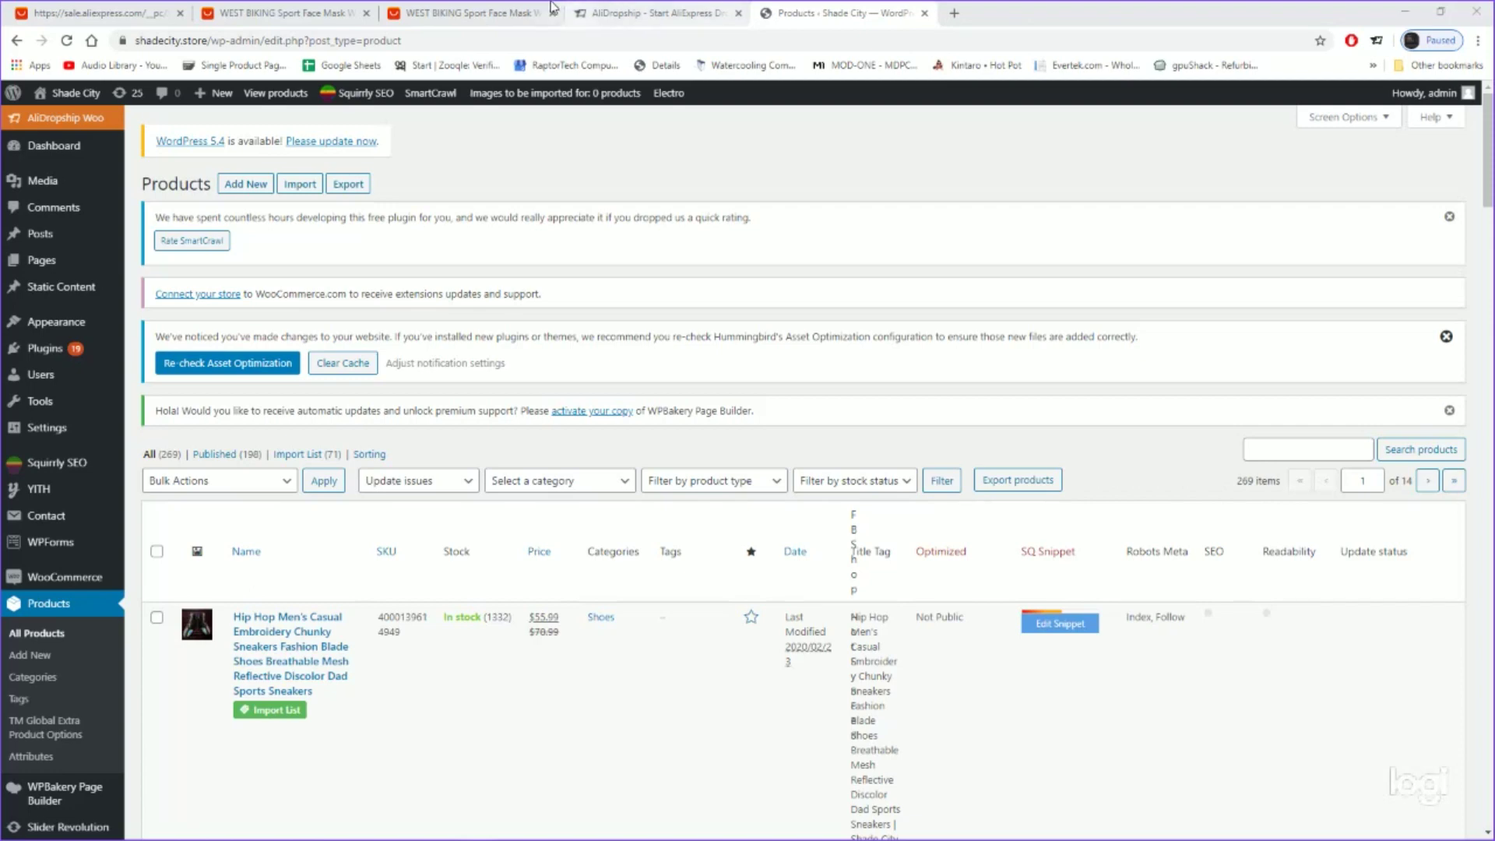
- Switch to the open WEST BIKING face mask product page and go from there to the AliExpress home page
{"action": "left_click", "coordinate": [638, 11]}
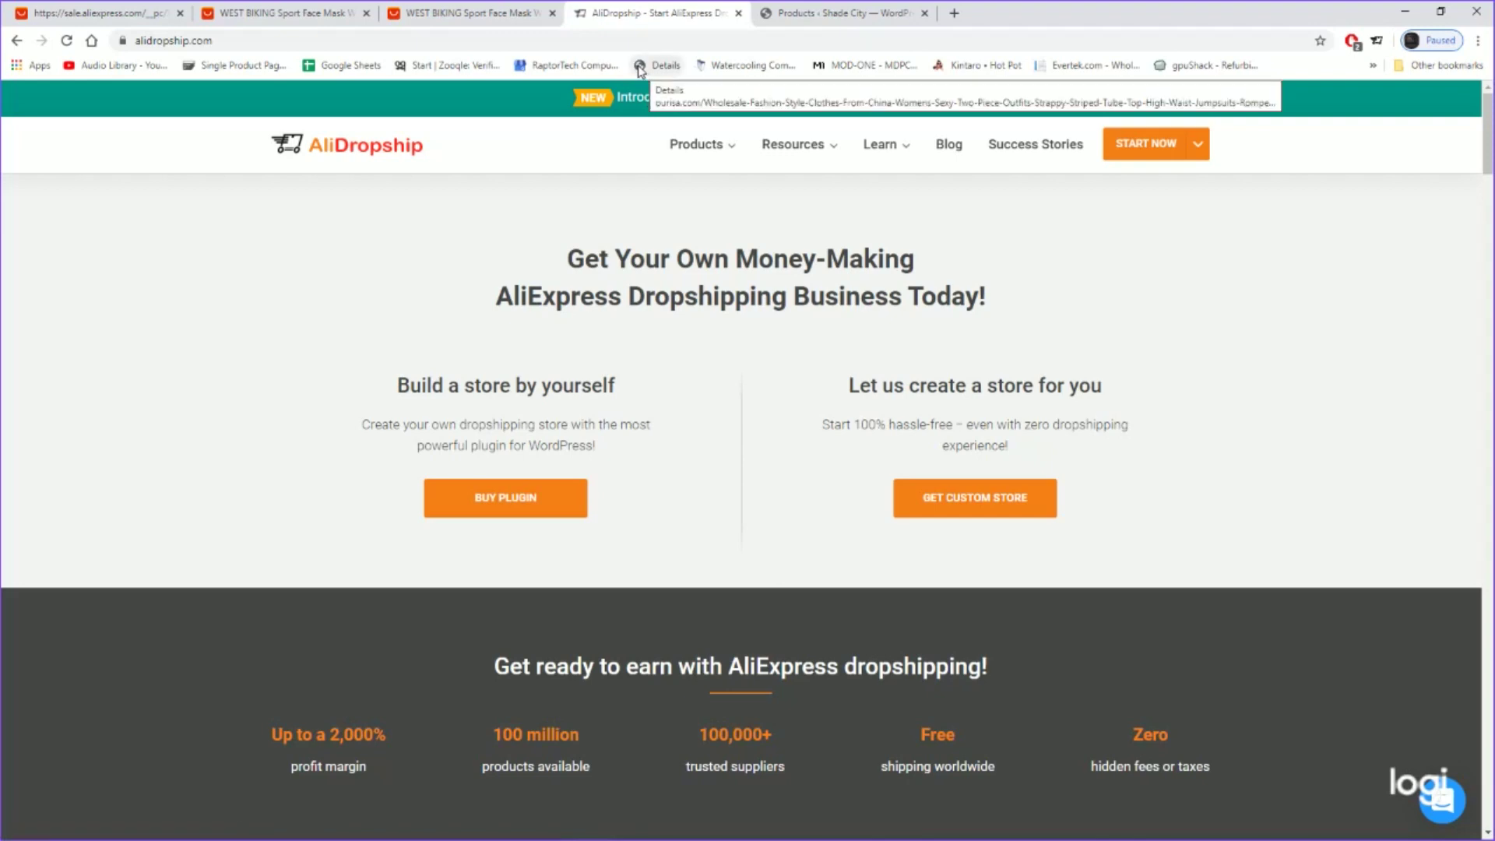
{"action": "left_click", "coordinate": [276, 16]}
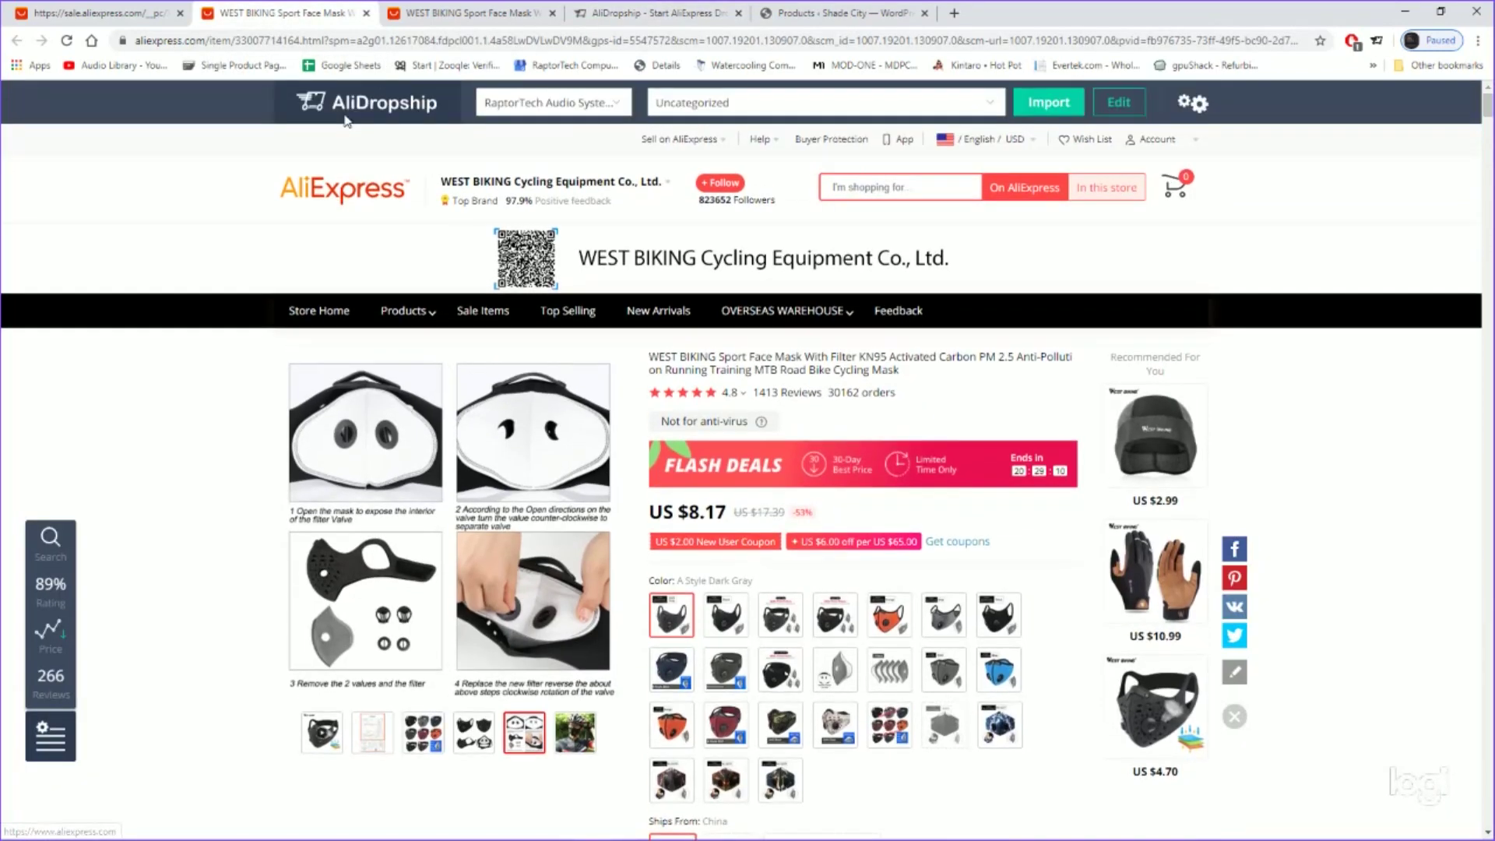
{"action": "left_click", "coordinate": [336, 201]}
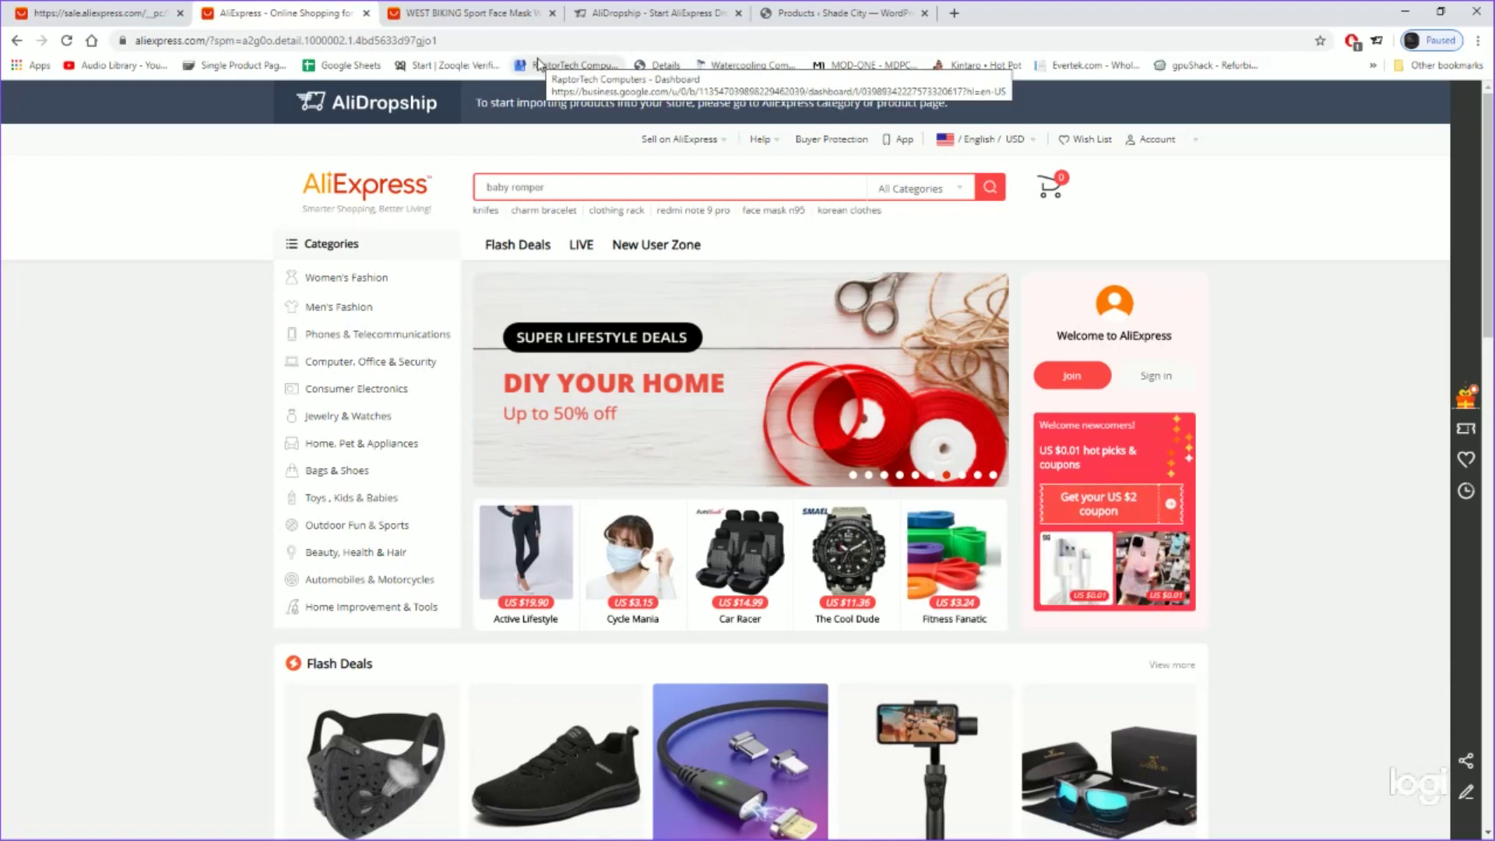
- Open the Men's Watches listing from the Jewelry & Watches category on AliExpress
{"action": "scroll", "coordinate": [551, 250], "scroll_direction": "down", "scroll_amount": 4}
{"action": "scroll", "coordinate": [554, 247], "scroll_direction": "up", "scroll_amount": 4}
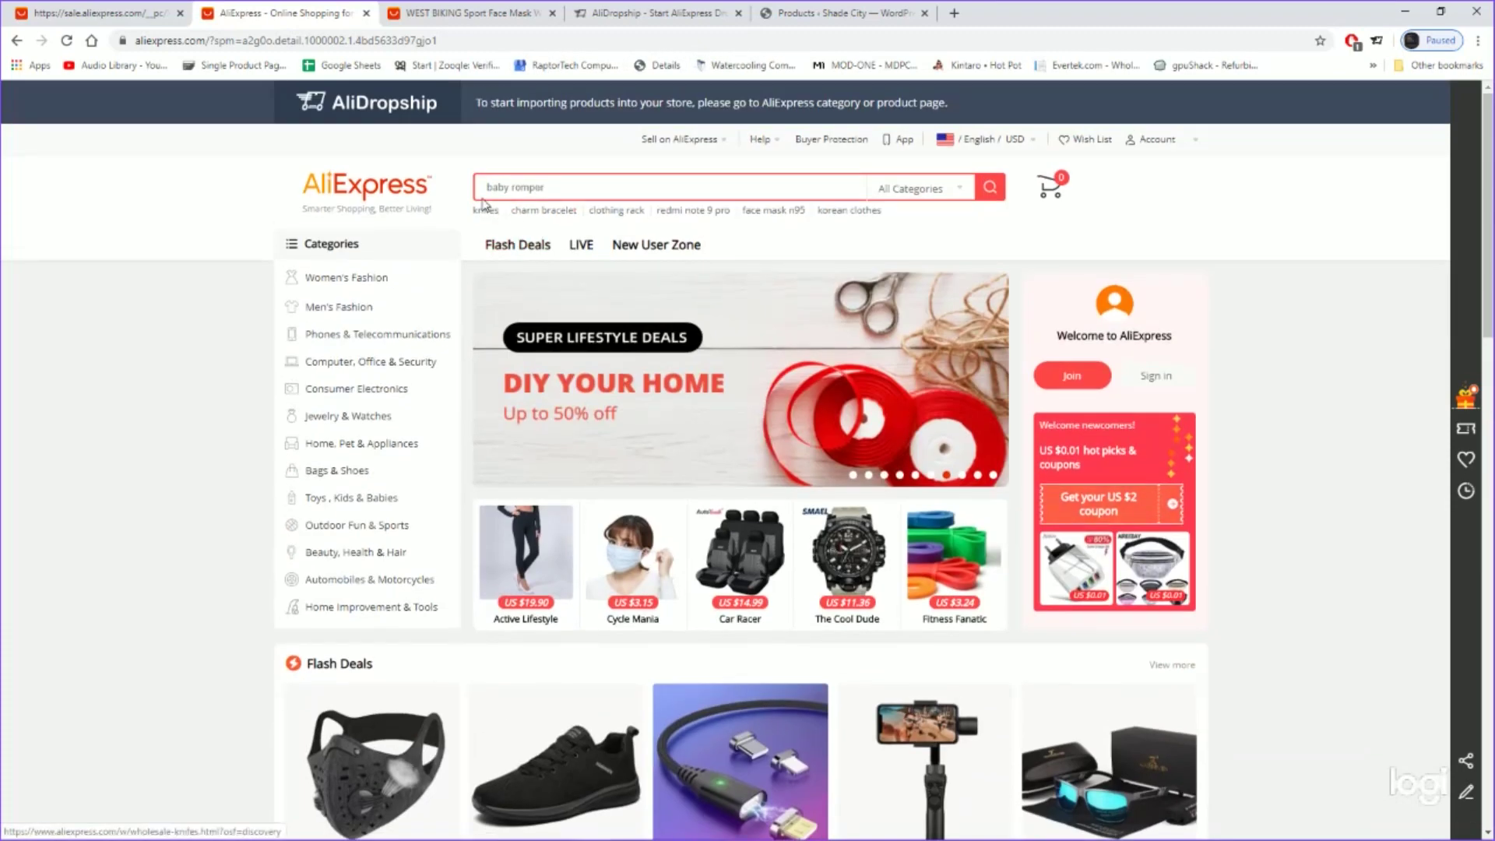
{"action": "mouse_move", "coordinate": [333, 286]}
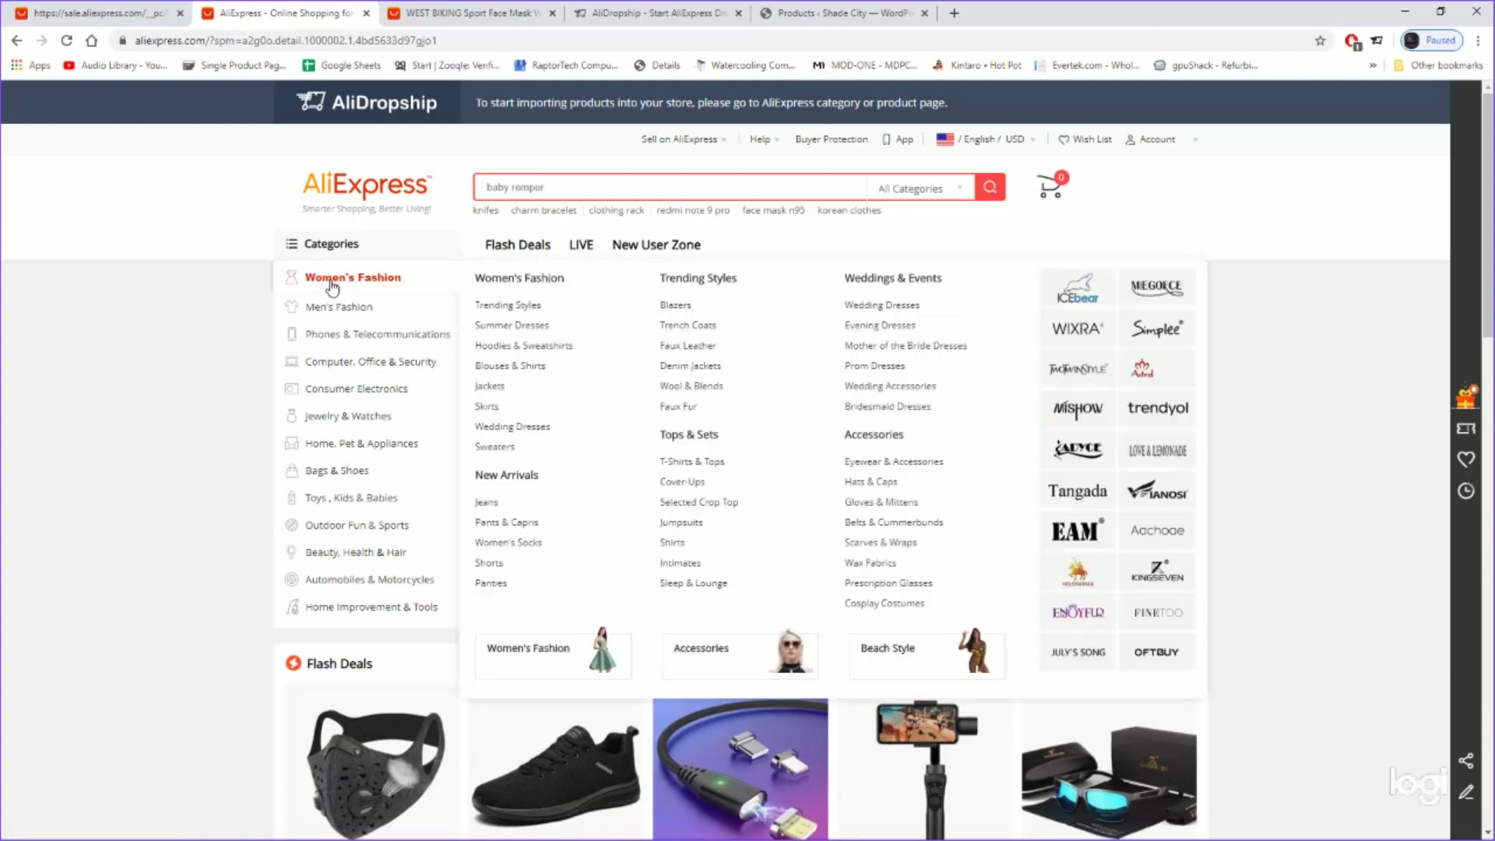
{"action": "mouse_move", "coordinate": [361, 422]}
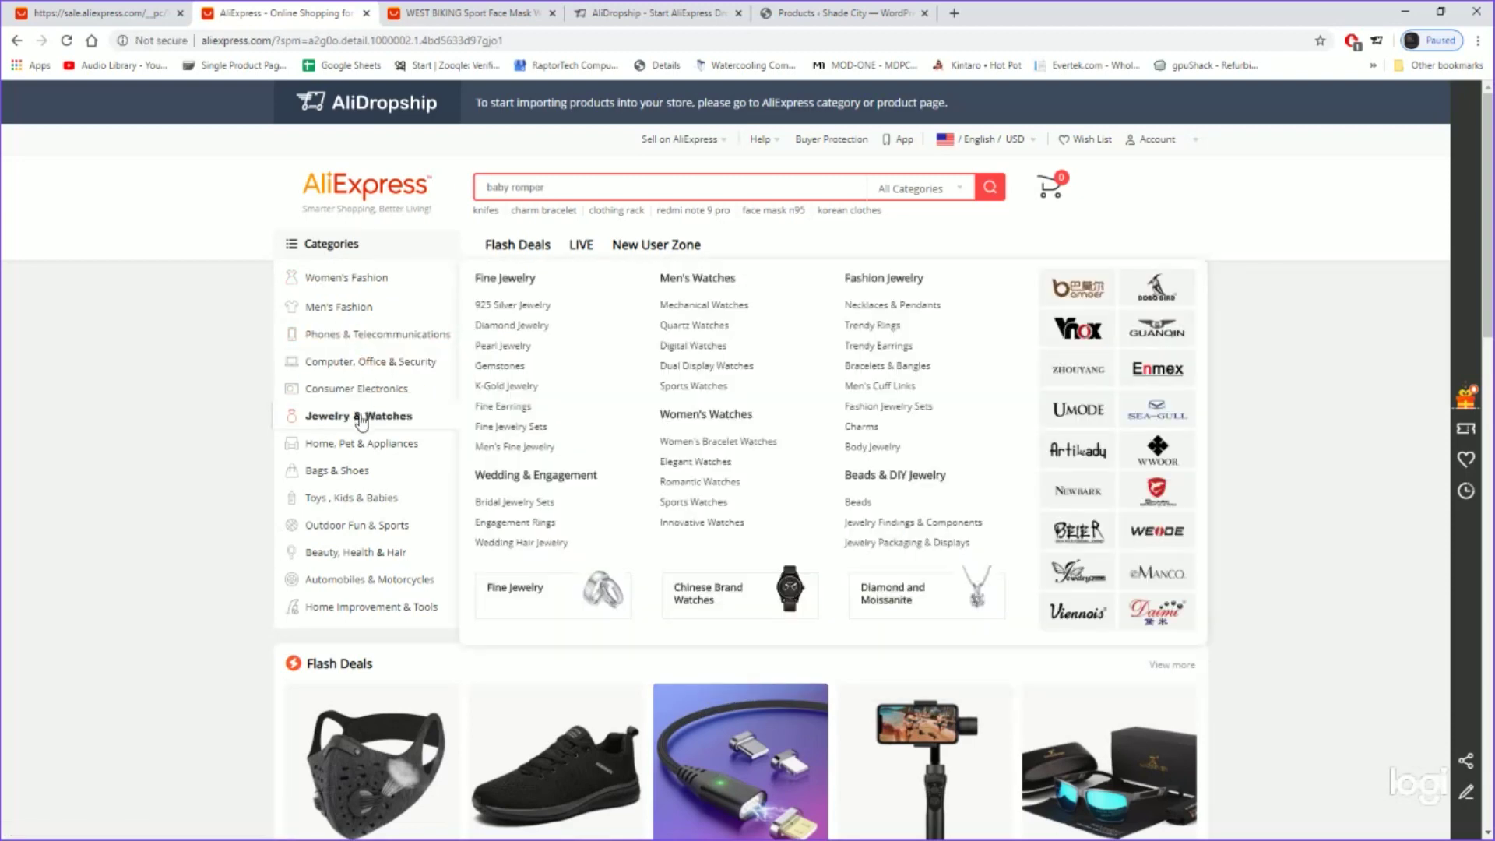
{"action": "left_click", "coordinate": [684, 278]}
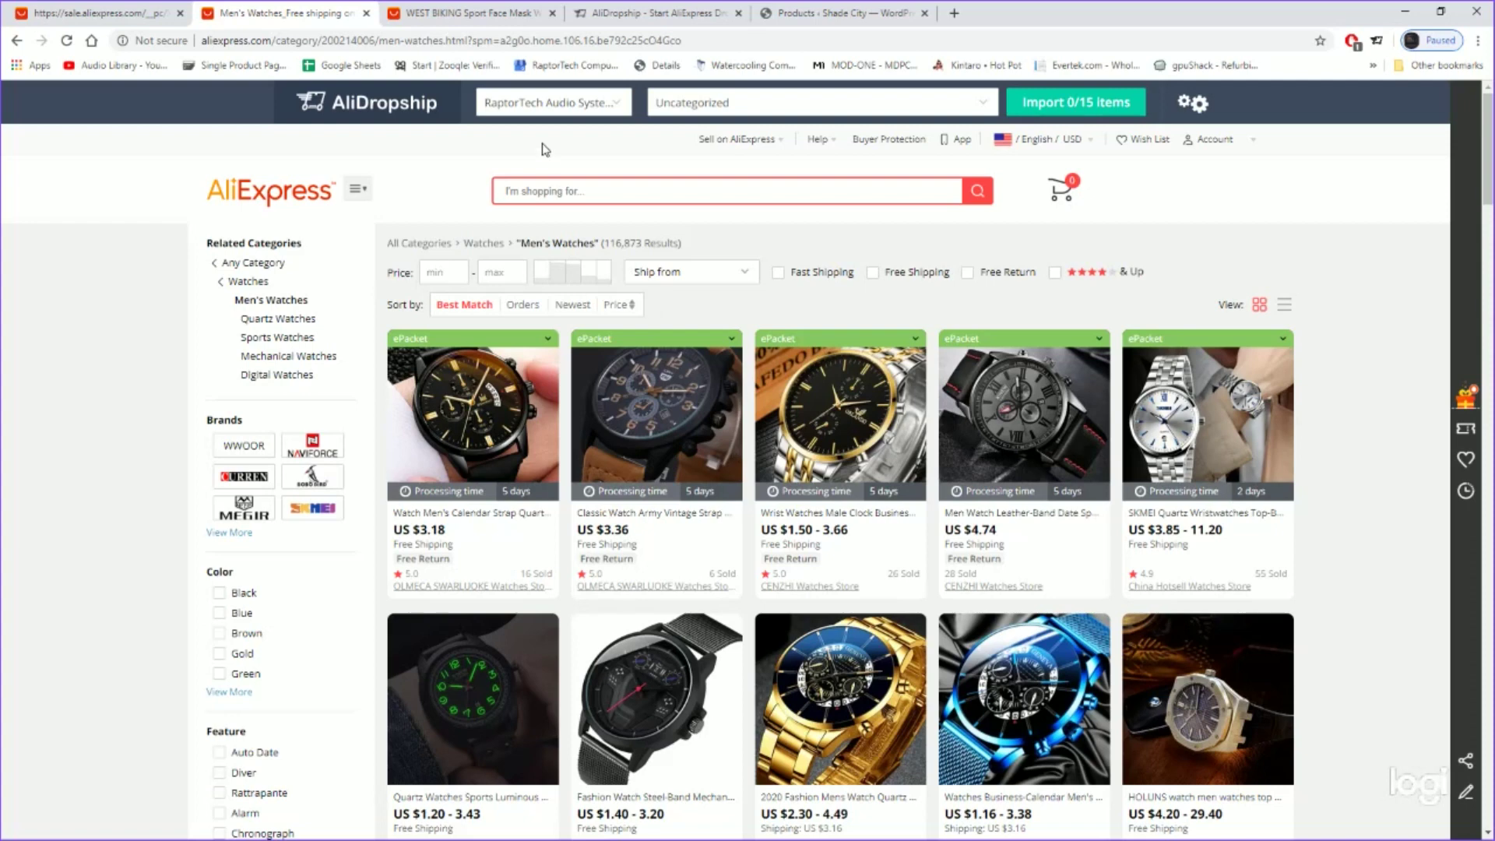
- Set the AliDropship import target to the Shade City store and its Men's Watches category
{"action": "left_click", "coordinate": [604, 110]}
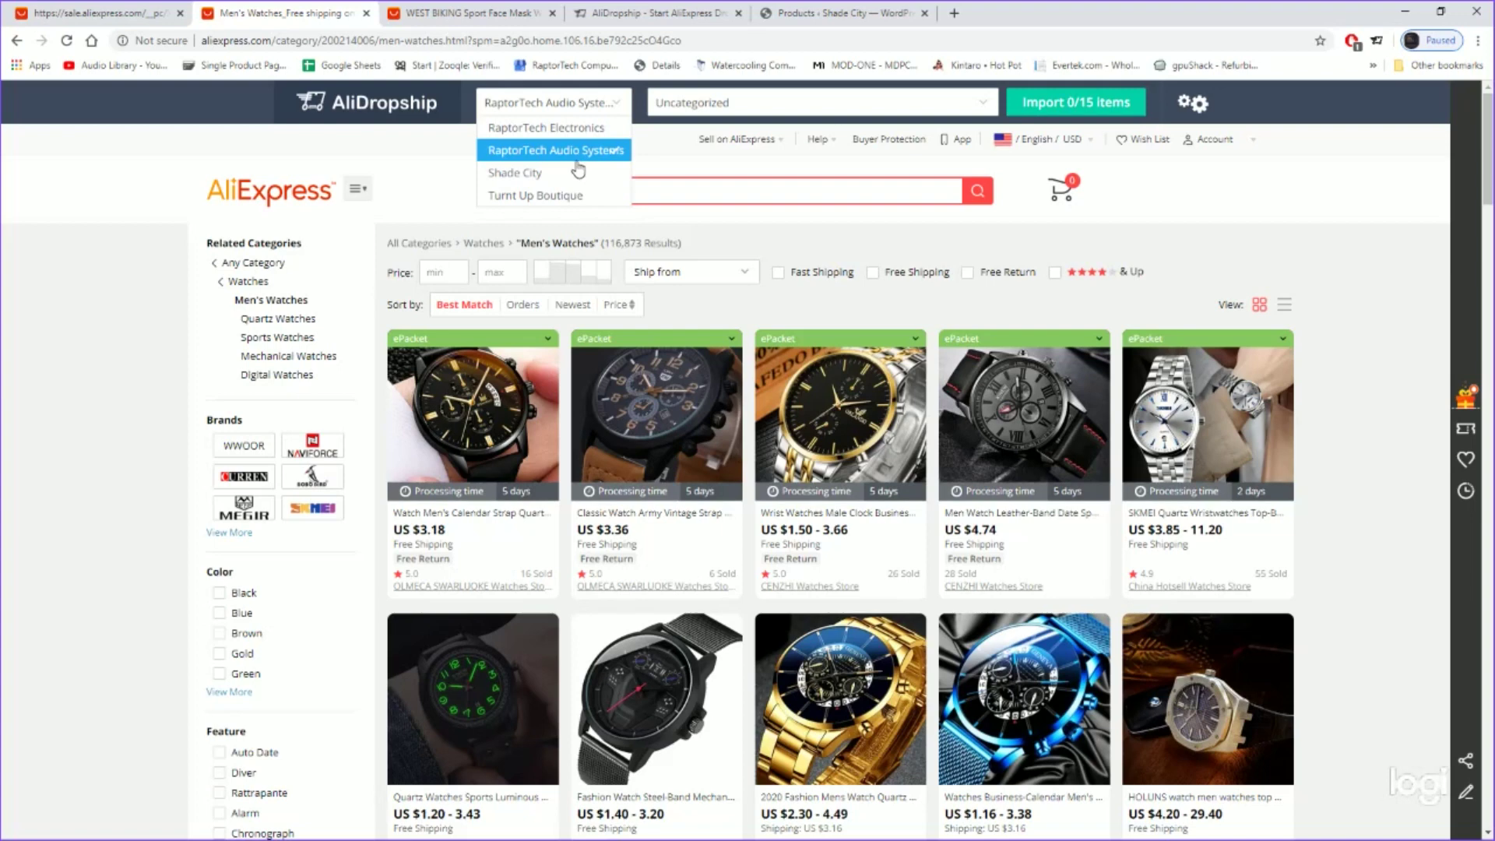
{"action": "left_click", "coordinate": [534, 178]}
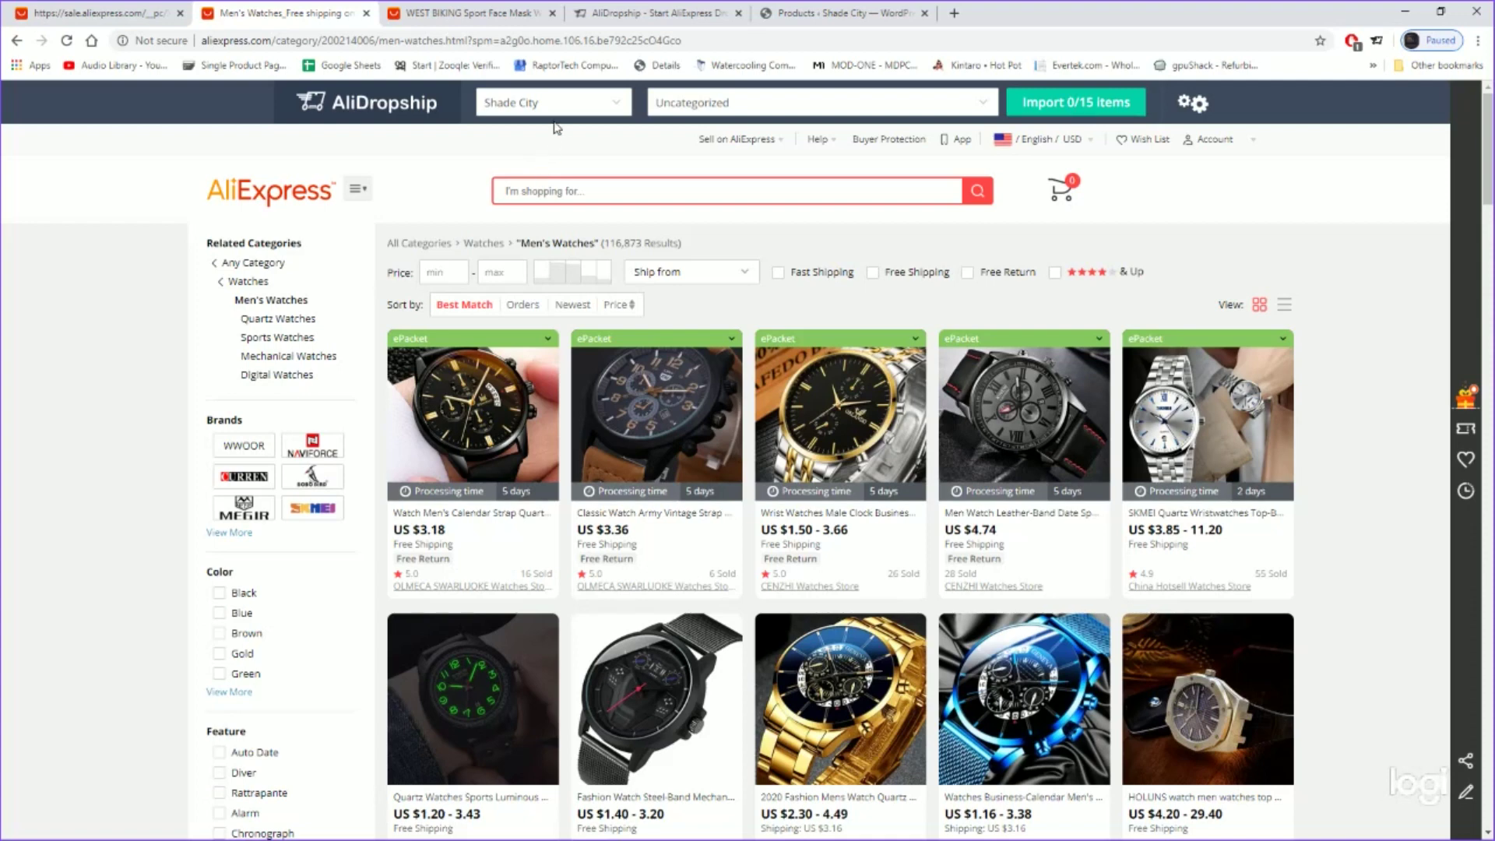
{"action": "left_click", "coordinate": [816, 115]}
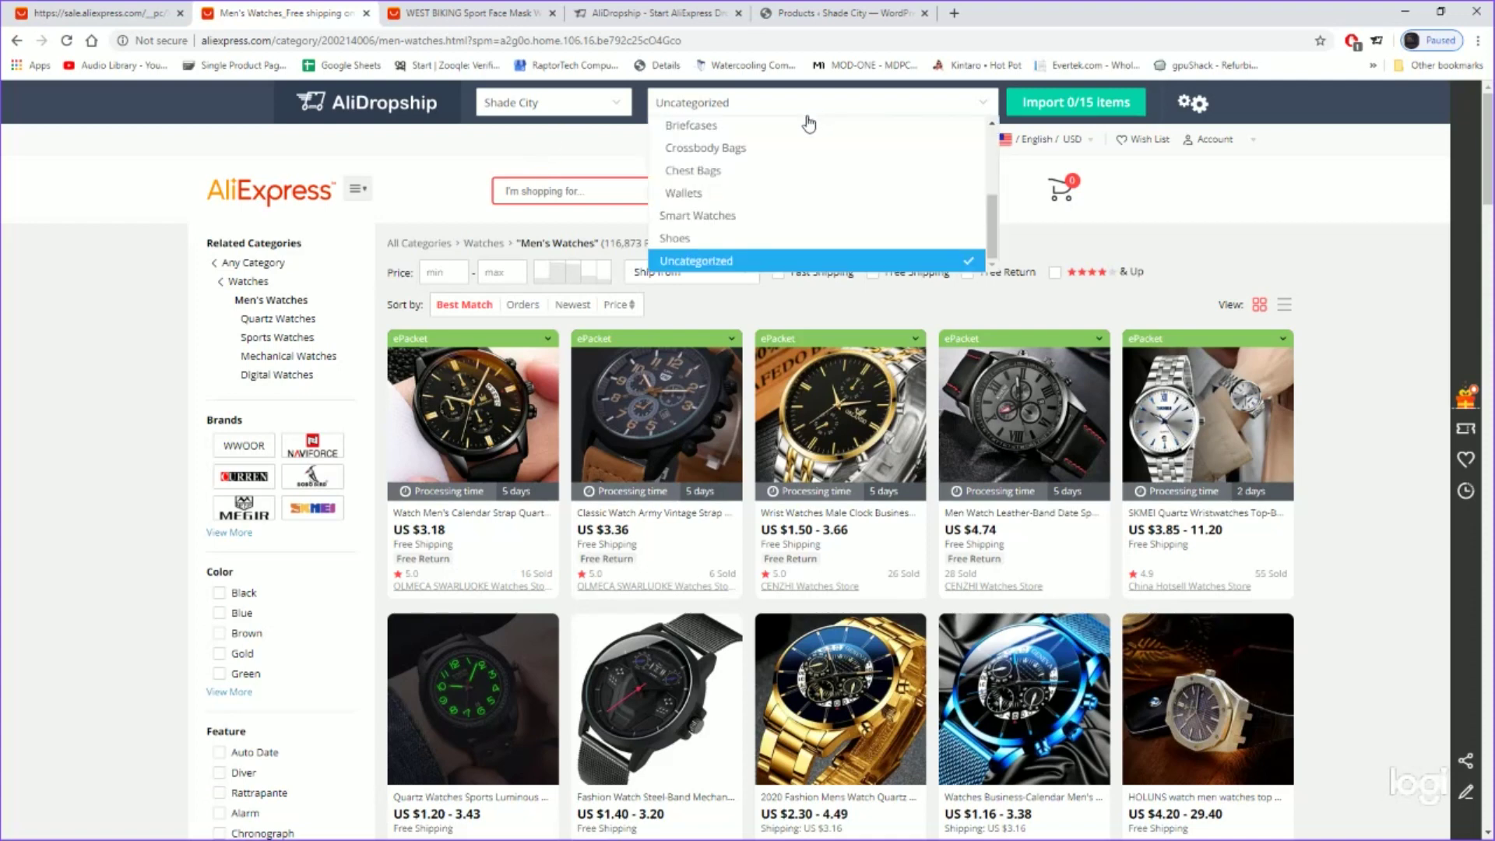
{"action": "scroll", "coordinate": [739, 240], "scroll_direction": "up", "scroll_amount": 1}
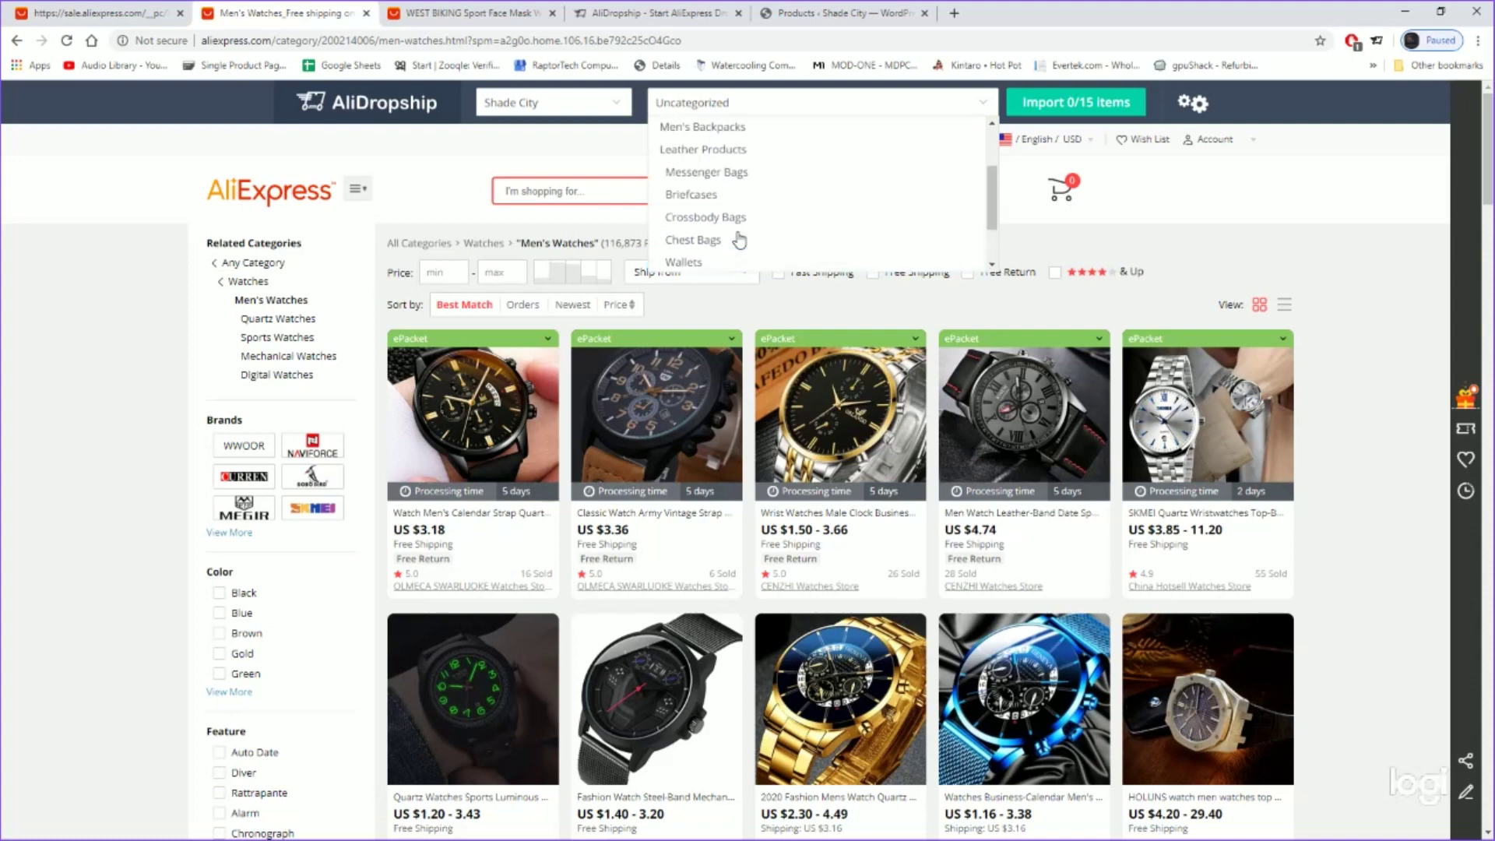
{"action": "scroll", "coordinate": [740, 240], "scroll_direction": "up", "scroll_amount": 2}
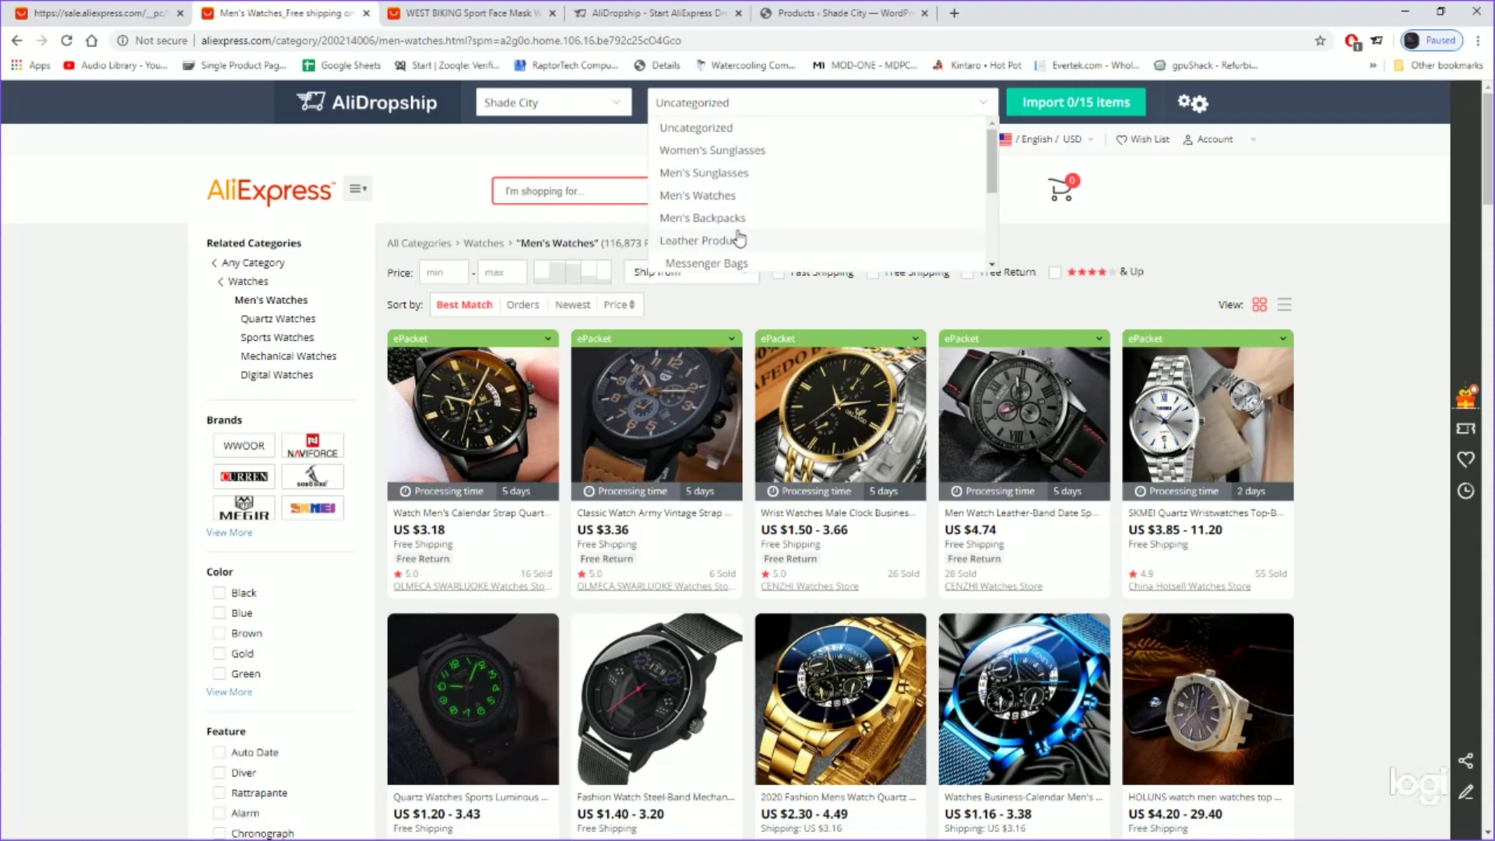
{"action": "left_click", "coordinate": [722, 204]}
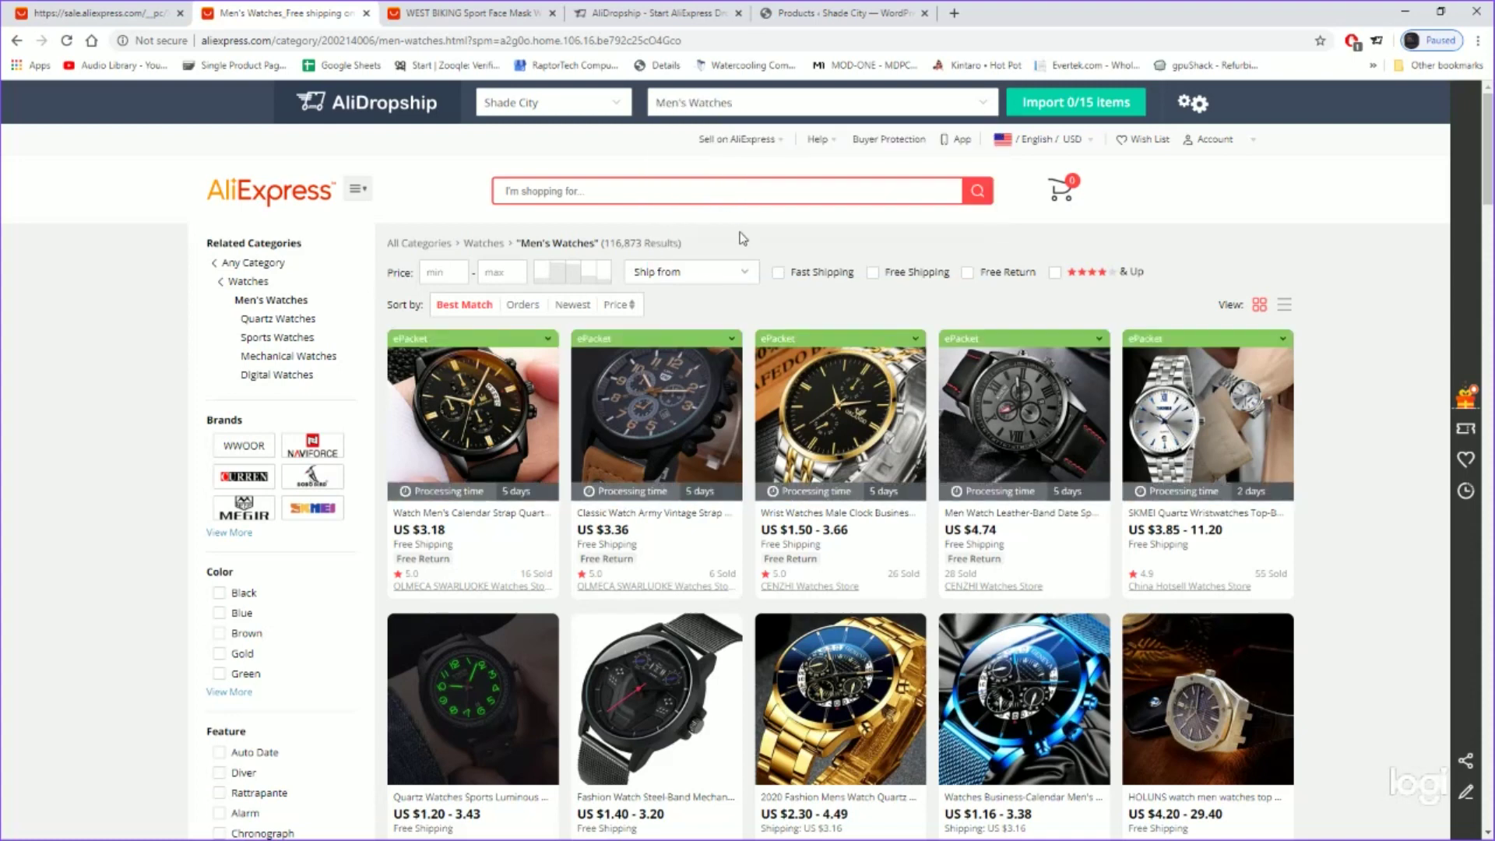
- Browse the men's watches listing, examining the ePacket labels, processing times, prices and sales of the products
{"action": "scroll", "coordinate": [742, 238], "scroll_direction": "down", "scroll_amount": 5}
{"action": "scroll", "coordinate": [594, 201], "scroll_direction": "up", "scroll_amount": 2}
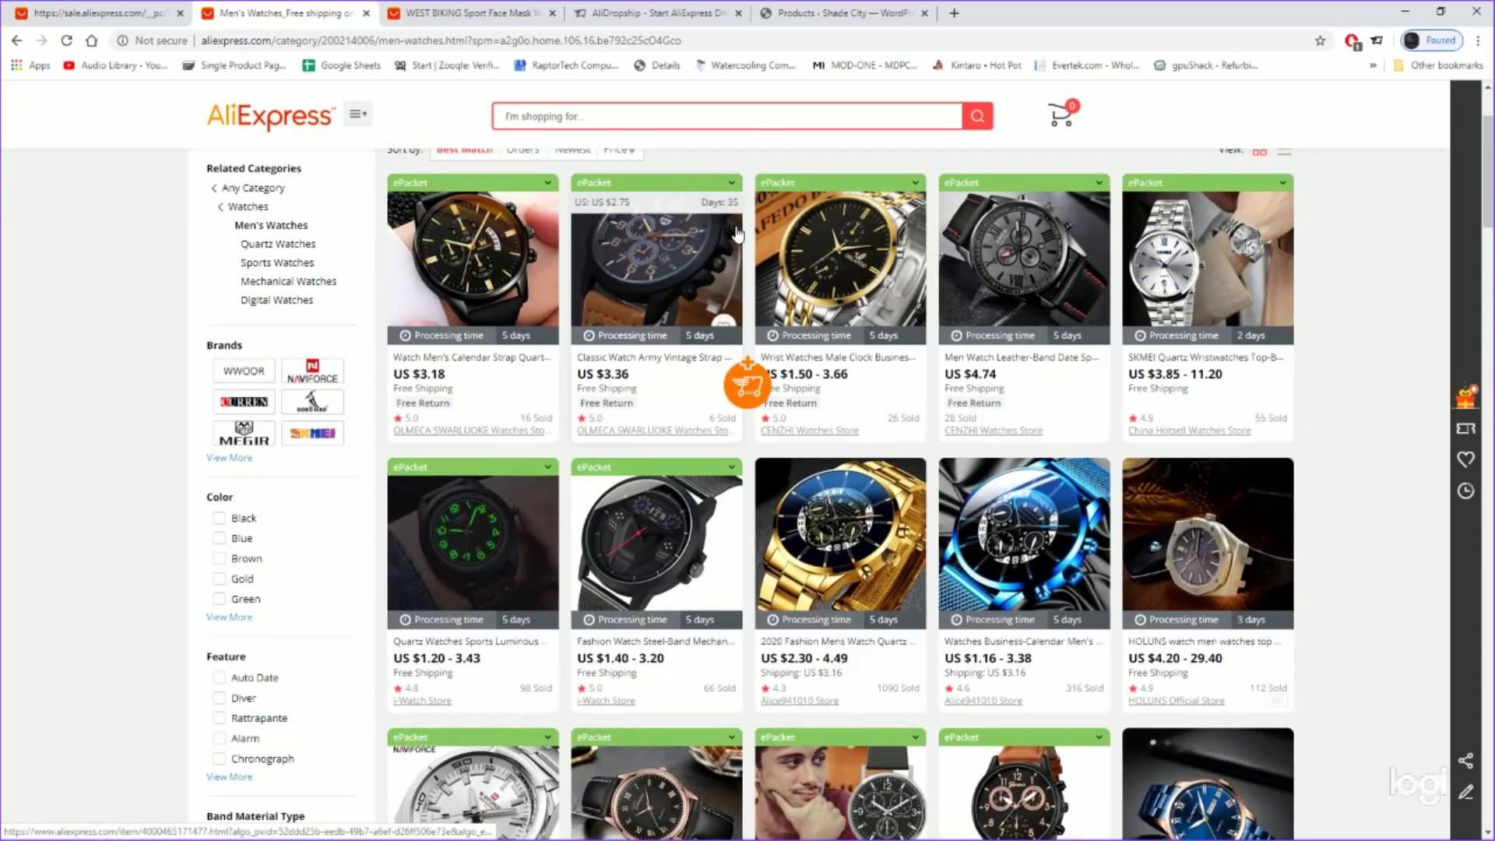
{"action": "scroll", "coordinate": [545, 195], "scroll_direction": "up", "scroll_amount": 2}
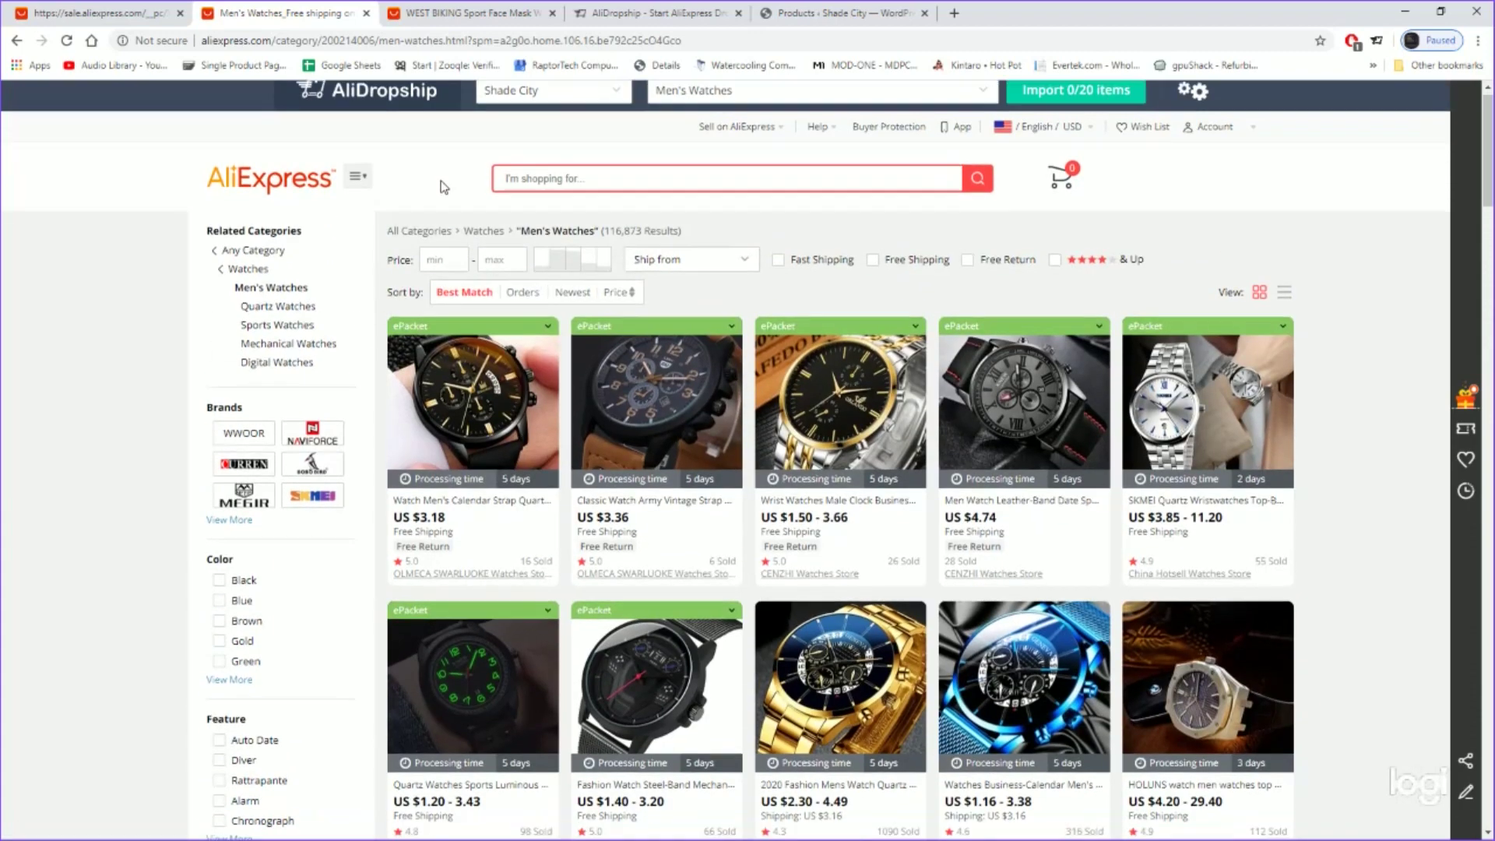
{"action": "scroll", "coordinate": [442, 187], "scroll_direction": "down", "scroll_amount": 2}
{"action": "mouse_move", "coordinate": [442, 187]}
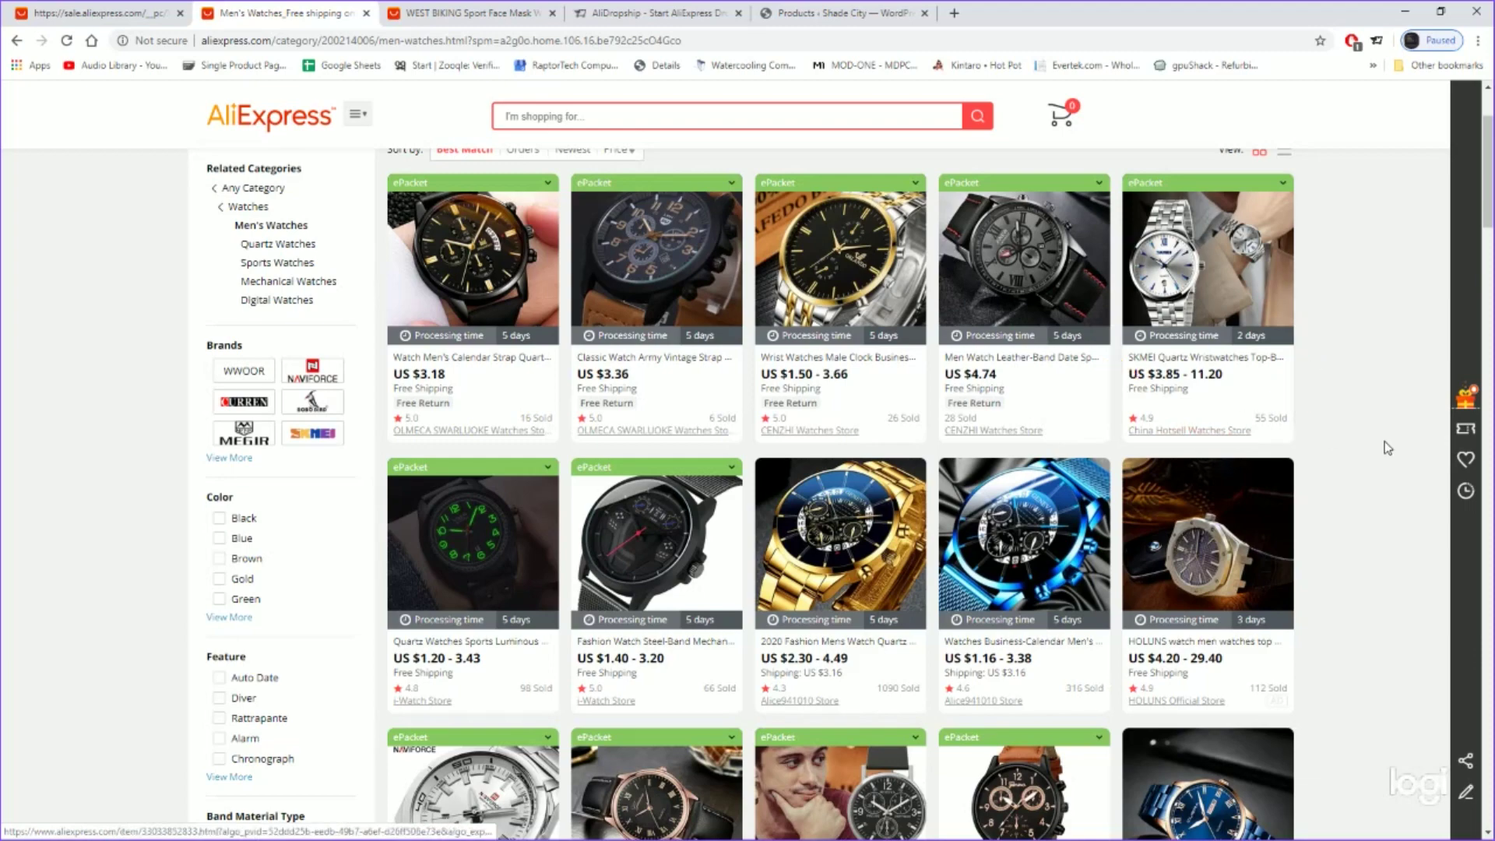
{"action": "scroll", "coordinate": [1259, 501], "scroll_direction": "down", "scroll_amount": 2}
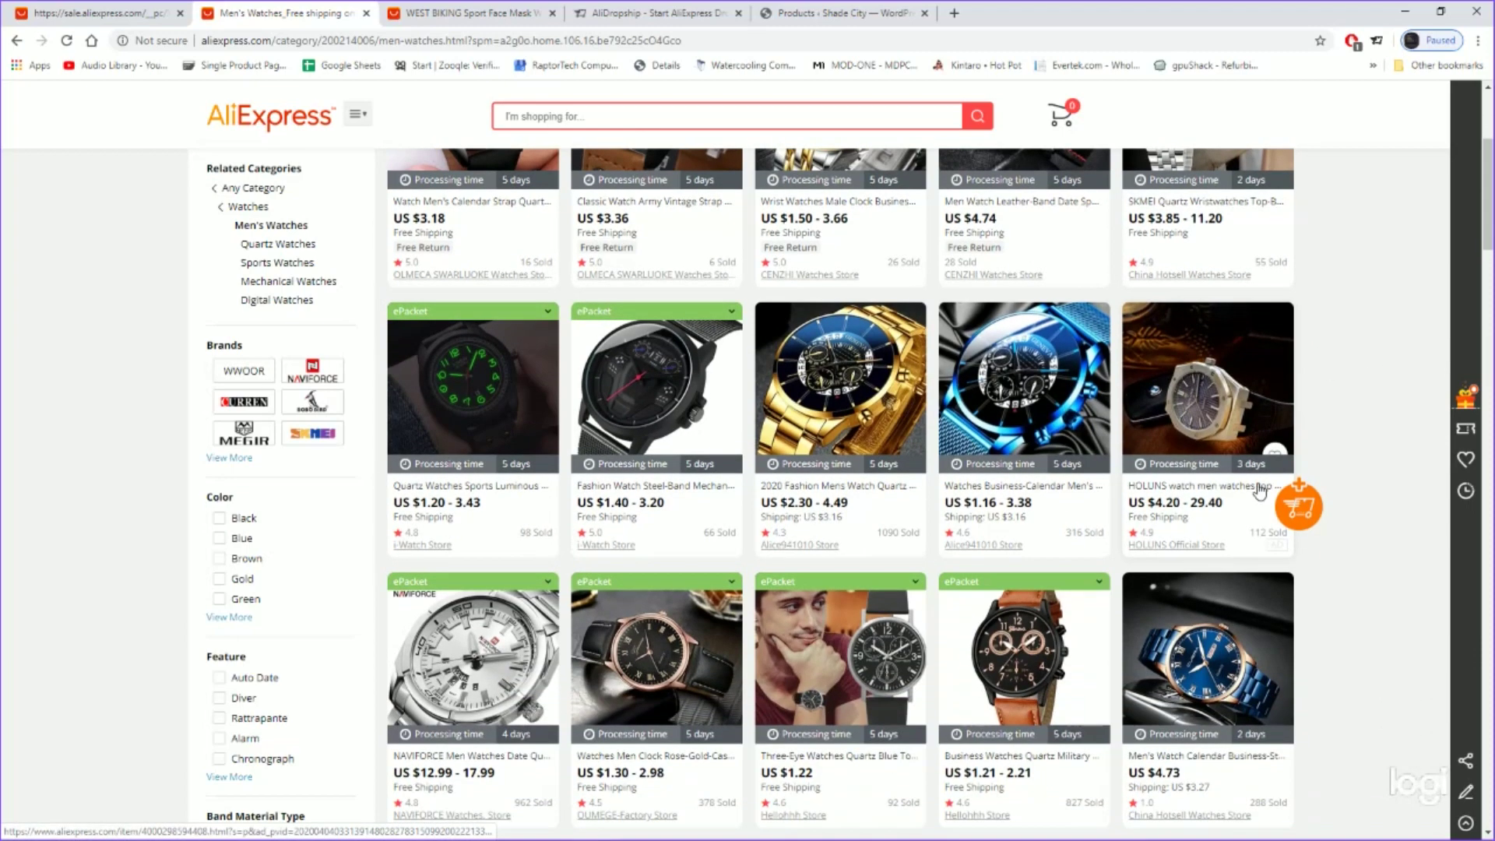
{"action": "scroll", "coordinate": [1087, 506], "scroll_direction": "up", "scroll_amount": 4}
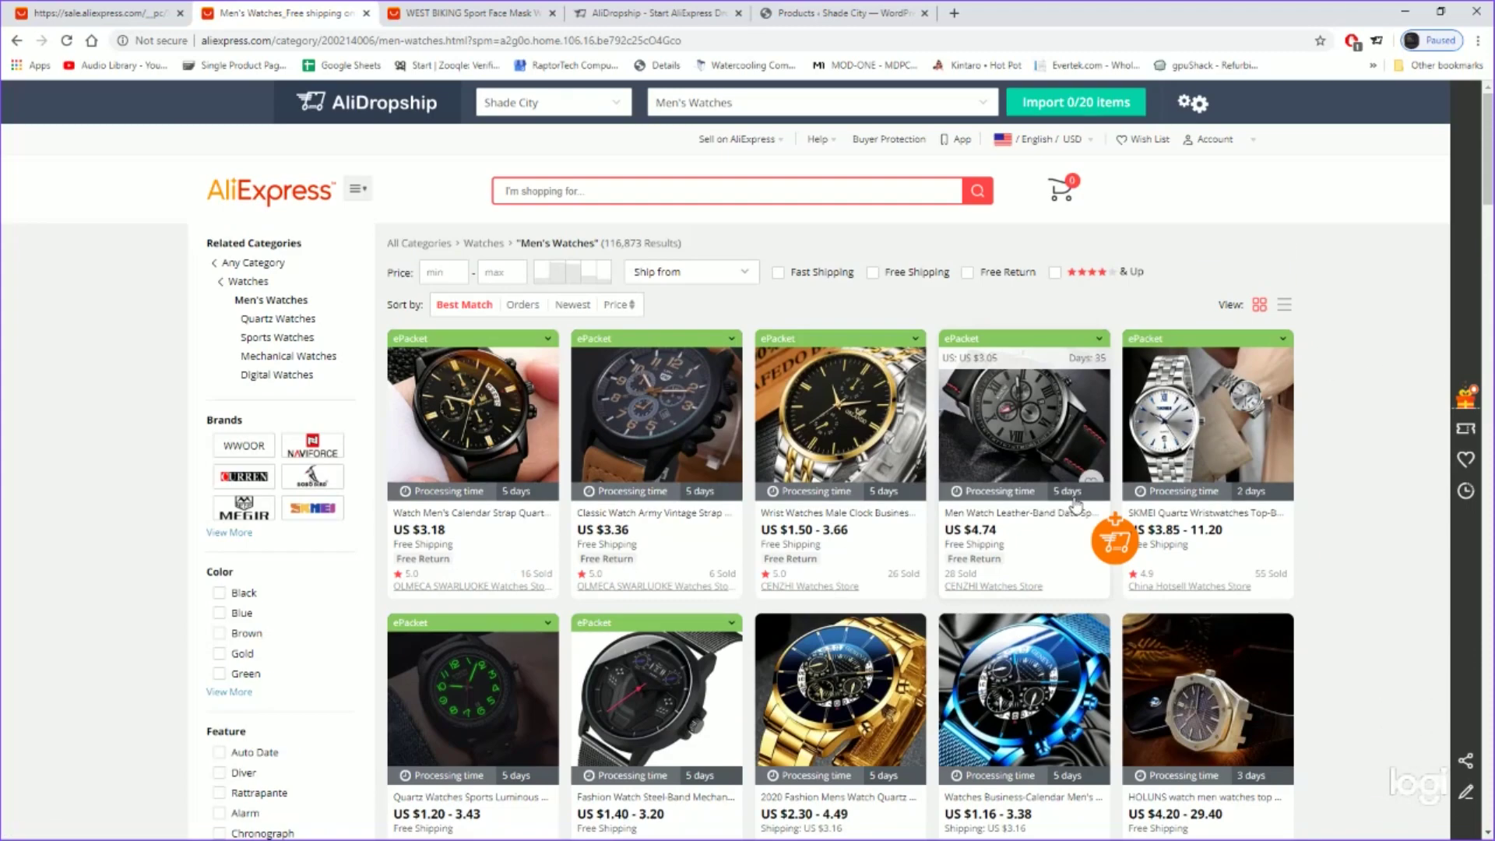
{"action": "scroll", "coordinate": [545, 468], "scroll_direction": "down", "scroll_amount": 4}
{"action": "scroll", "coordinate": [545, 468], "scroll_direction": "up", "scroll_amount": 4}
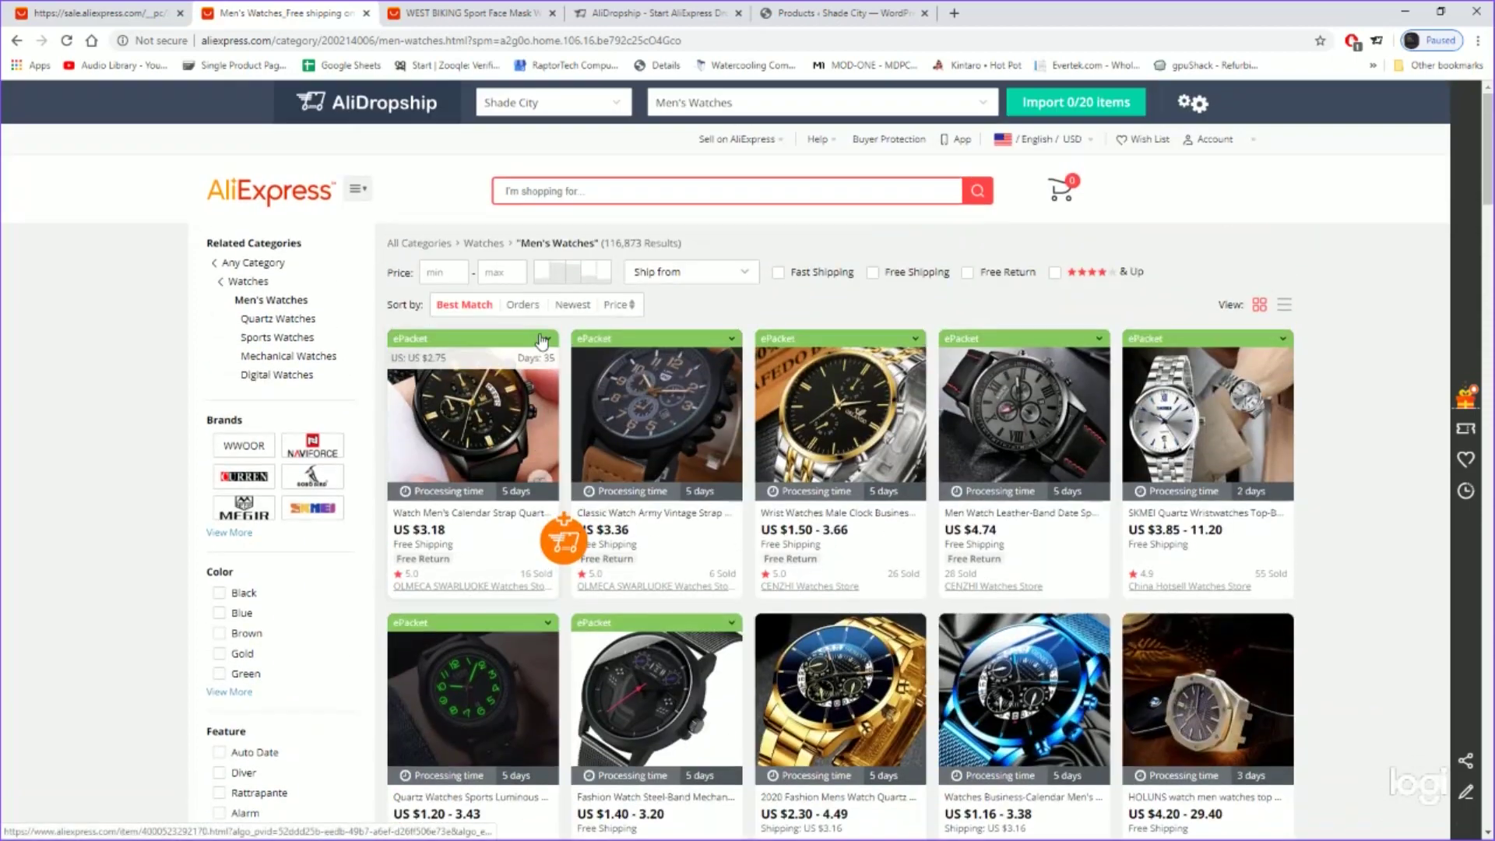
{"action": "scroll", "coordinate": [541, 340], "scroll_direction": "down", "scroll_amount": 2}
{"action": "scroll", "coordinate": [541, 341], "scroll_direction": "down", "scroll_amount": 15}
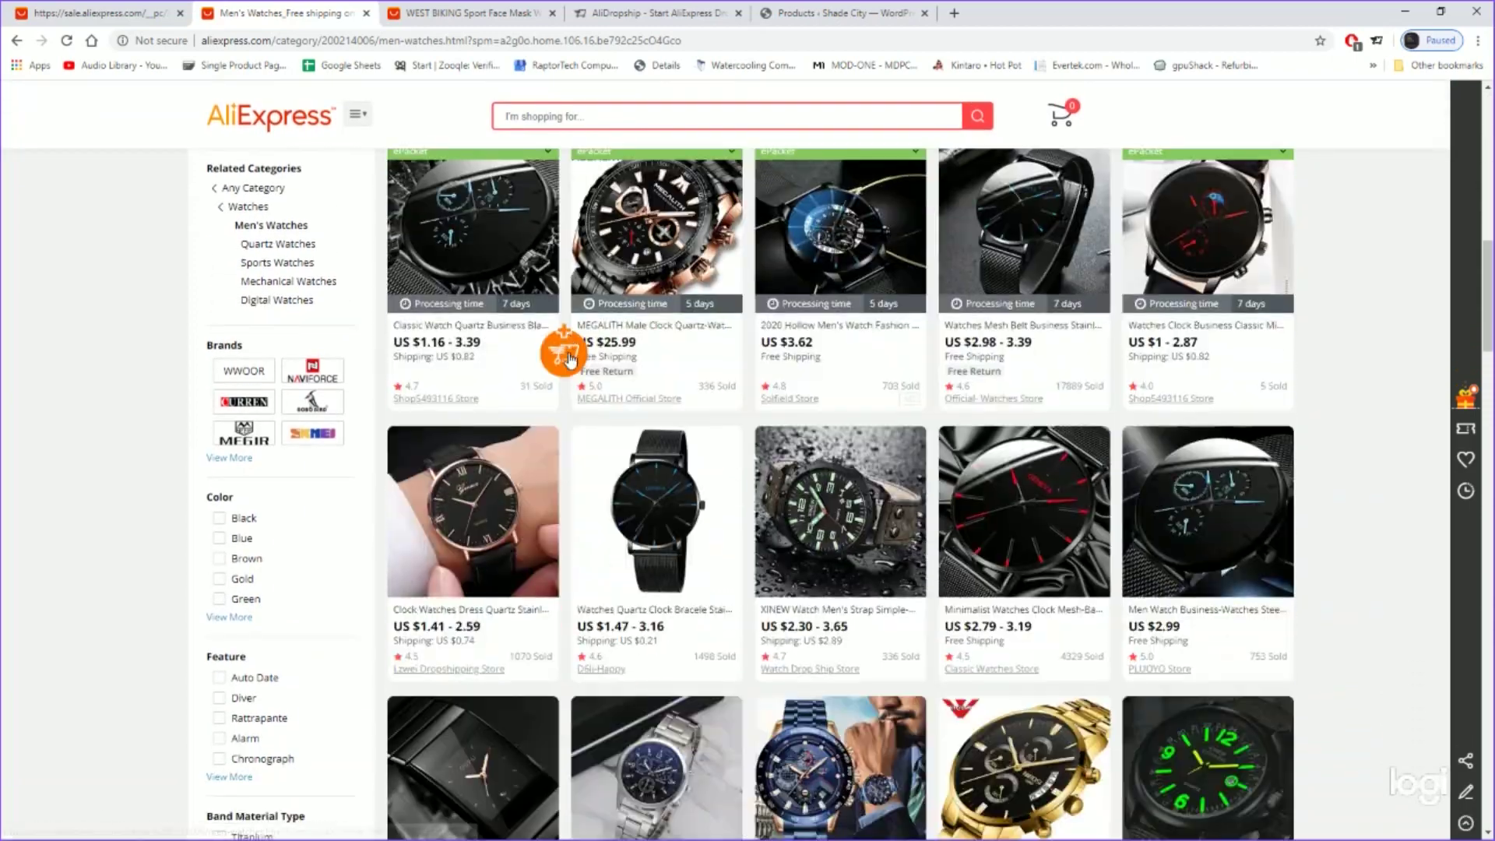
{"action": "scroll", "coordinate": [894, 466], "scroll_direction": "down", "scroll_amount": 4}
{"action": "scroll", "coordinate": [894, 468], "scroll_direction": "up", "scroll_amount": 20}
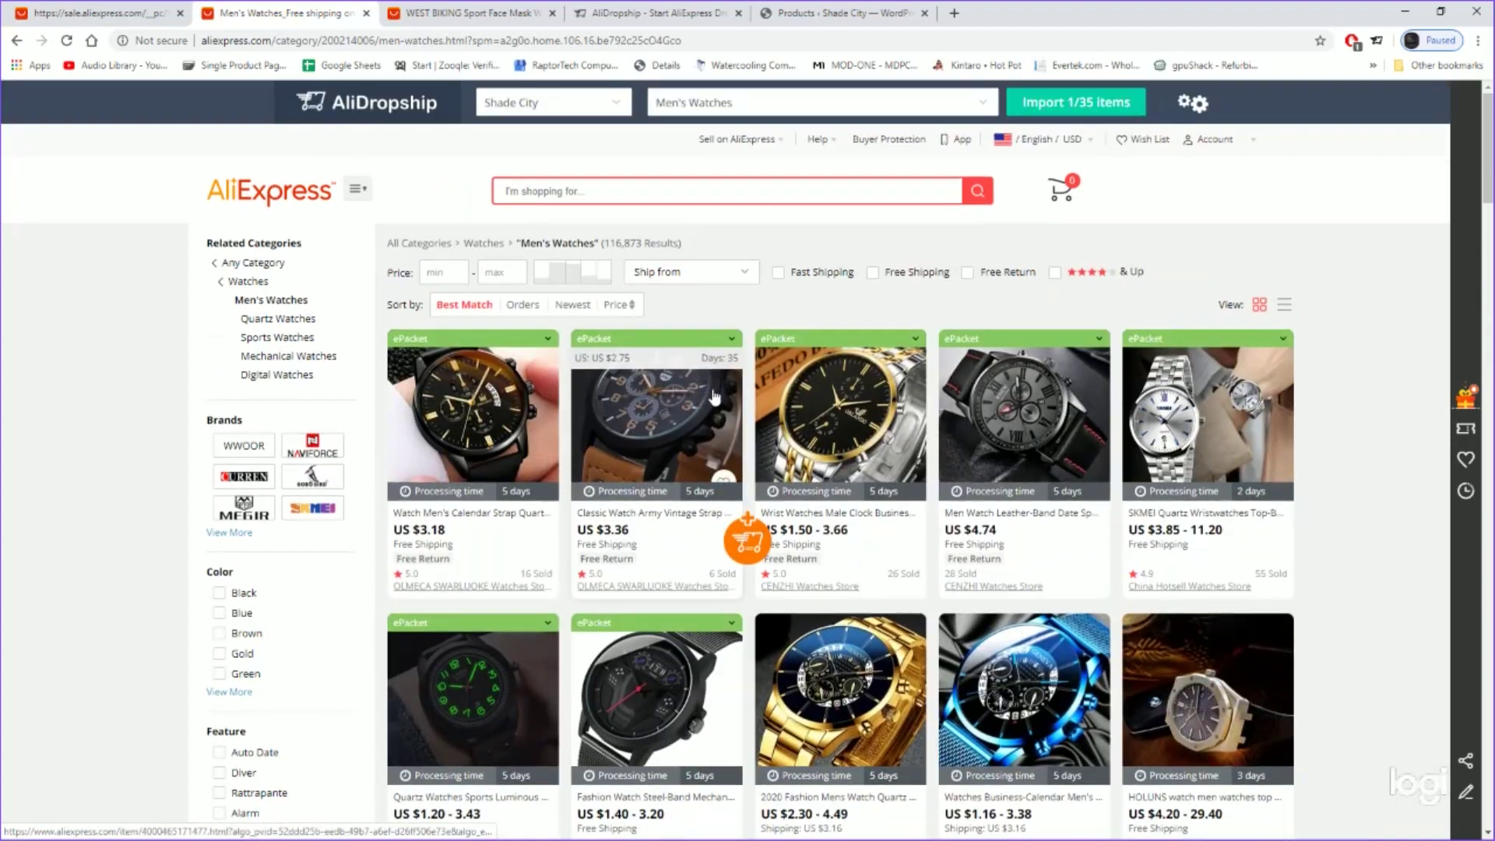
- Open the CENZHI store's Orlando men's quartz watch page and review its price, colour options and shipping
{"action": "left_click", "coordinate": [857, 515]}
{"action": "scroll", "coordinate": [812, 491], "scroll_direction": "down", "scroll_amount": 1}
{"action": "scroll", "coordinate": [812, 491], "scroll_direction": "down", "scroll_amount": 3}
{"action": "scroll", "coordinate": [800, 471], "scroll_direction": "up", "scroll_amount": 2}
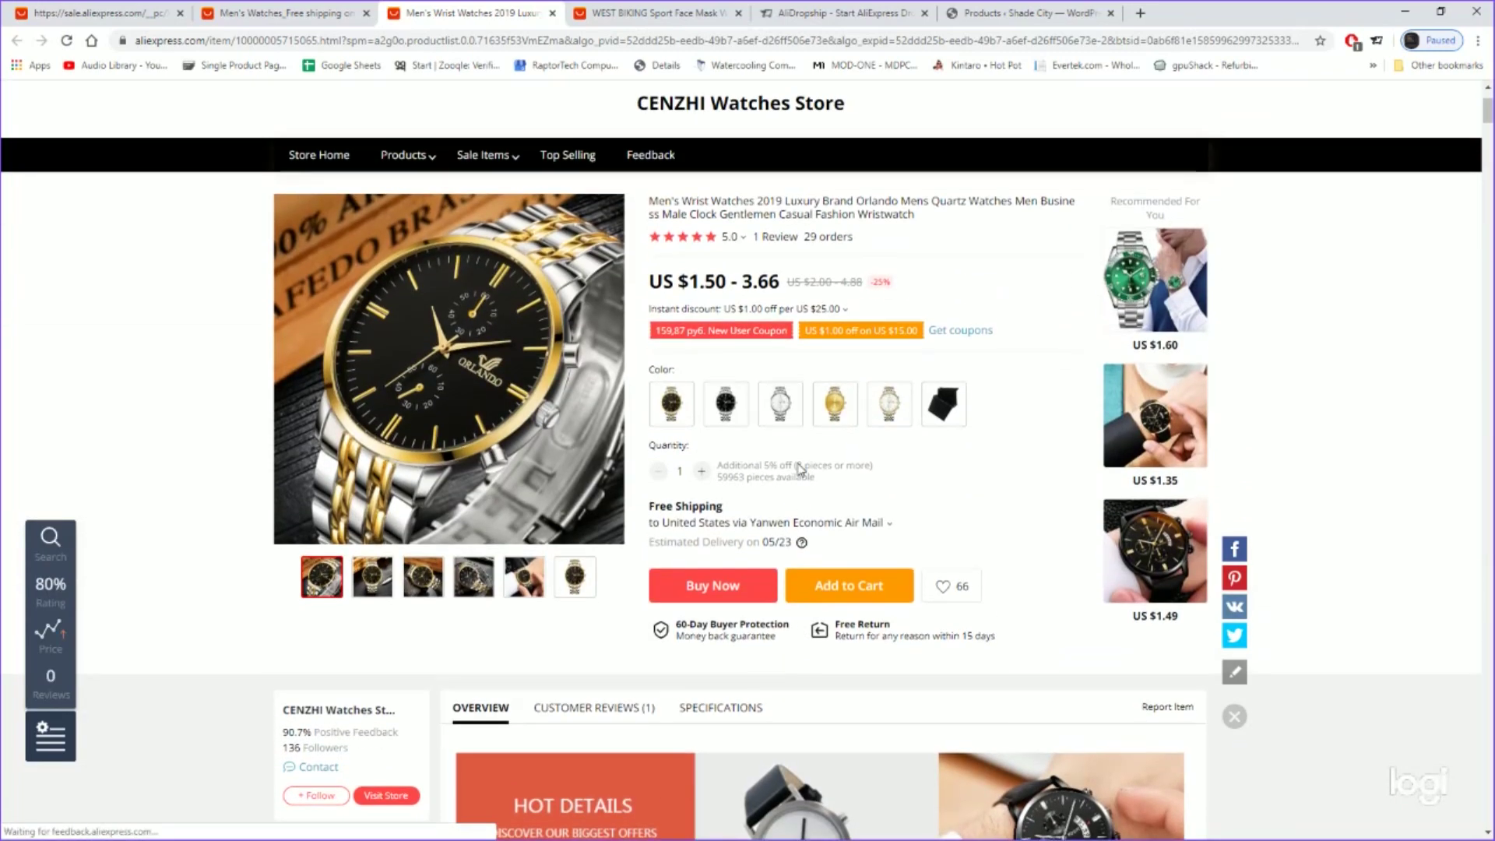
{"action": "scroll", "coordinate": [799, 464], "scroll_direction": "down", "scroll_amount": 6}
{"action": "scroll", "coordinate": [801, 466], "scroll_direction": "up", "scroll_amount": 5}
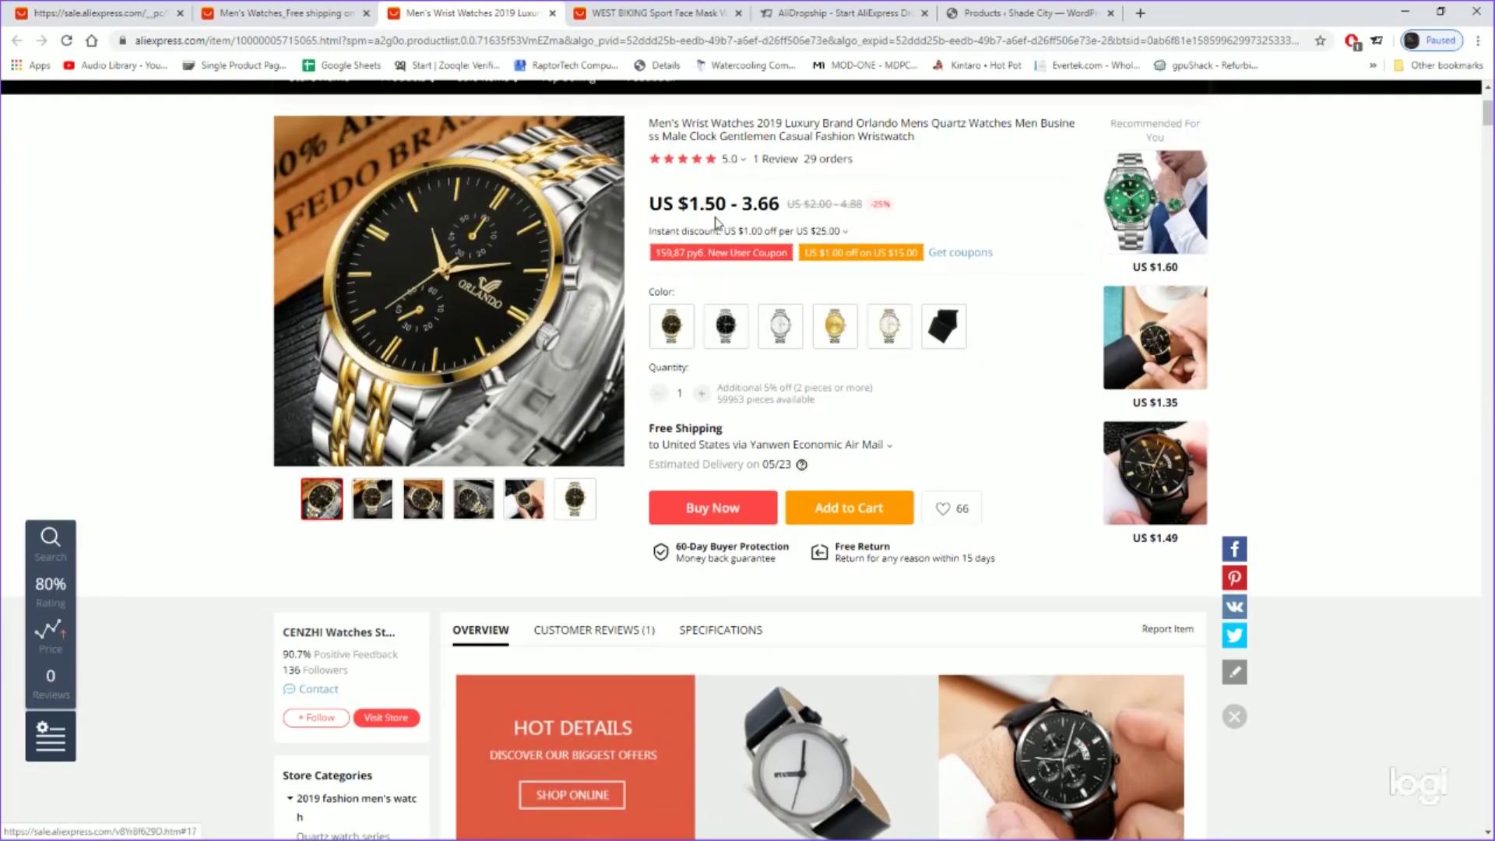
{"action": "scroll", "coordinate": [716, 216], "scroll_direction": "up", "scroll_amount": 3}
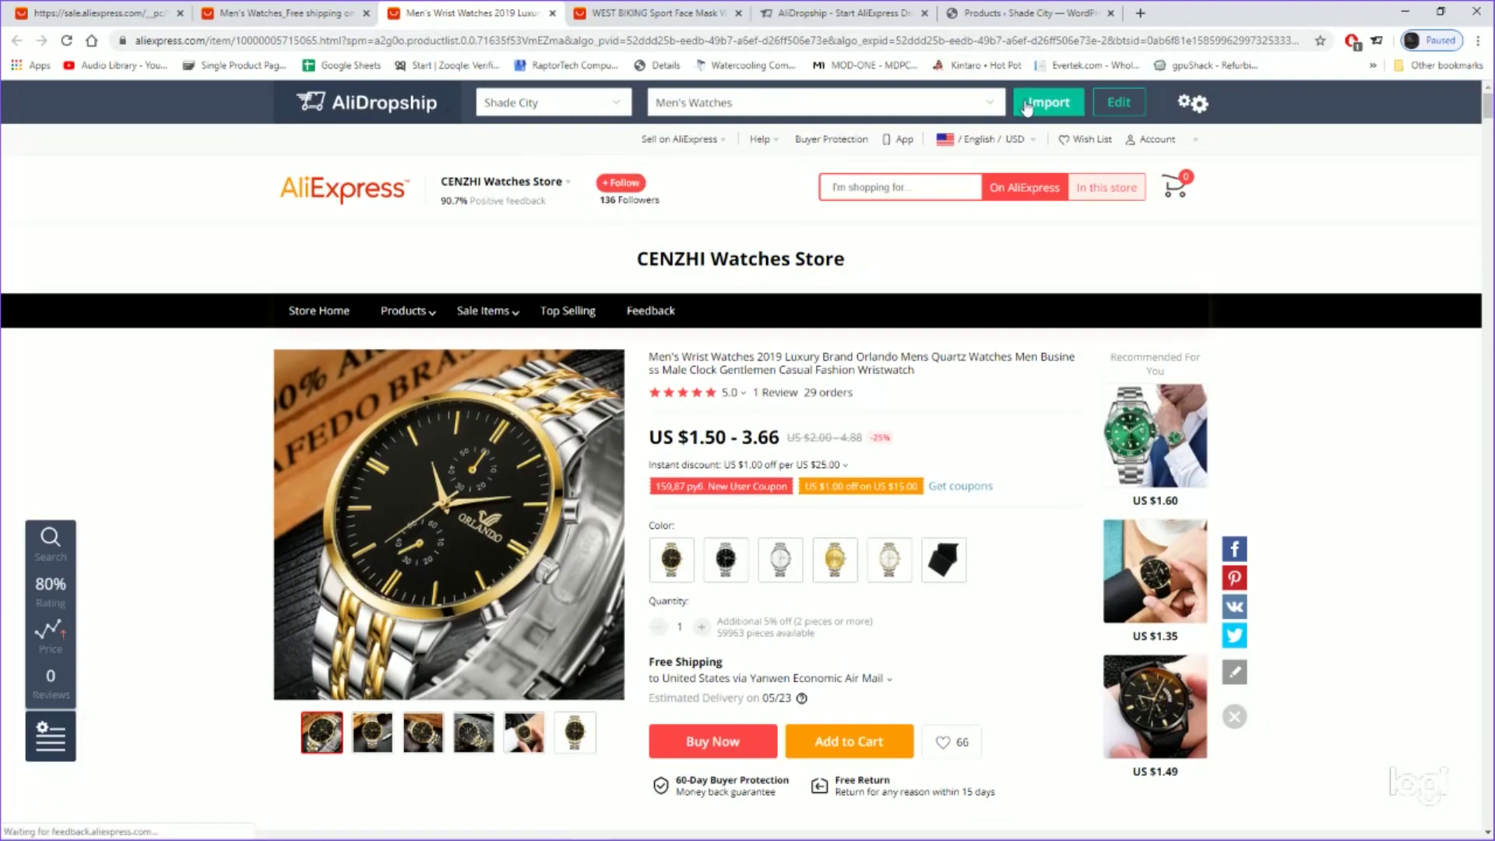
- Examine the watch's full product description, including the photos, promotional banners, ordering instructions, shipping choices and feedback section
{"action": "scroll", "coordinate": [986, 243], "scroll_direction": "down", "scroll_amount": 15}
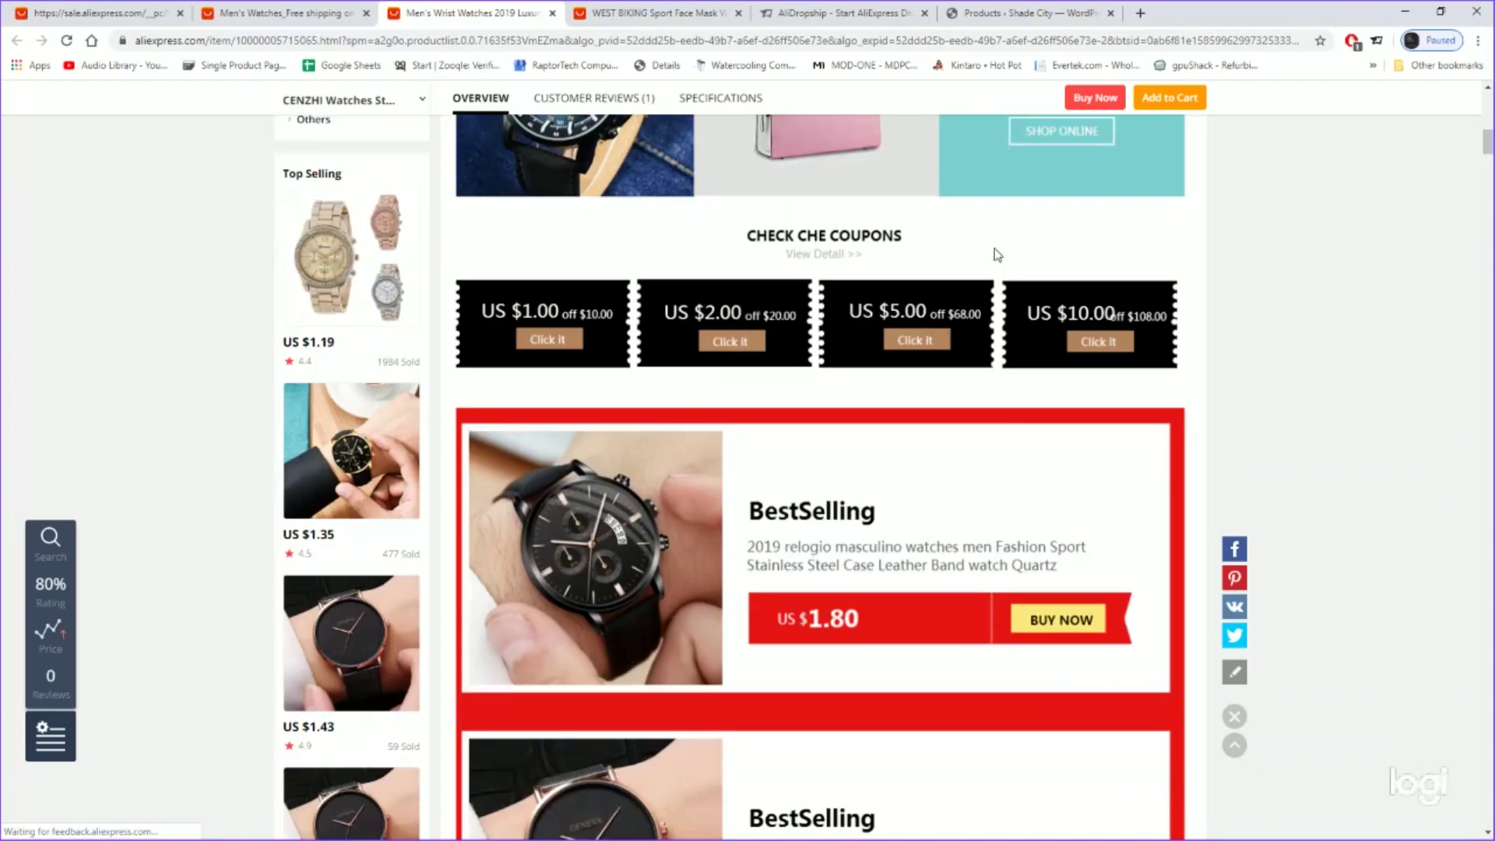
{"action": "scroll", "coordinate": [996, 257], "scroll_direction": "down", "scroll_amount": 10}
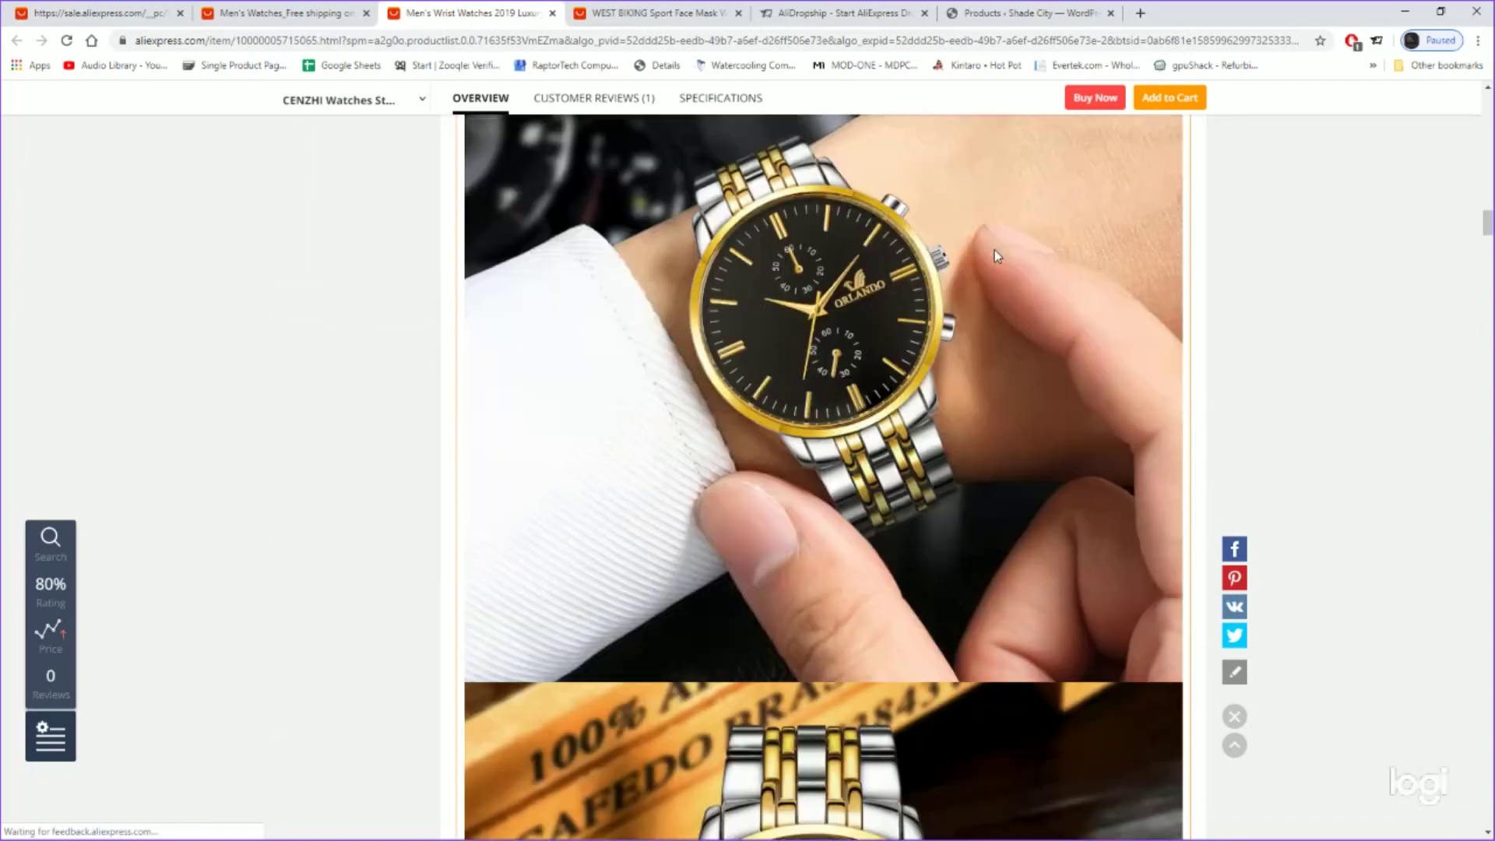
{"action": "scroll", "coordinate": [995, 255], "scroll_direction": "down", "scroll_amount": 20}
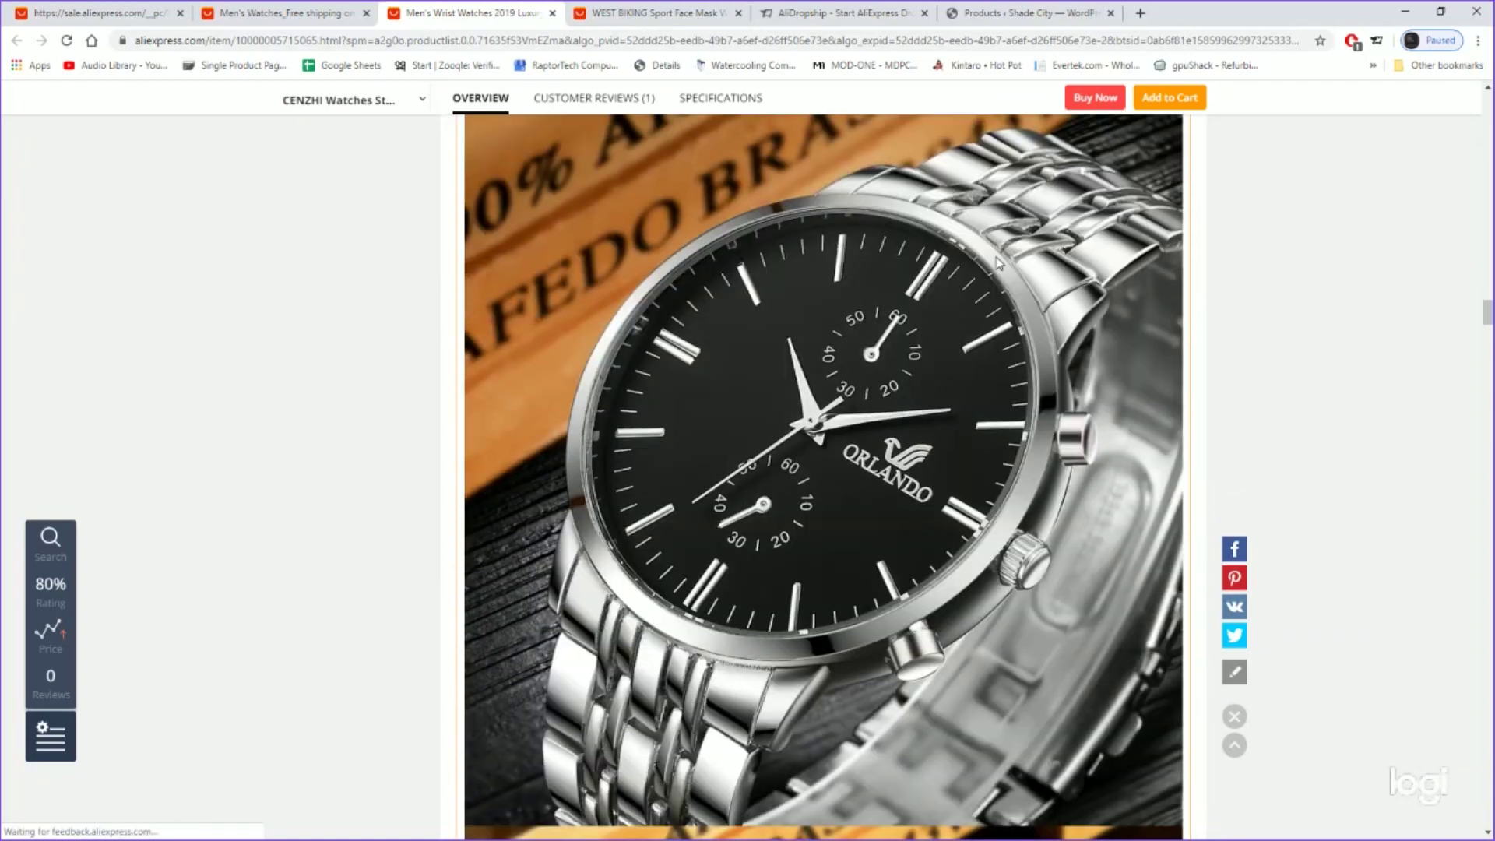
{"action": "scroll", "coordinate": [997, 263], "scroll_direction": "down", "scroll_amount": 20}
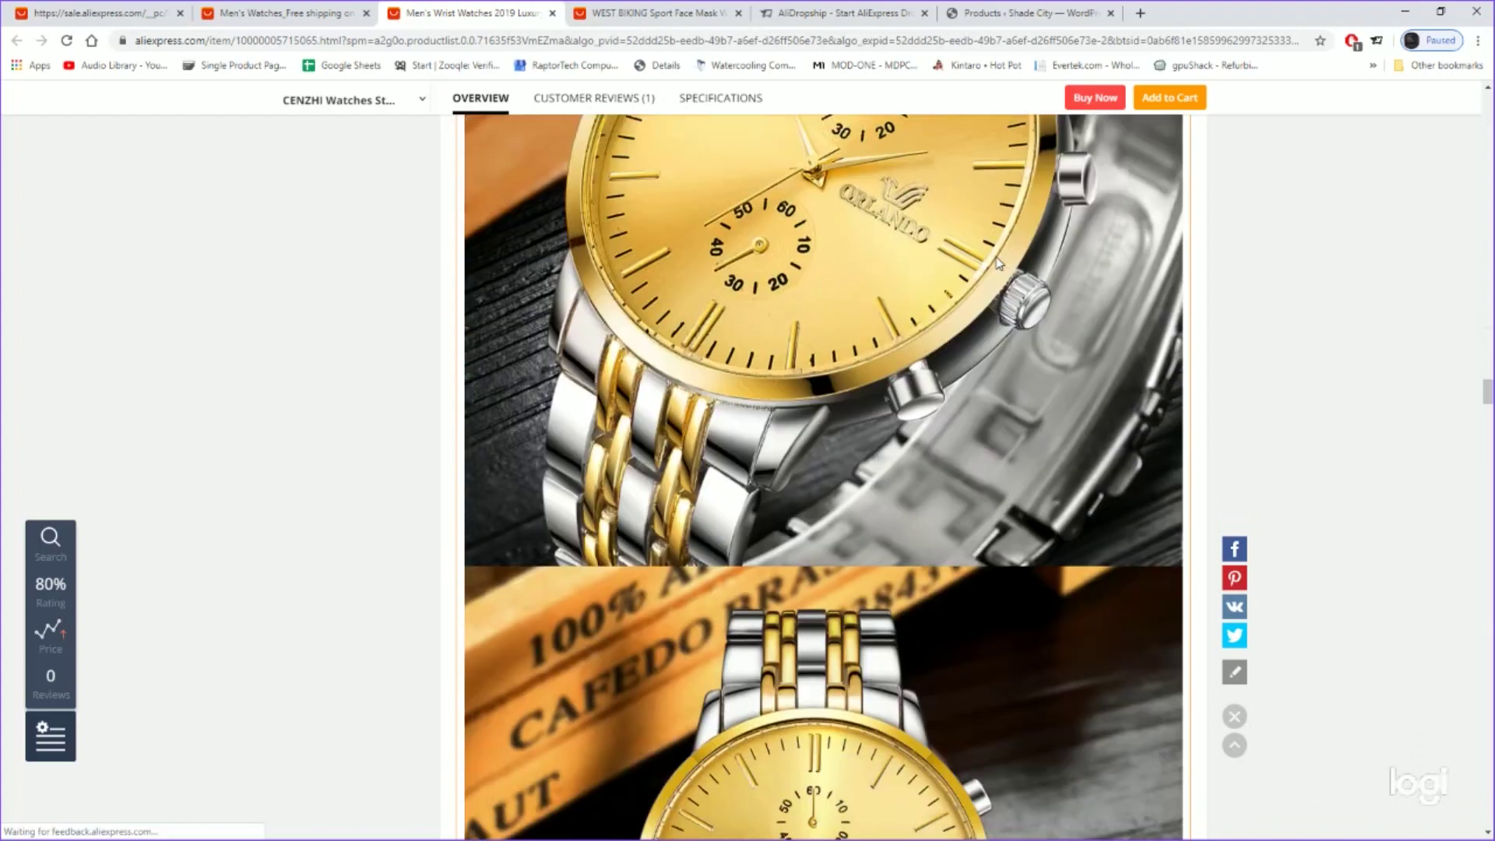
{"action": "scroll", "coordinate": [998, 261], "scroll_direction": "down", "scroll_amount": 20}
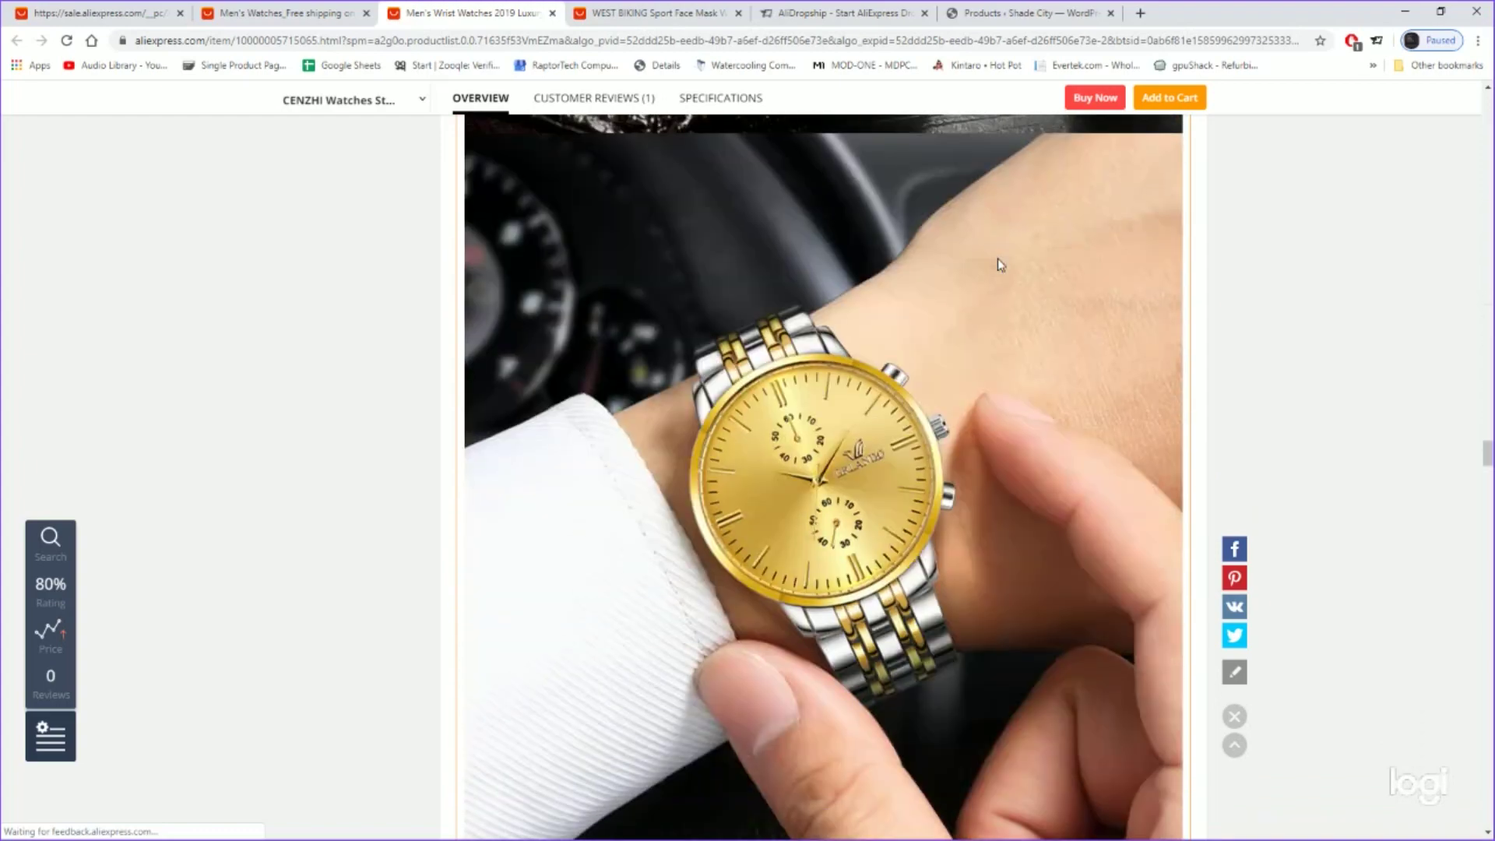
{"action": "scroll", "coordinate": [997, 267], "scroll_direction": "down", "scroll_amount": 20}
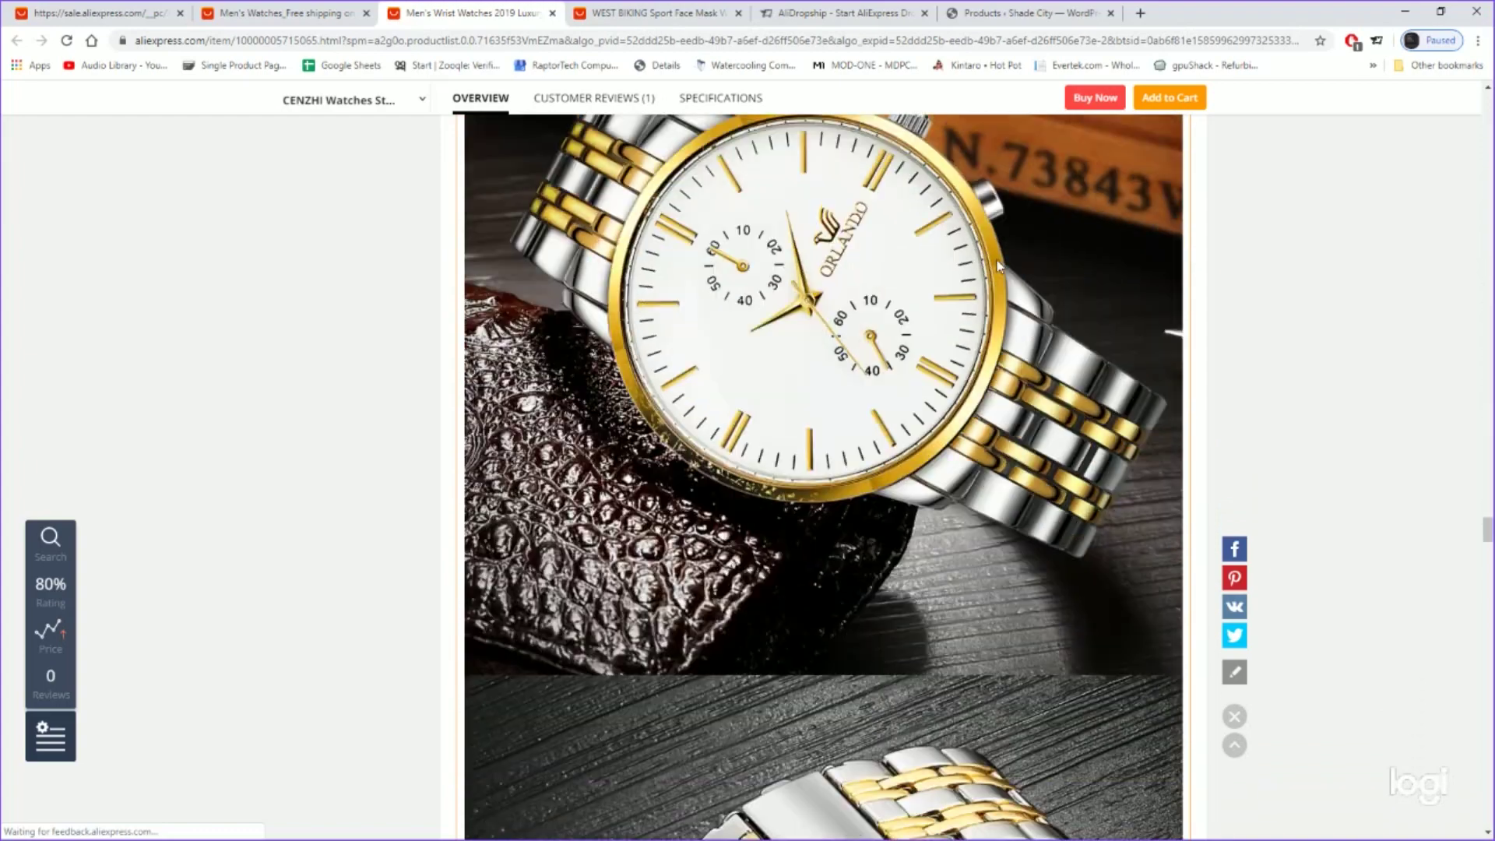
{"action": "scroll", "coordinate": [998, 266], "scroll_direction": "down", "scroll_amount": 20}
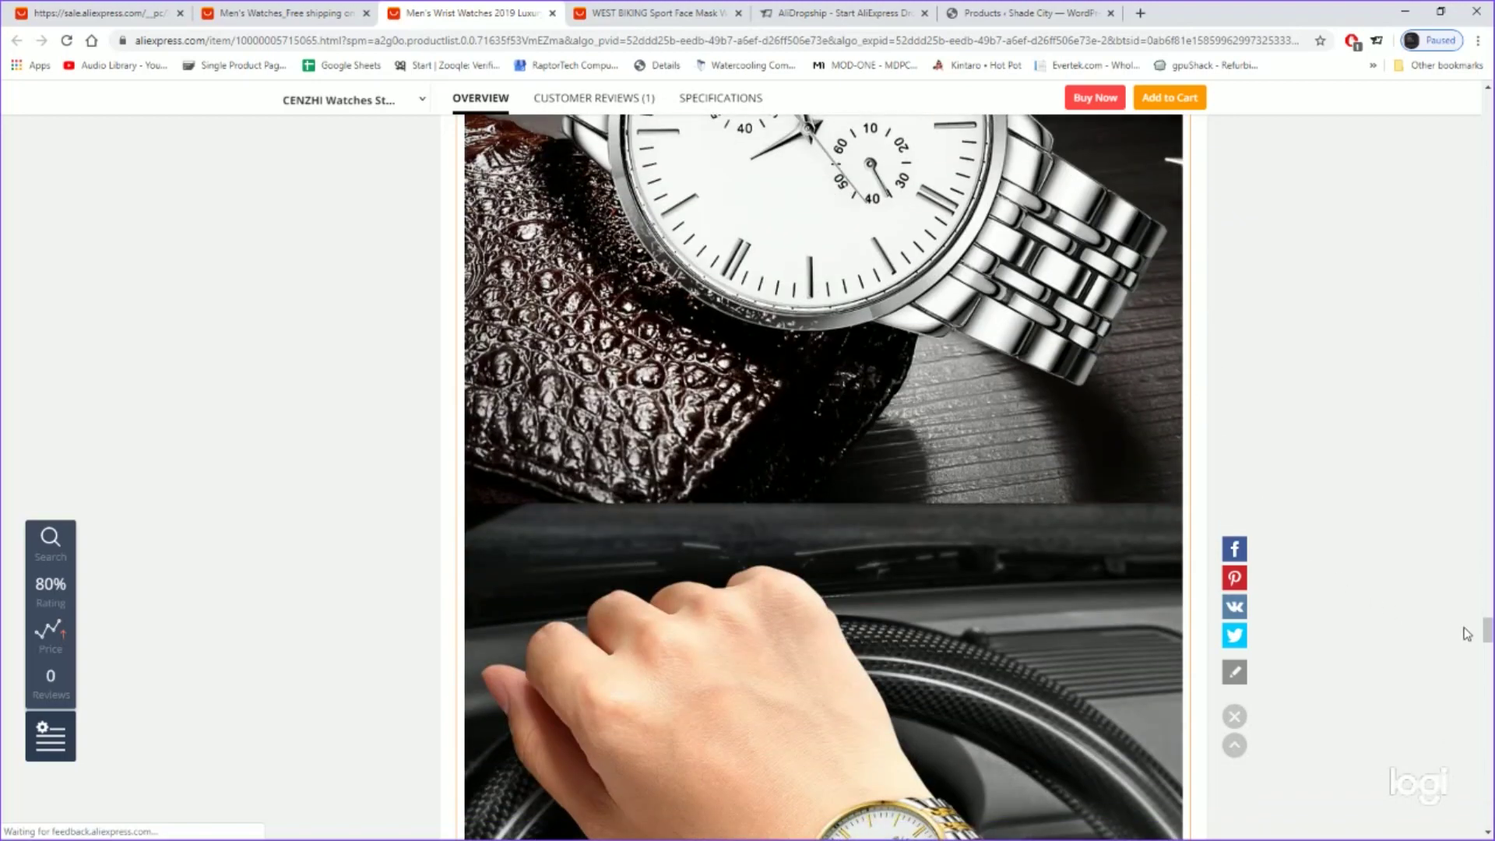
{"action": "left_click_drag", "start_coordinate": [1488, 633], "coordinate": [1471, 669]}
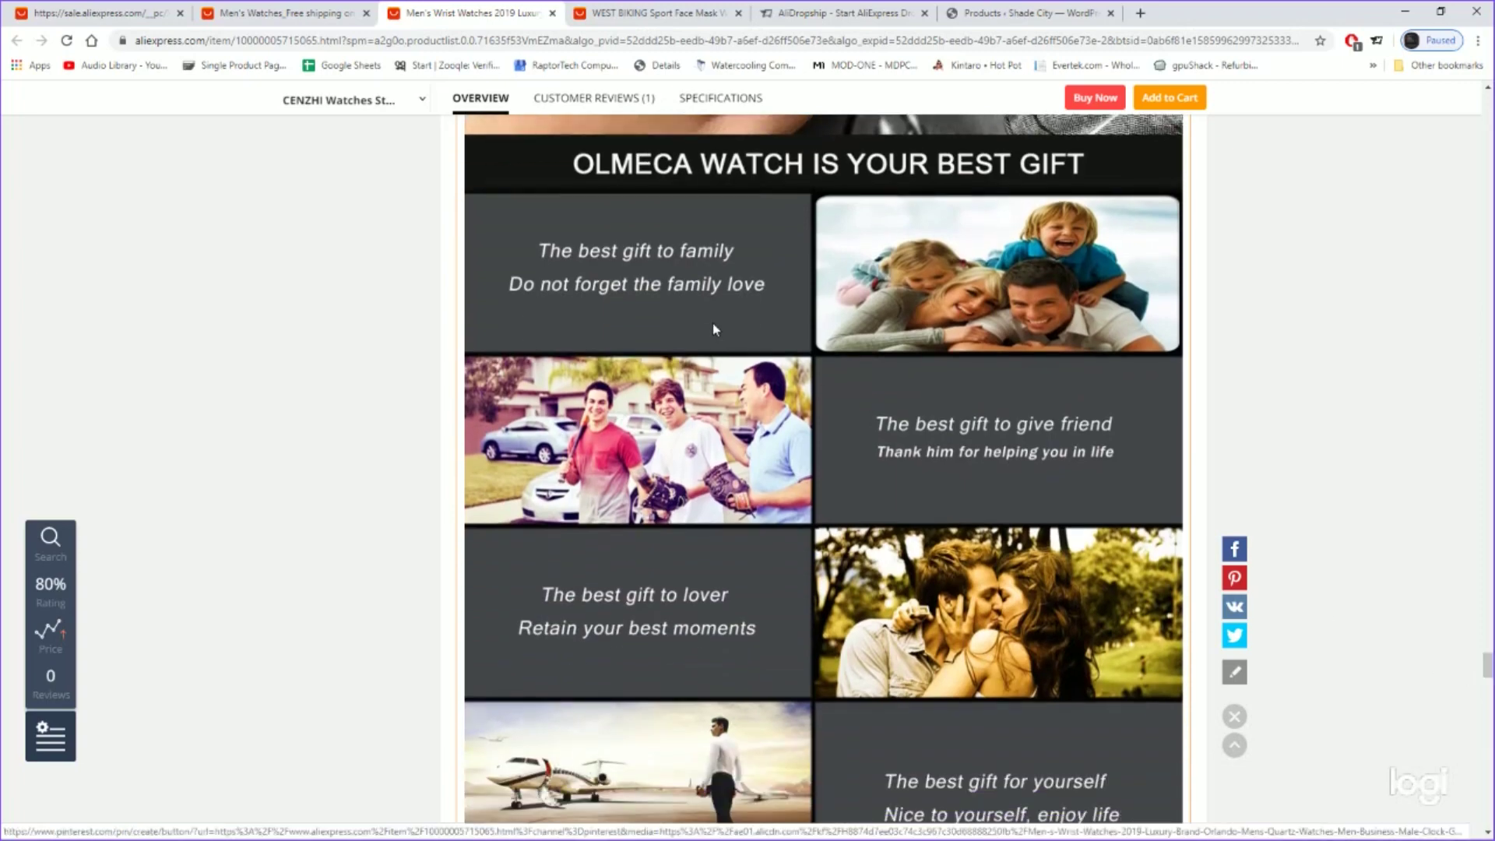
{"action": "scroll", "coordinate": [712, 308], "scroll_direction": "down", "scroll_amount": 10}
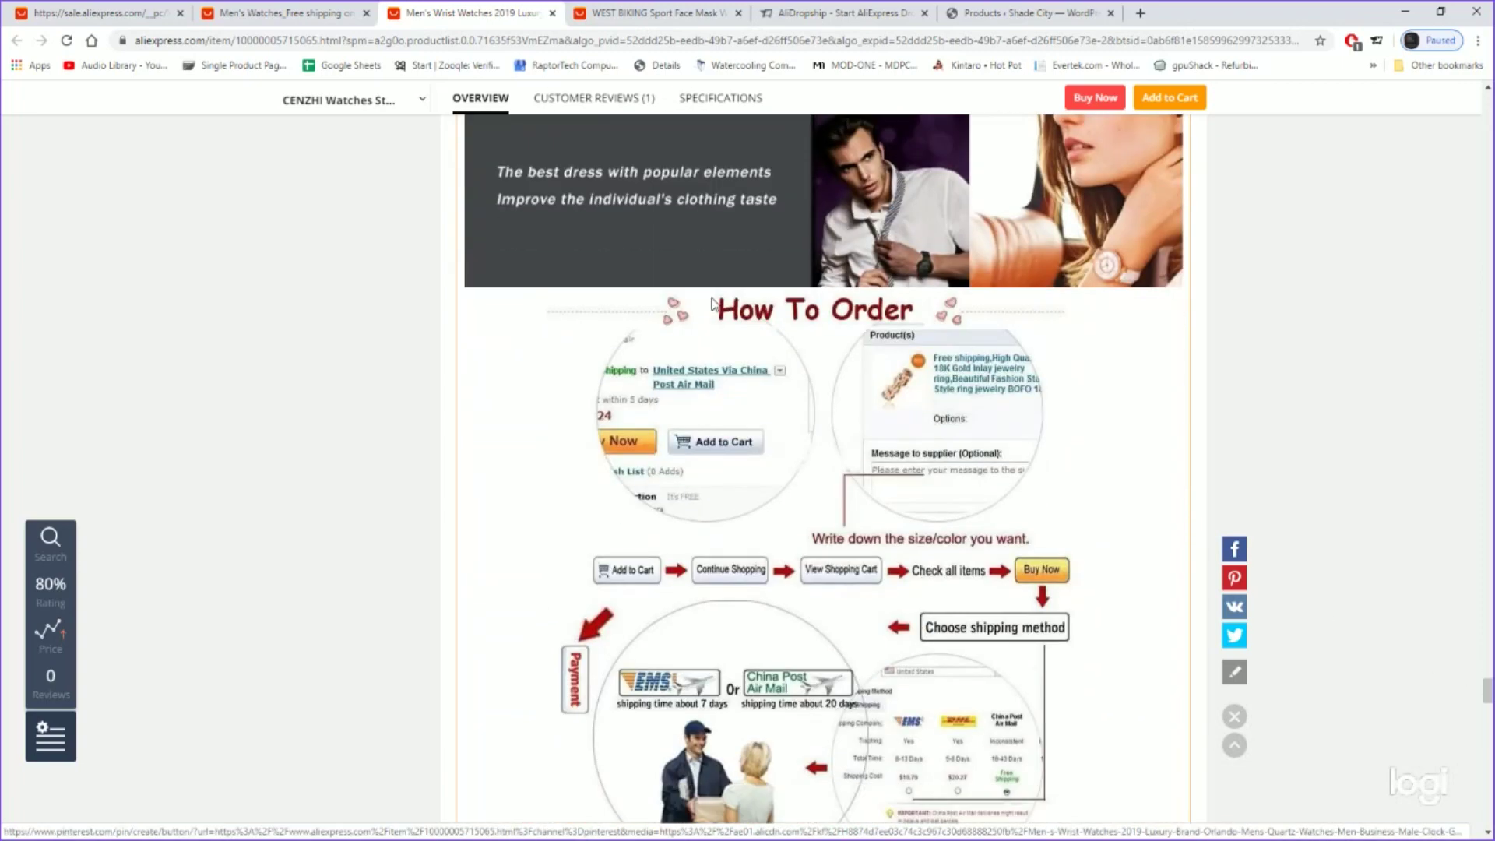
{"action": "scroll", "coordinate": [881, 450], "scroll_direction": "down", "scroll_amount": 7}
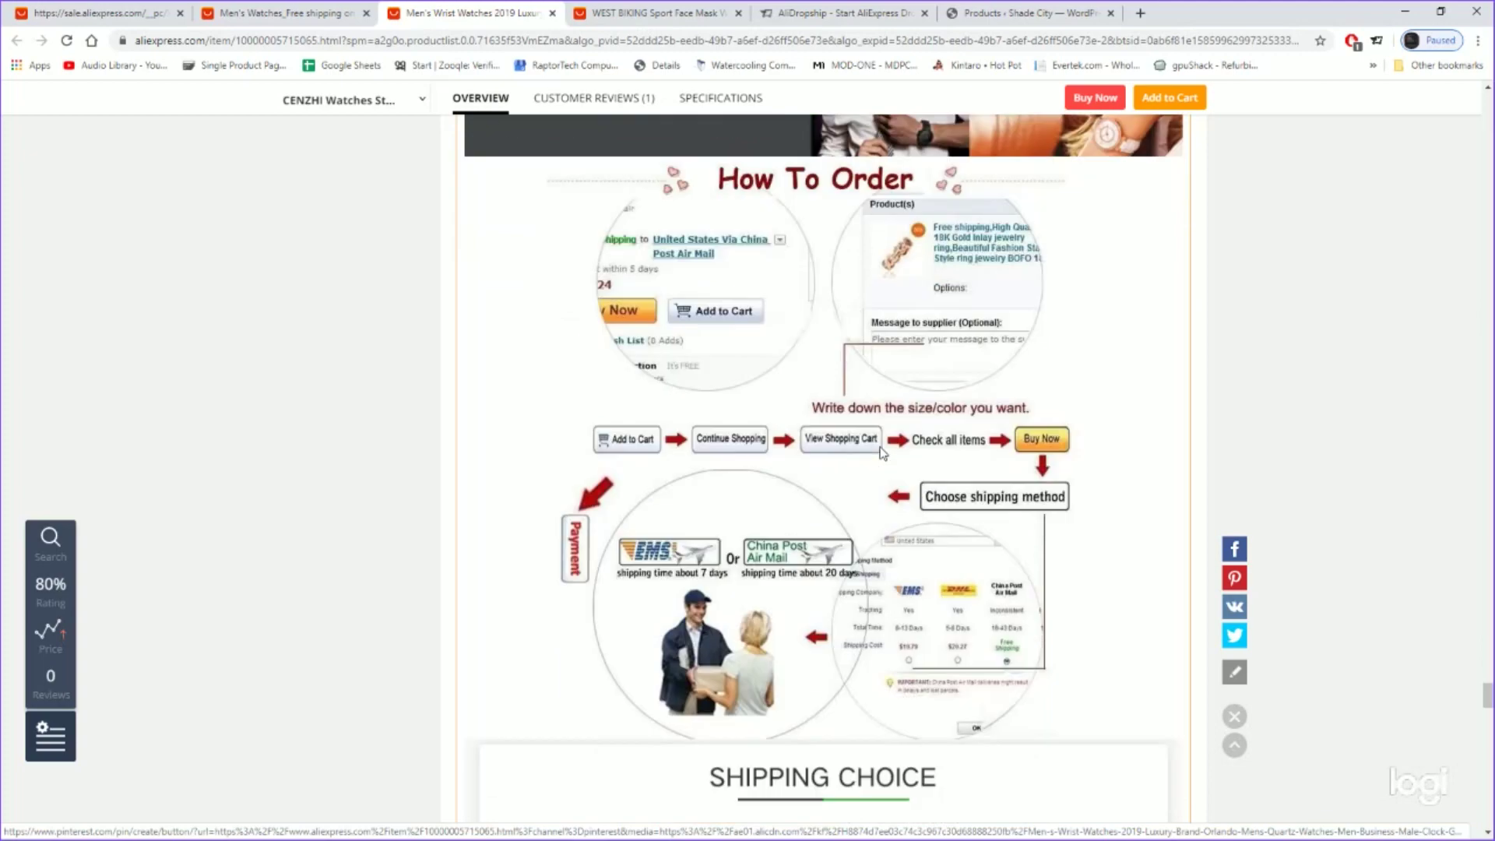
{"action": "scroll", "coordinate": [793, 427], "scroll_direction": "down", "scroll_amount": 5}
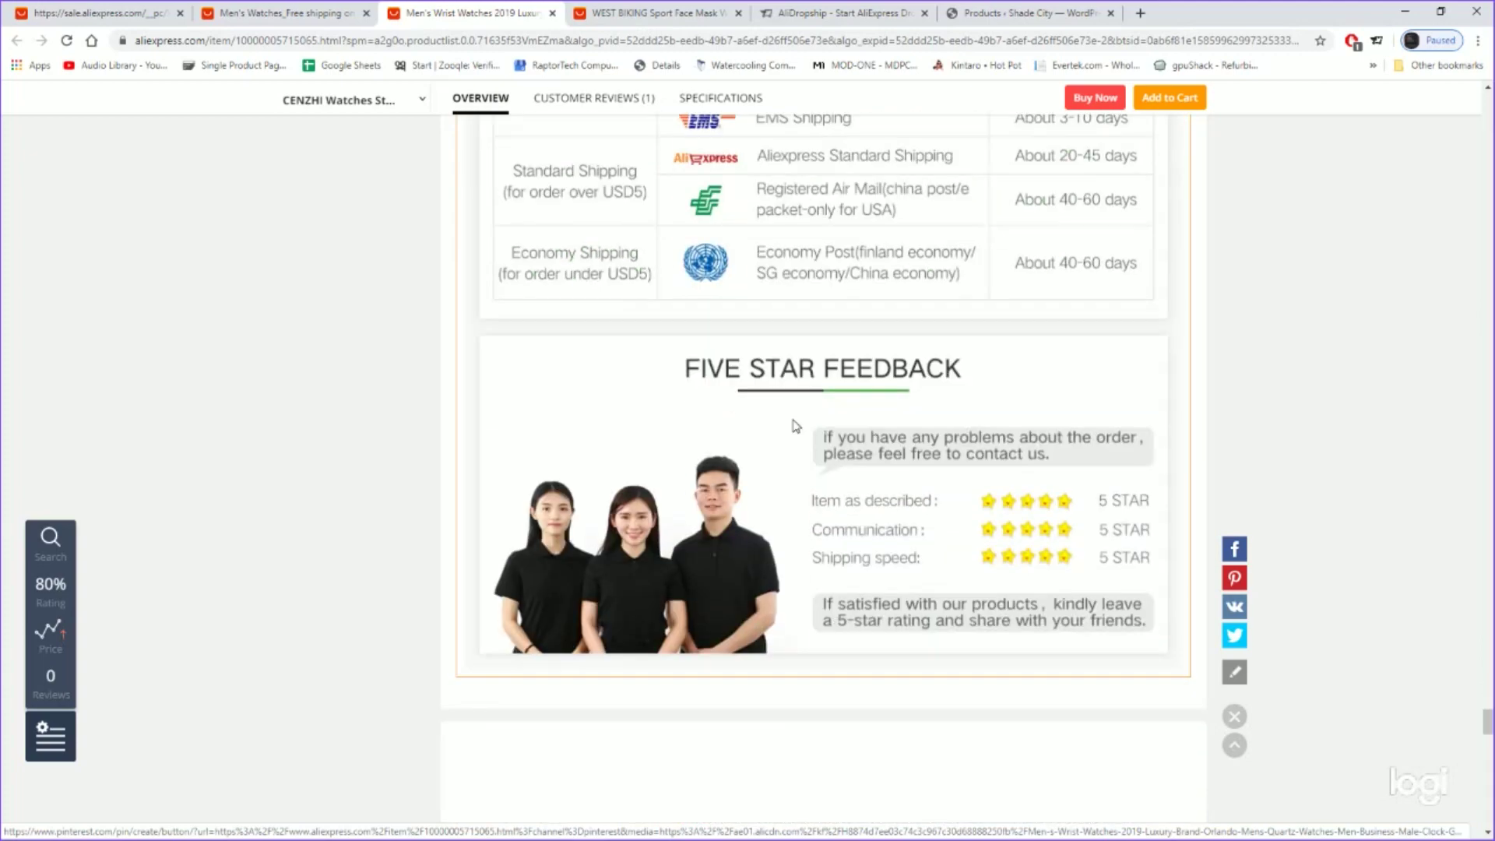
- Check the seller recommendations below the CENZHI watch's description, and close that product page
{"action": "scroll", "coordinate": [729, 404], "scroll_direction": "down", "scroll_amount": 15}
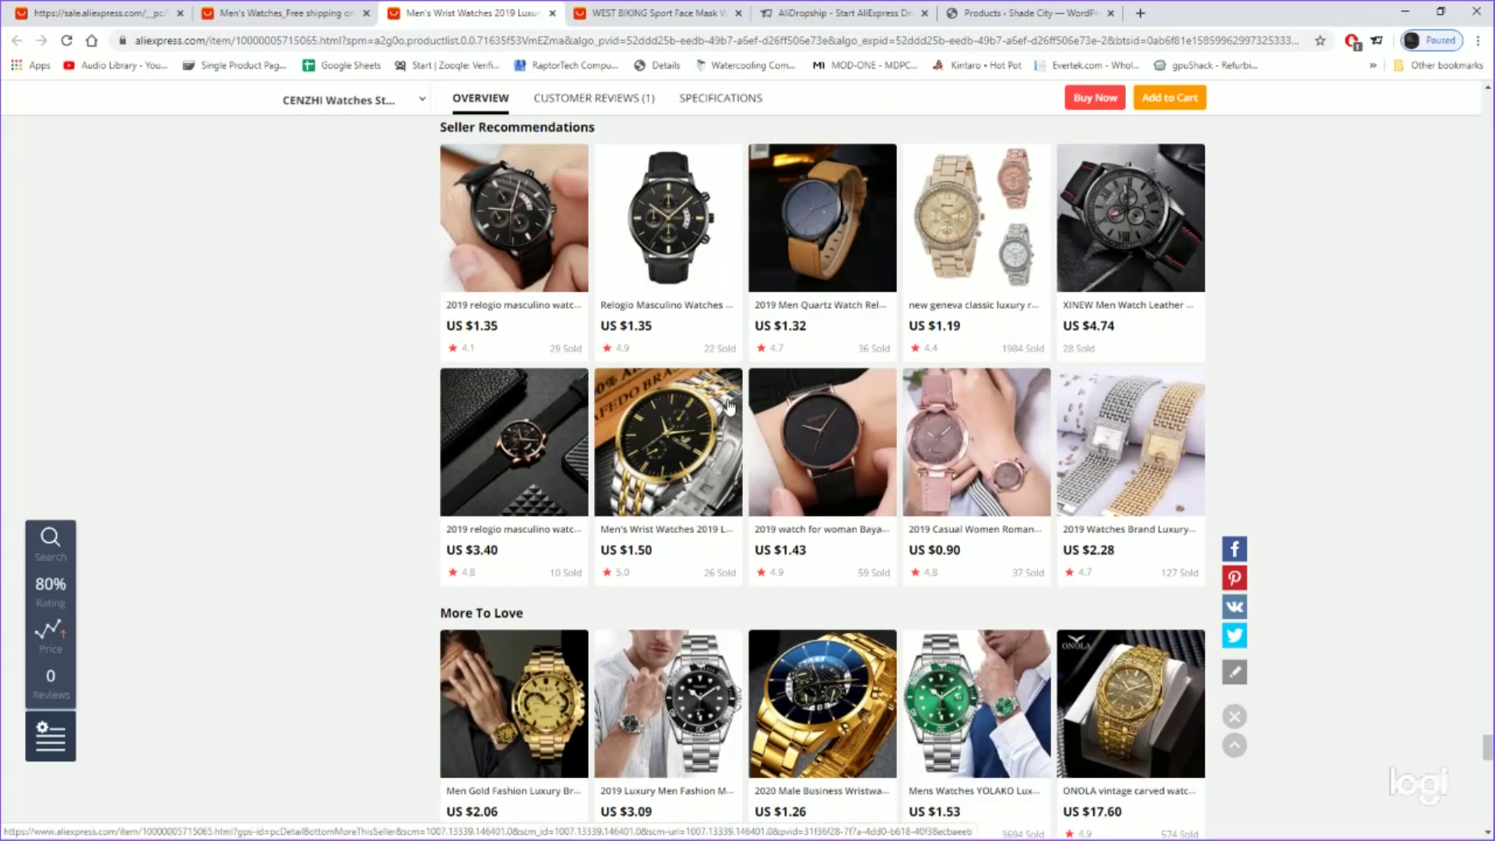
{"action": "key", "text": "Home"}
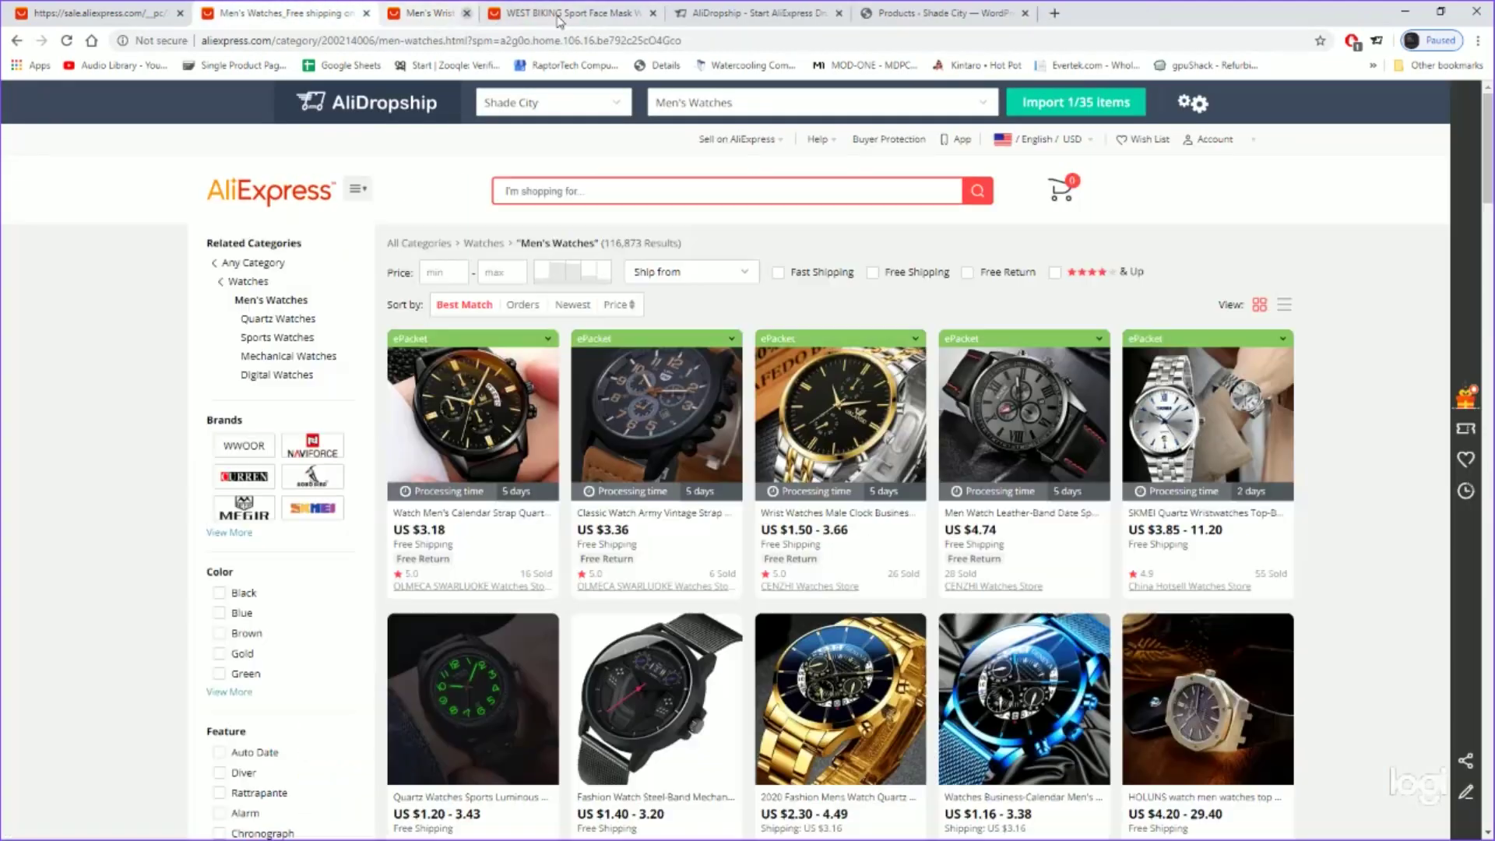
{"action": "left_click", "coordinate": [552, 14]}
- Browse further down the men's watches listing, comparing the products' prices, ePacket labels, processing times and sales
{"action": "scroll", "coordinate": [707, 358], "scroll_direction": "down", "scroll_amount": 10}
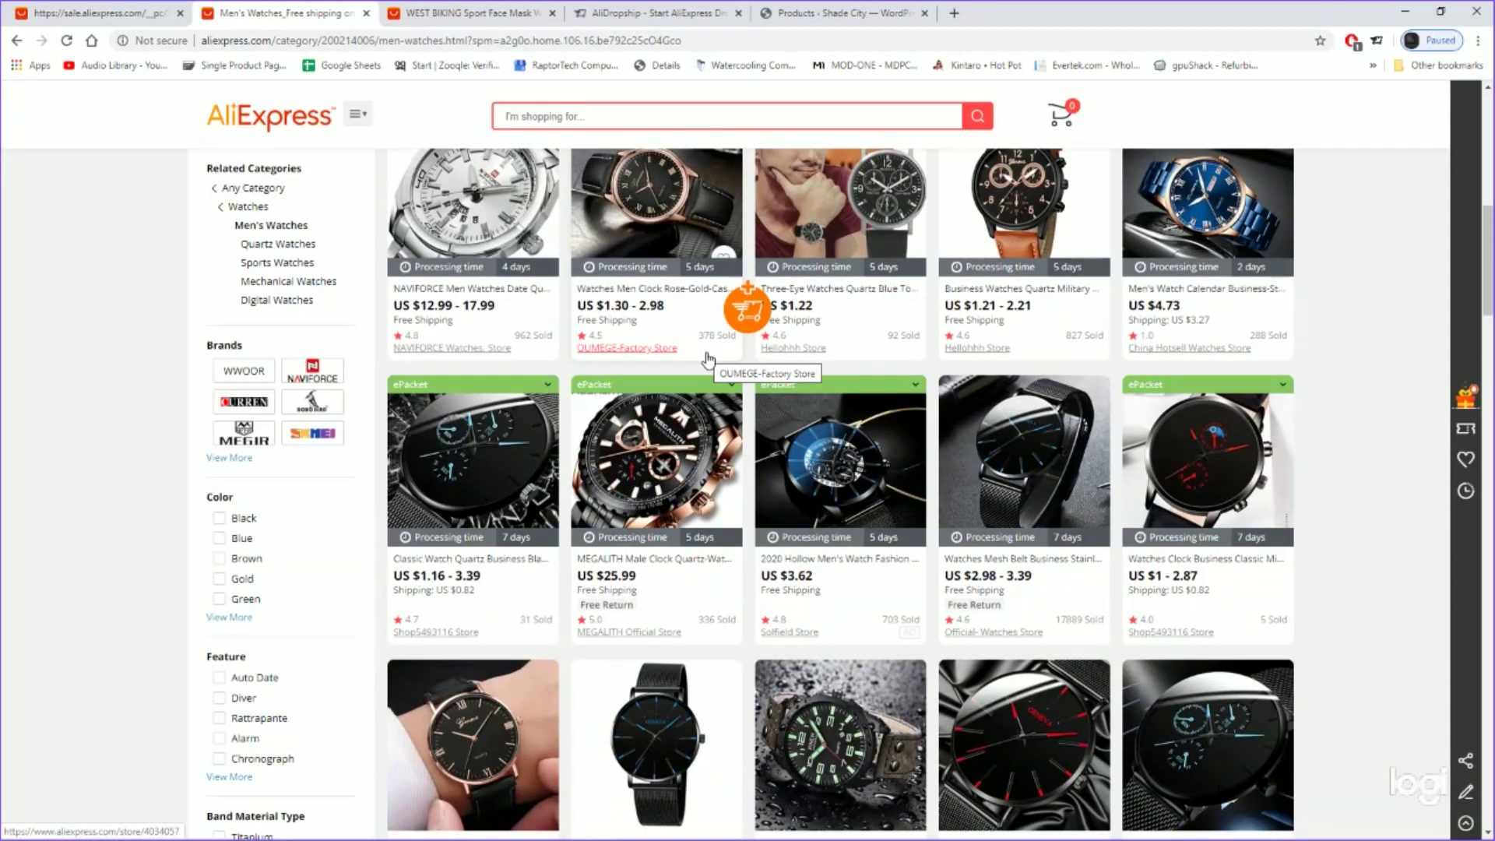
{"action": "scroll", "coordinate": [709, 360], "scroll_direction": "down", "scroll_amount": 1}
{"action": "scroll", "coordinate": [709, 358], "scroll_direction": "down", "scroll_amount": 7}
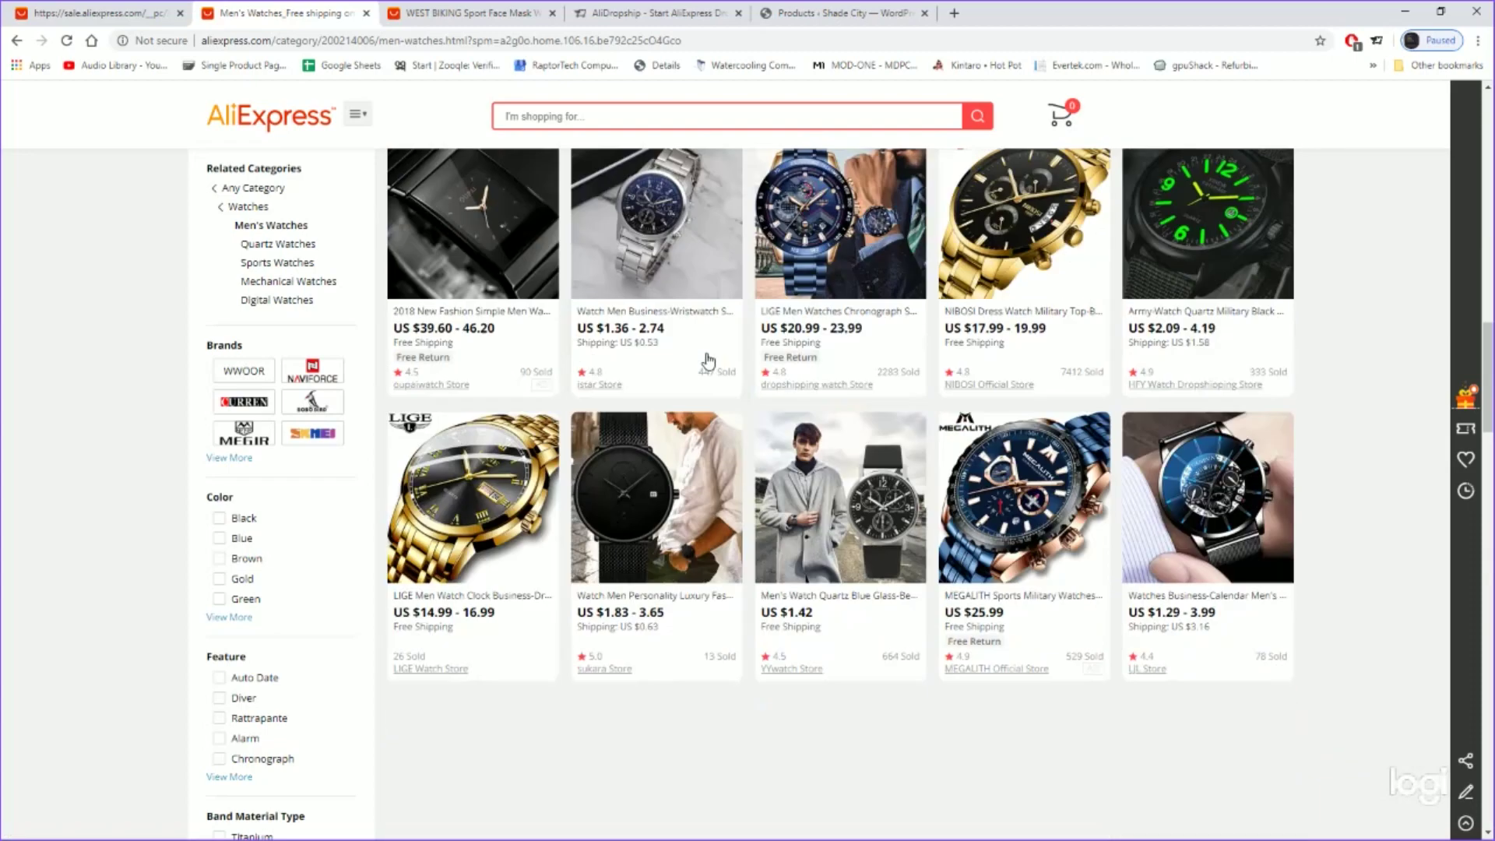
{"action": "scroll", "coordinate": [709, 359], "scroll_direction": "down", "scroll_amount": 7}
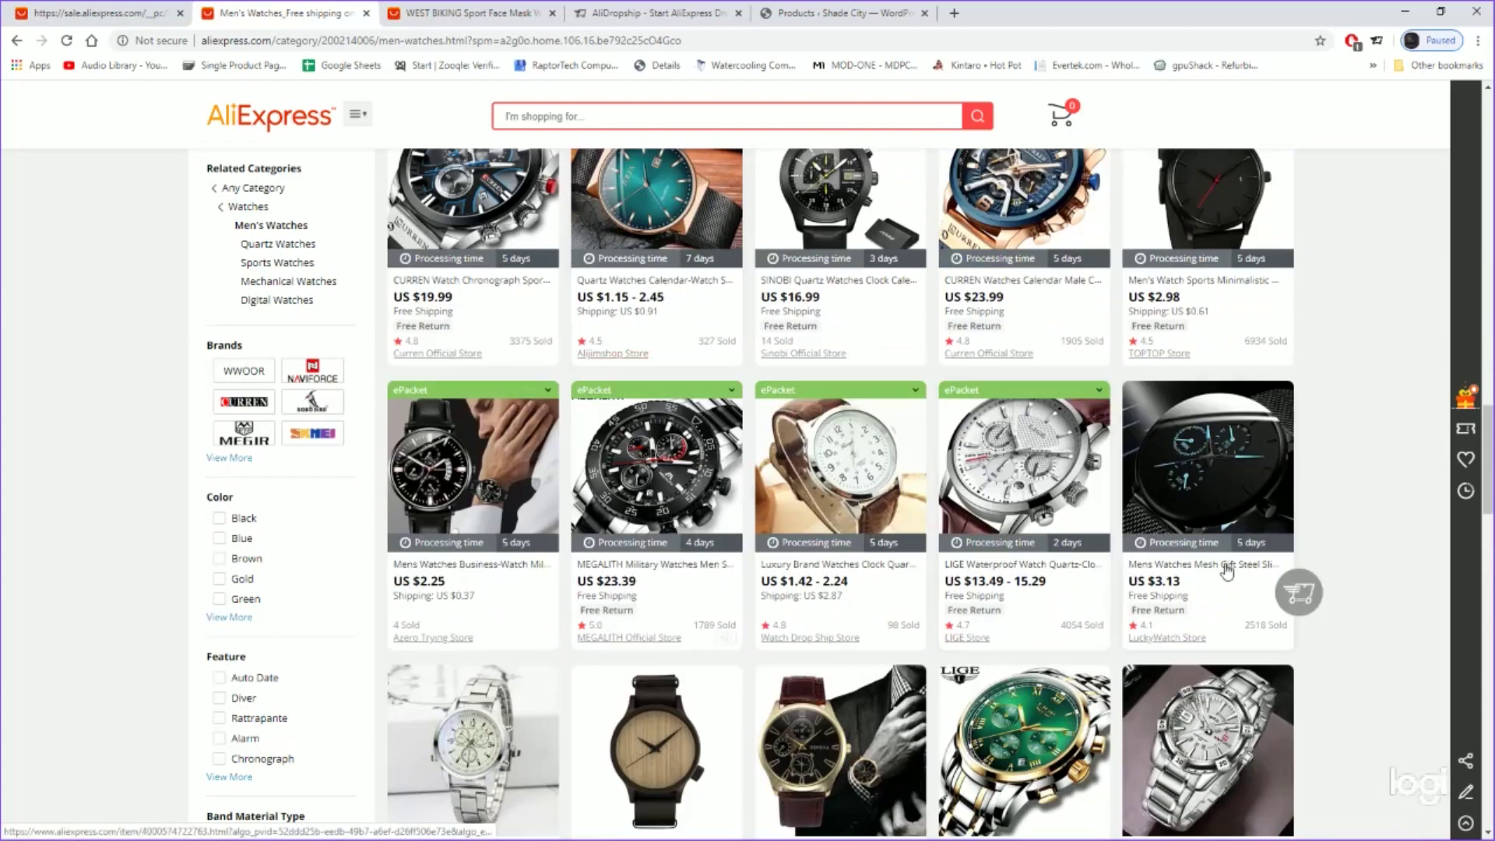
{"action": "scroll", "coordinate": [1312, 501], "scroll_direction": "up", "scroll_amount": 20}
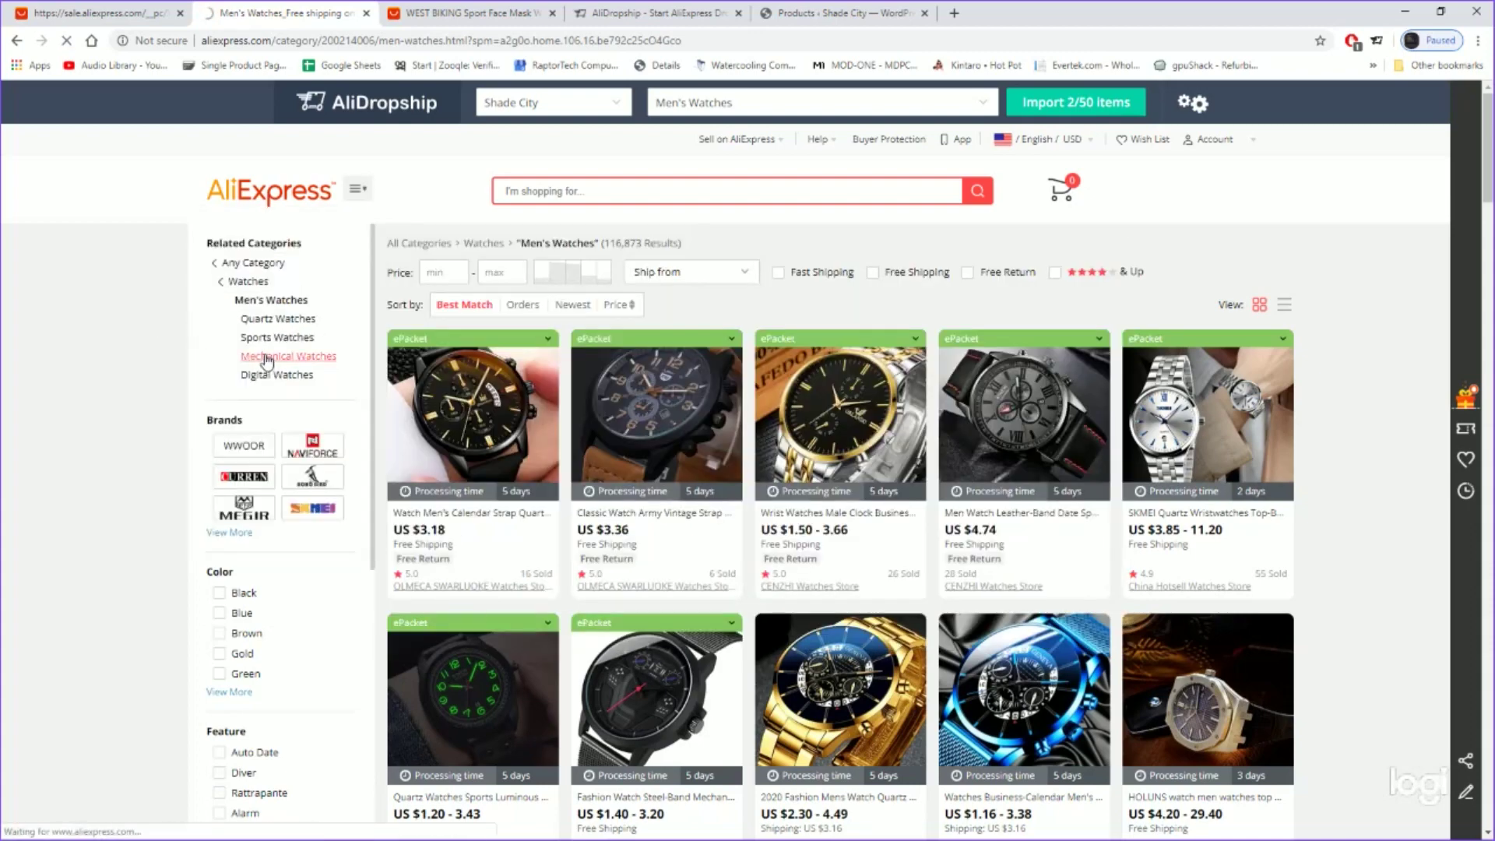
- Narrow the listing to the Mechanical Watches subcategory and look through its products
{"action": "left_click", "coordinate": [270, 355]}
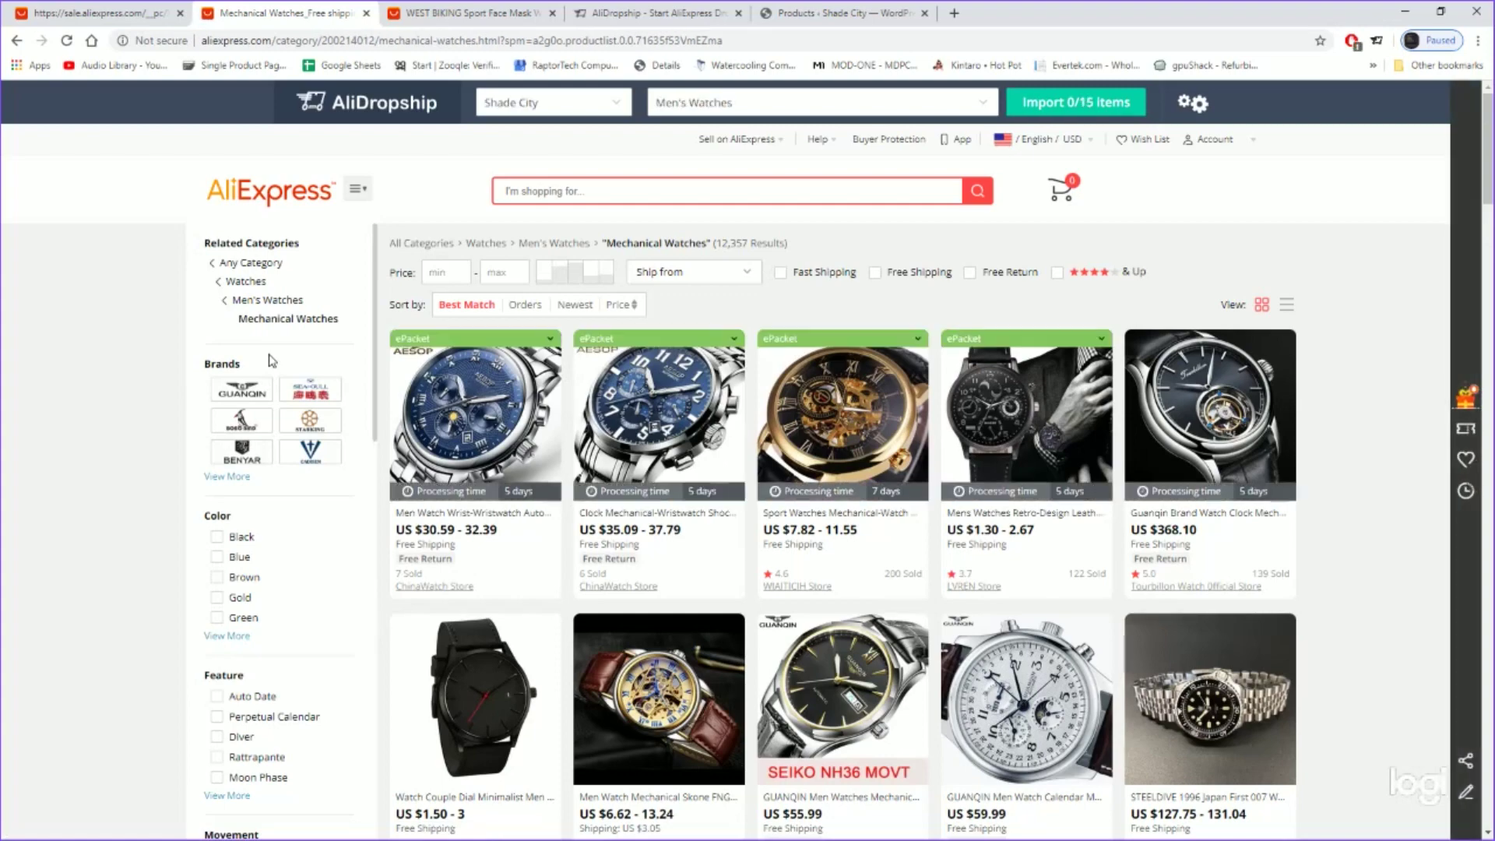
{"action": "scroll", "coordinate": [754, 506], "scroll_direction": "down", "scroll_amount": 15}
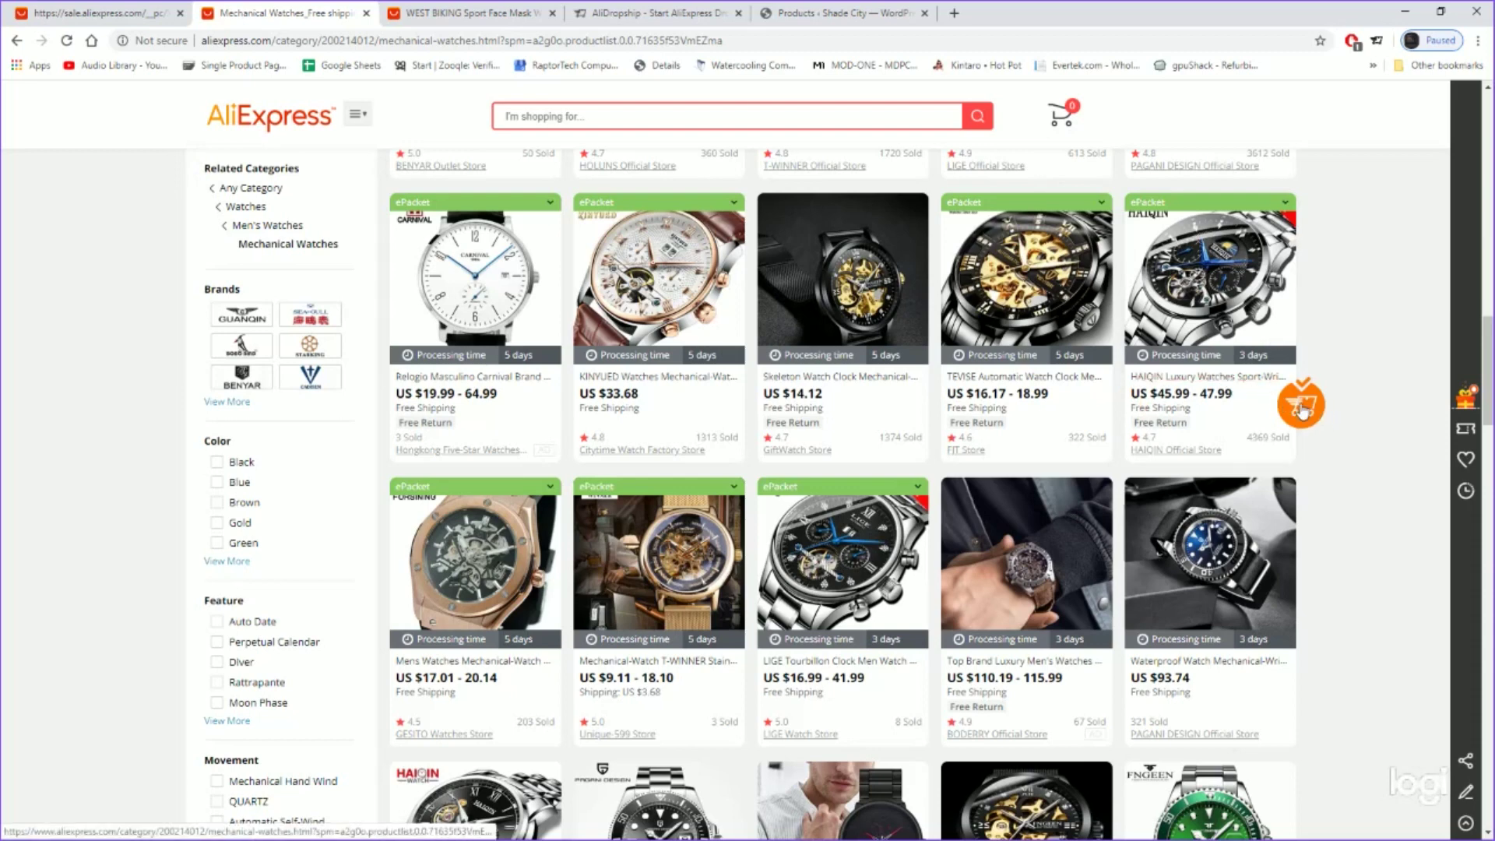
{"action": "mouse_move", "coordinate": [1100, 421]}
{"action": "scroll", "coordinate": [1106, 404], "scroll_direction": "down", "scroll_amount": 3}
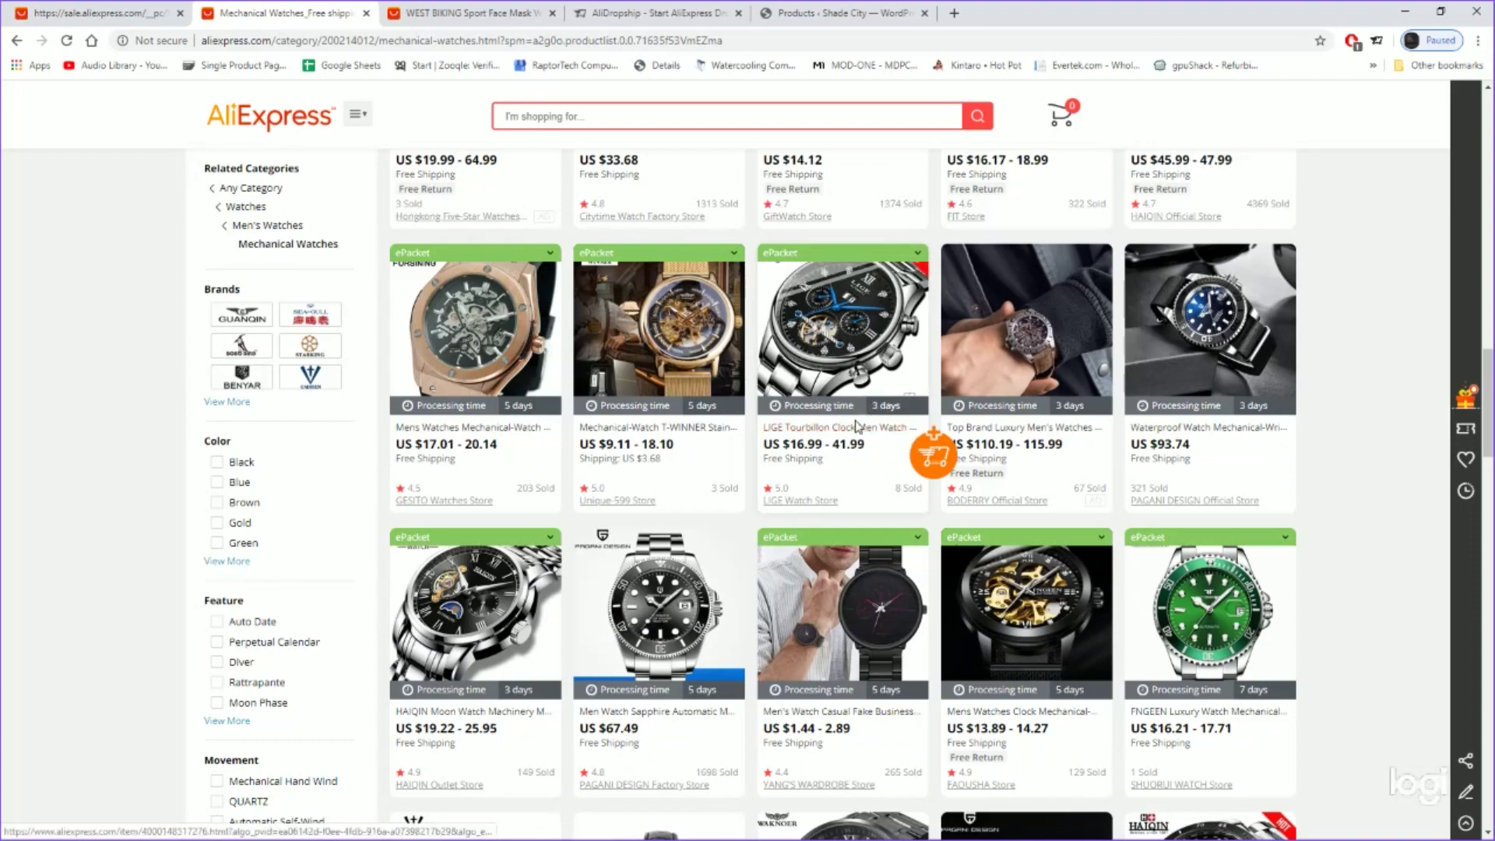
- Open the LIGE Tourbillon men's watch page and review its price, colour options, shipping and store rating
{"action": "left_click", "coordinate": [853, 431]}
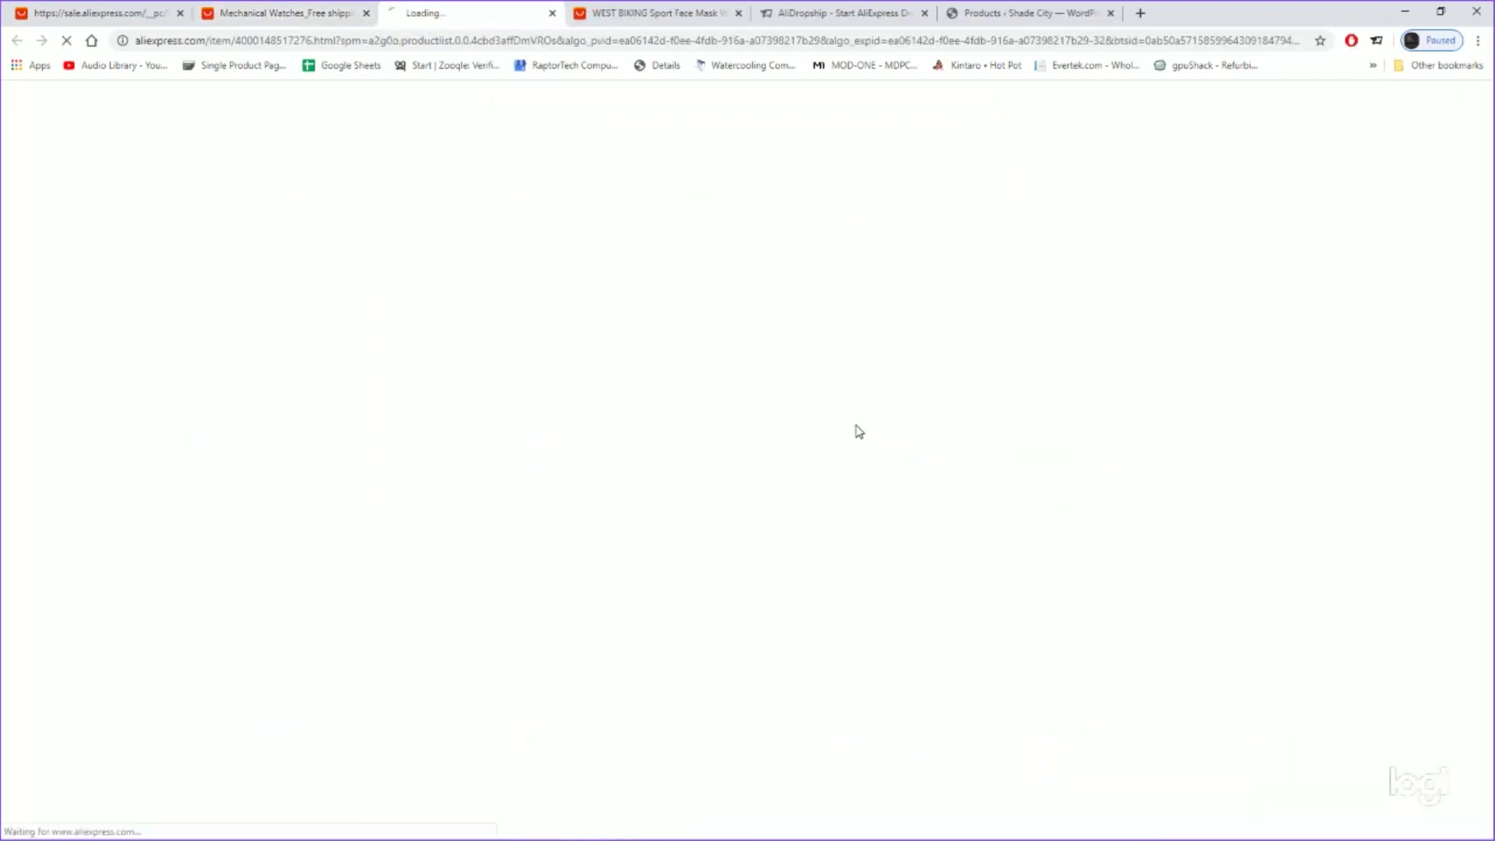
{"action": "scroll", "coordinate": [849, 422], "scroll_direction": "down", "scroll_amount": 6}
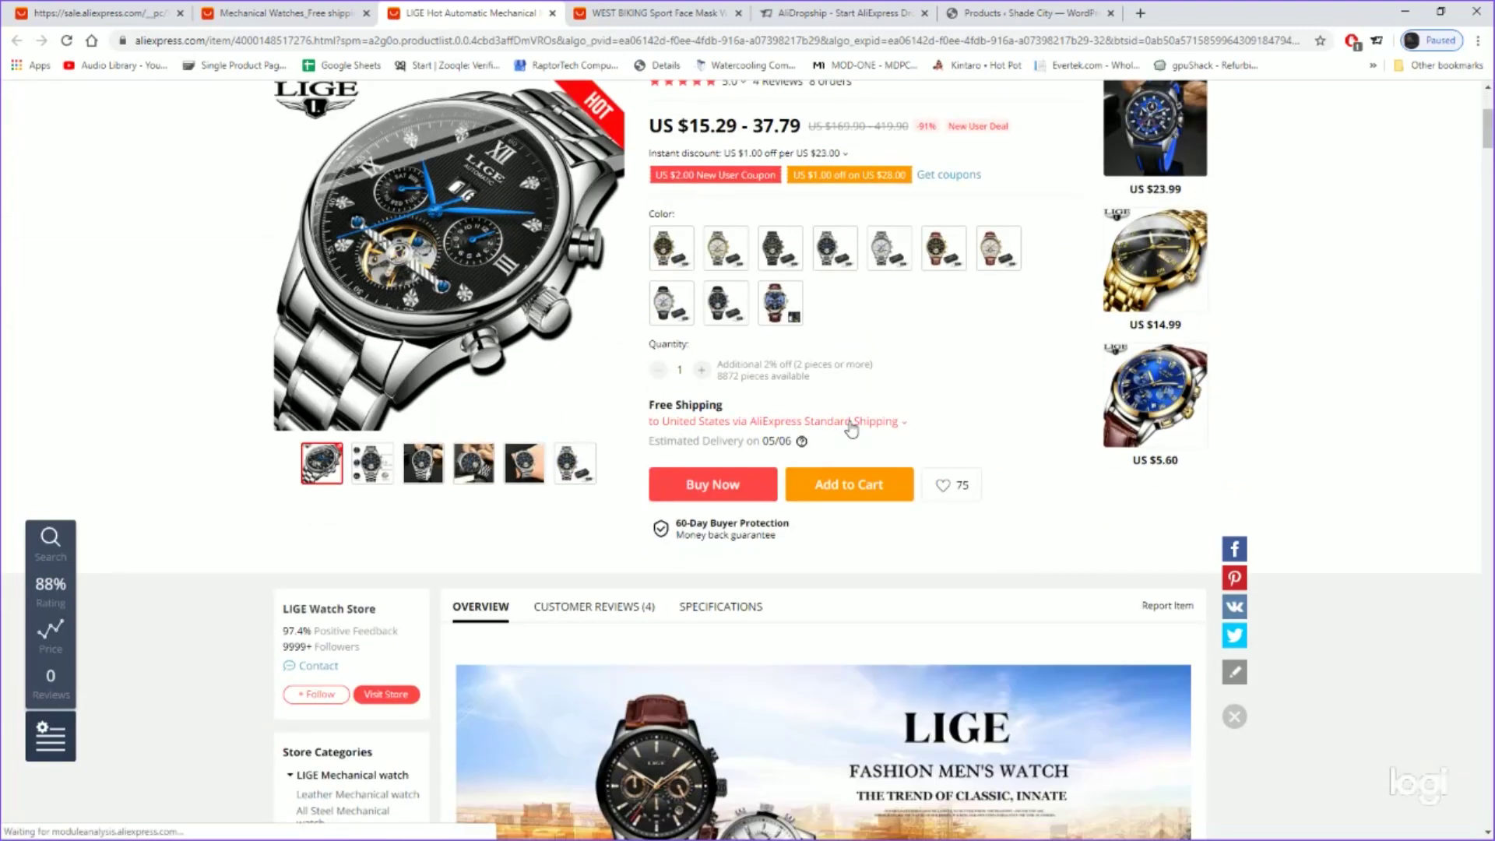
{"action": "scroll", "coordinate": [851, 427], "scroll_direction": "up", "scroll_amount": 3}
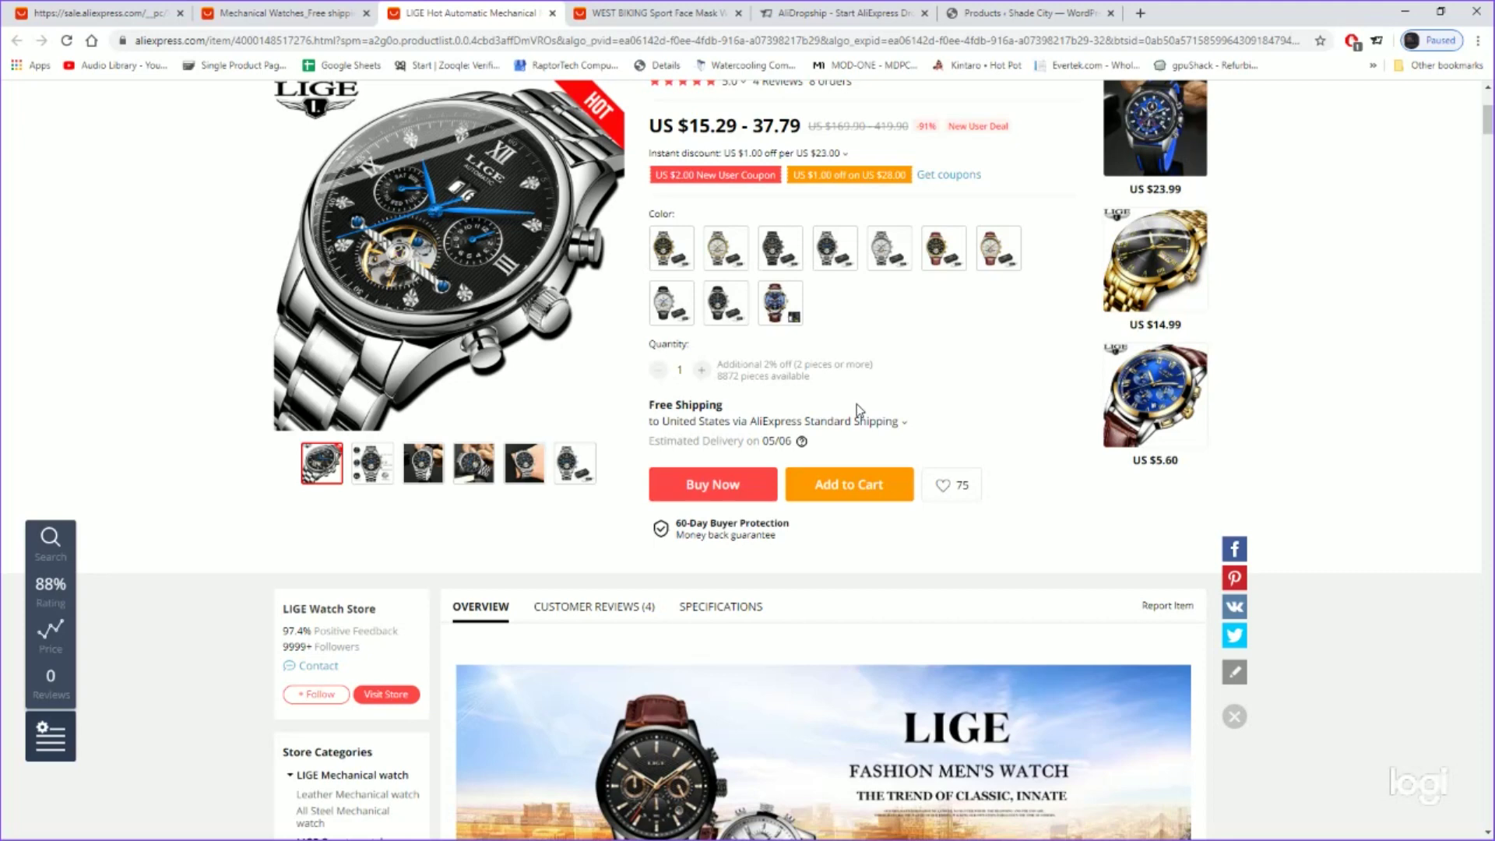
{"action": "scroll", "coordinate": [832, 394], "scroll_direction": "up", "scroll_amount": 4}
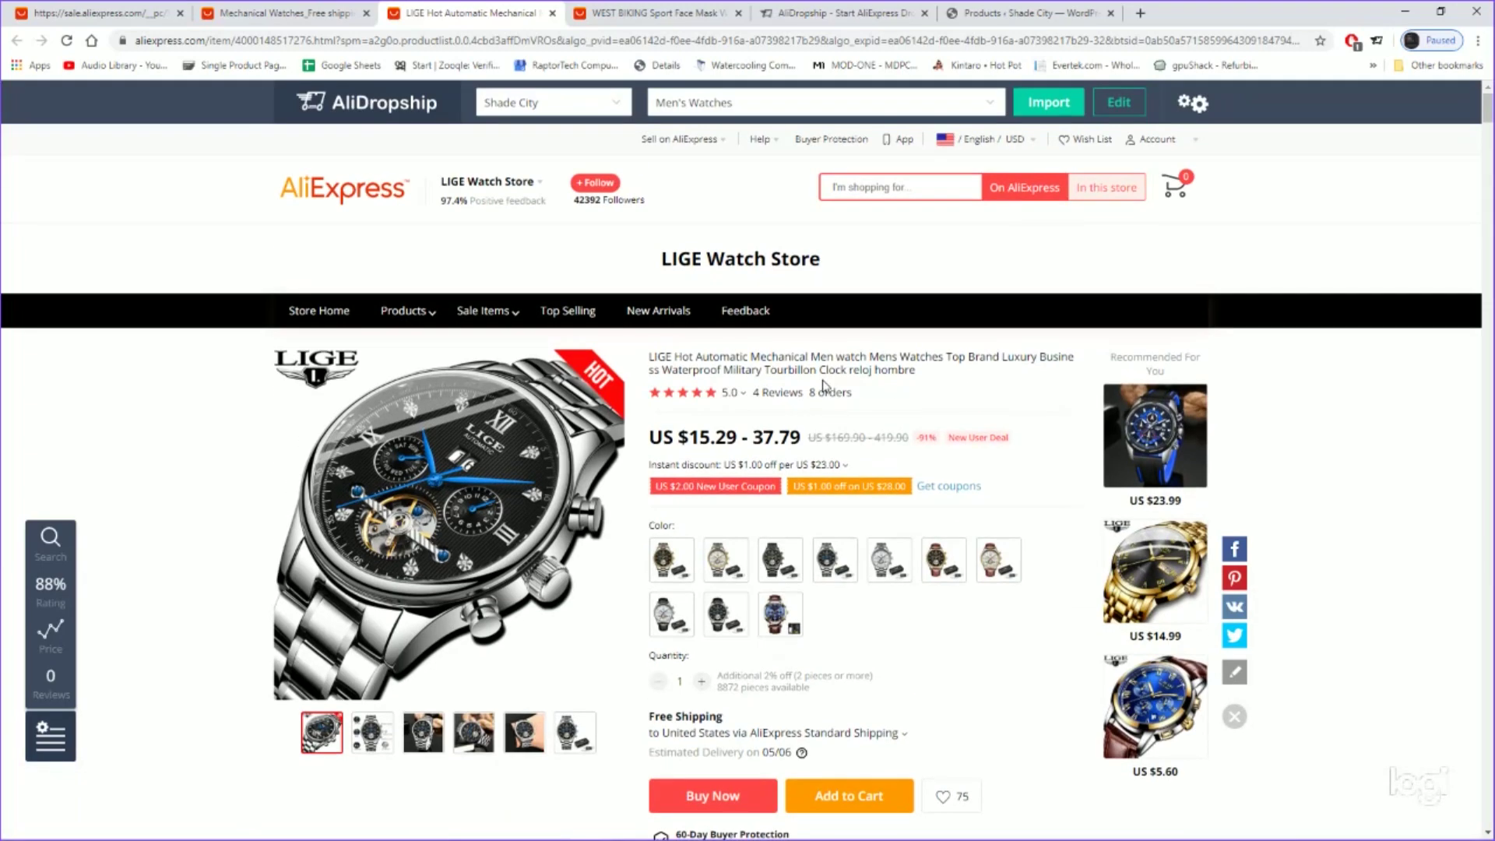
- Import the LIGE watch into Shade City's Men's Watches category, and refresh the product list in the store's WordPress admin
{"action": "left_click", "coordinate": [1047, 103]}
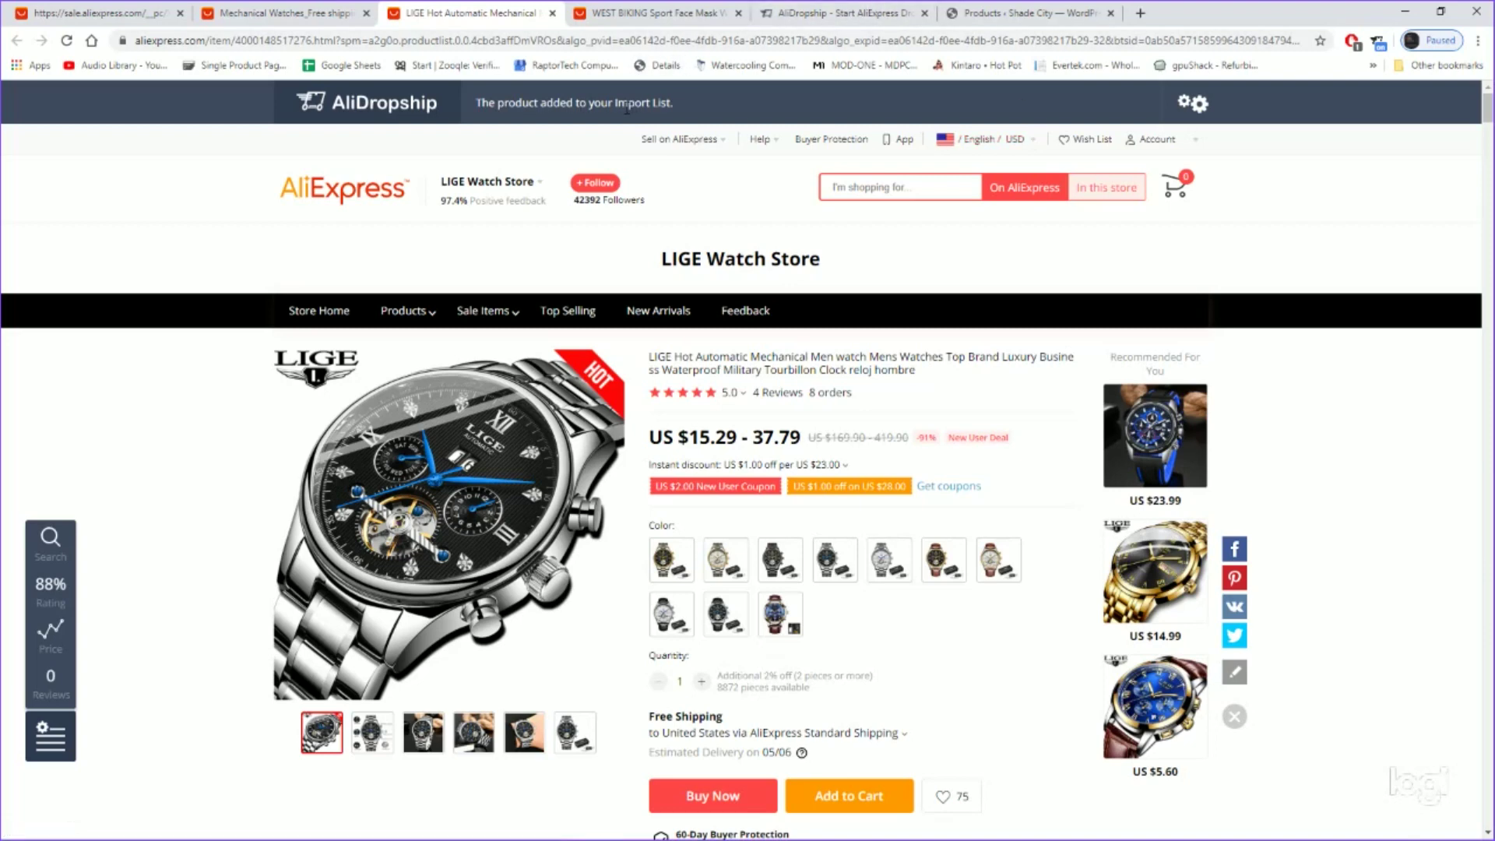
{"action": "left_click", "coordinate": [977, 24]}
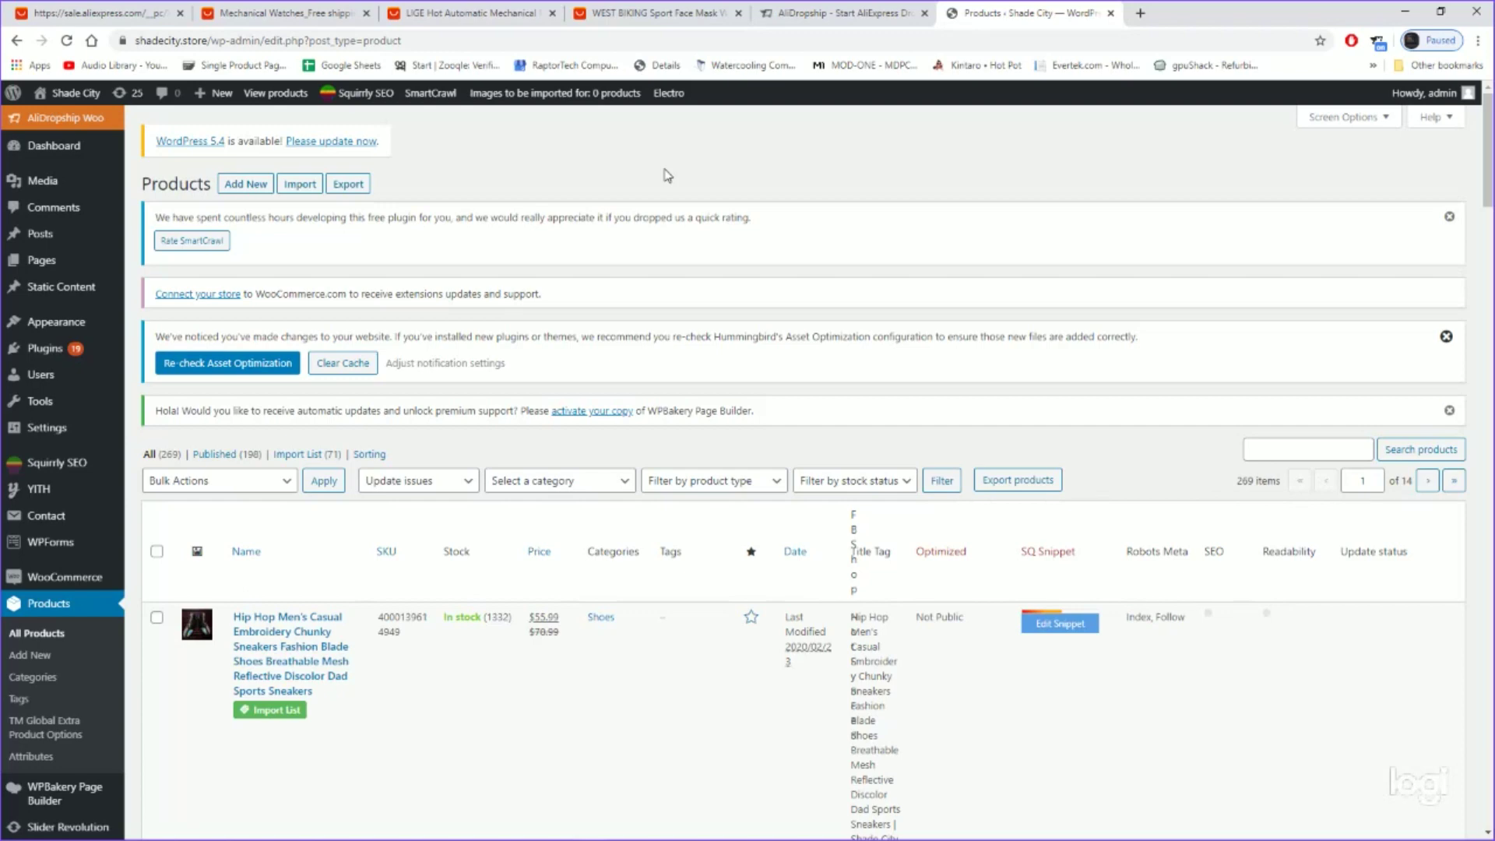
{"action": "scroll", "coordinate": [667, 175], "scroll_direction": "down", "scroll_amount": 2}
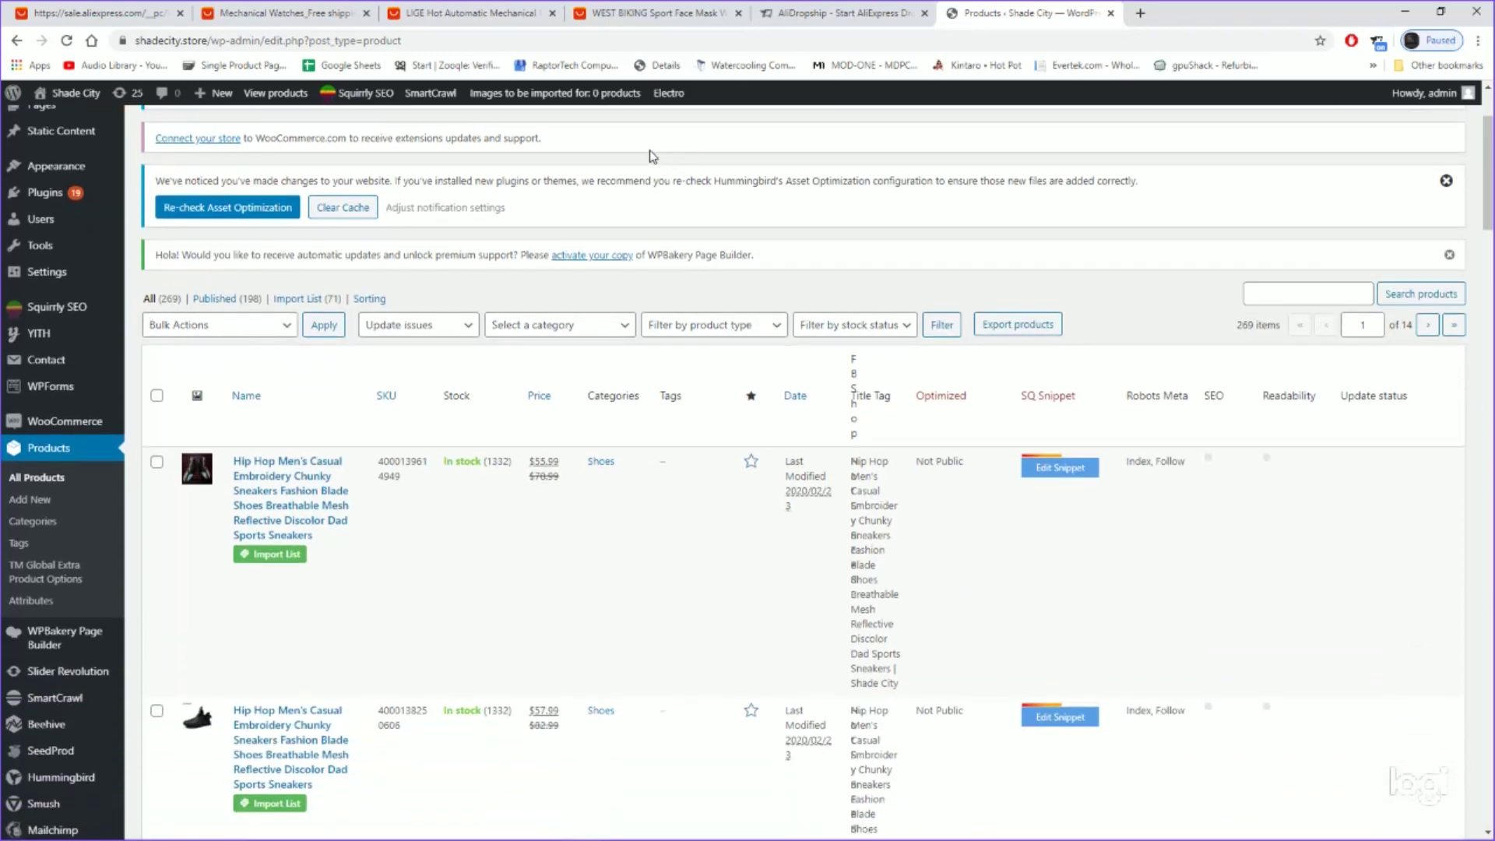
{"action": "scroll", "coordinate": [460, 265], "scroll_direction": "down", "scroll_amount": 3}
{"action": "scroll", "coordinate": [354, 273], "scroll_direction": "up", "scroll_amount": 1}
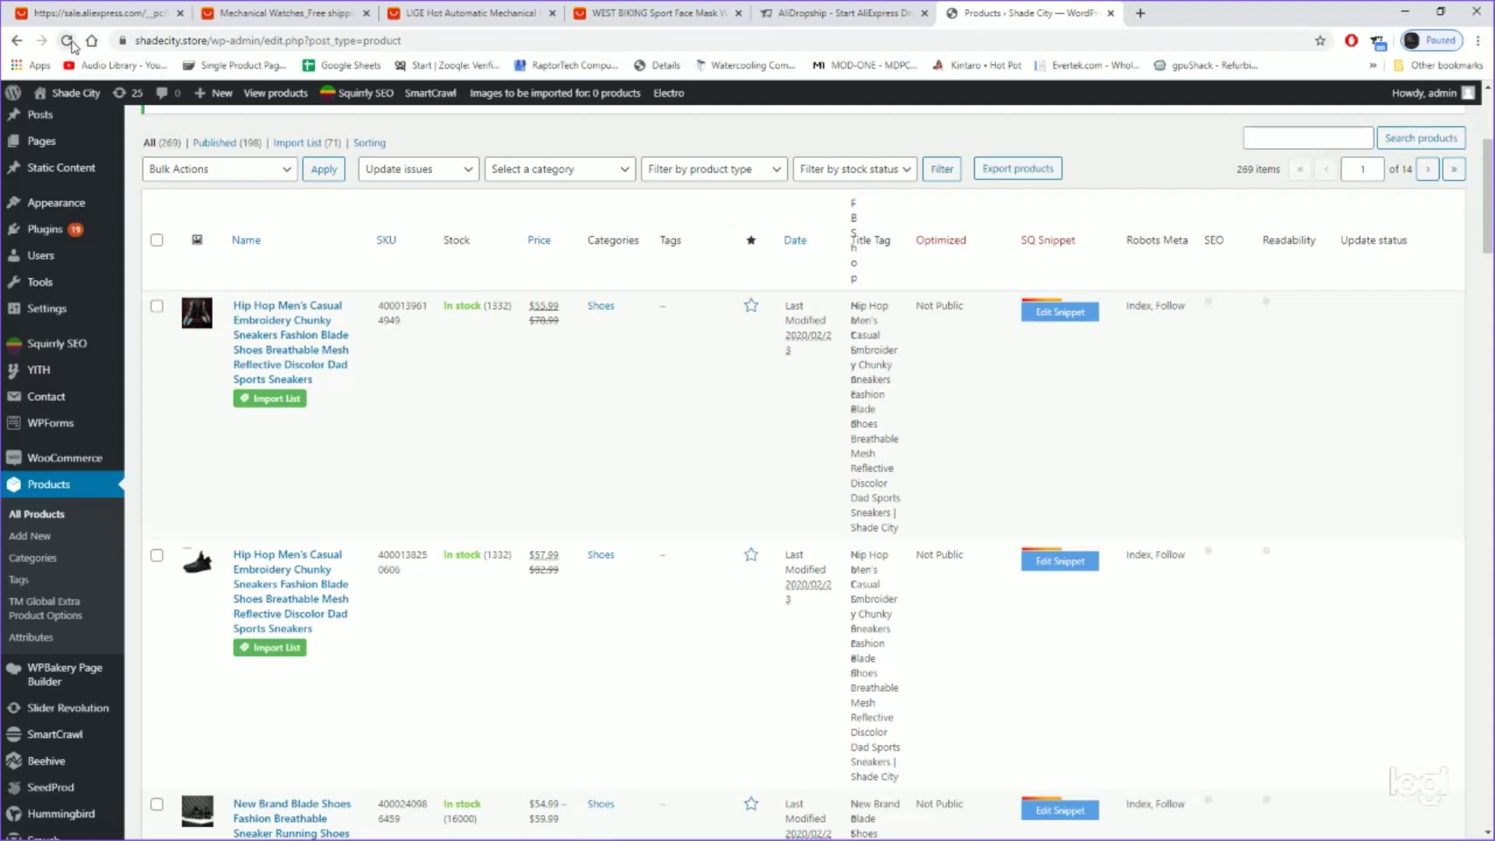
{"action": "left_click", "coordinate": [68, 40]}
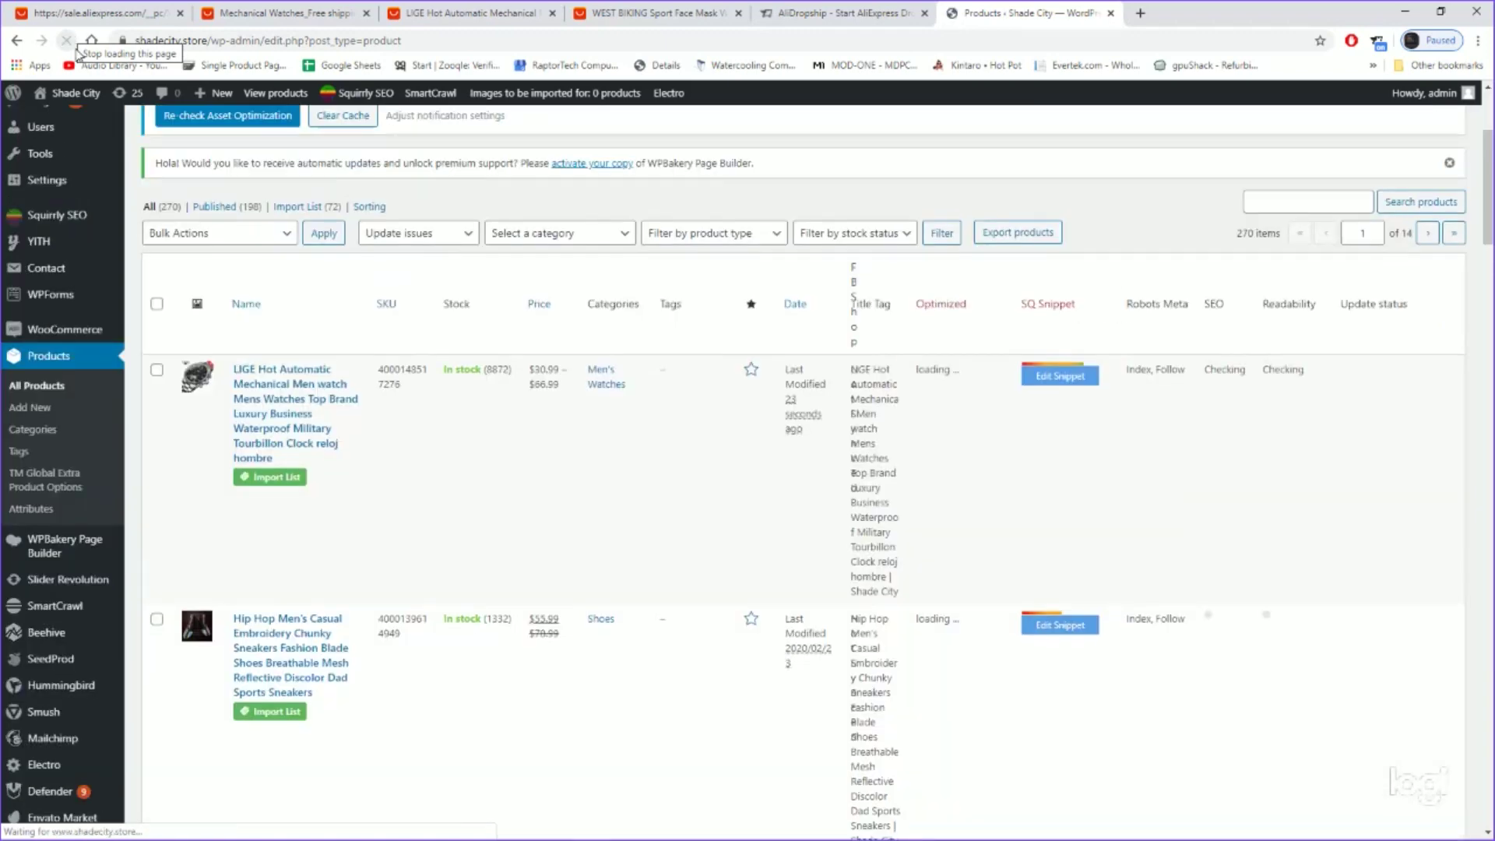
- Open the imported LIGE watch for editing and examine its full description, images, gallery and assigned category
{"action": "left_click", "coordinate": [263, 429]}
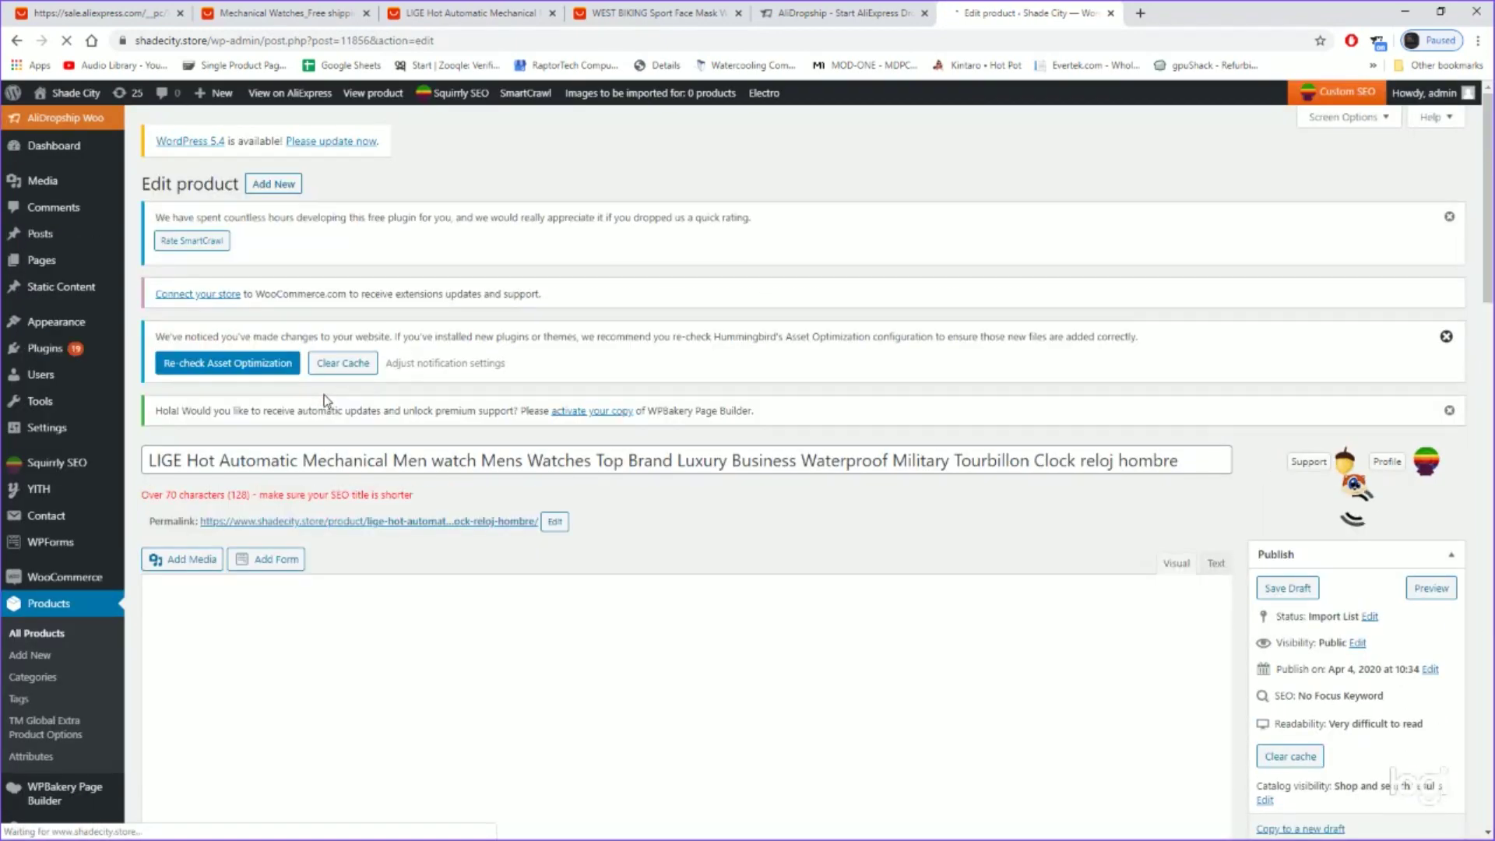
{"action": "scroll", "coordinate": [319, 405], "scroll_direction": "down", "scroll_amount": 3}
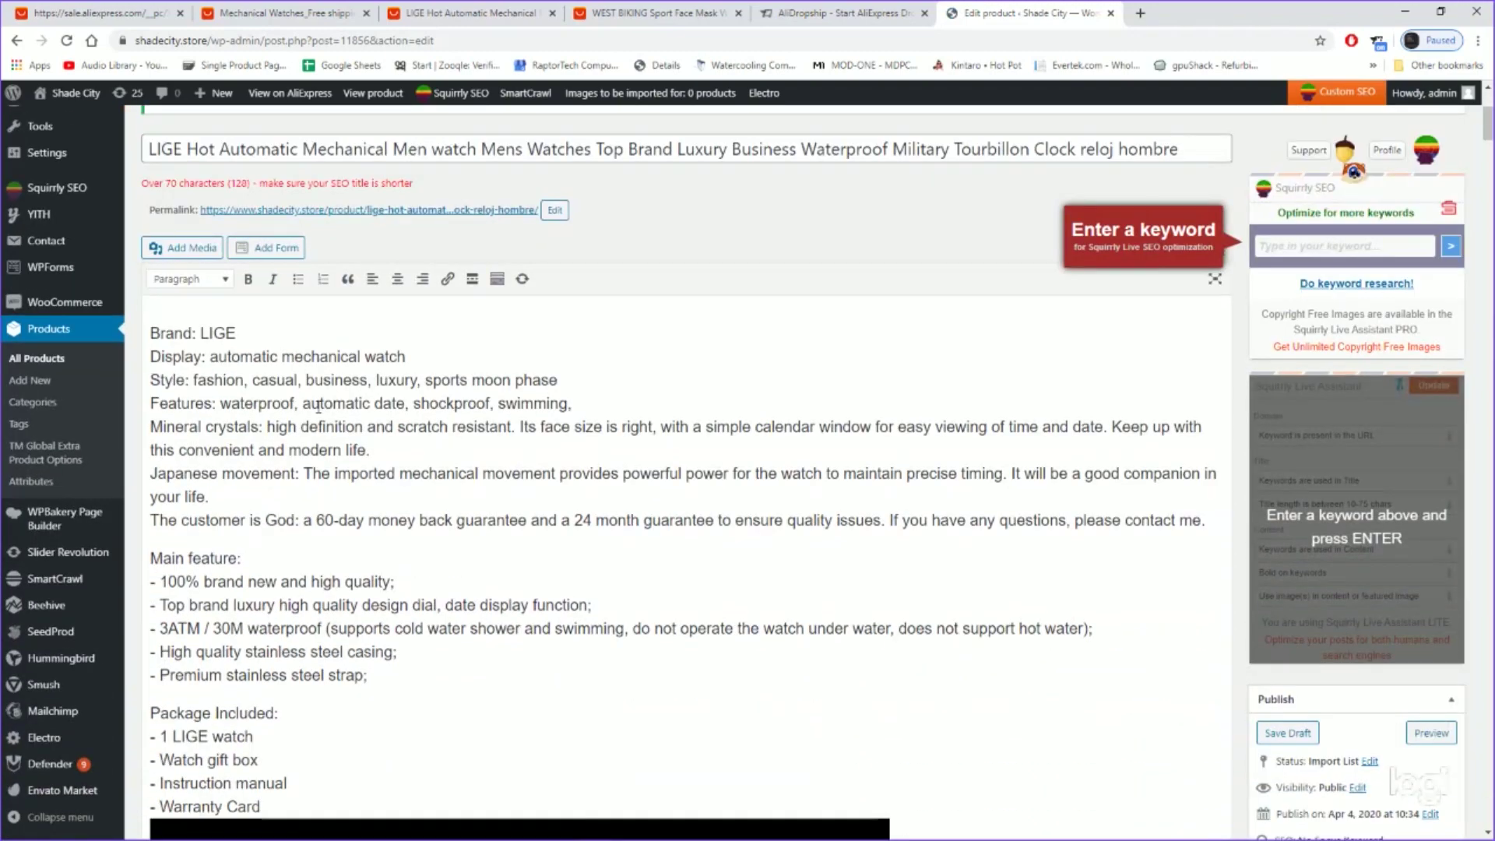
{"action": "scroll", "coordinate": [319, 407], "scroll_direction": "down", "scroll_amount": 8}
{"action": "scroll", "coordinate": [312, 413], "scroll_direction": "down", "scroll_amount": 20}
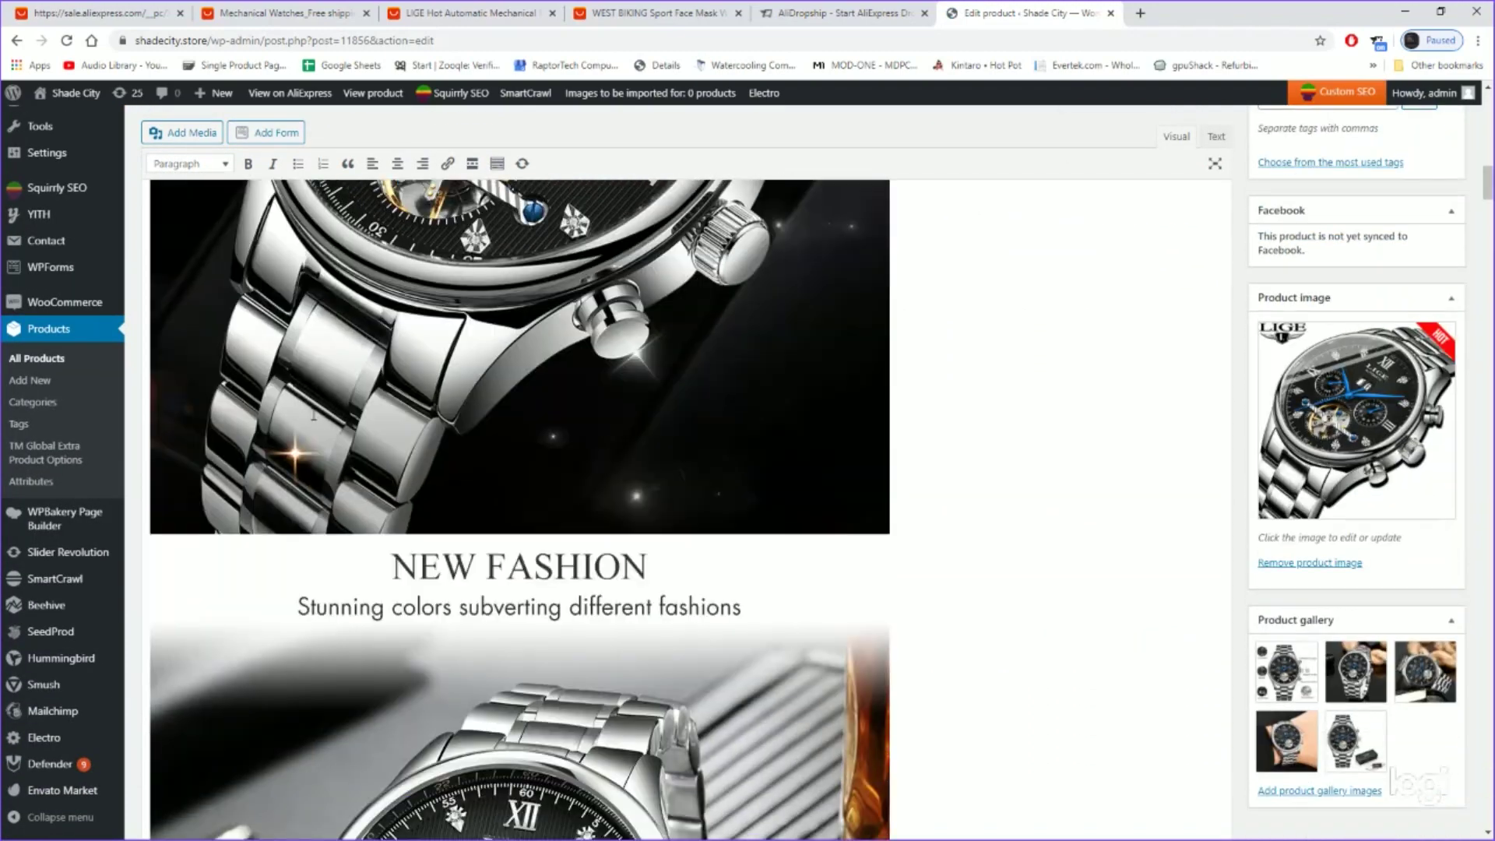
{"action": "scroll", "coordinate": [313, 416], "scroll_direction": "down", "scroll_amount": 20}
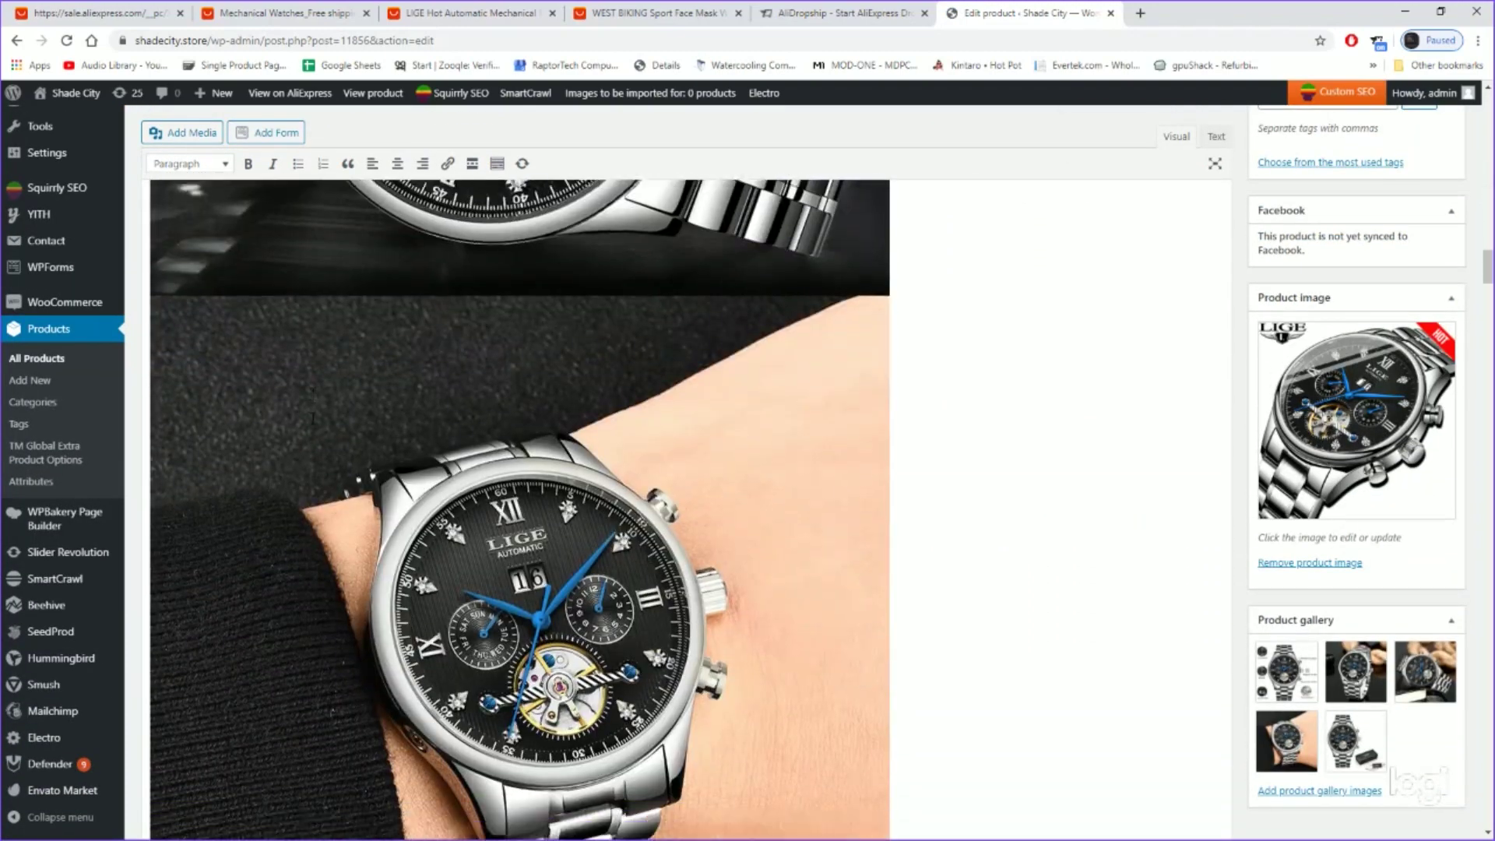
{"action": "scroll", "coordinate": [320, 467], "scroll_direction": "down", "scroll_amount": 20}
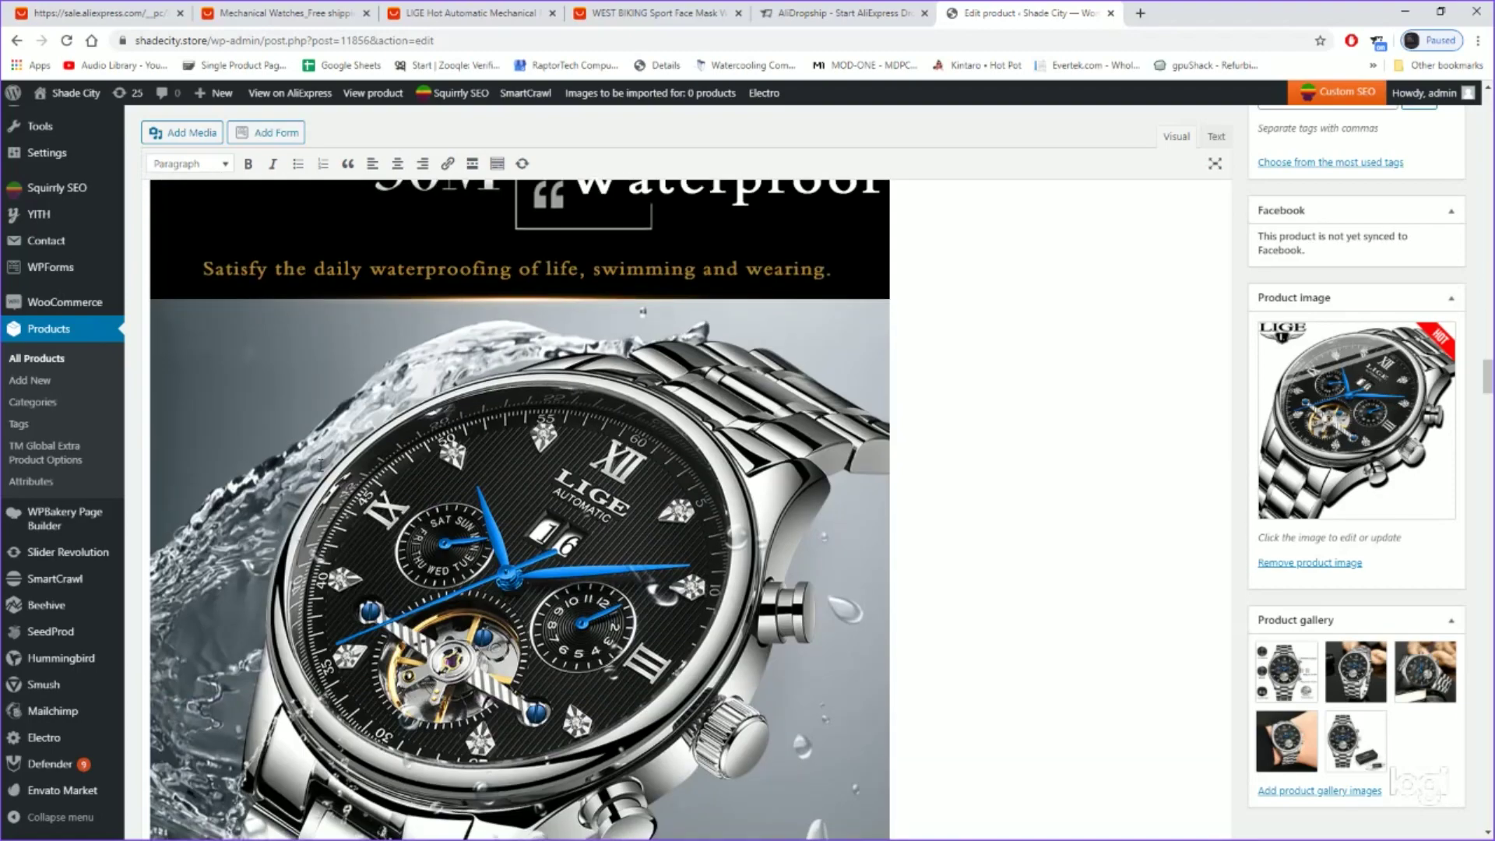
{"action": "scroll", "coordinate": [321, 468], "scroll_direction": "down", "scroll_amount": 20}
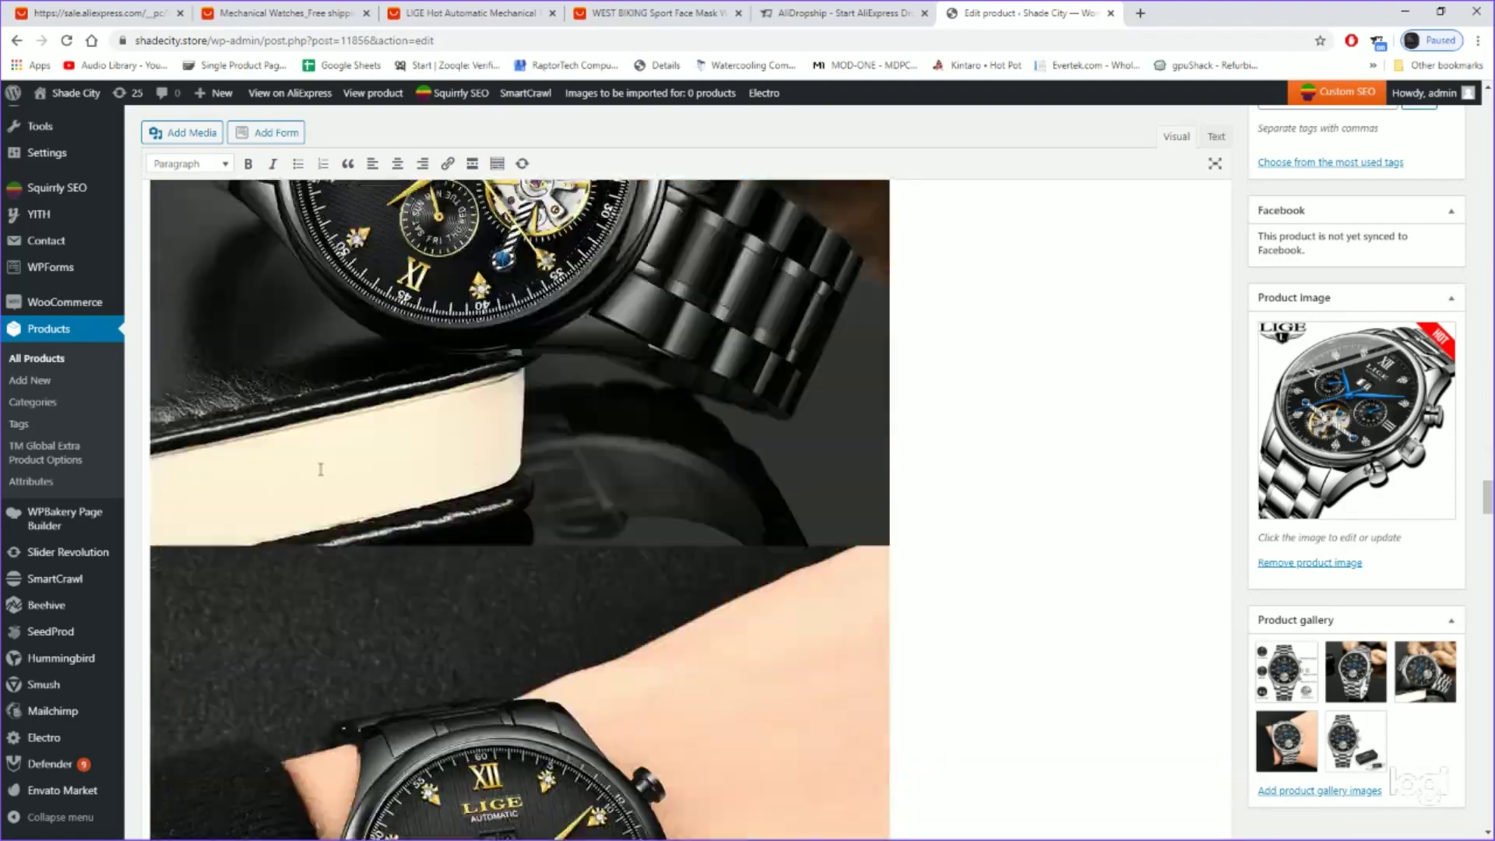
{"action": "scroll", "coordinate": [321, 472], "scroll_direction": "down", "scroll_amount": 20}
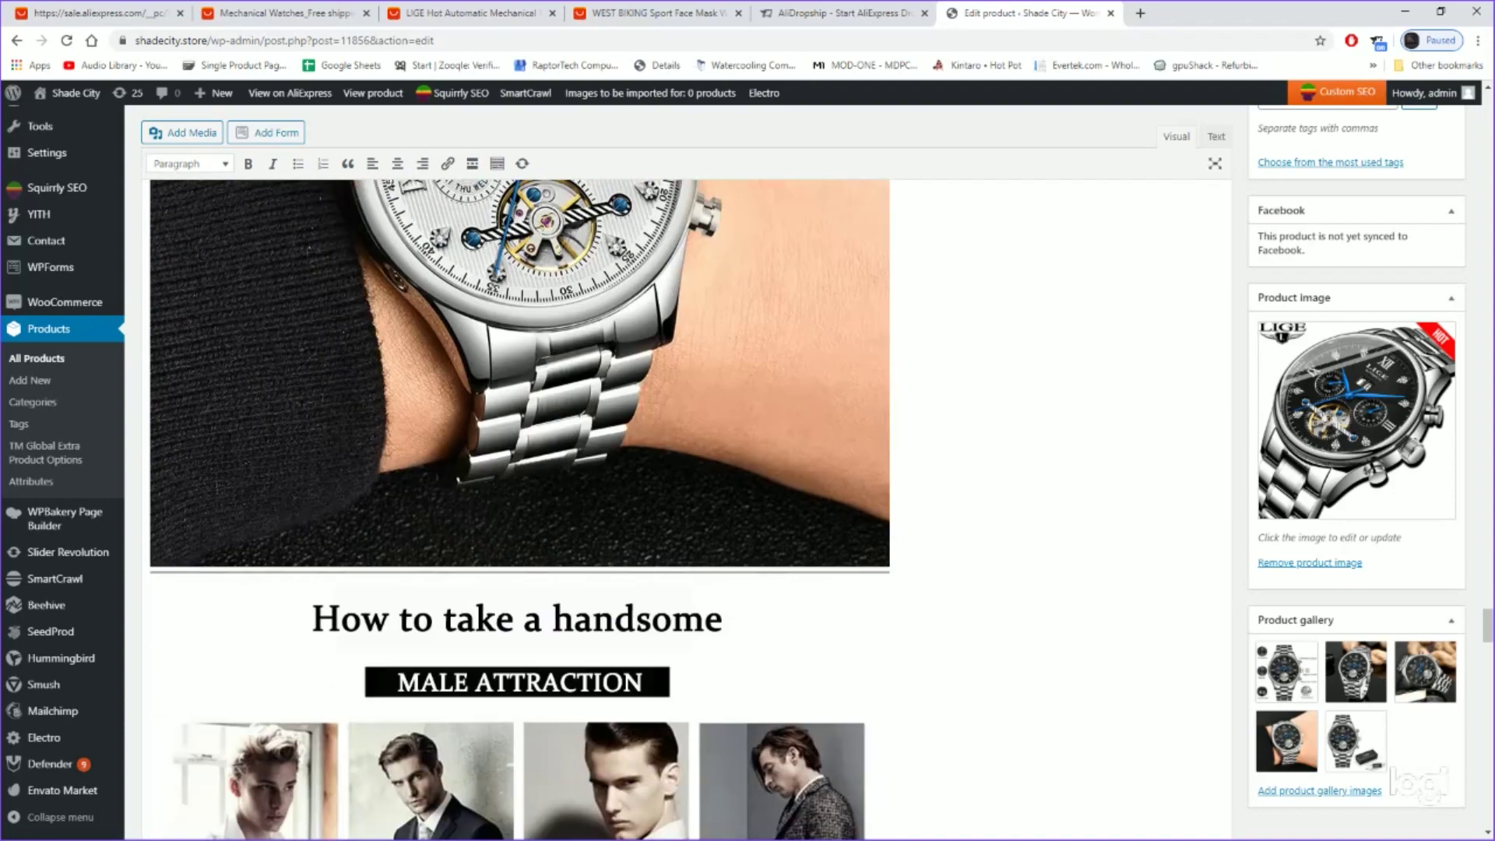
{"action": "scroll", "coordinate": [320, 472], "scroll_direction": "down", "scroll_amount": 20}
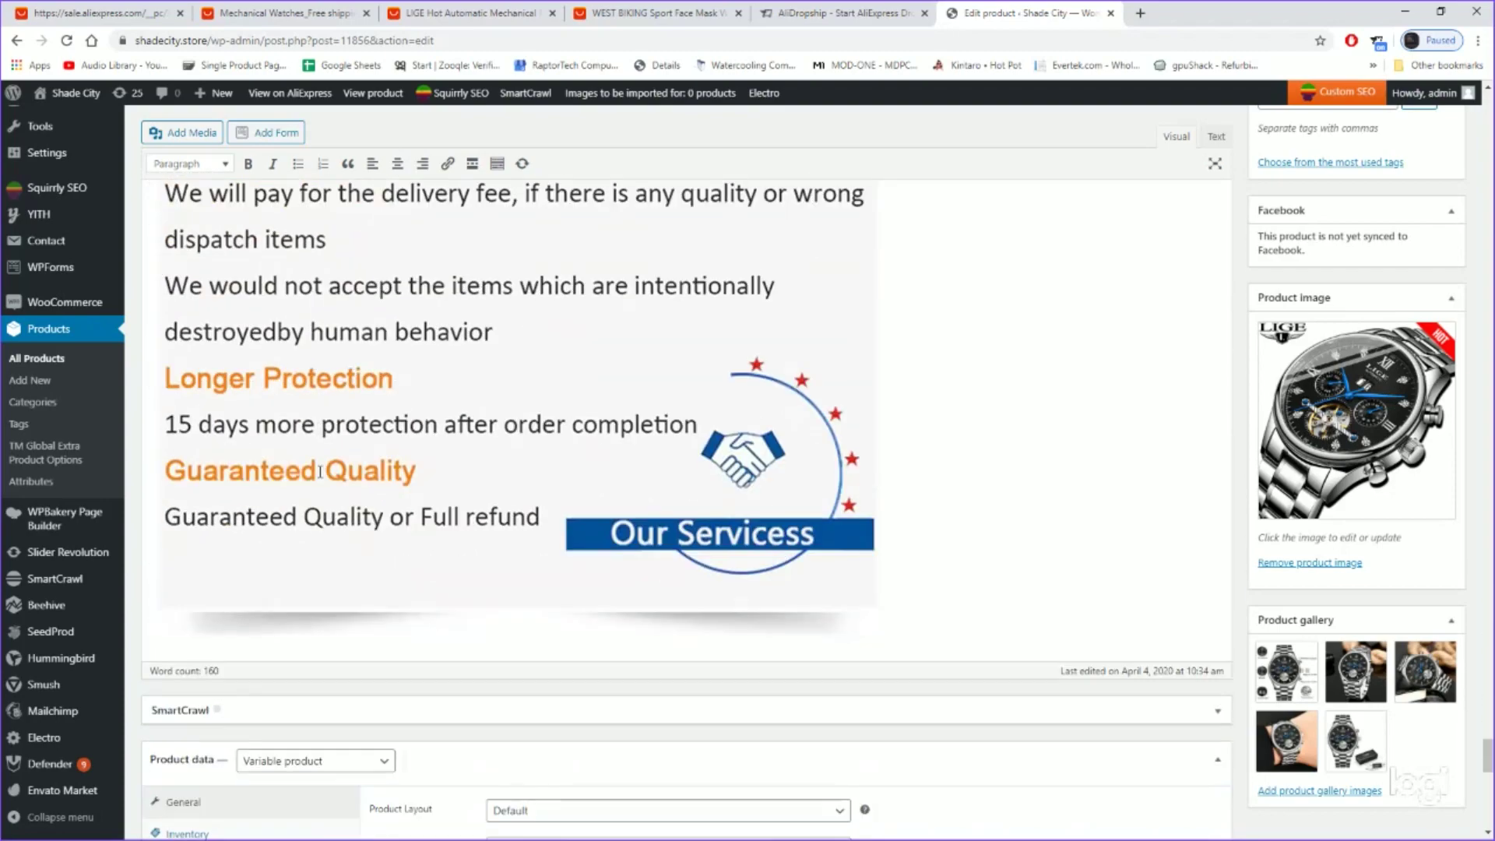
{"action": "scroll", "coordinate": [320, 472], "scroll_direction": "up", "scroll_amount": 9}
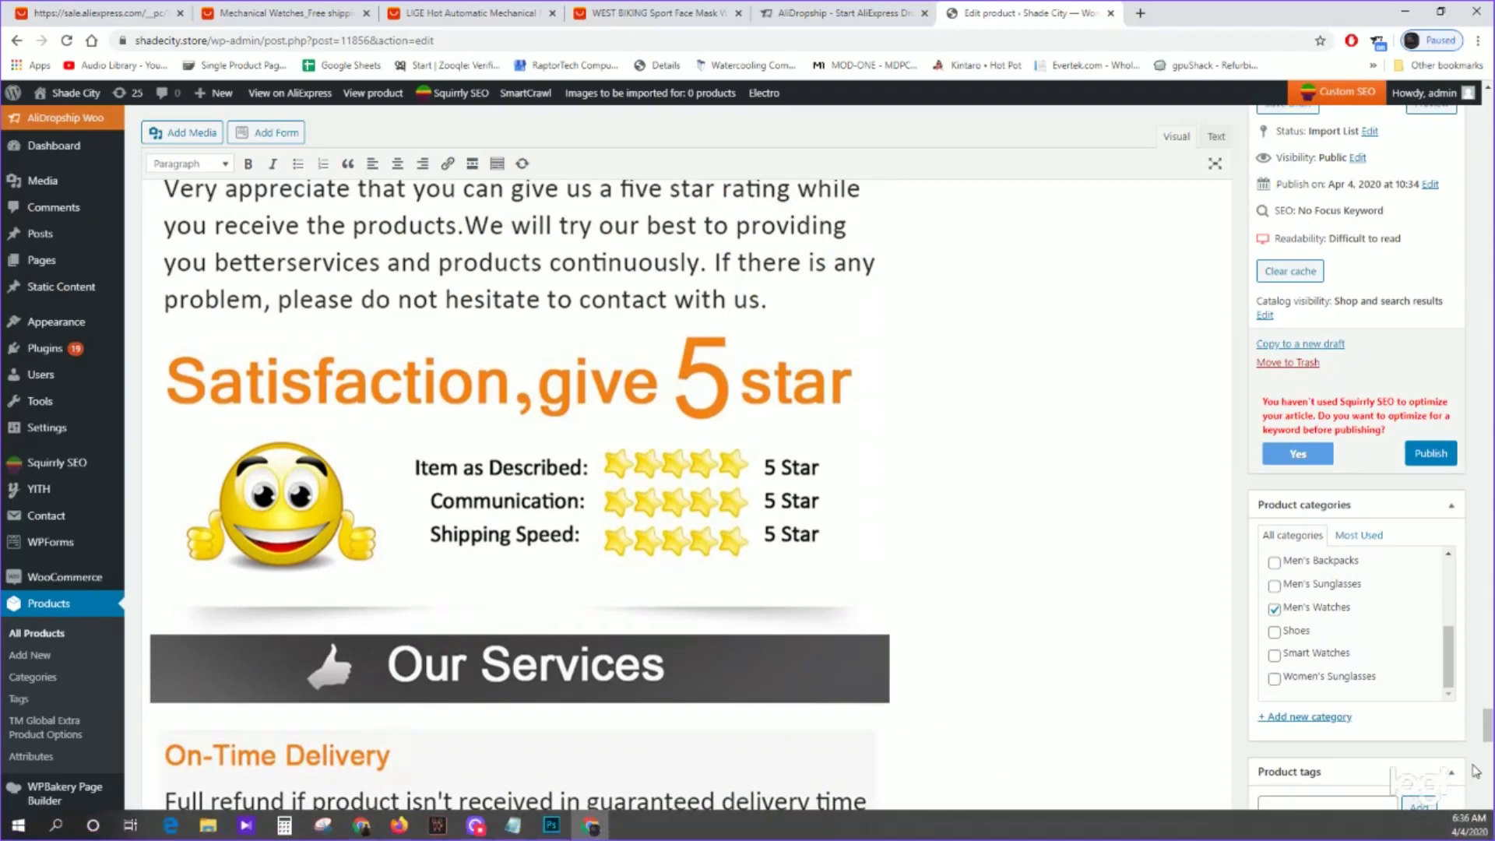
- Shorten the product title to "LIGE Automatic Mechanical Men Watch"
{"action": "left_click_drag", "start_coordinate": [1489, 744], "coordinate": [1490, 125]}
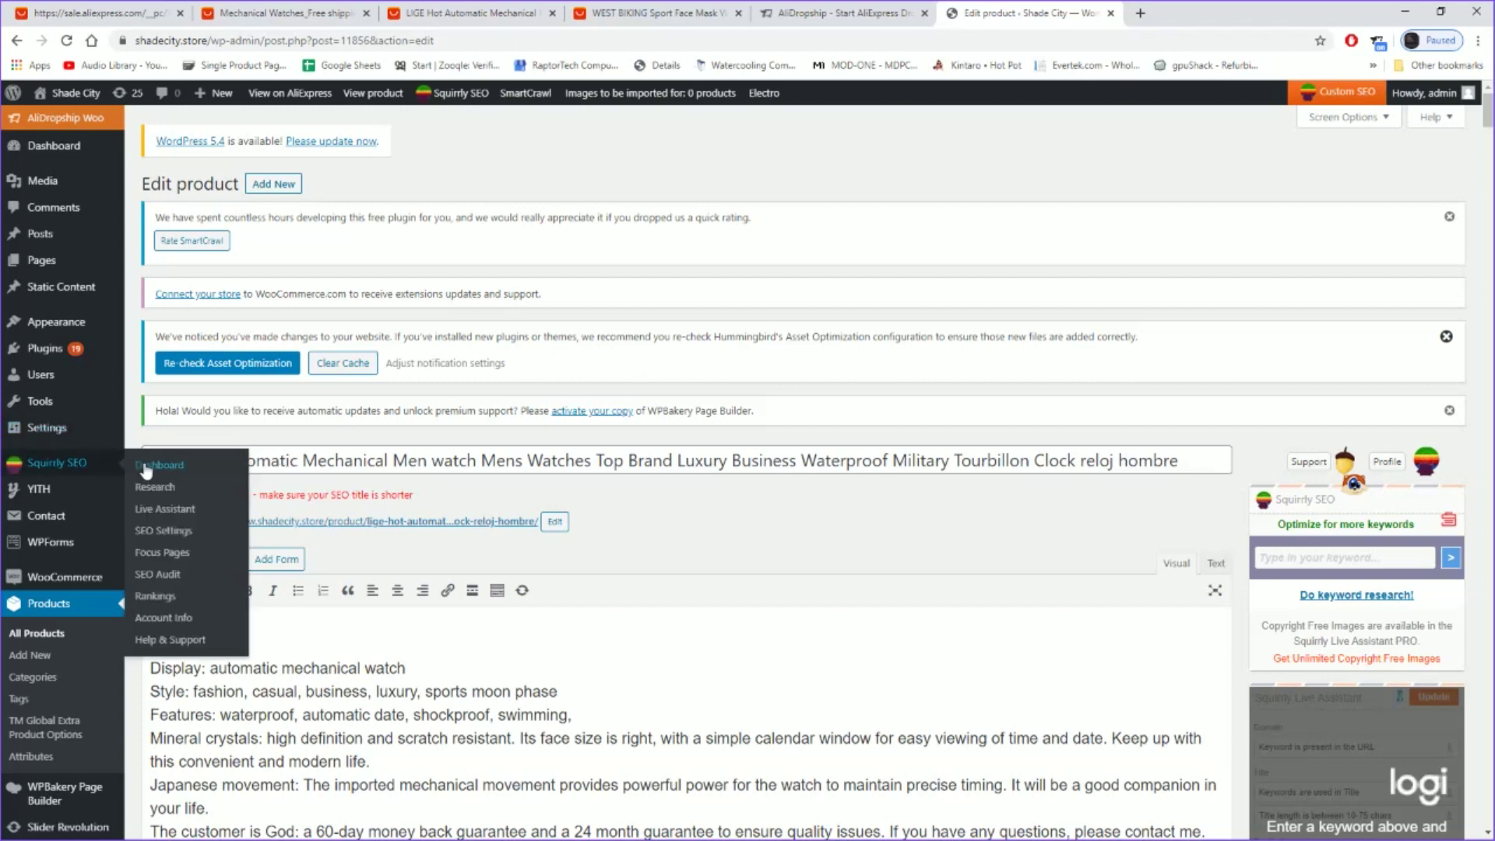
{"action": "left_click_drag", "start_coordinate": [152, 461], "coordinate": [1204, 532]}
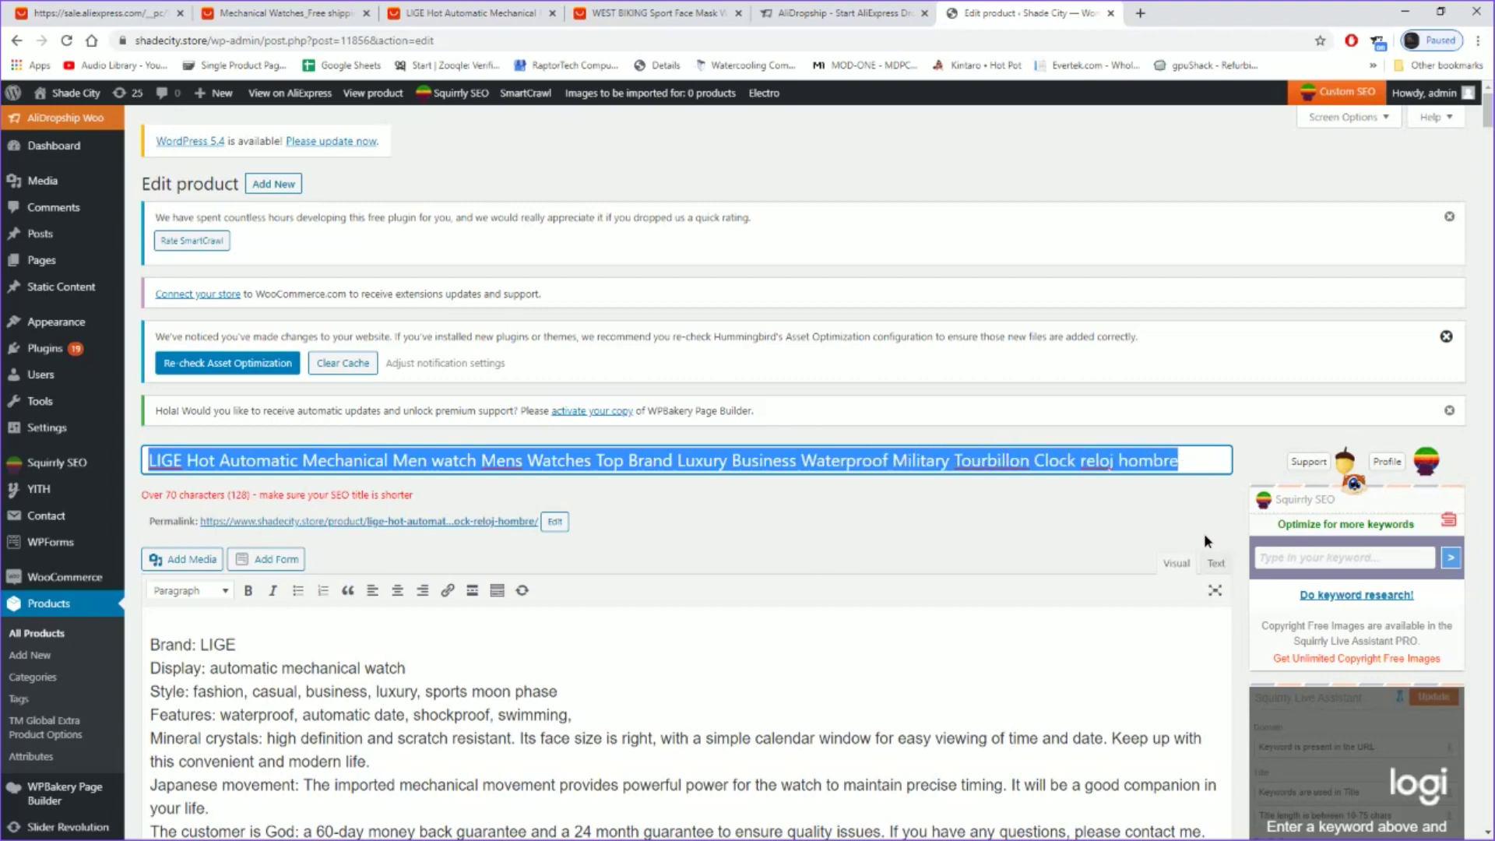
{"action": "left_click", "coordinate": [1111, 461]}
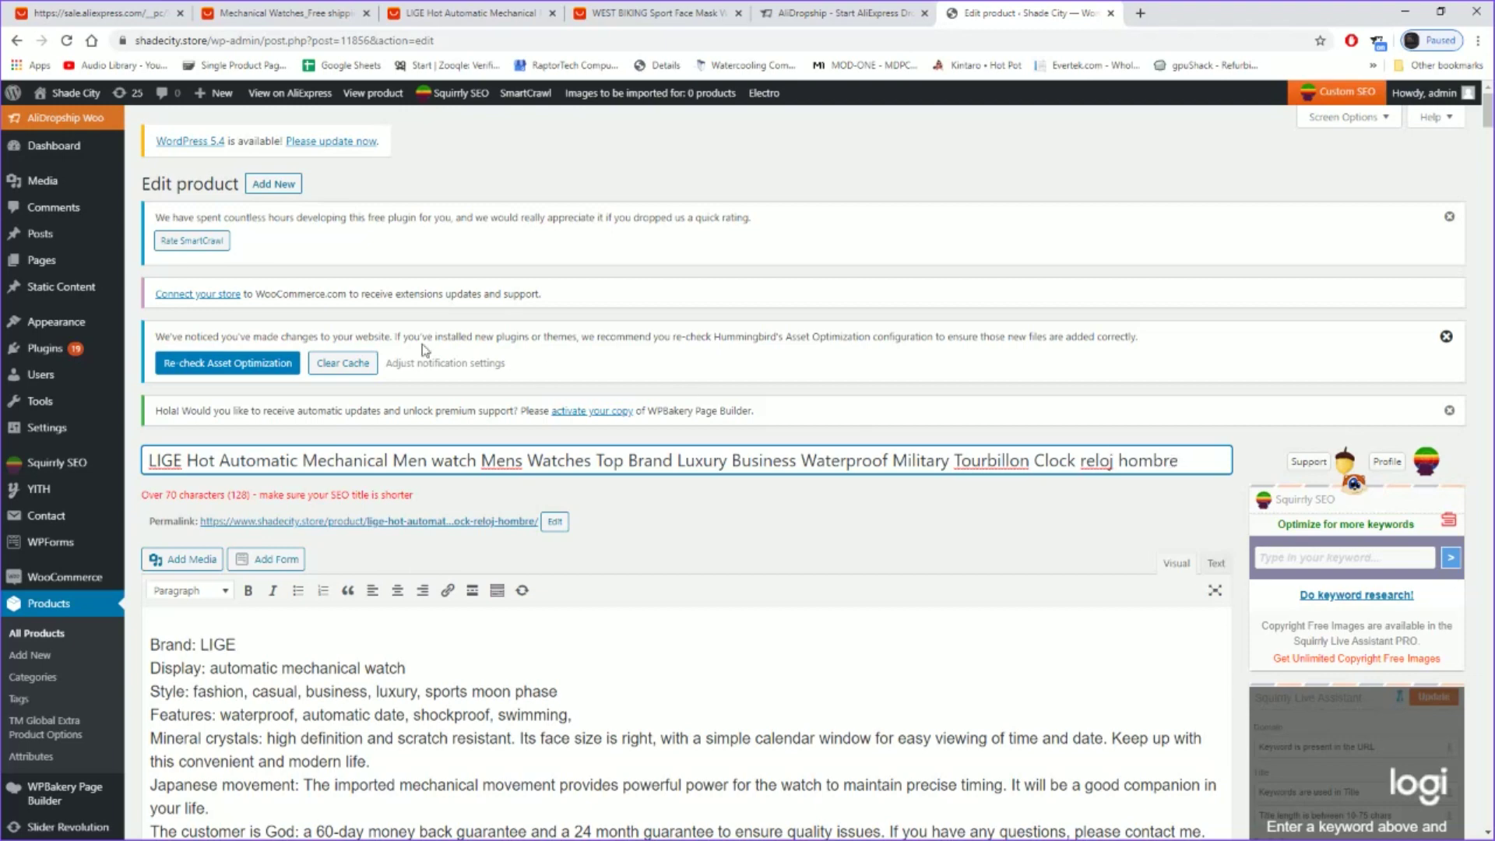
{"action": "left_click", "coordinate": [221, 461]}
{"action": "key", "text": "BackSpace"}
{"action": "key", "text": "BackSpace"}
{"action": "key", "text": "BackSpace"}
{"action": "key", "text": "BackSpace"}
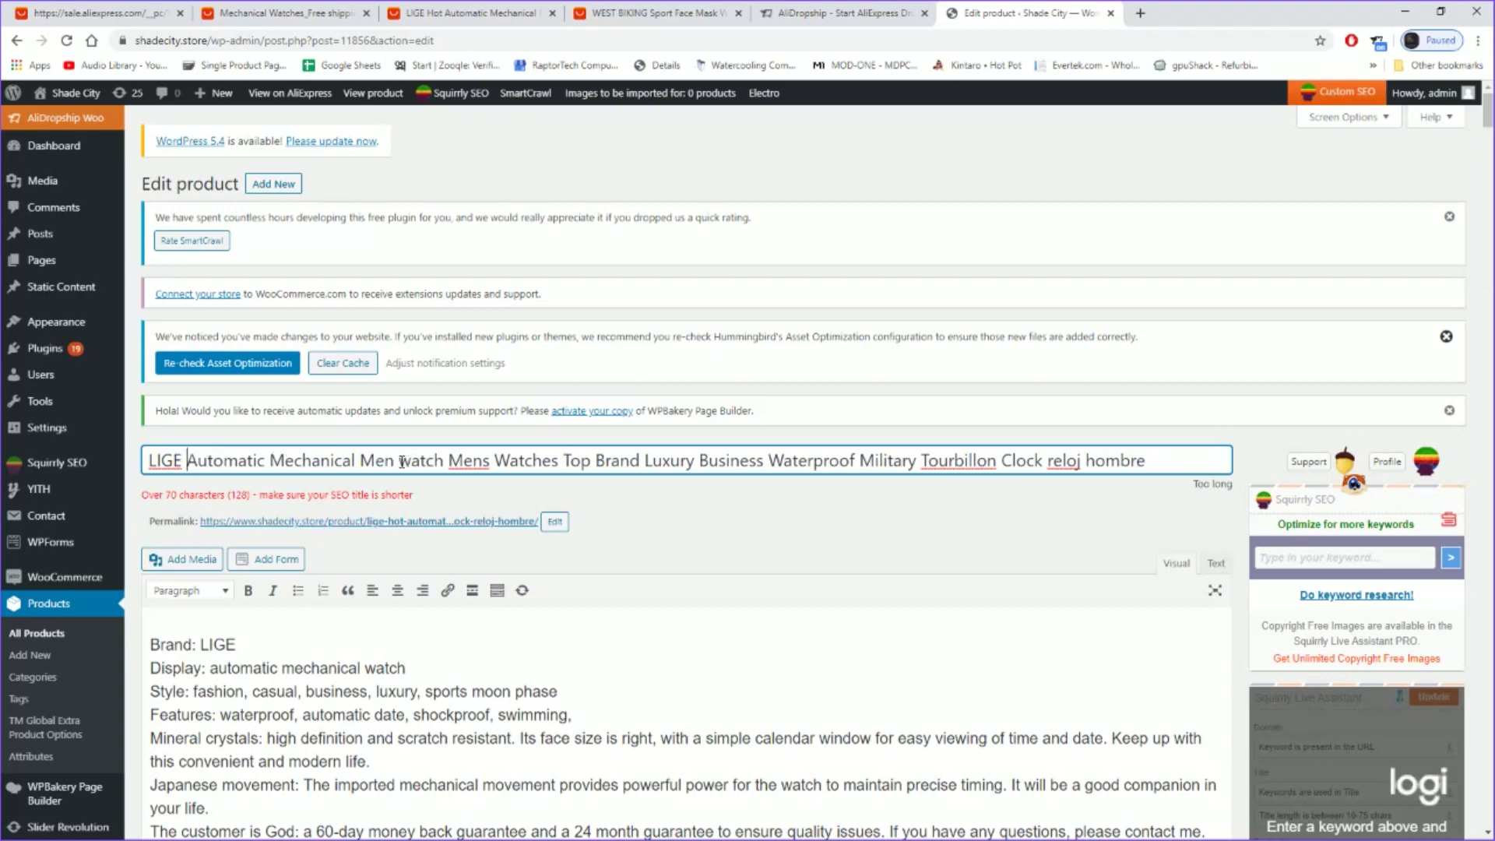
{"action": "left_click_drag", "start_coordinate": [399, 460], "coordinate": [1149, 462]}
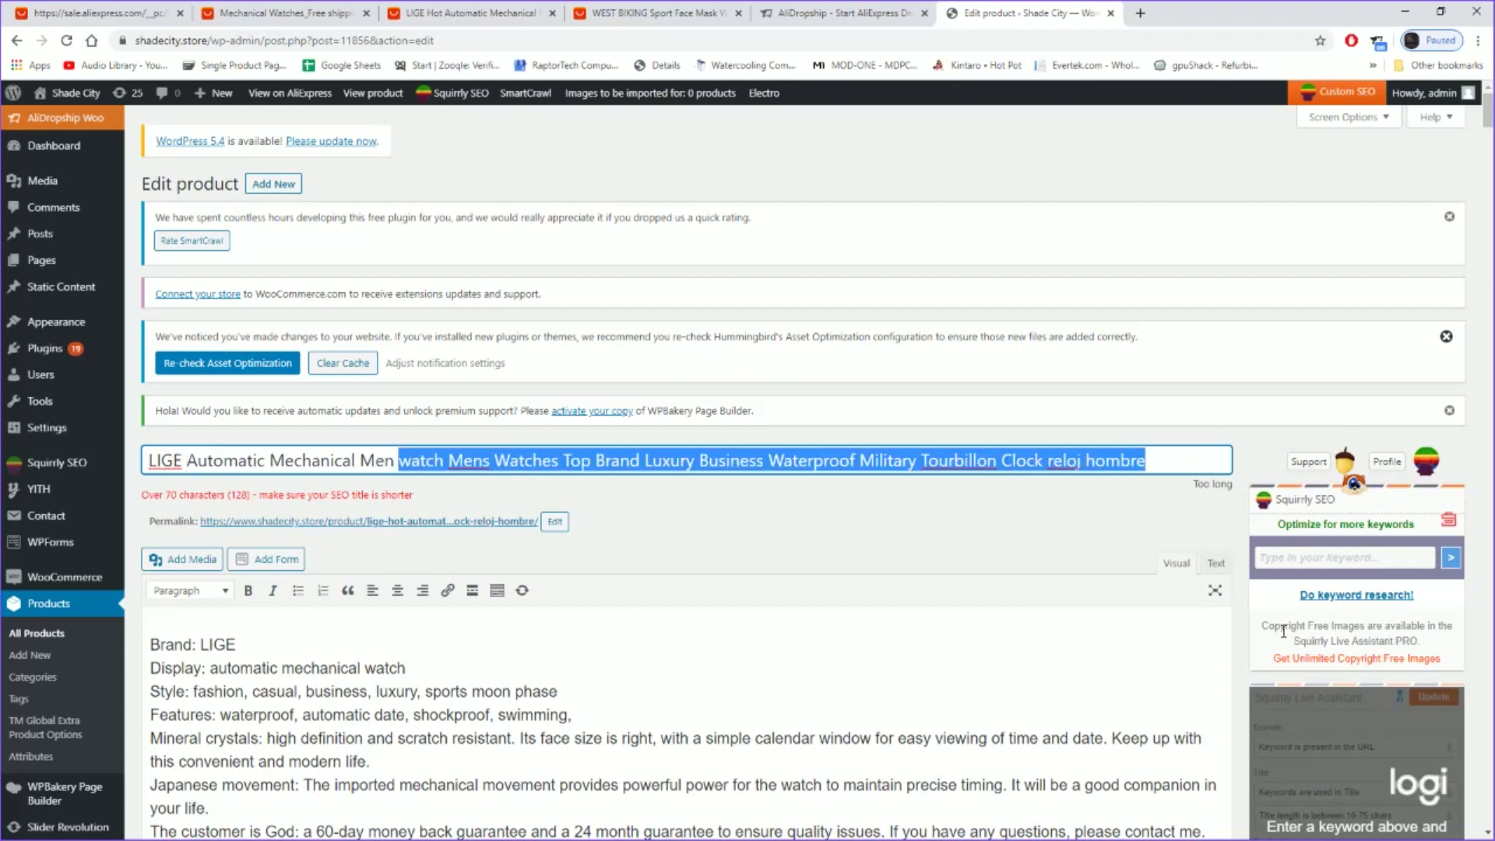
{"action": "type", "text": "Watch"}
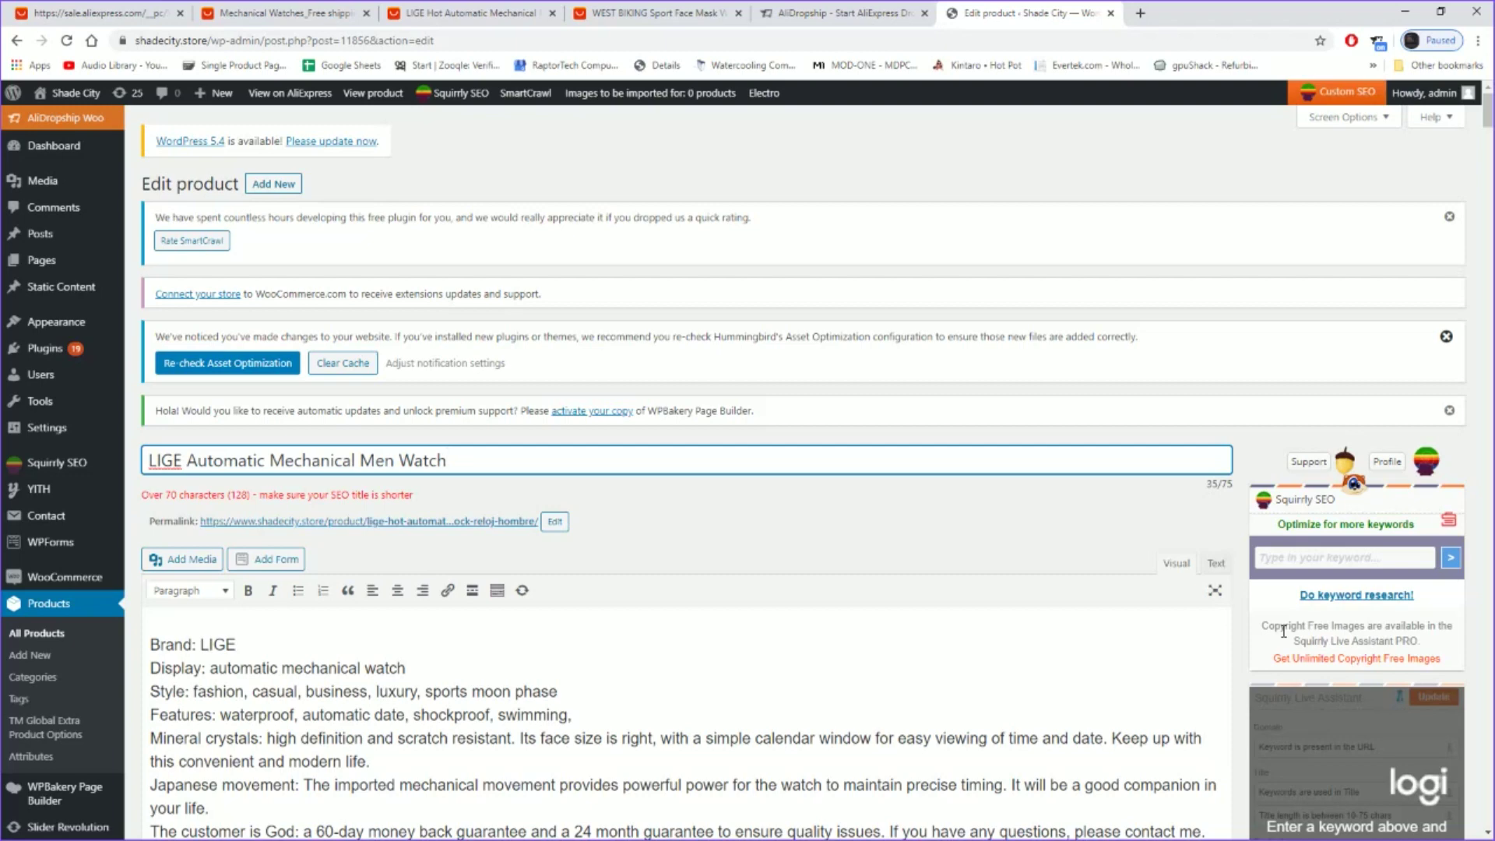
- Shorten the product's permalink slug to "lige-automatic-mechanical-watch" and apply it
{"action": "scroll", "coordinate": [978, 634], "scroll_direction": "down", "scroll_amount": 3}
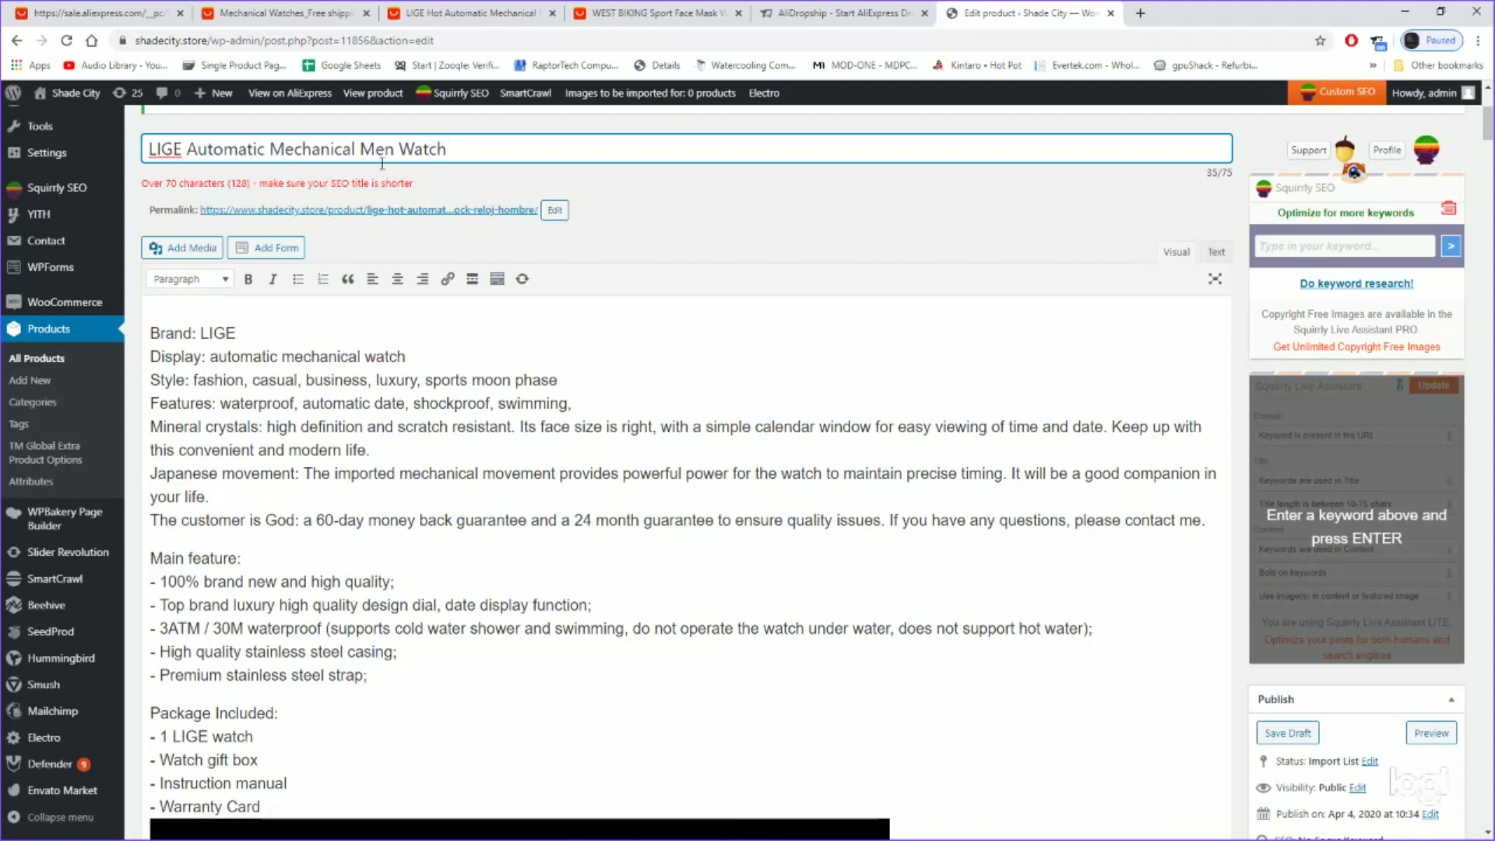
{"action": "left_click", "coordinate": [555, 212]}
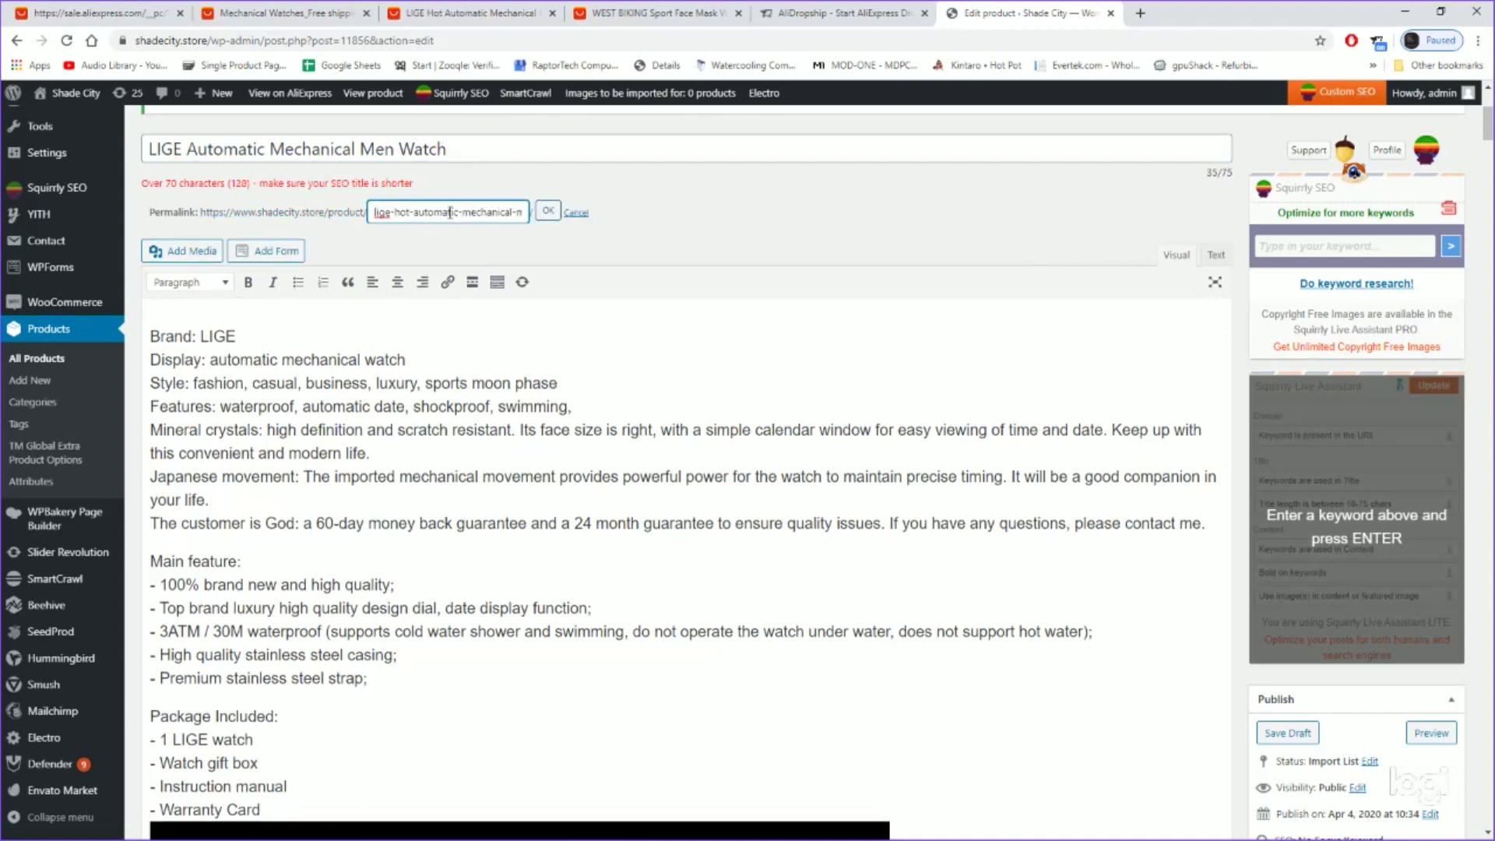
{"action": "key", "text": "ctrl+a"}
{"action": "key", "text": "ctrl+v"}
{"action": "left_click_drag", "start_coordinate": [395, 215], "coordinate": [417, 225]}
{"action": "key", "text": "BackSpace"}
{"action": "left_click_drag", "start_coordinate": [498, 213], "coordinate": [670, 246]}
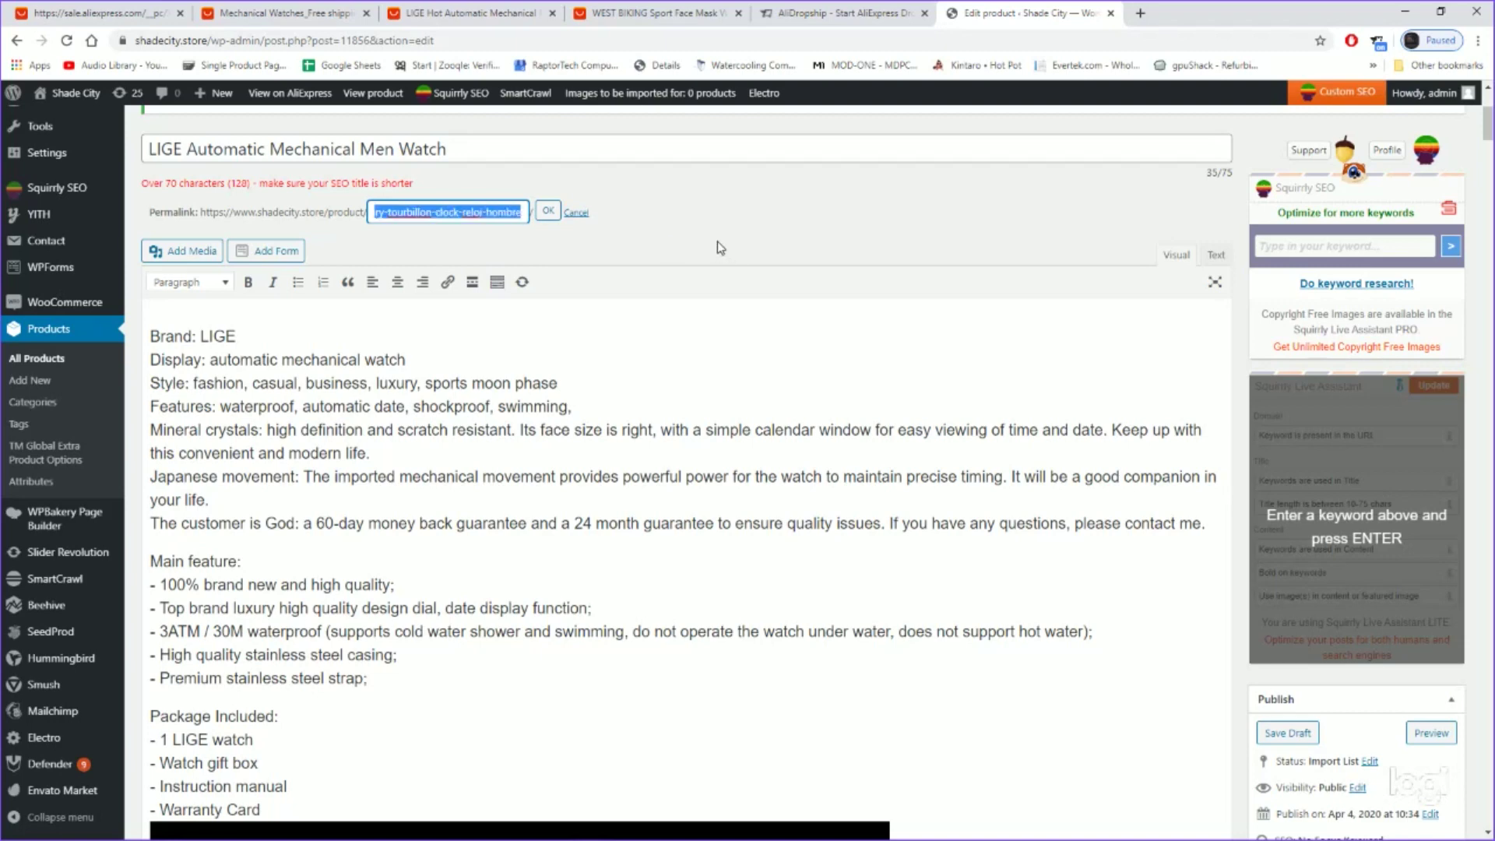
{"action": "type", "text": "watch"}
{"action": "key", "text": "BackSpace"}
{"action": "type", "text": "h"}
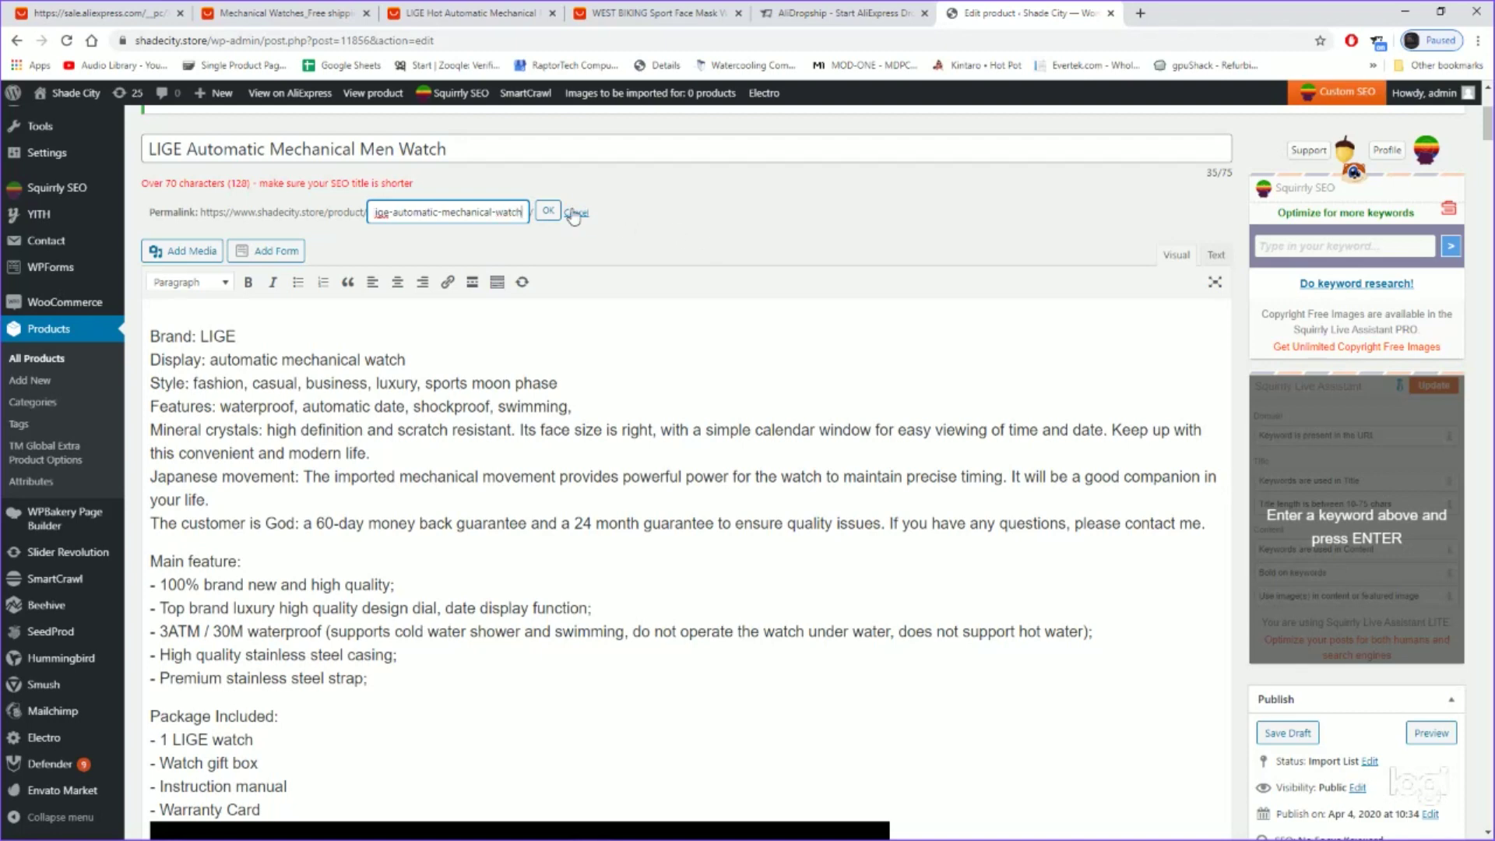
{"action": "left_click", "coordinate": [548, 211]}
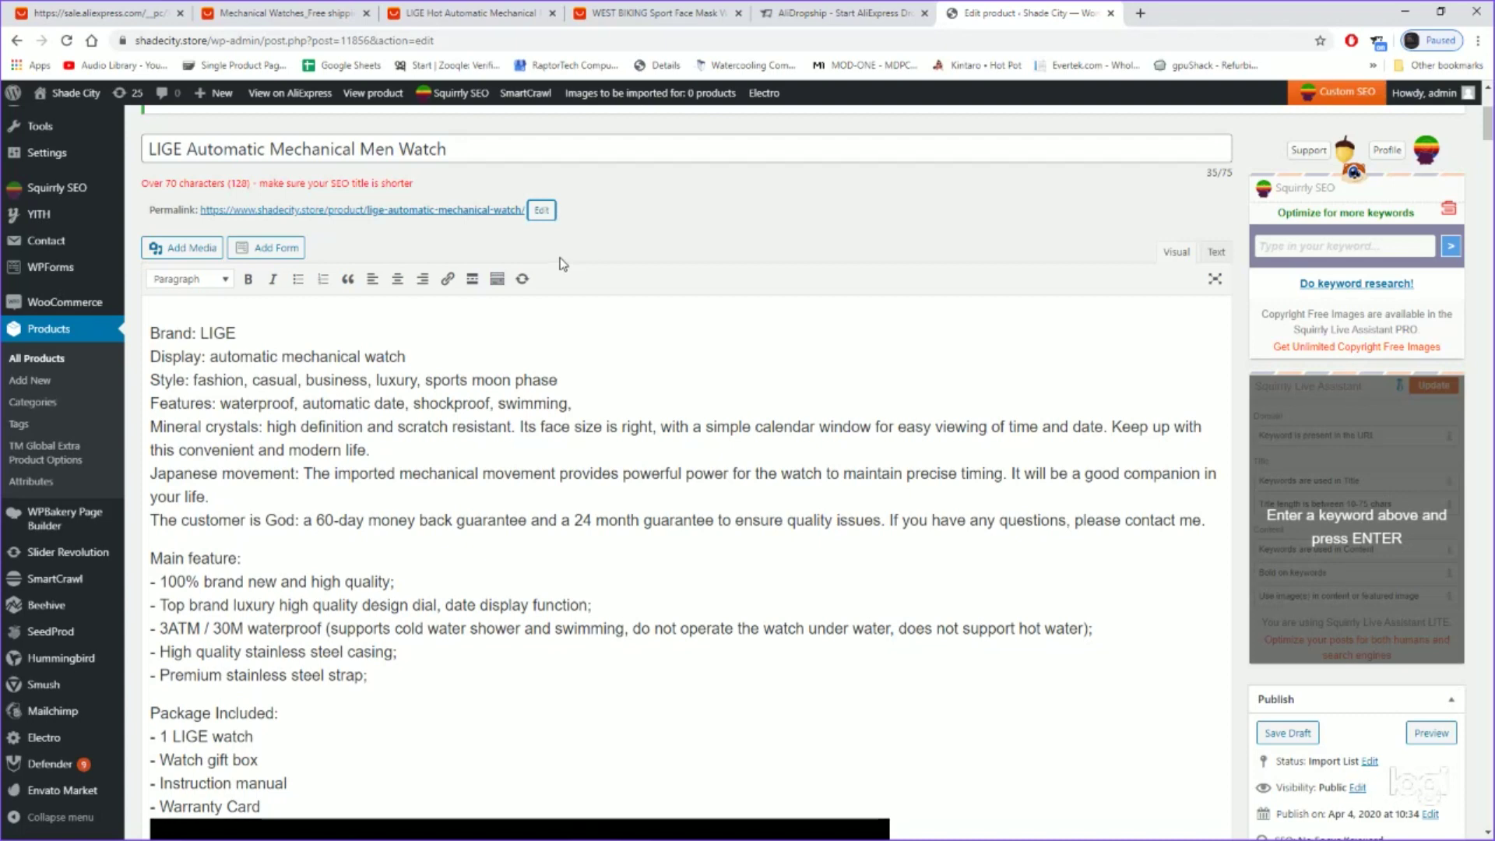
- Remove the "The customer is God" guarantee and contact line from the product description
{"action": "scroll", "coordinate": [546, 280], "scroll_direction": "down", "scroll_amount": 2}
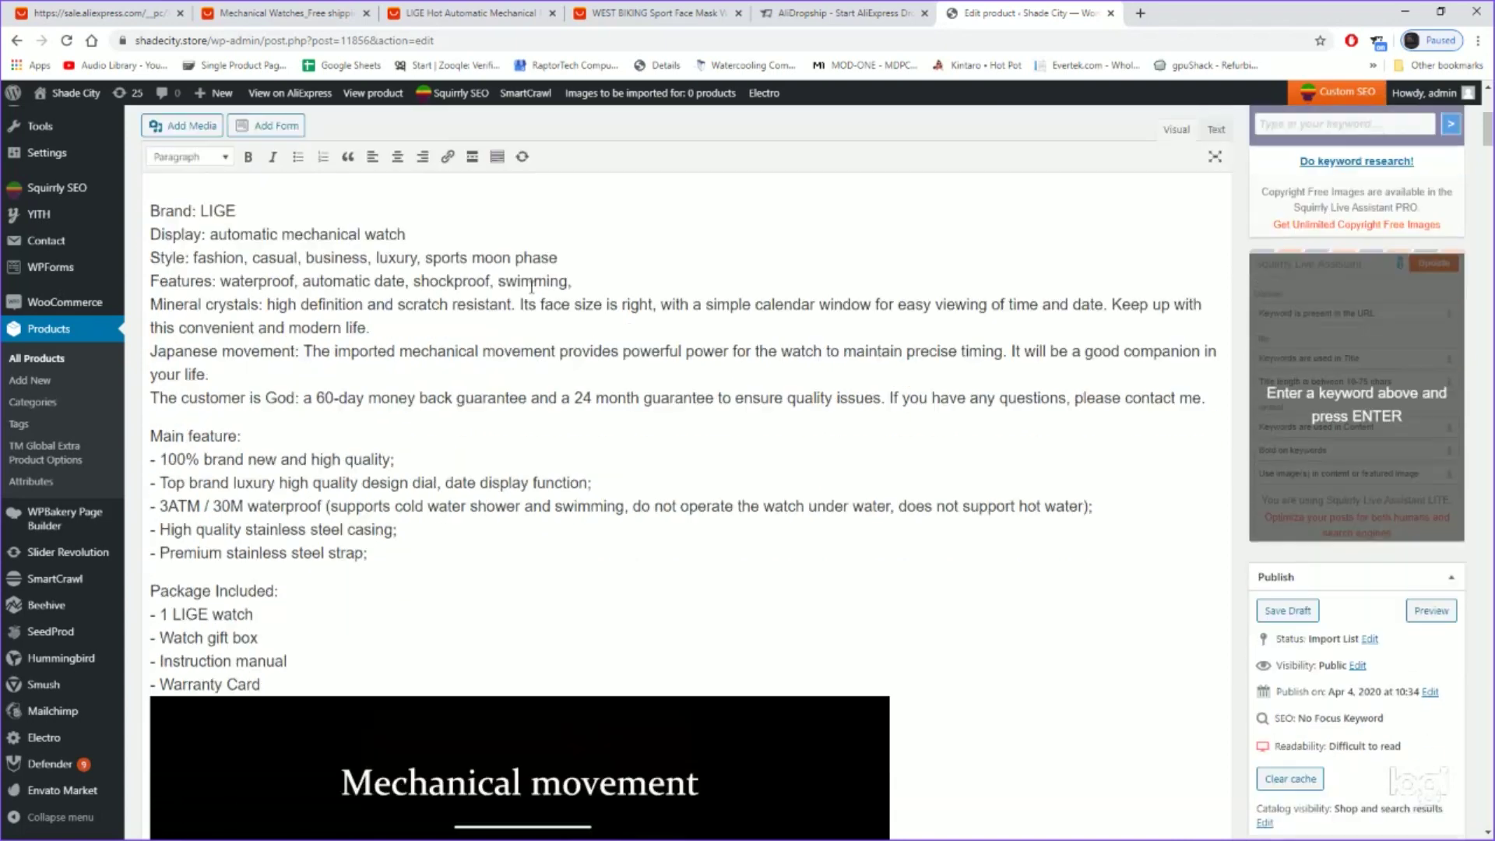
{"action": "scroll", "coordinate": [531, 287], "scroll_direction": "up", "scroll_amount": 1}
{"action": "scroll", "coordinate": [530, 287], "scroll_direction": "down", "scroll_amount": 1}
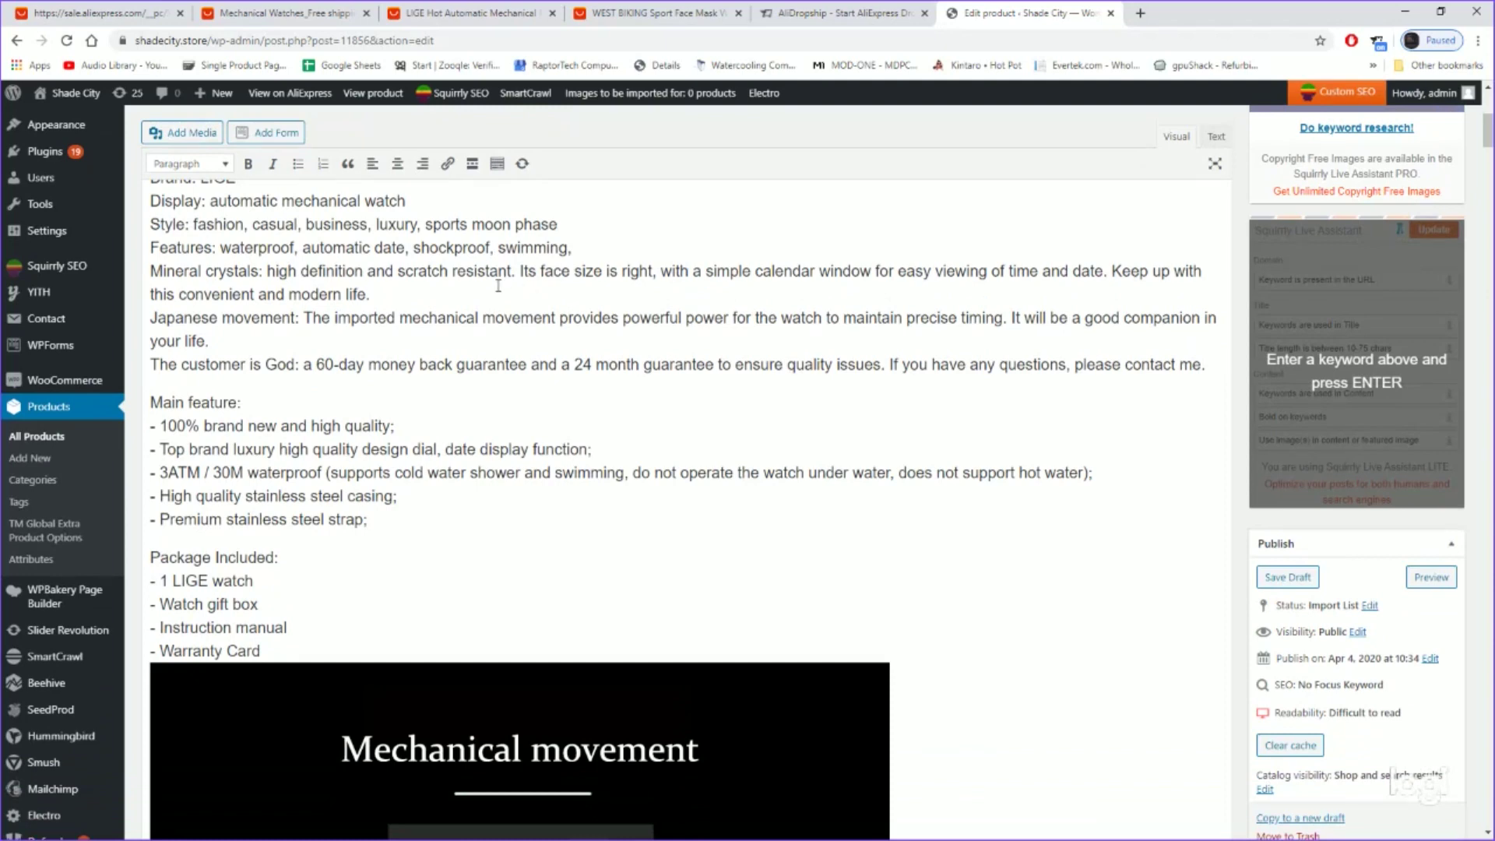
{"action": "scroll", "coordinate": [479, 303], "scroll_direction": "up", "scroll_amount": 1}
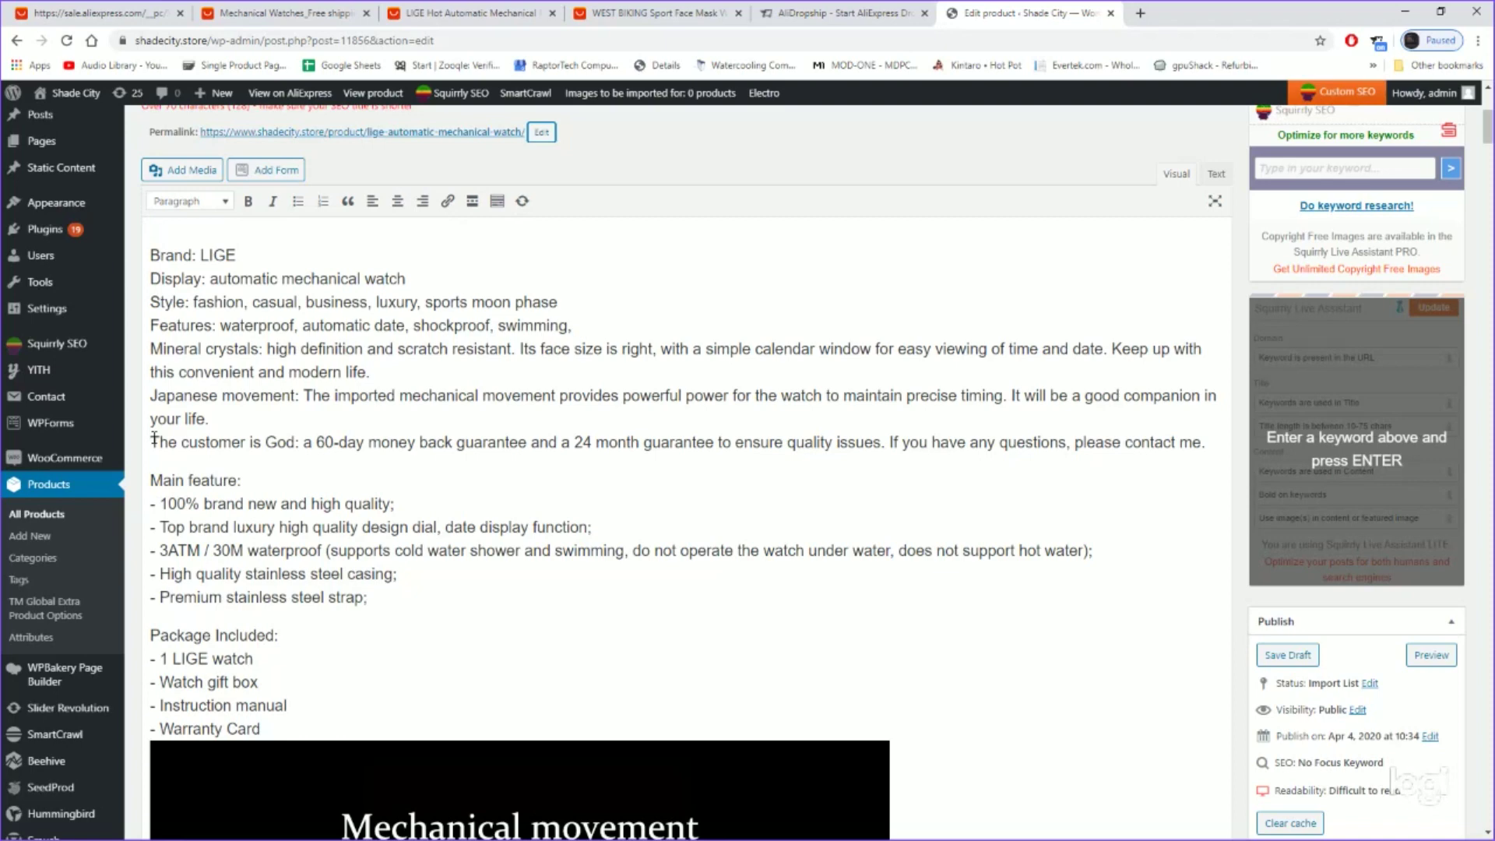
{"action": "left_click_drag", "start_coordinate": [153, 441], "coordinate": [216, 458]}
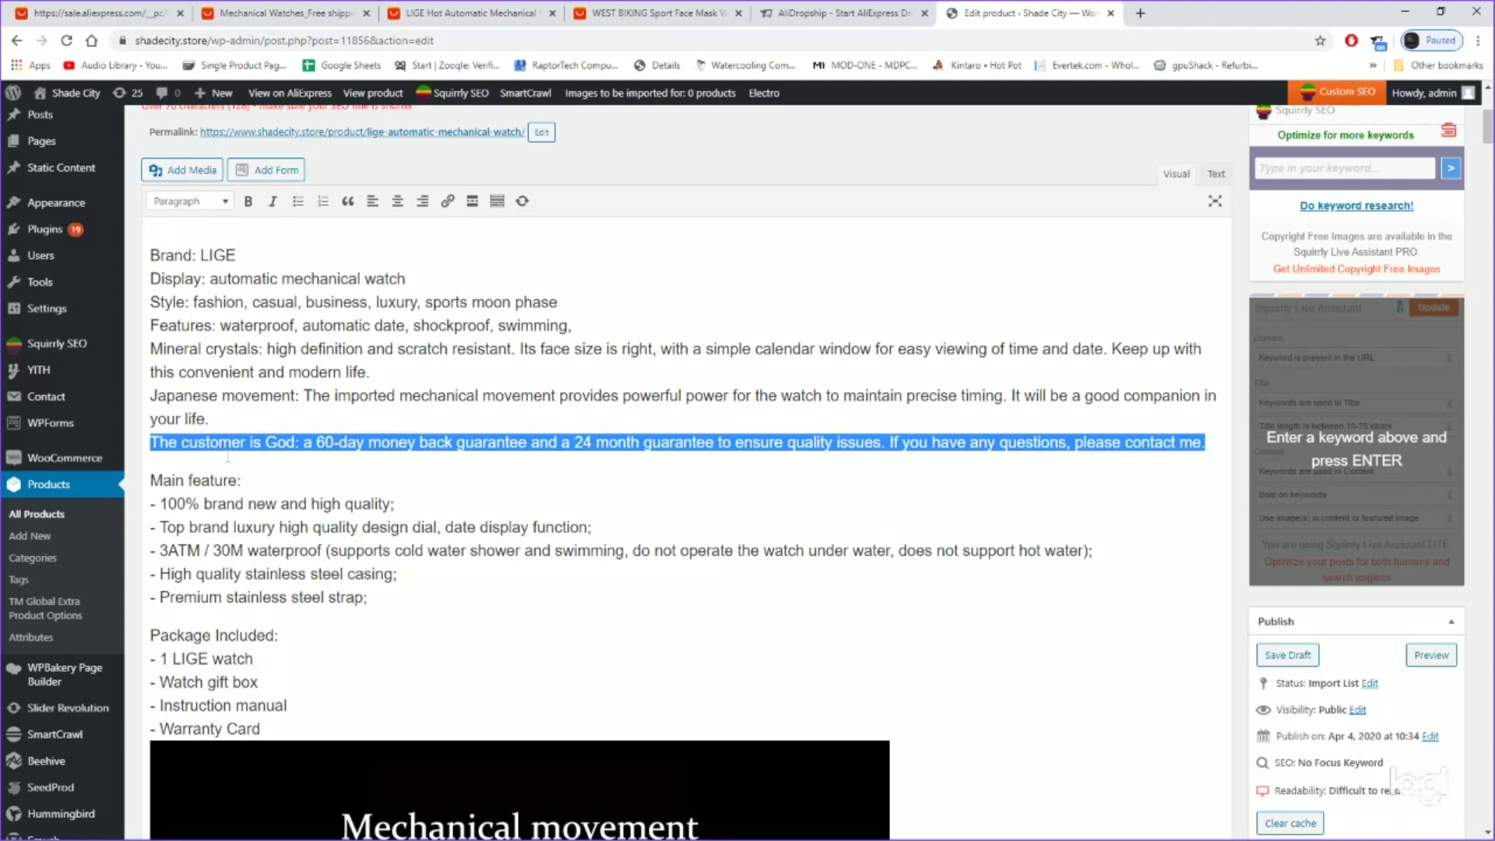
{"action": "key", "text": "BackSpace"}
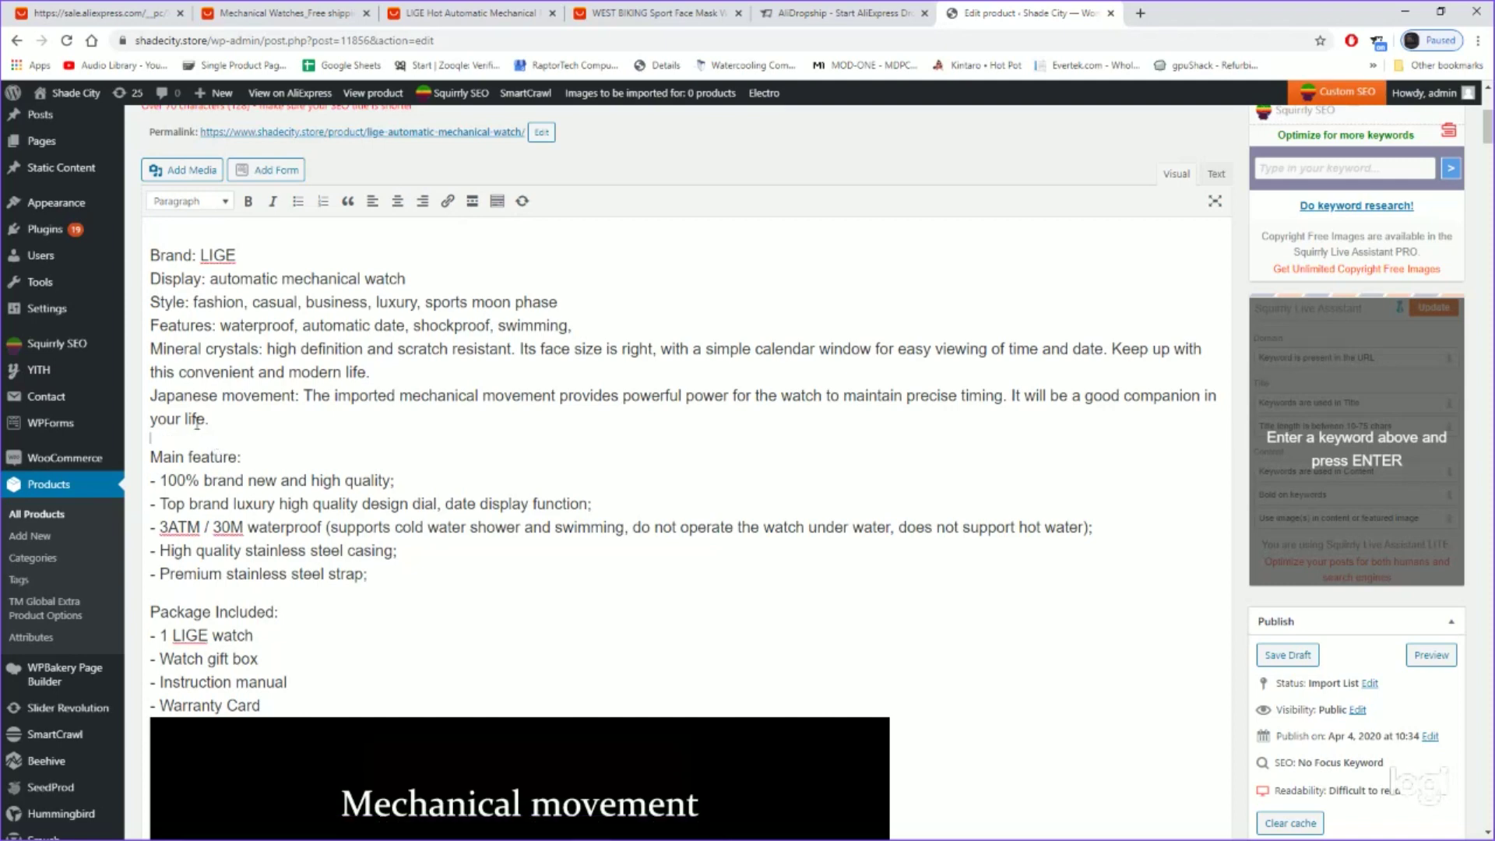
- Delete the "How to take a handsome – Male Attraction" image from the lower part of the product description
{"action": "scroll", "coordinate": [197, 425], "scroll_direction": "down", "scroll_amount": 3}
{"action": "scroll", "coordinate": [197, 424], "scroll_direction": "down", "scroll_amount": 2}
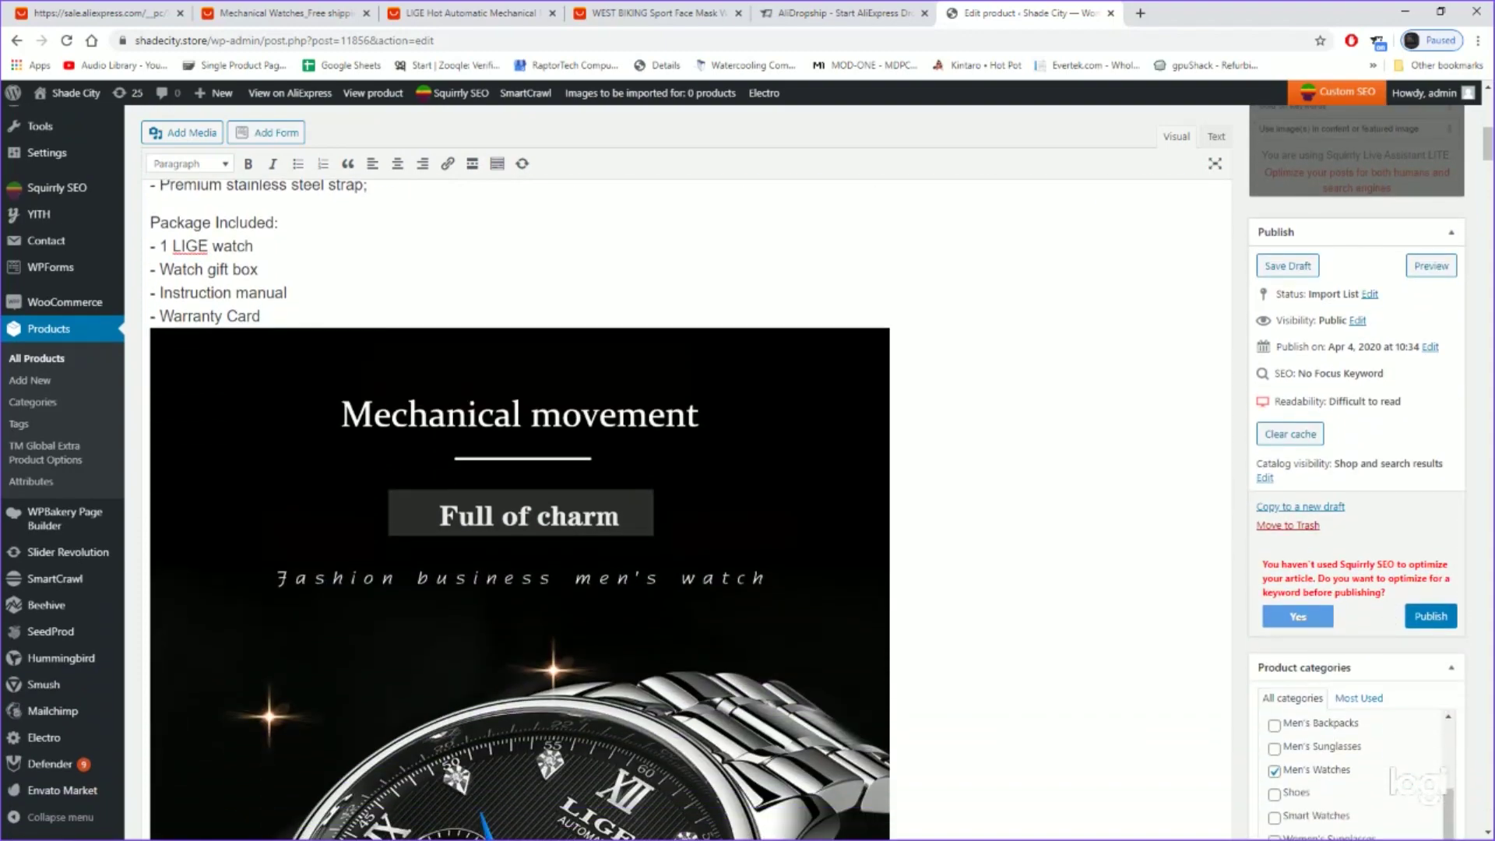
{"action": "scroll", "coordinate": [195, 422], "scroll_direction": "down", "scroll_amount": 10}
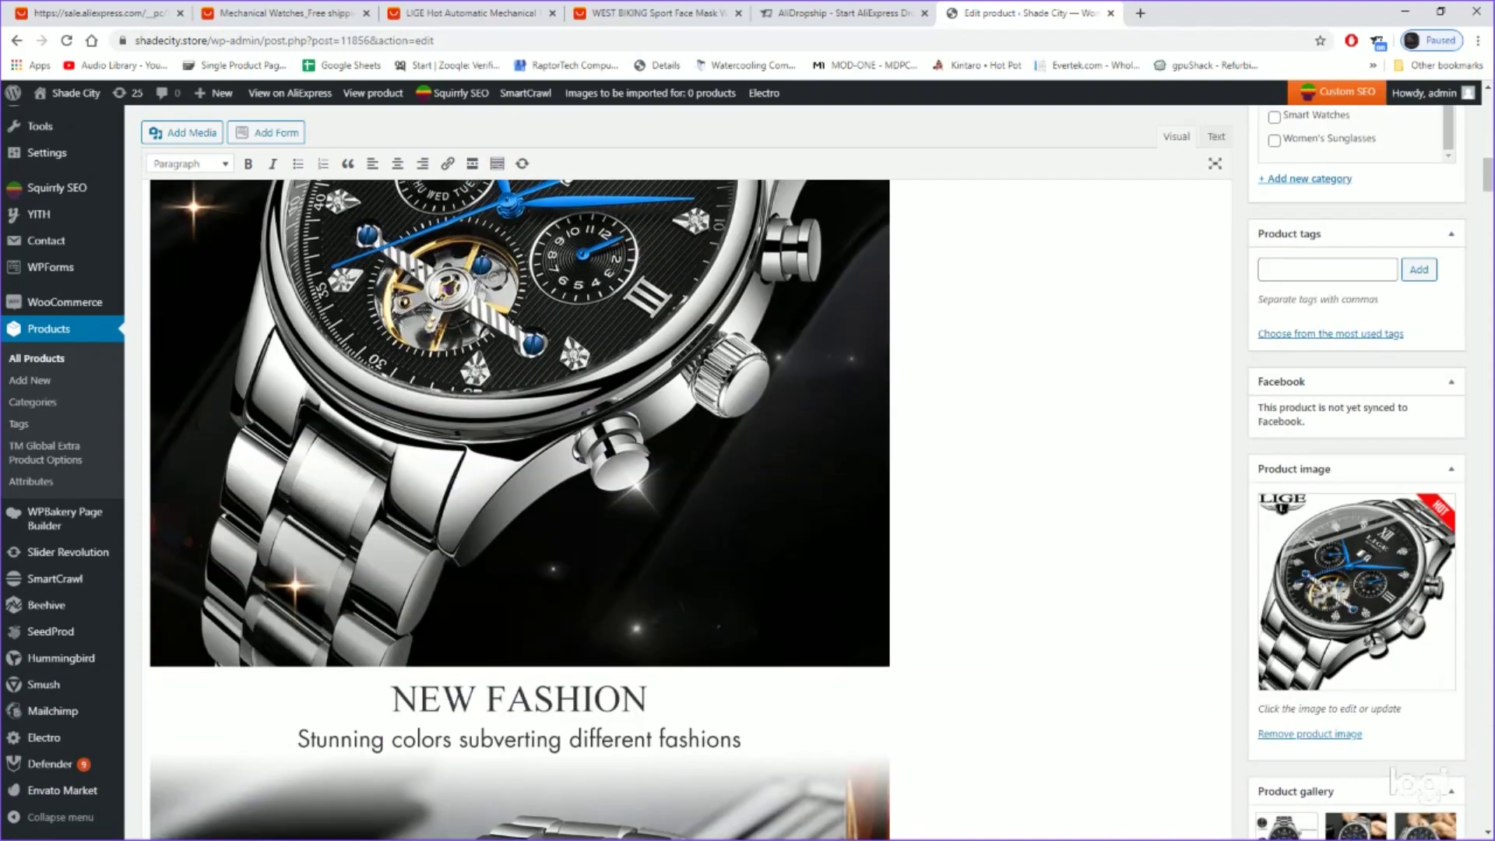
{"action": "scroll", "coordinate": [194, 422], "scroll_direction": "down", "scroll_amount": 12}
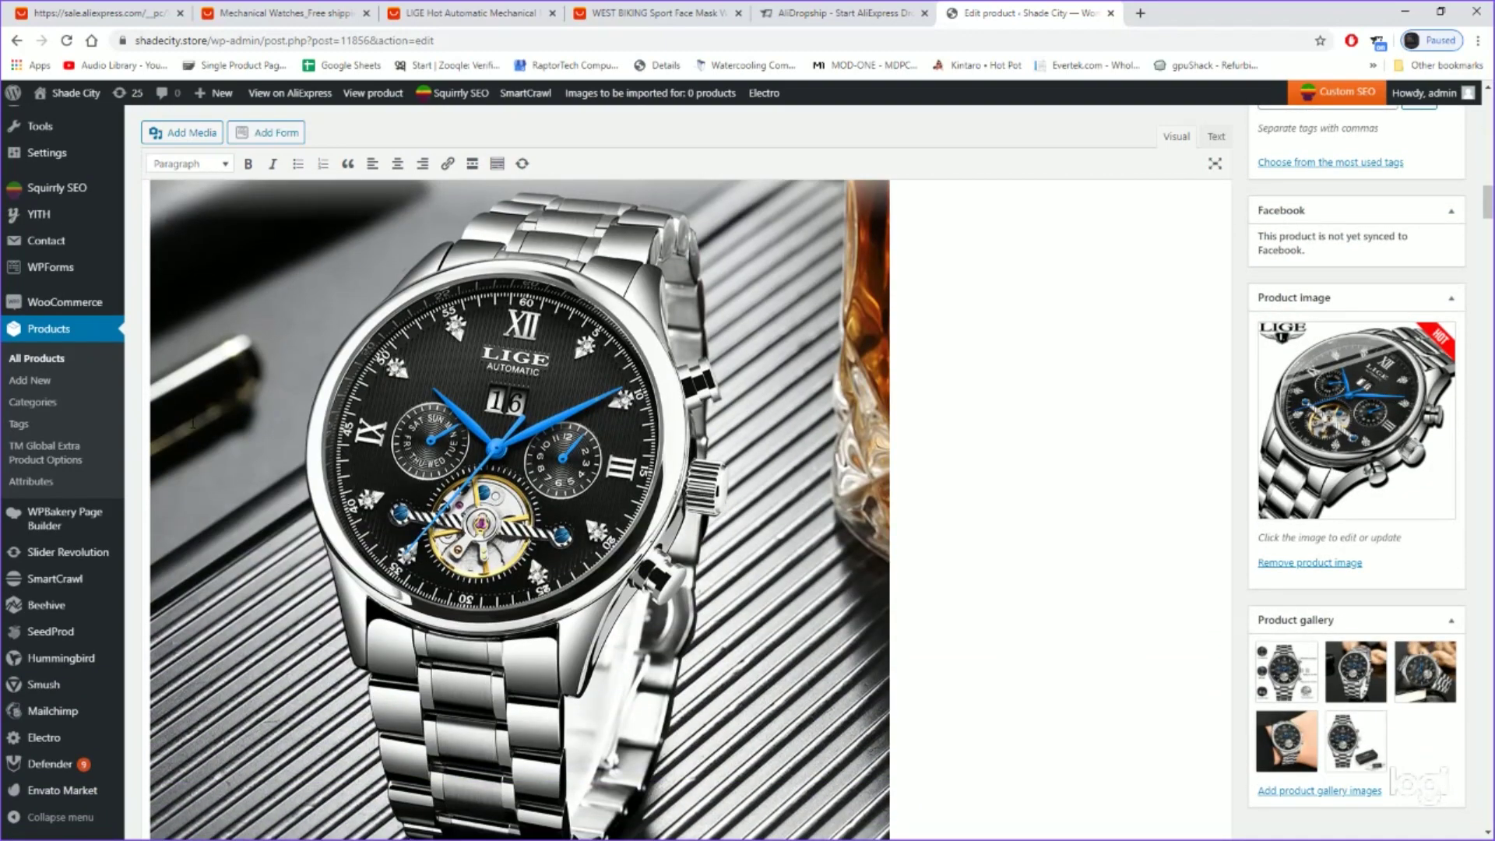
{"action": "scroll", "coordinate": [197, 433], "scroll_direction": "down", "scroll_amount": 12}
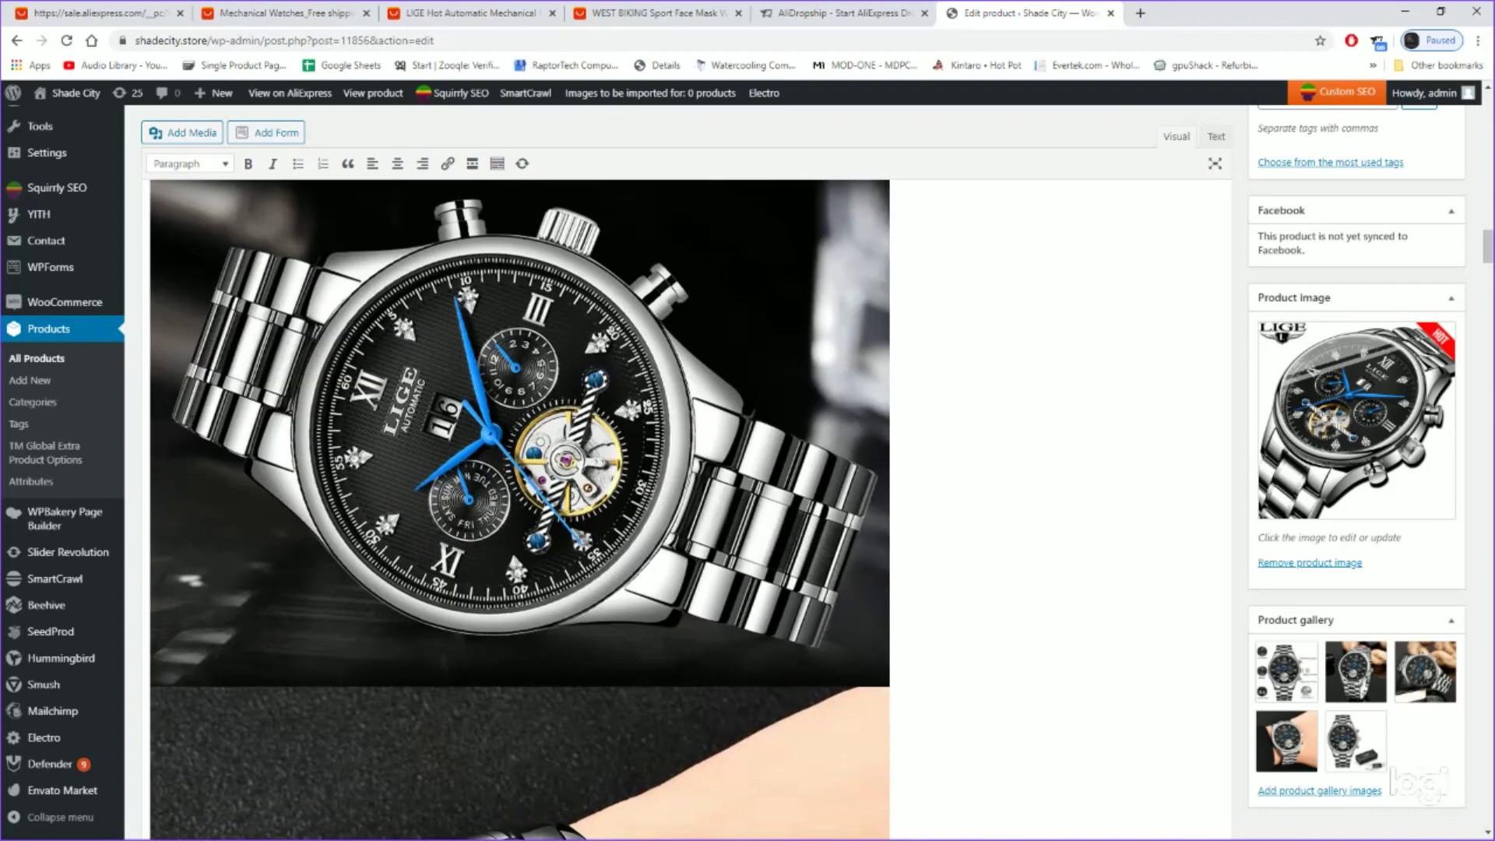
{"action": "scroll", "coordinate": [197, 433], "scroll_direction": "down", "scroll_amount": 12}
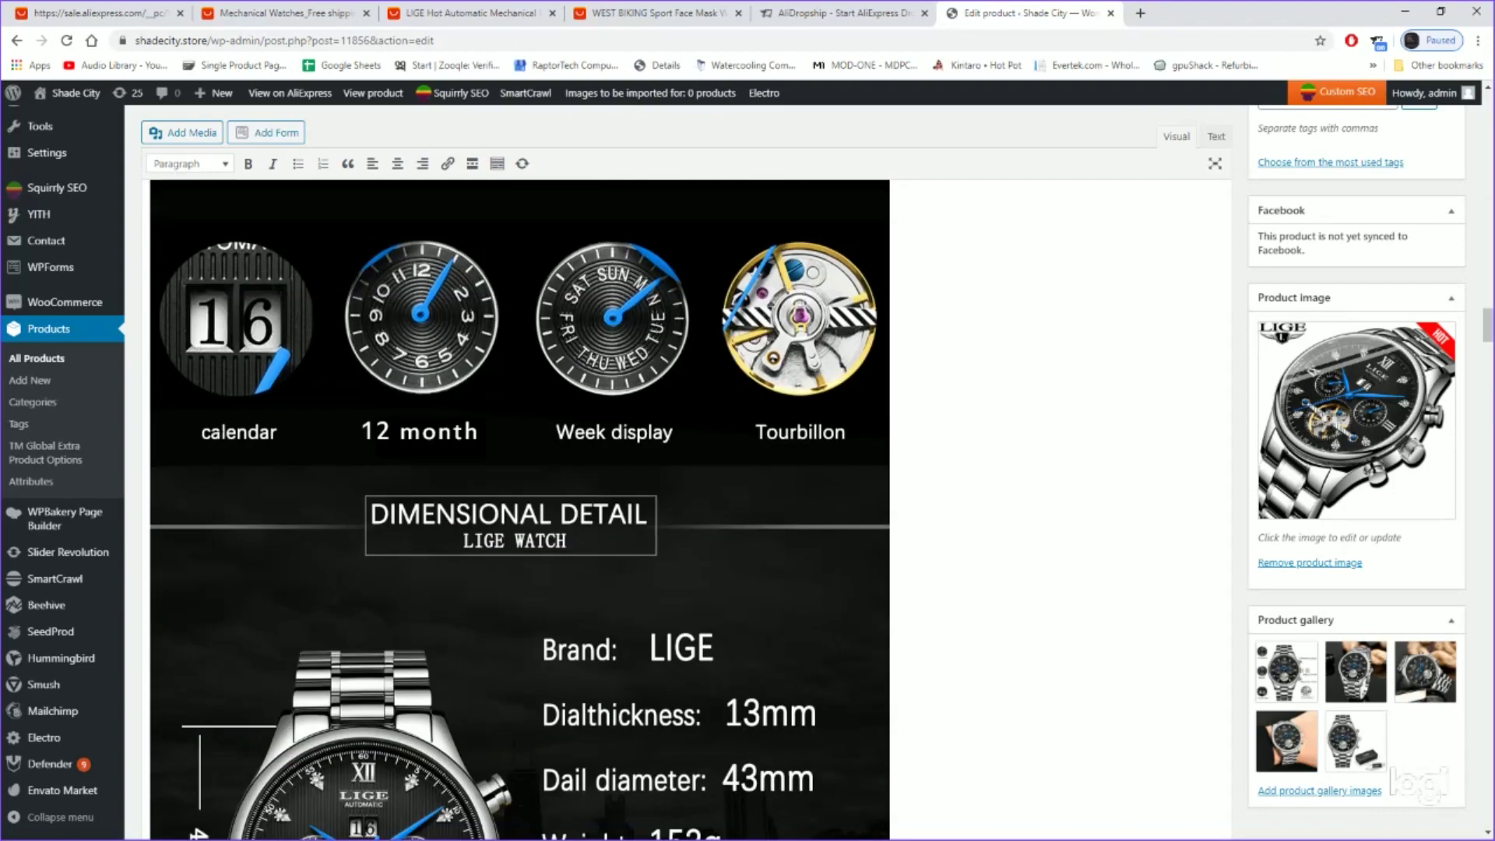
{"action": "scroll", "coordinate": [264, 457], "scroll_direction": "down", "scroll_amount": 10}
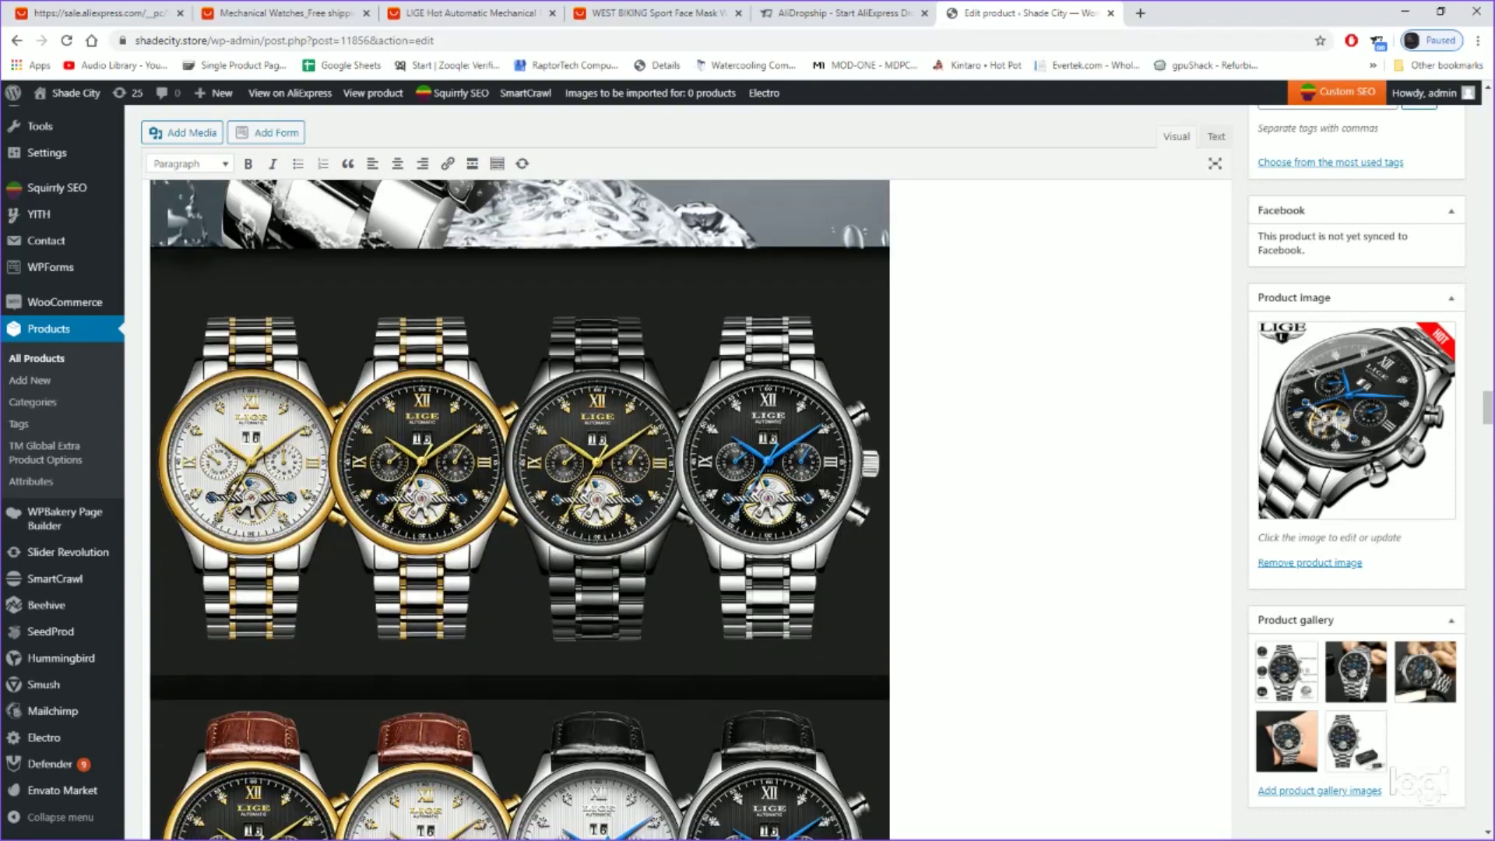
{"action": "scroll", "coordinate": [519, 509], "scroll_direction": "down", "scroll_amount": 12}
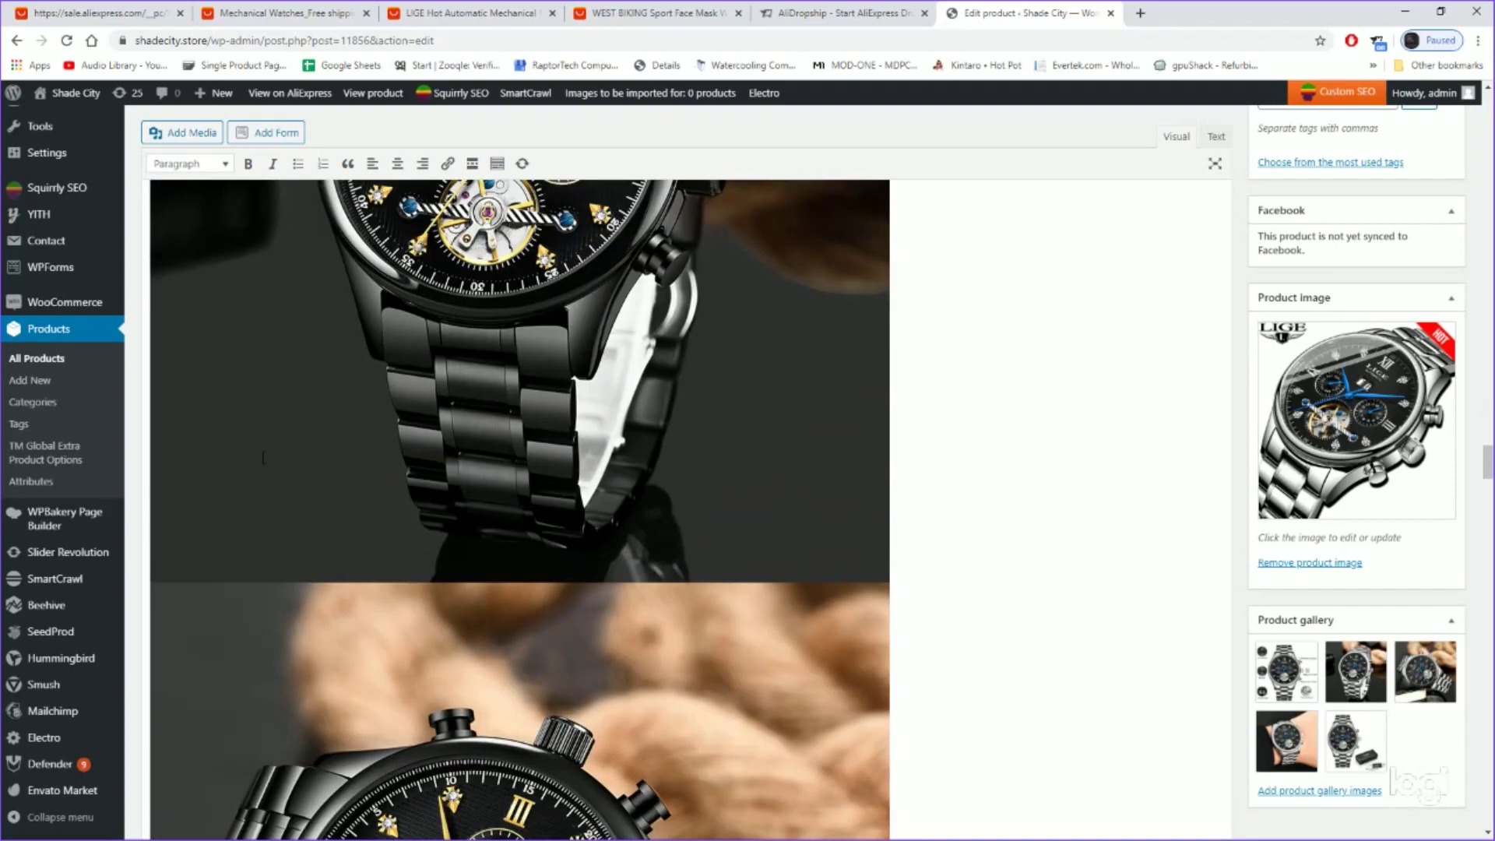
{"action": "scroll", "coordinate": [520, 509], "scroll_direction": "down", "scroll_amount": 15}
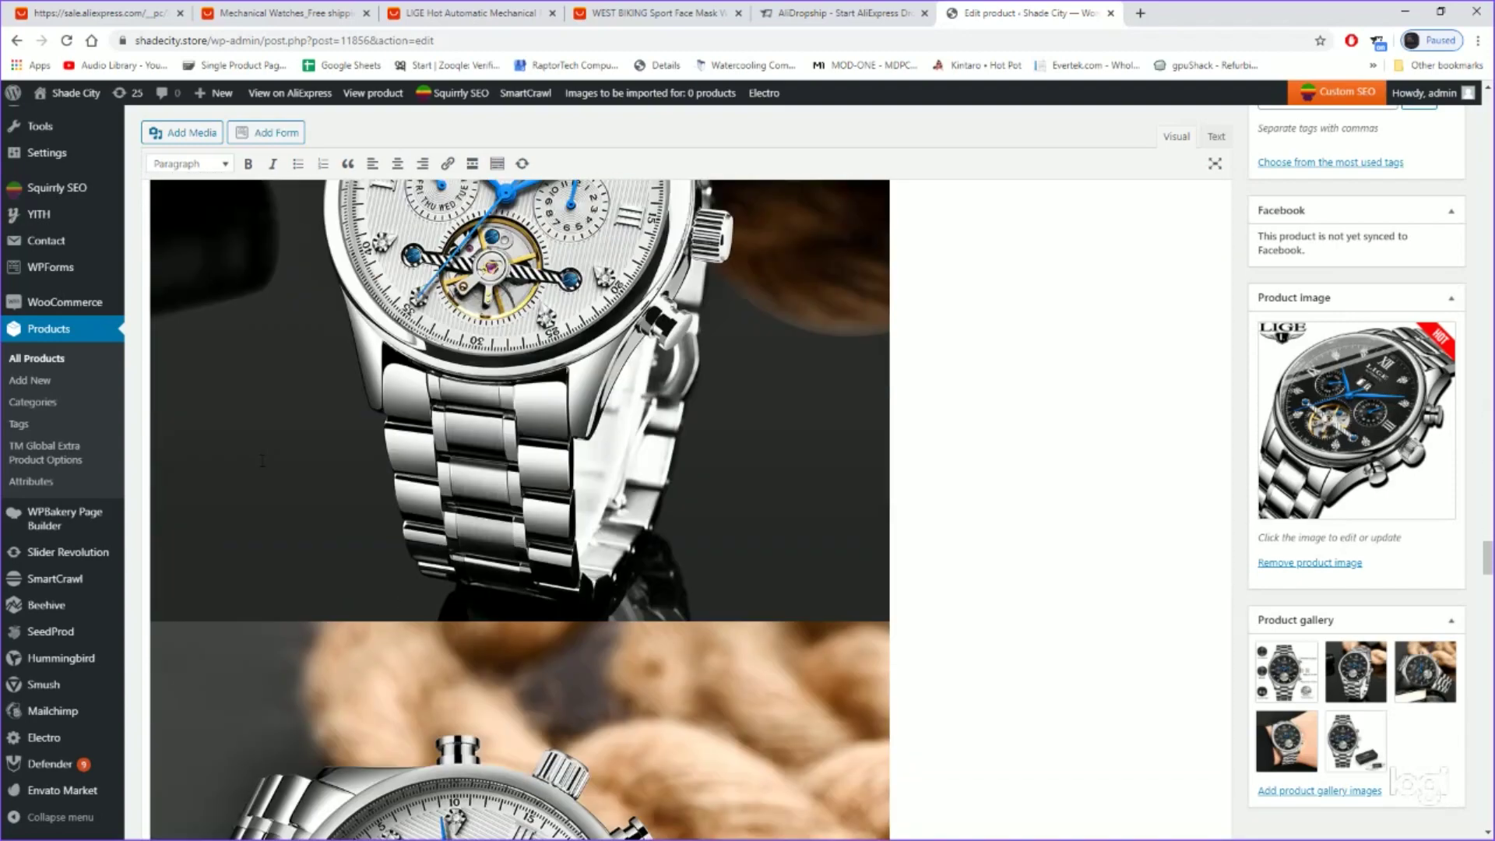
{"action": "scroll", "coordinate": [262, 460], "scroll_direction": "down", "scroll_amount": 6}
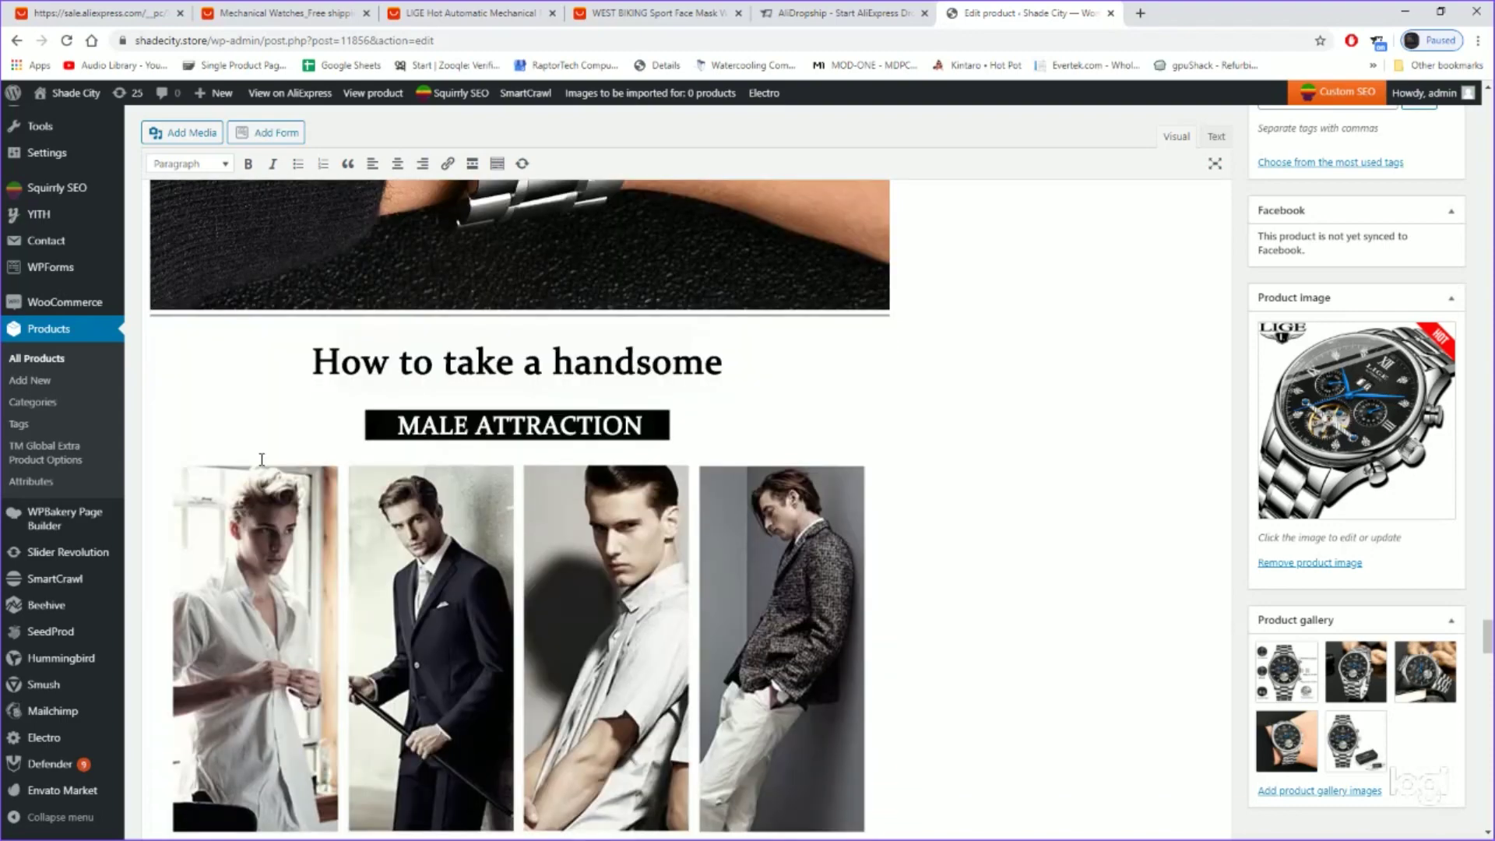
{"action": "scroll", "coordinate": [262, 459], "scroll_direction": "down", "scroll_amount": 4}
{"action": "scroll", "coordinate": [272, 436], "scroll_direction": "up", "scroll_amount": 5}
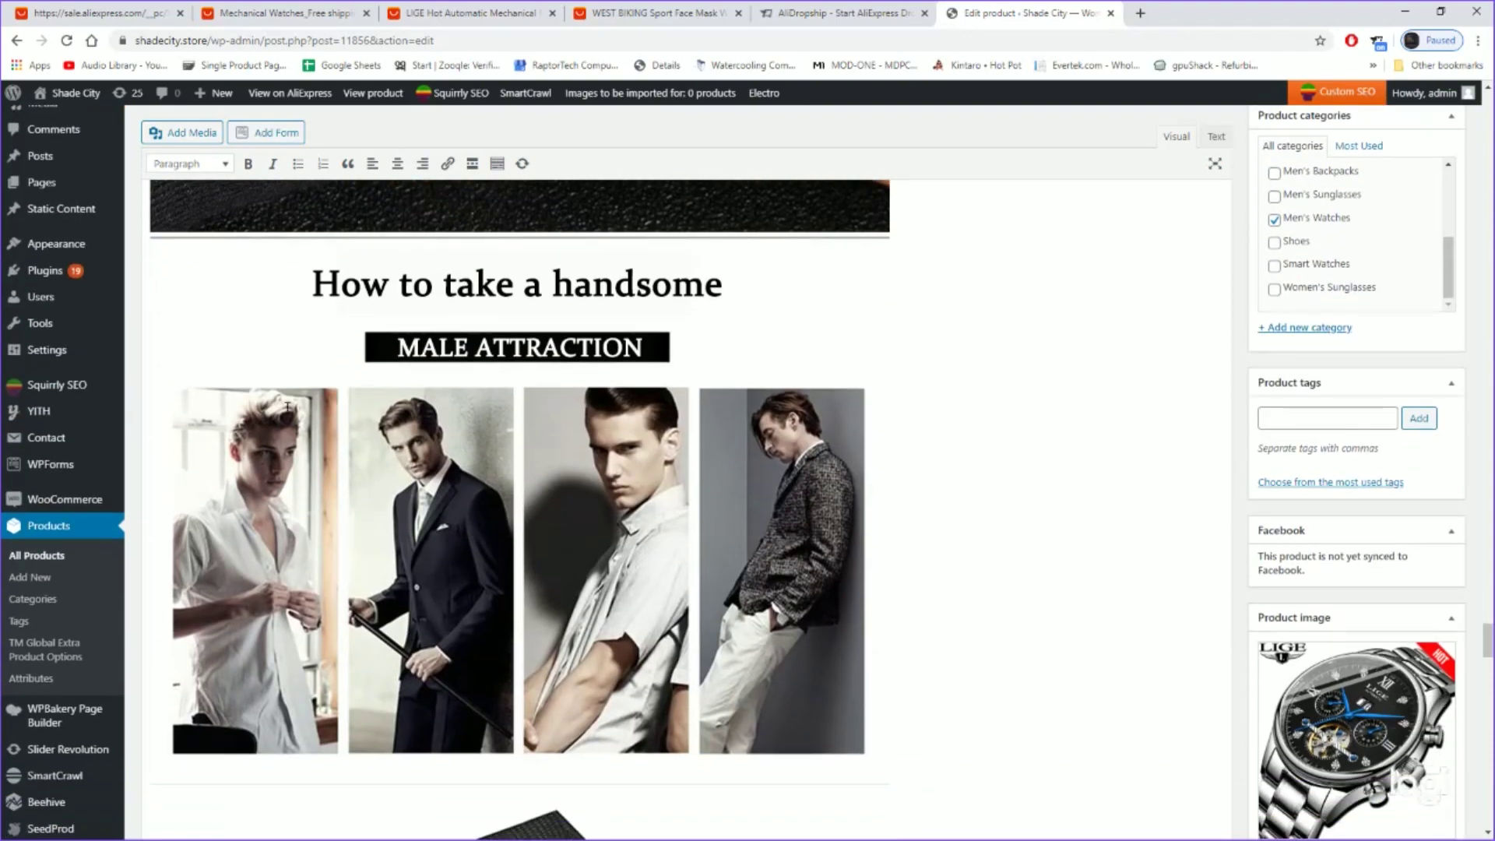
{"action": "left_click", "coordinate": [367, 421]}
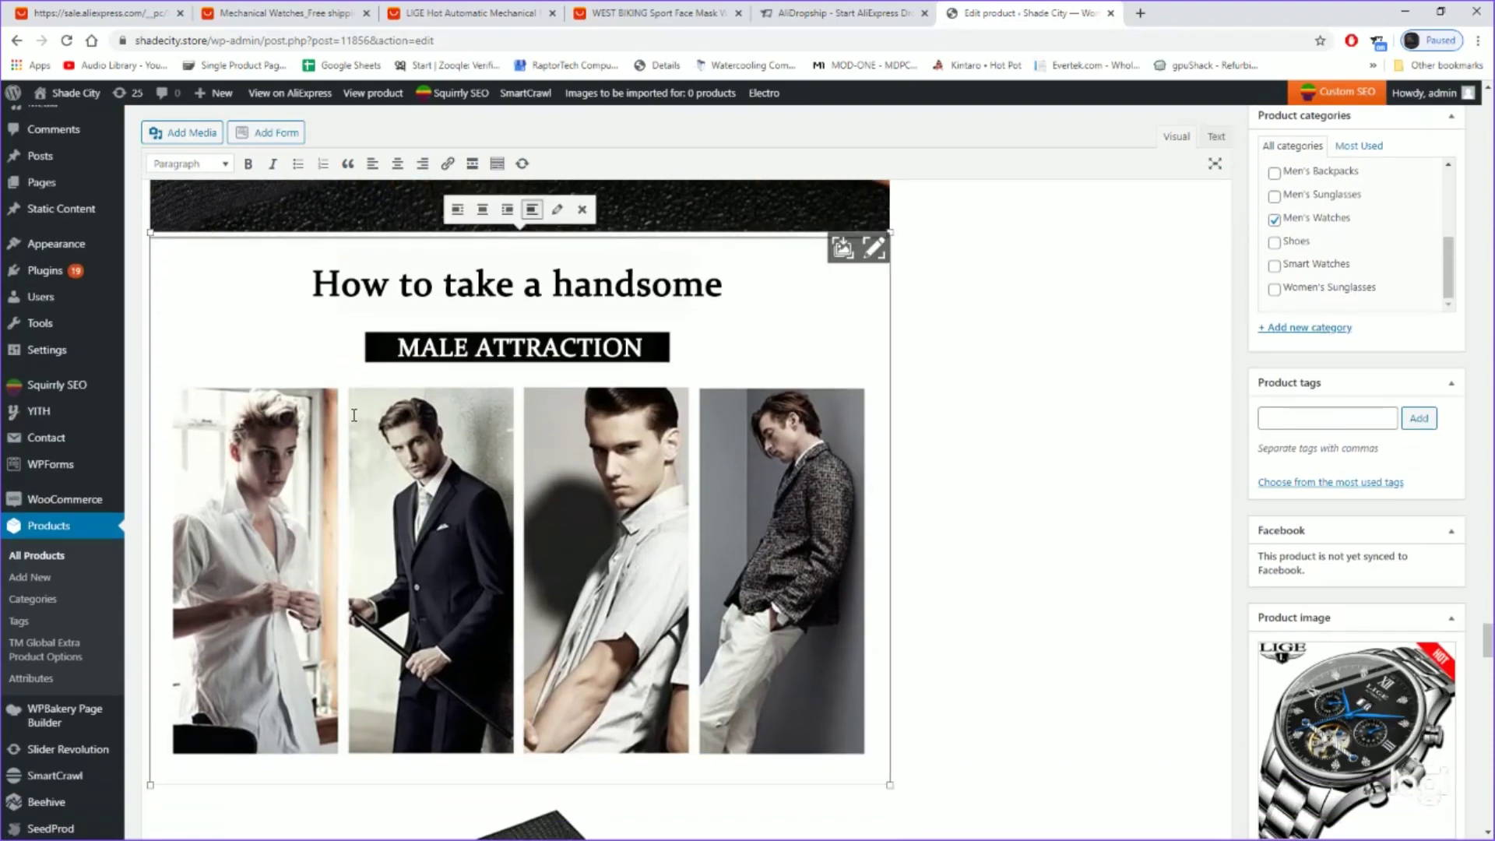
{"action": "key", "text": "Delete"}
- Delete the supplier's office, call-centre and warehouse collage below the gift box image in the description
{"action": "scroll", "coordinate": [341, 425], "scroll_direction": "down", "scroll_amount": 10}
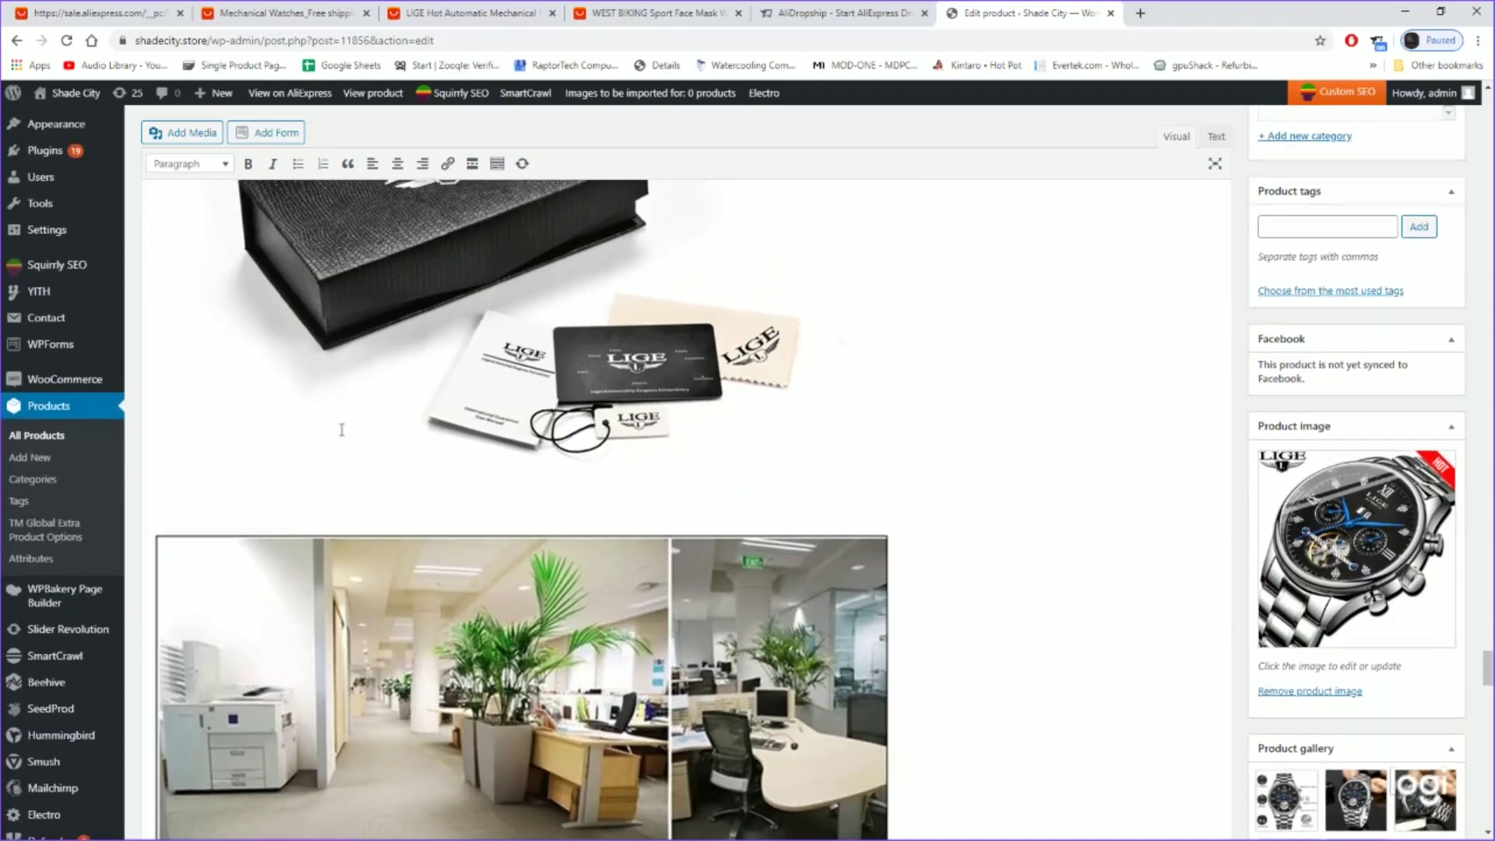
{"action": "scroll", "coordinate": [342, 429], "scroll_direction": "down", "scroll_amount": 4}
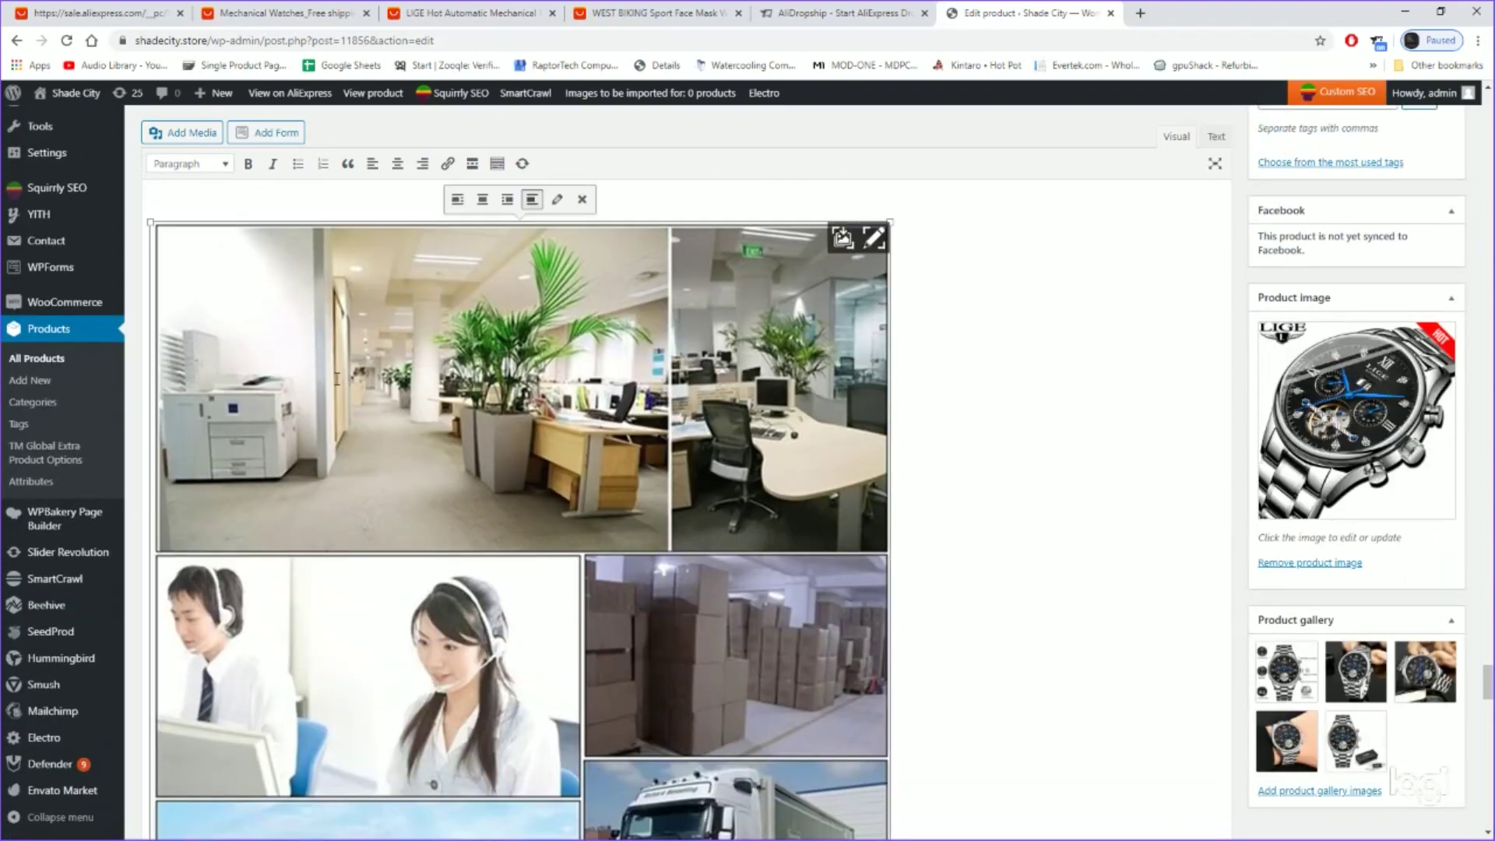
{"action": "scroll", "coordinate": [343, 387], "scroll_direction": "up", "scroll_amount": 4}
- Delete the supplier's "Feed Back" and "Our Services" images from the end of the description
{"action": "scroll", "coordinate": [343, 395], "scroll_direction": "down", "scroll_amount": 5}
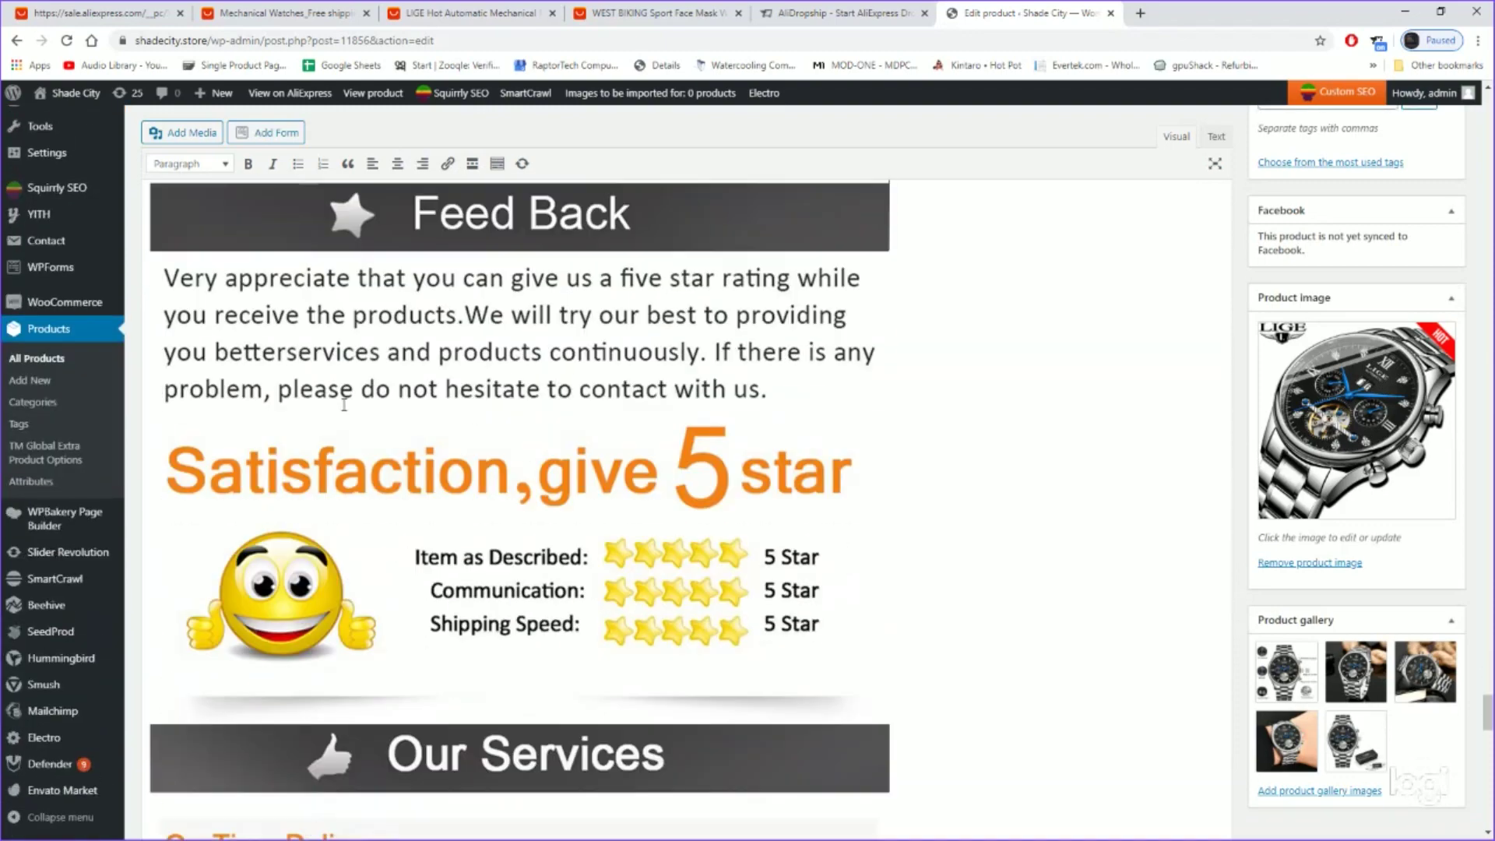
{"action": "scroll", "coordinate": [343, 404], "scroll_direction": "up", "scroll_amount": 2}
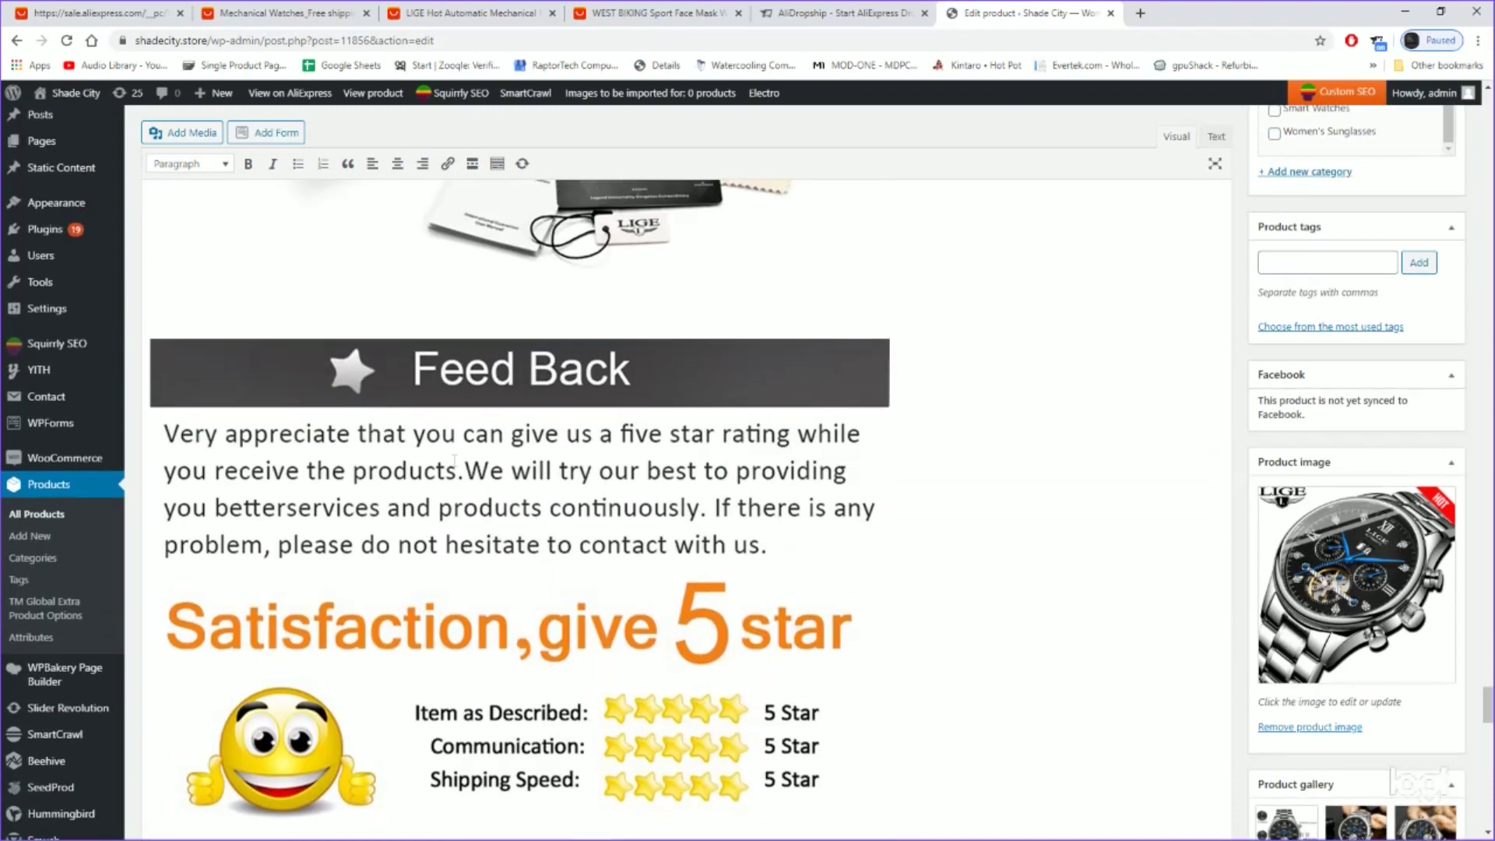
{"action": "scroll", "coordinate": [449, 452], "scroll_direction": "down", "scroll_amount": 3}
{"action": "scroll", "coordinate": [448, 452], "scroll_direction": "up", "scroll_amount": 5}
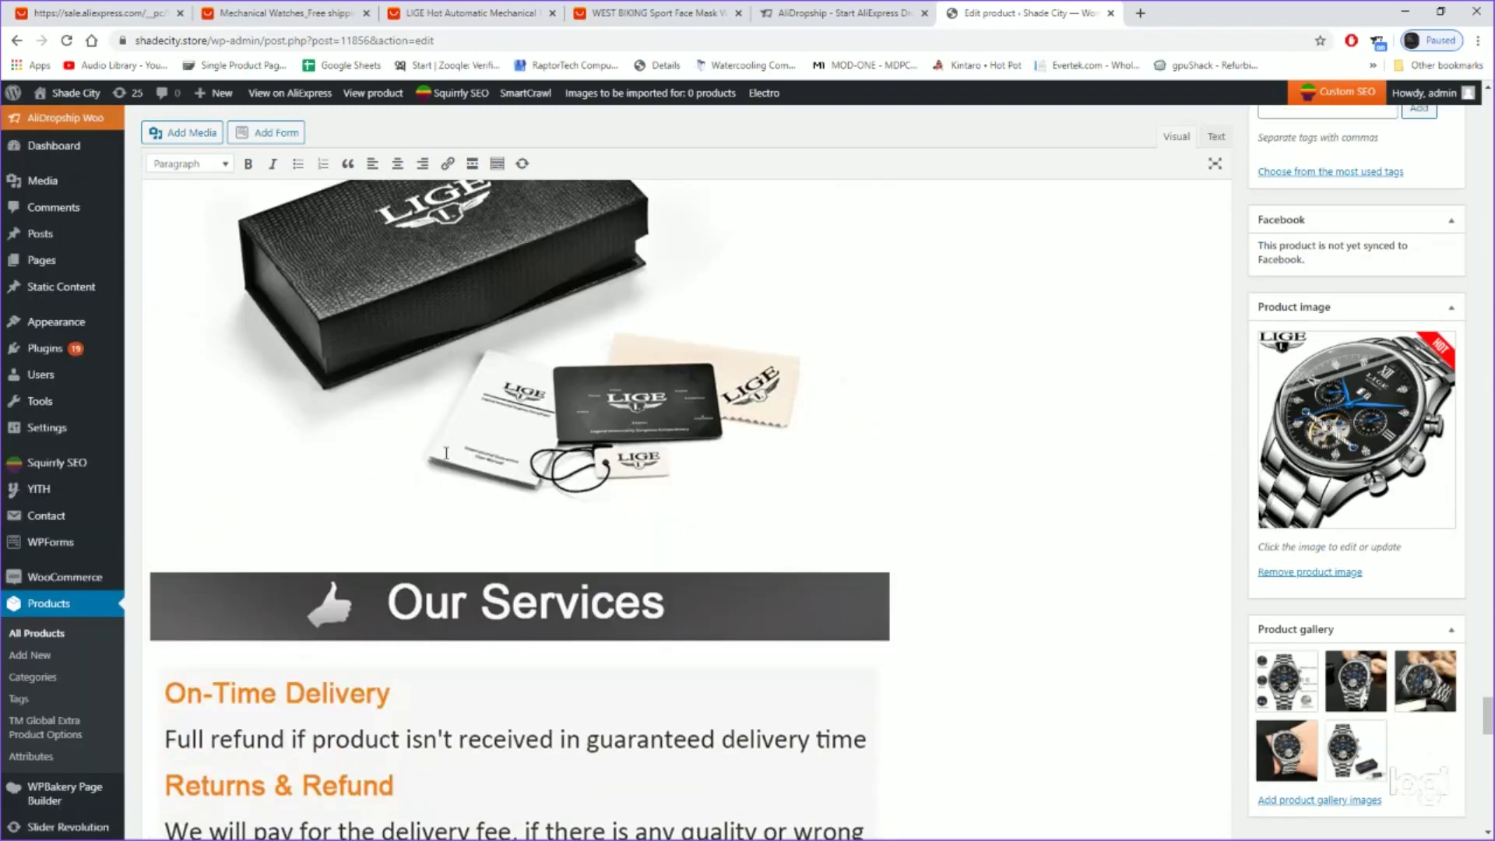
{"action": "scroll", "coordinate": [446, 453], "scroll_direction": "down", "scroll_amount": 5}
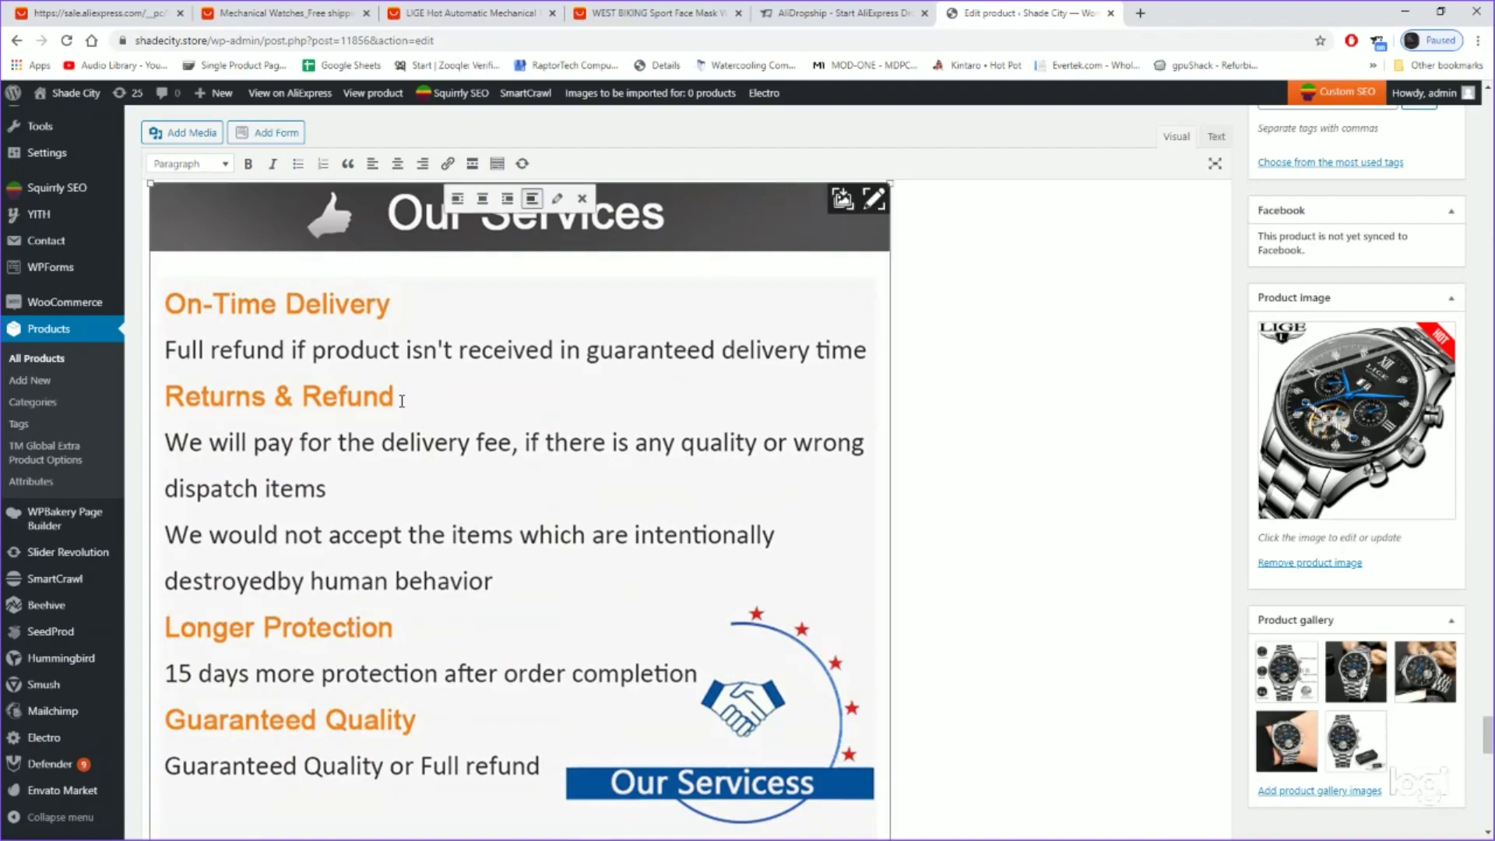
{"action": "scroll", "coordinate": [402, 404], "scroll_direction": "up", "scroll_amount": 5}
{"action": "scroll", "coordinate": [403, 419], "scroll_direction": "down", "scroll_amount": 3}
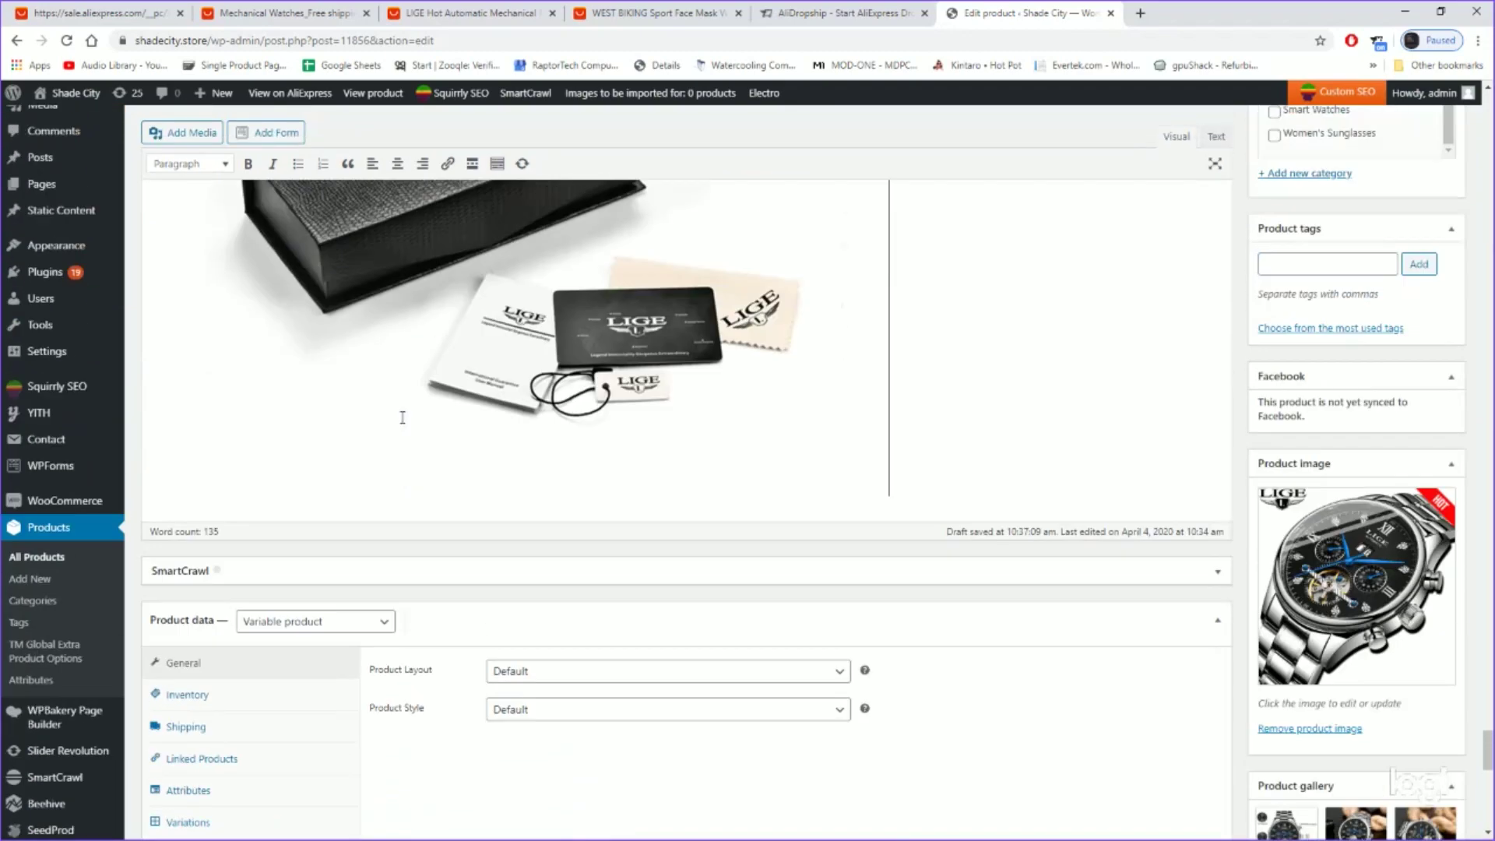
- Review the remaining watch images in the description, from the end back up to the package contents list
{"action": "scroll", "coordinate": [403, 420], "scroll_direction": "up", "scroll_amount": 10}
{"action": "scroll", "coordinate": [402, 421], "scroll_direction": "up", "scroll_amount": 15}
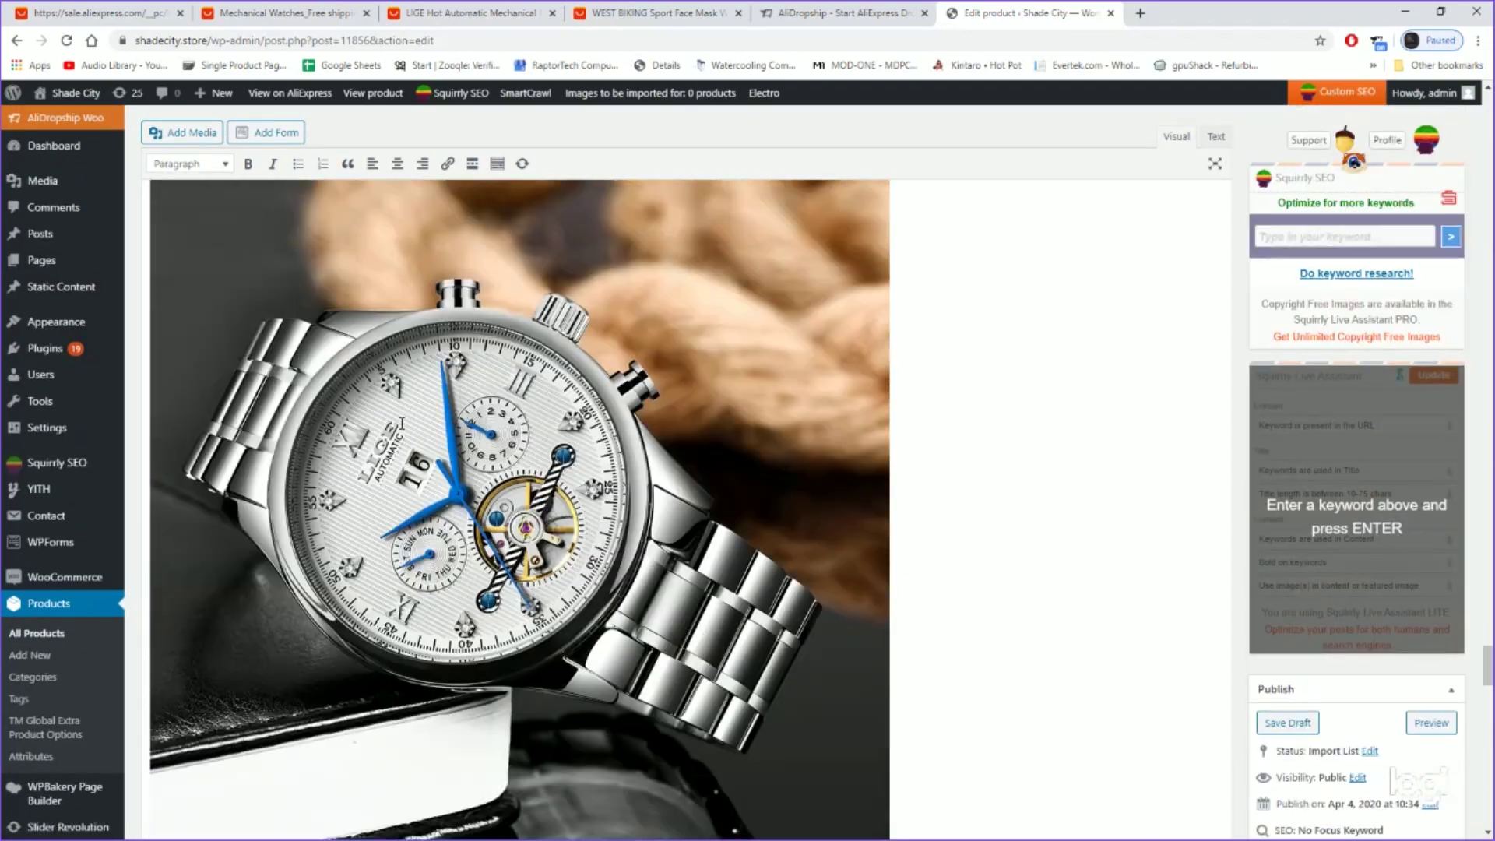
{"action": "scroll", "coordinate": [519, 510], "scroll_direction": "up", "scroll_amount": 15}
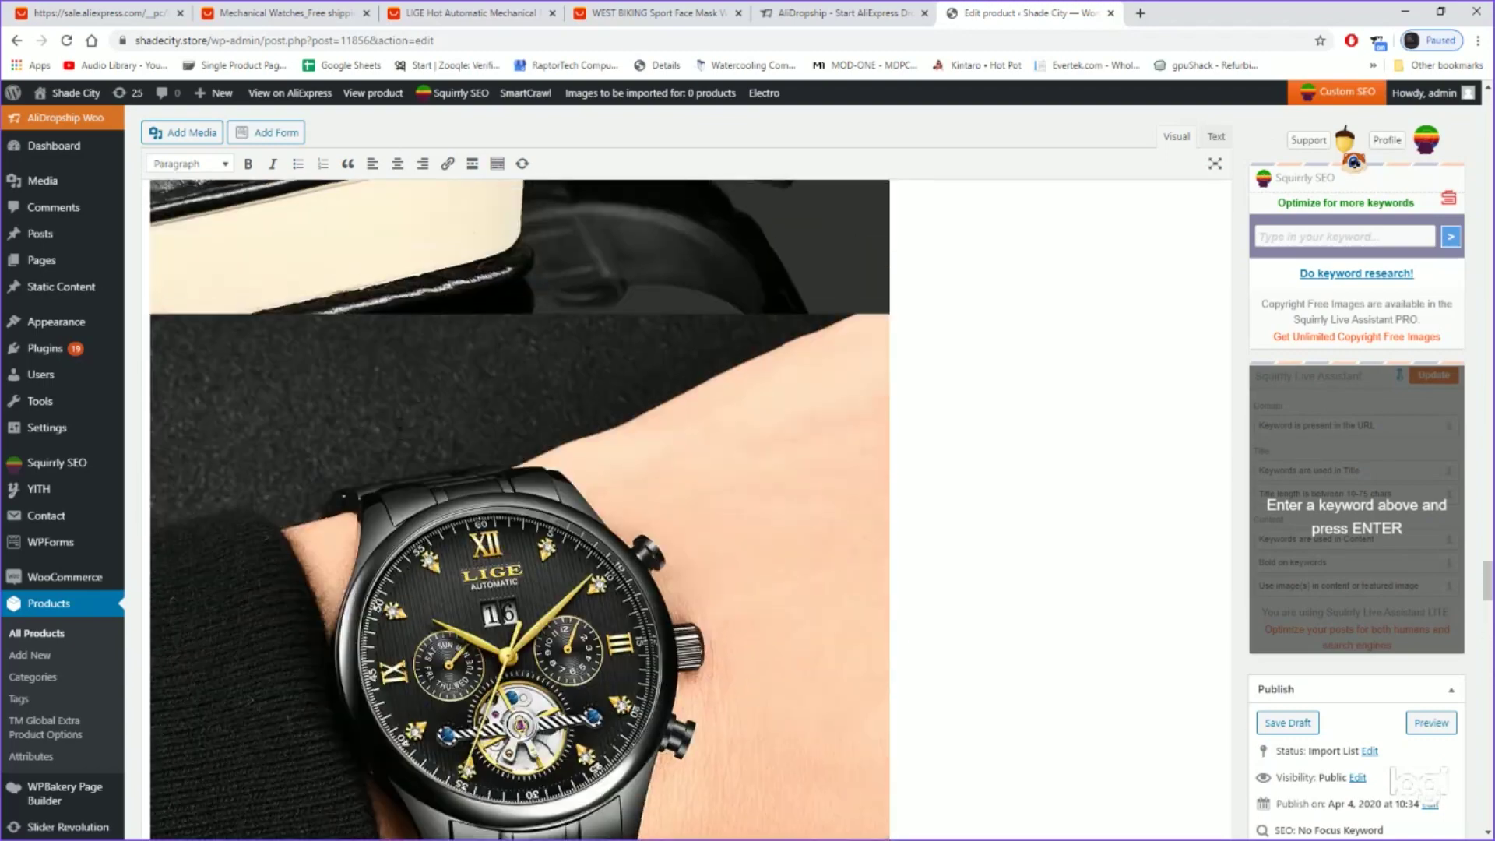
{"action": "scroll", "coordinate": [520, 509], "scroll_direction": "up", "scroll_amount": 15}
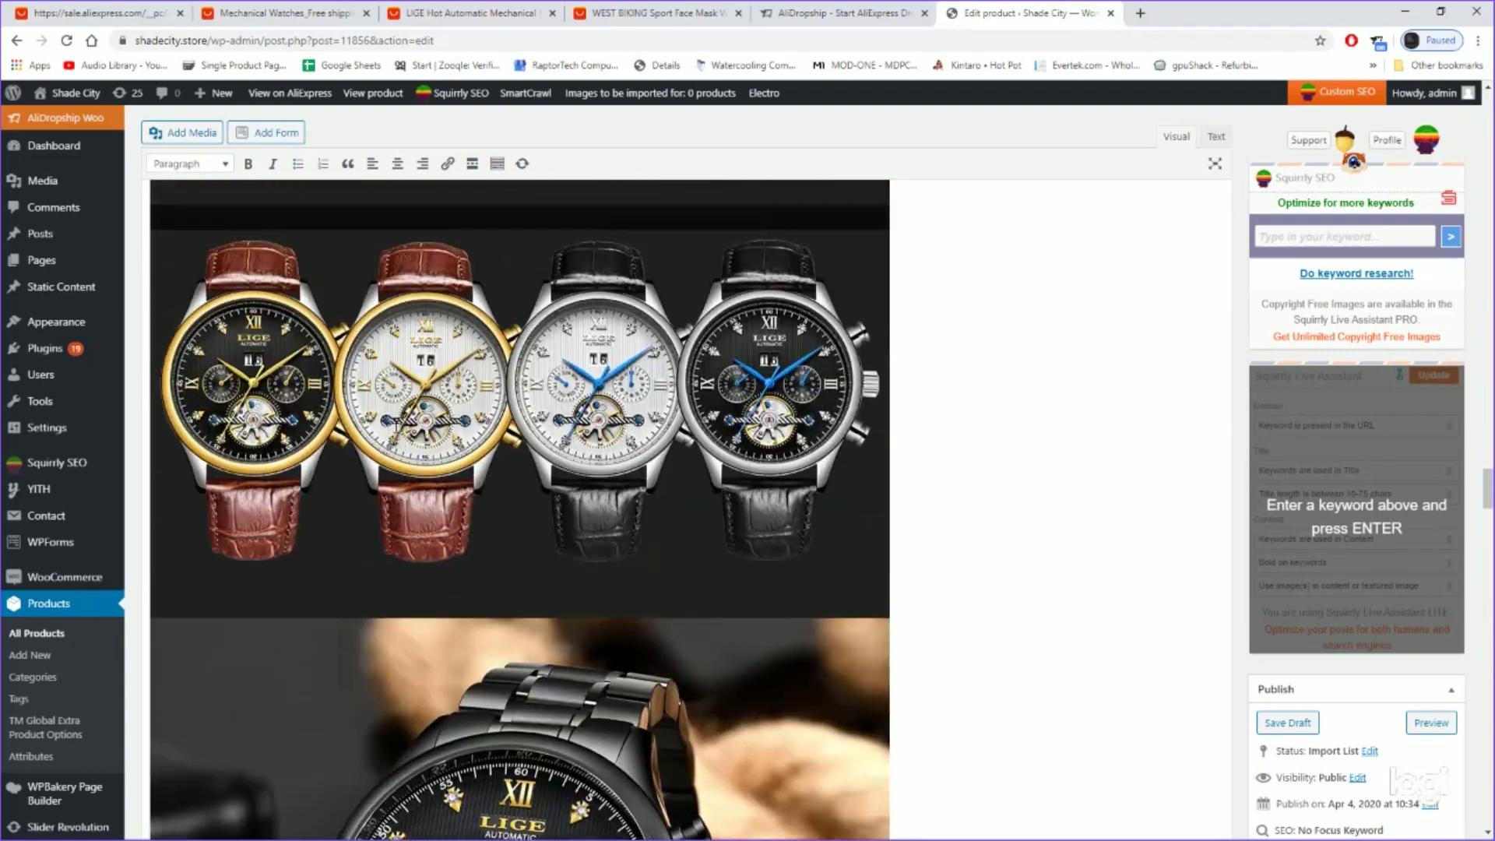
{"action": "scroll", "coordinate": [520, 509], "scroll_direction": "up", "scroll_amount": 15}
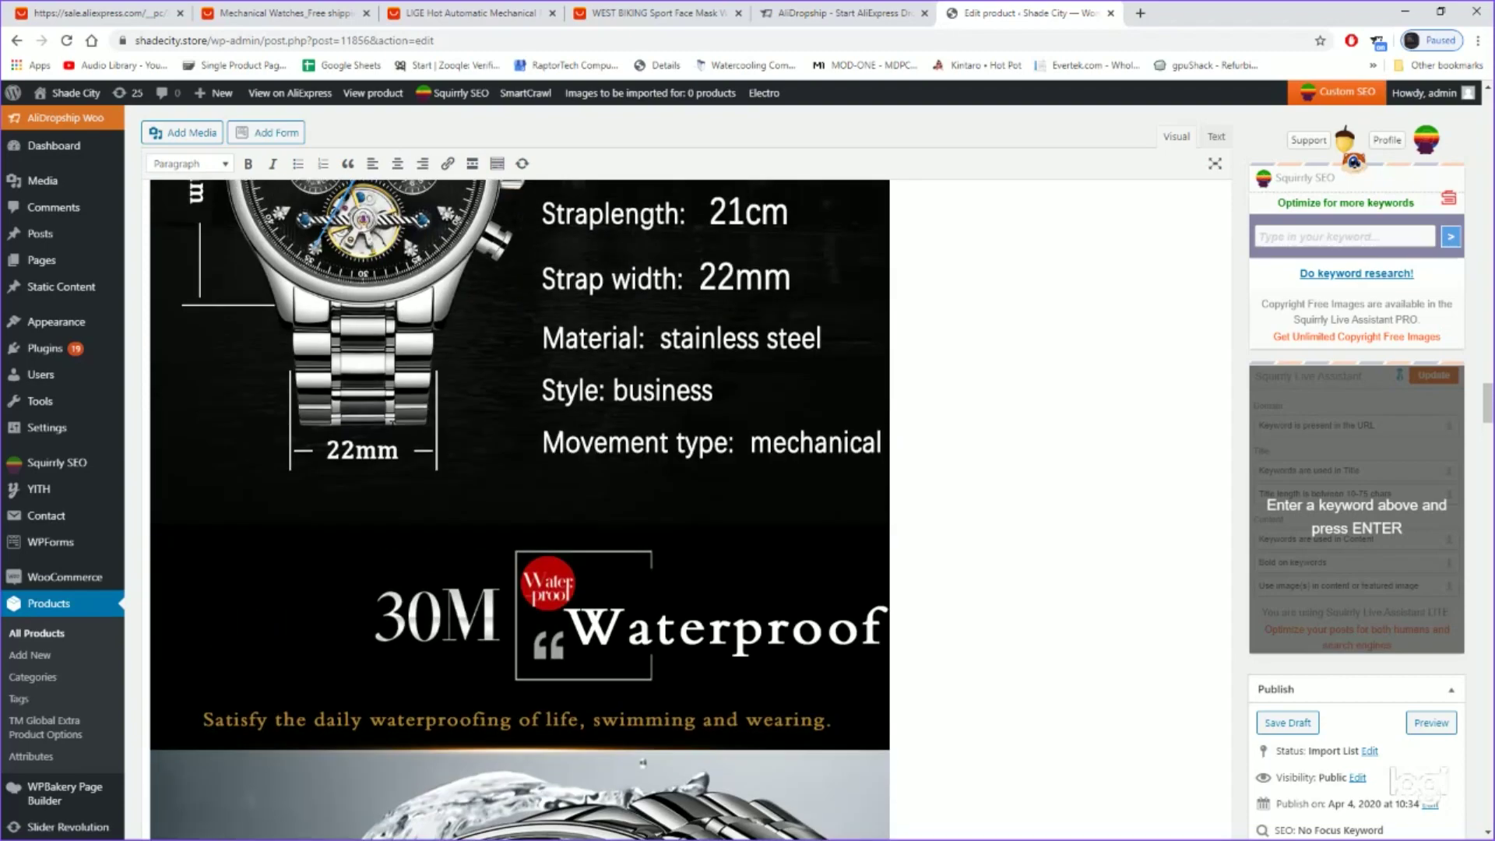
{"action": "scroll", "coordinate": [520, 510], "scroll_direction": "up", "scroll_amount": 15}
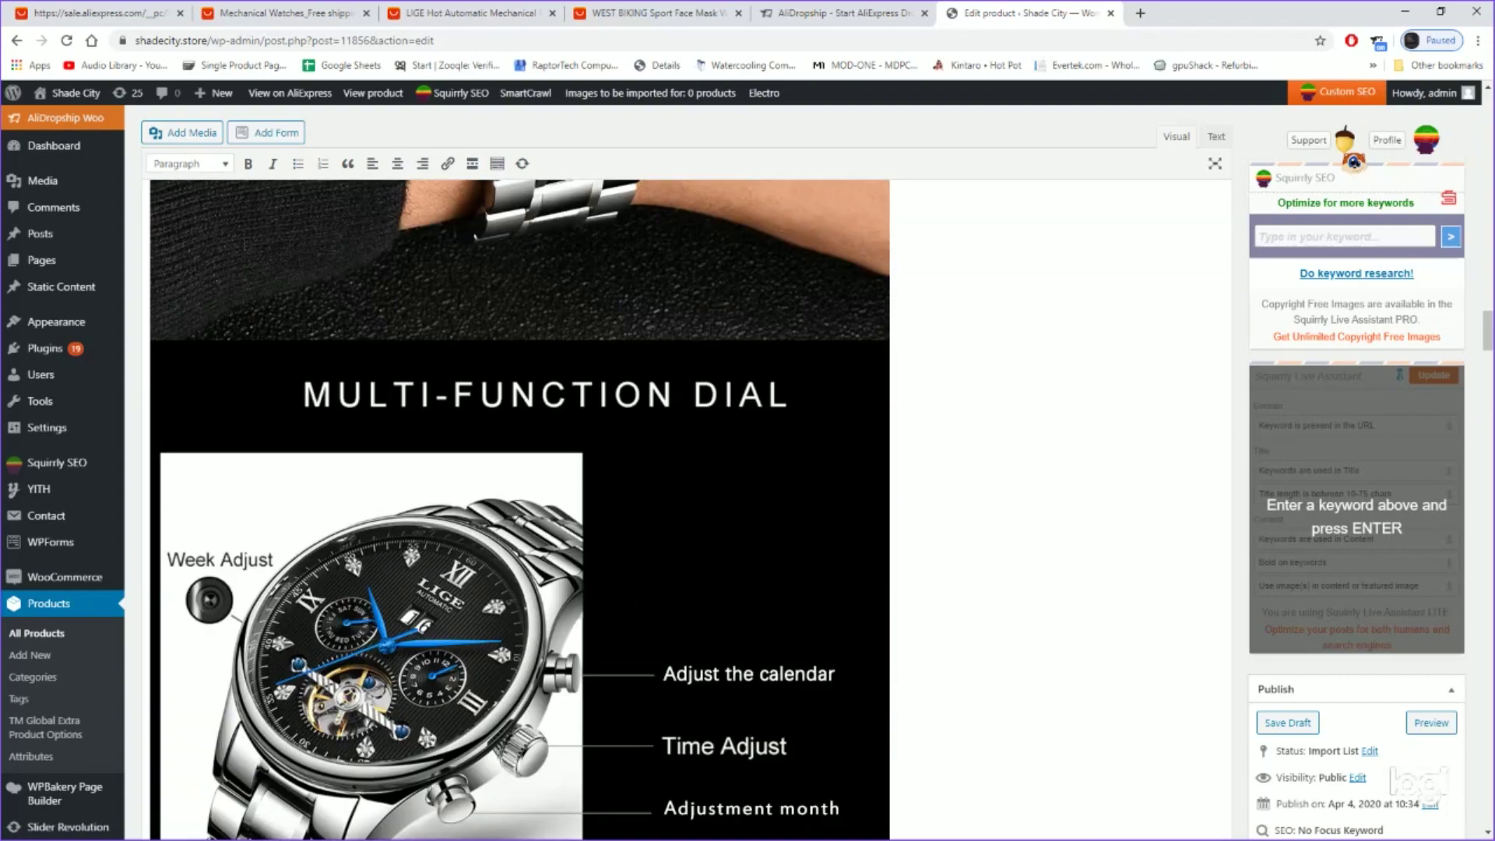
{"action": "scroll", "coordinate": [520, 510], "scroll_direction": "up", "scroll_amount": 15}
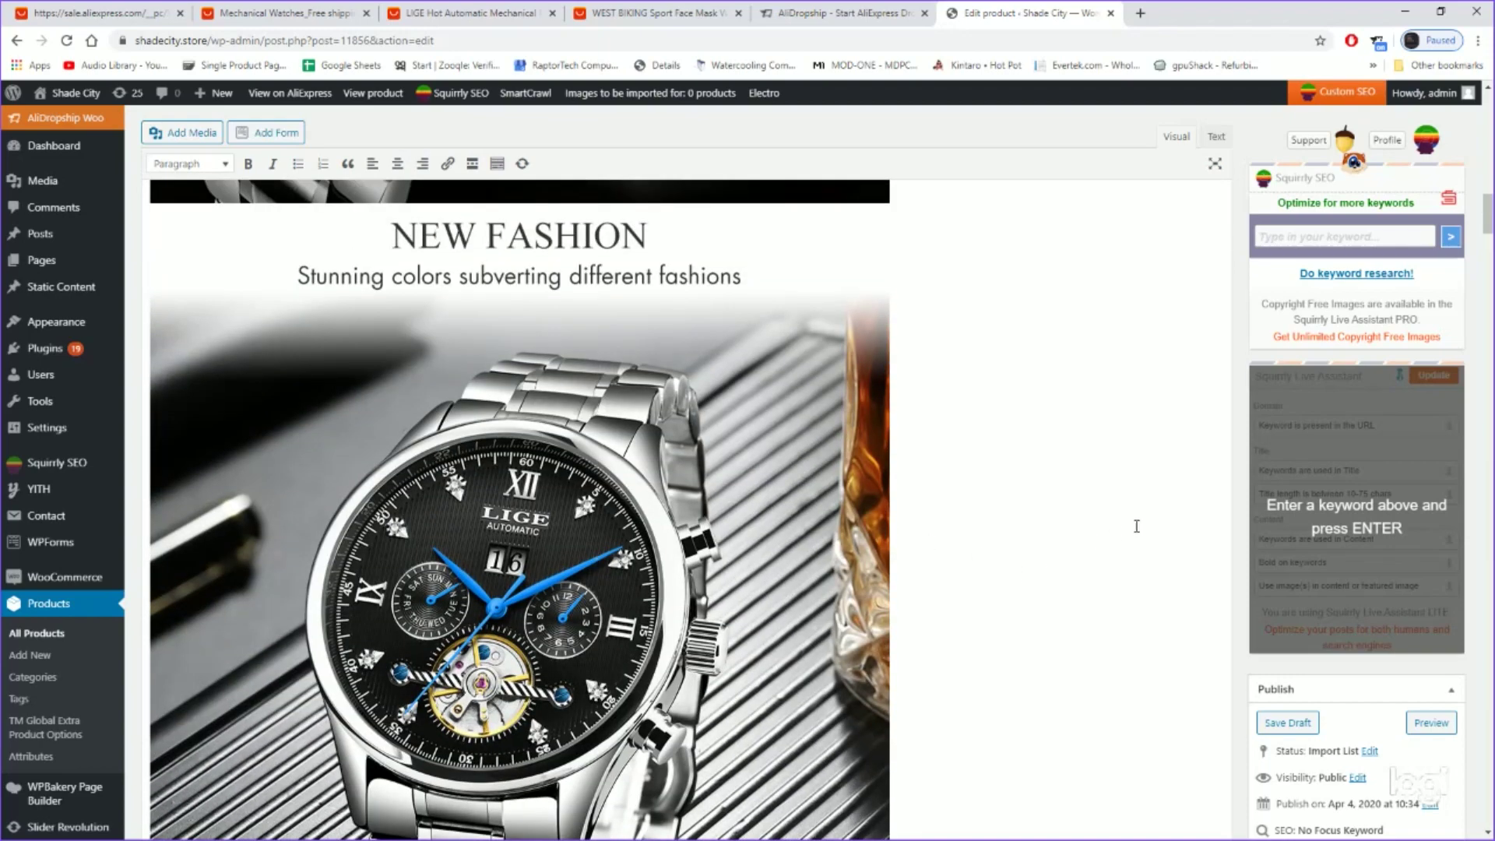
{"action": "left_click_drag", "start_coordinate": [1486, 230], "coordinate": [1472, 170]}
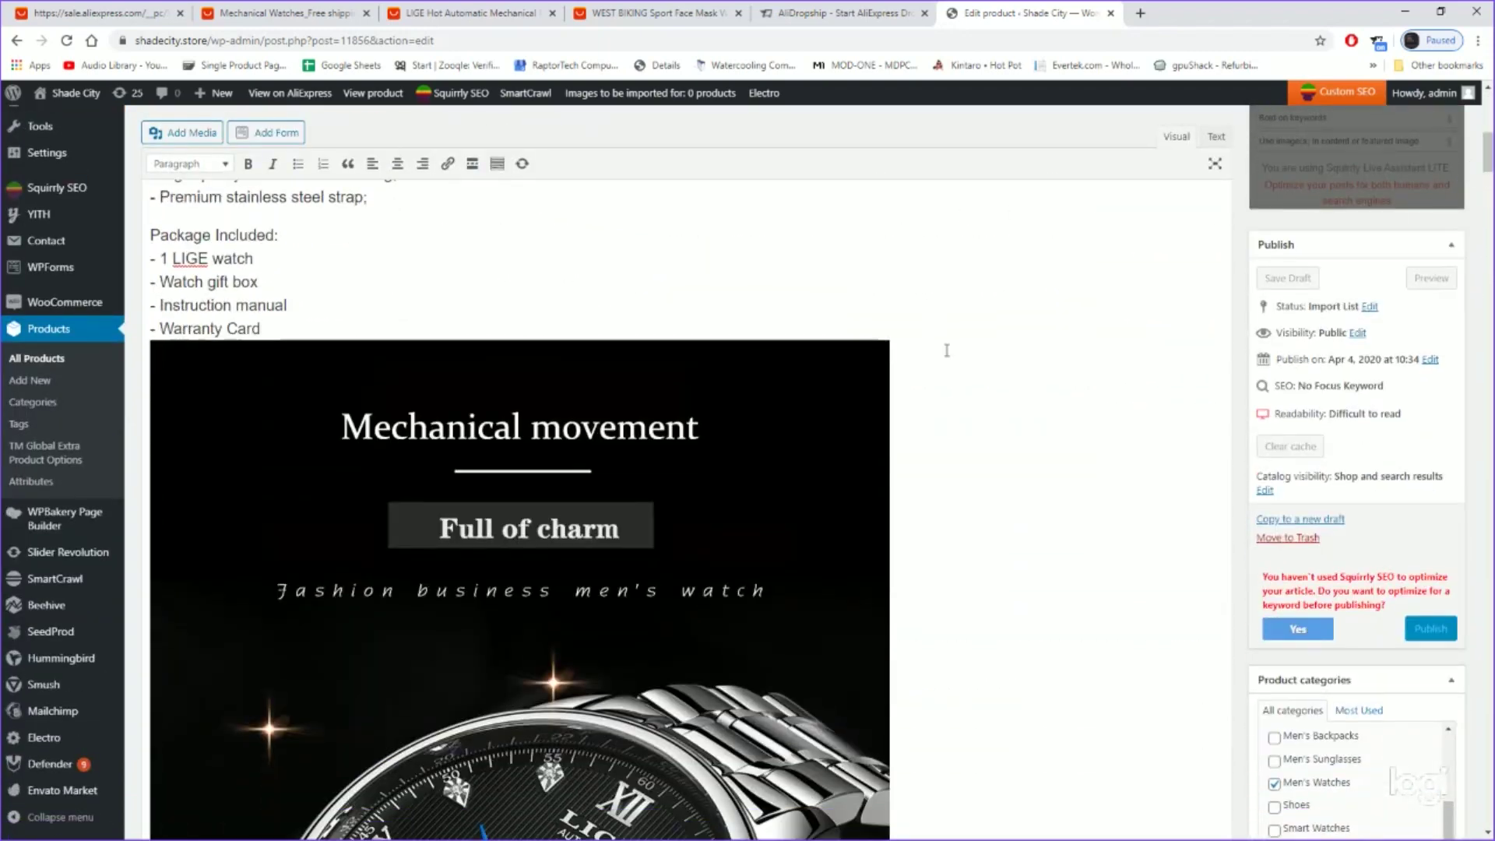
- Open the "Mechanical movement" description image in the image editor to view its brush tools, and close it without saving
{"action": "left_click", "coordinate": [608, 499]}
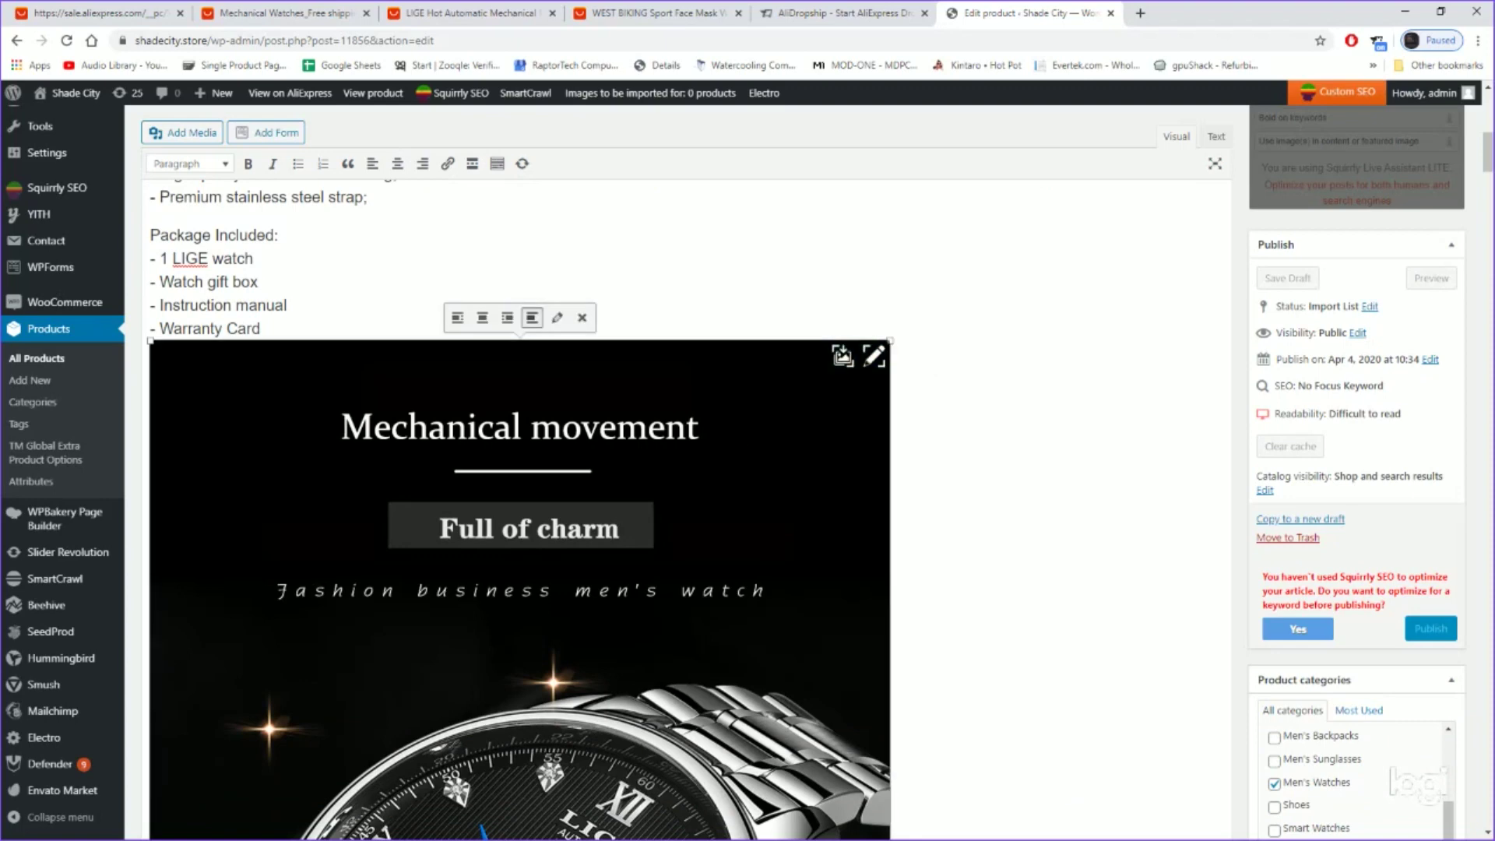
{"action": "left_click", "coordinate": [874, 356]}
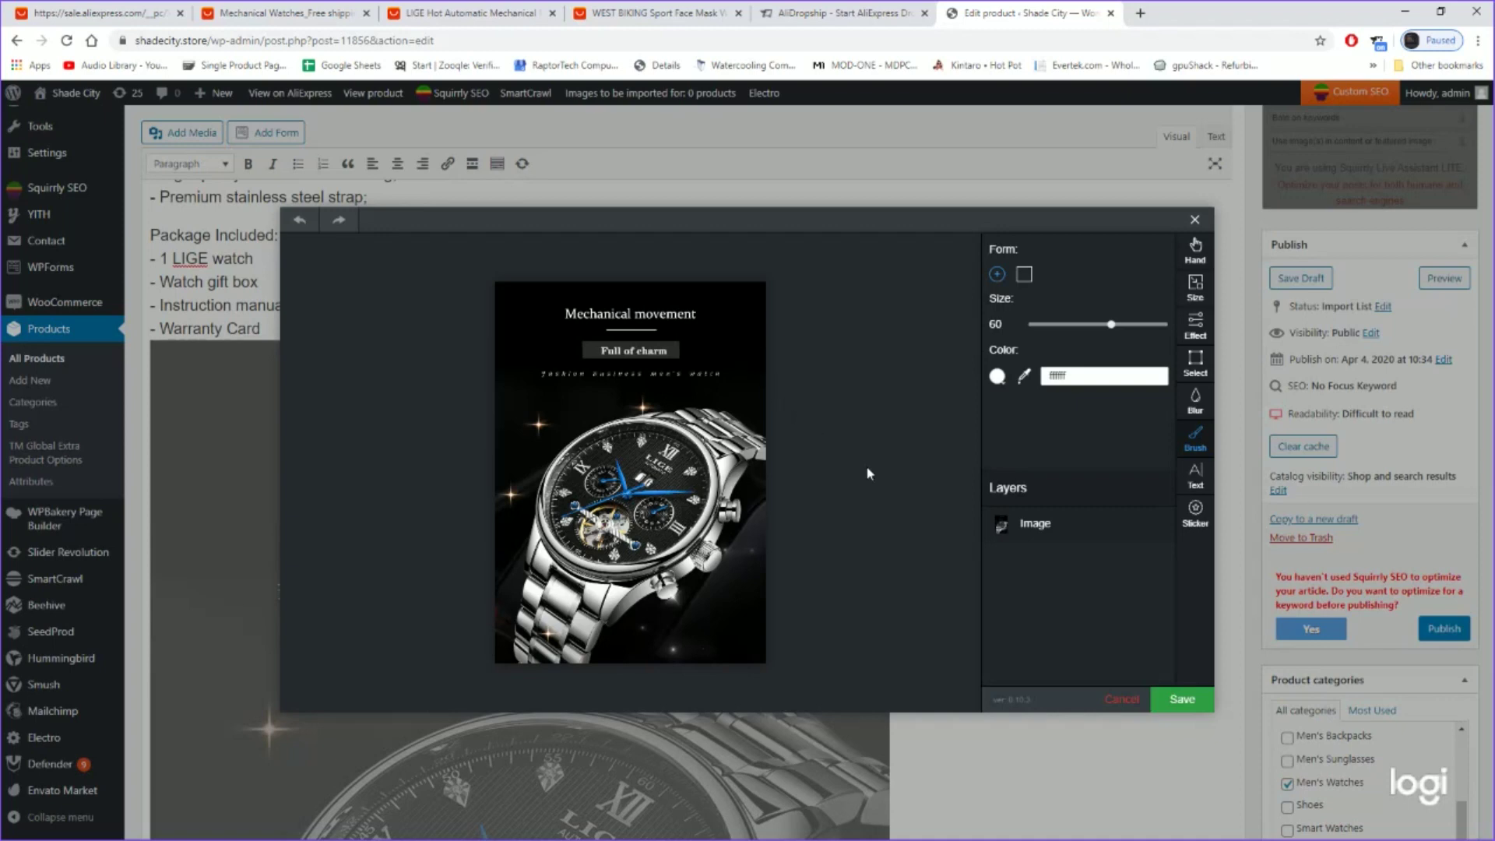
{"action": "left_click", "coordinate": [1128, 699]}
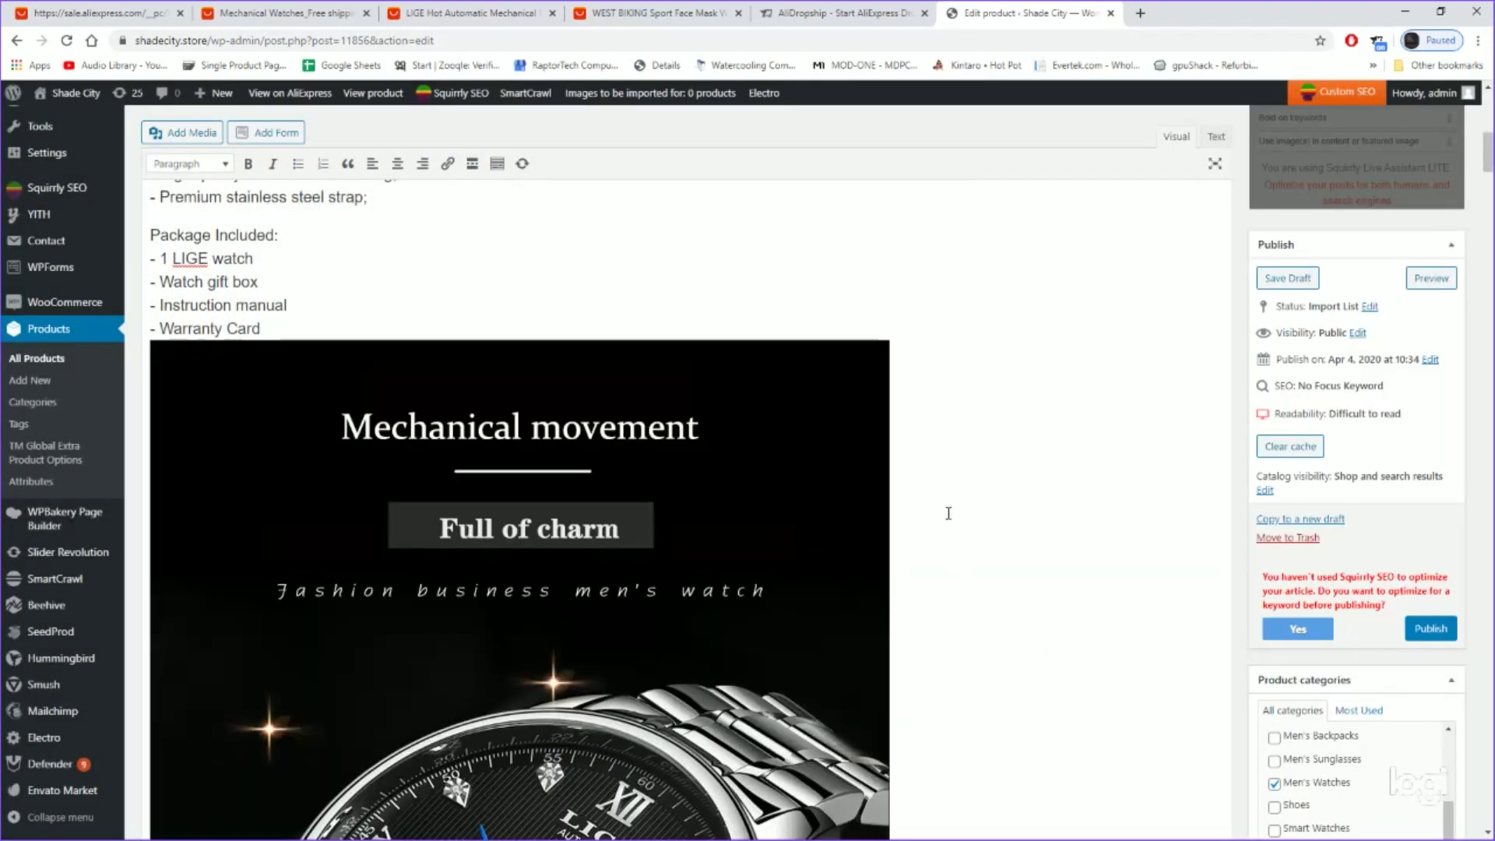
- Check the cleaned-up product description once more and publish the LIGE watch product
{"action": "scroll", "coordinate": [947, 513], "scroll_direction": "up", "scroll_amount": 8}
{"action": "scroll", "coordinate": [920, 509], "scroll_direction": "down", "scroll_amount": 20}
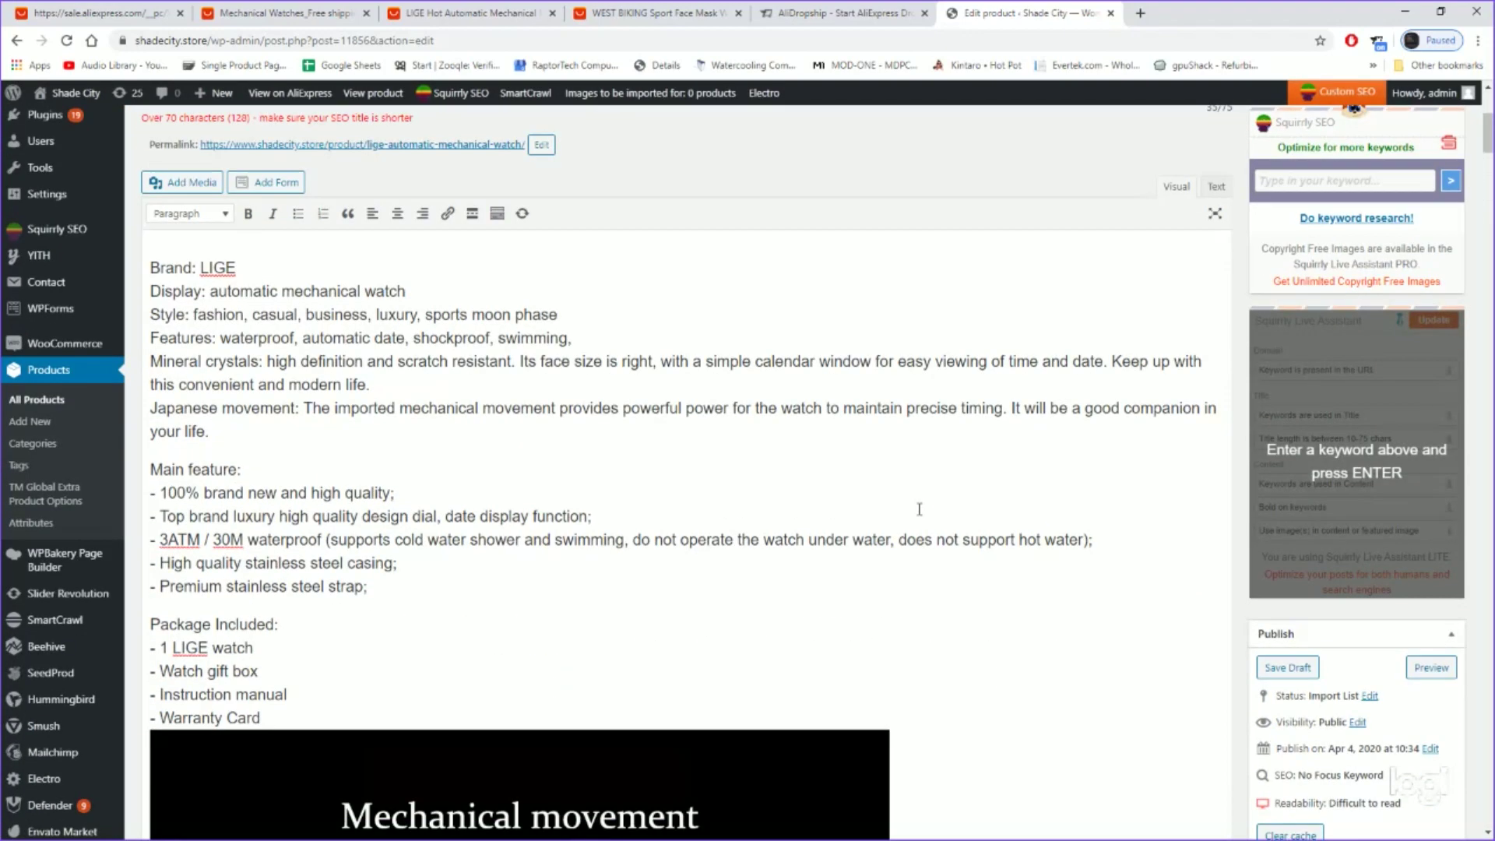
{"action": "scroll", "coordinate": [919, 511], "scroll_direction": "up", "scroll_amount": 5}
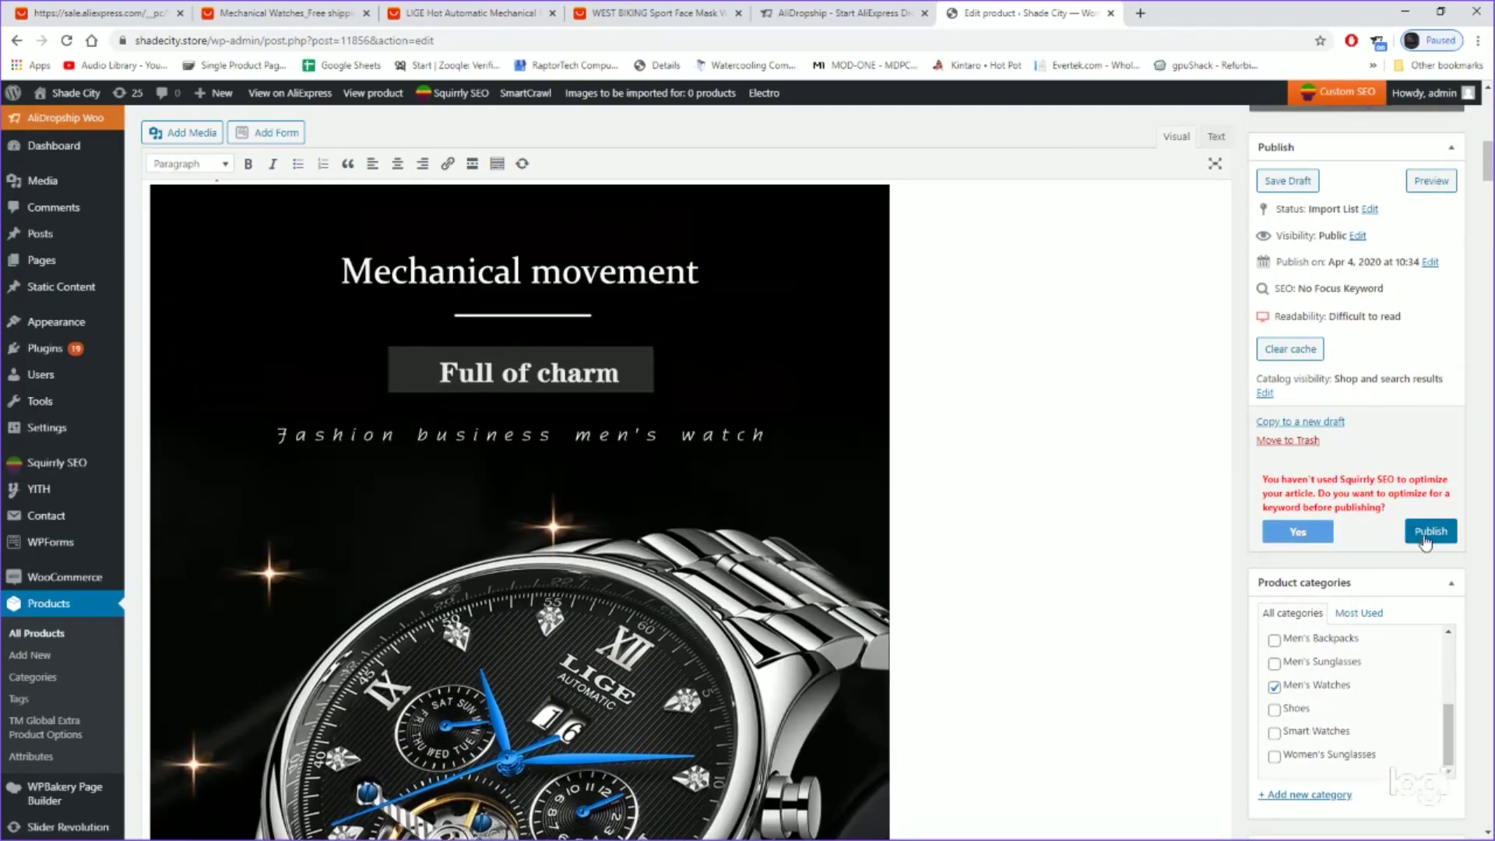
{"action": "left_click", "coordinate": [1419, 538]}
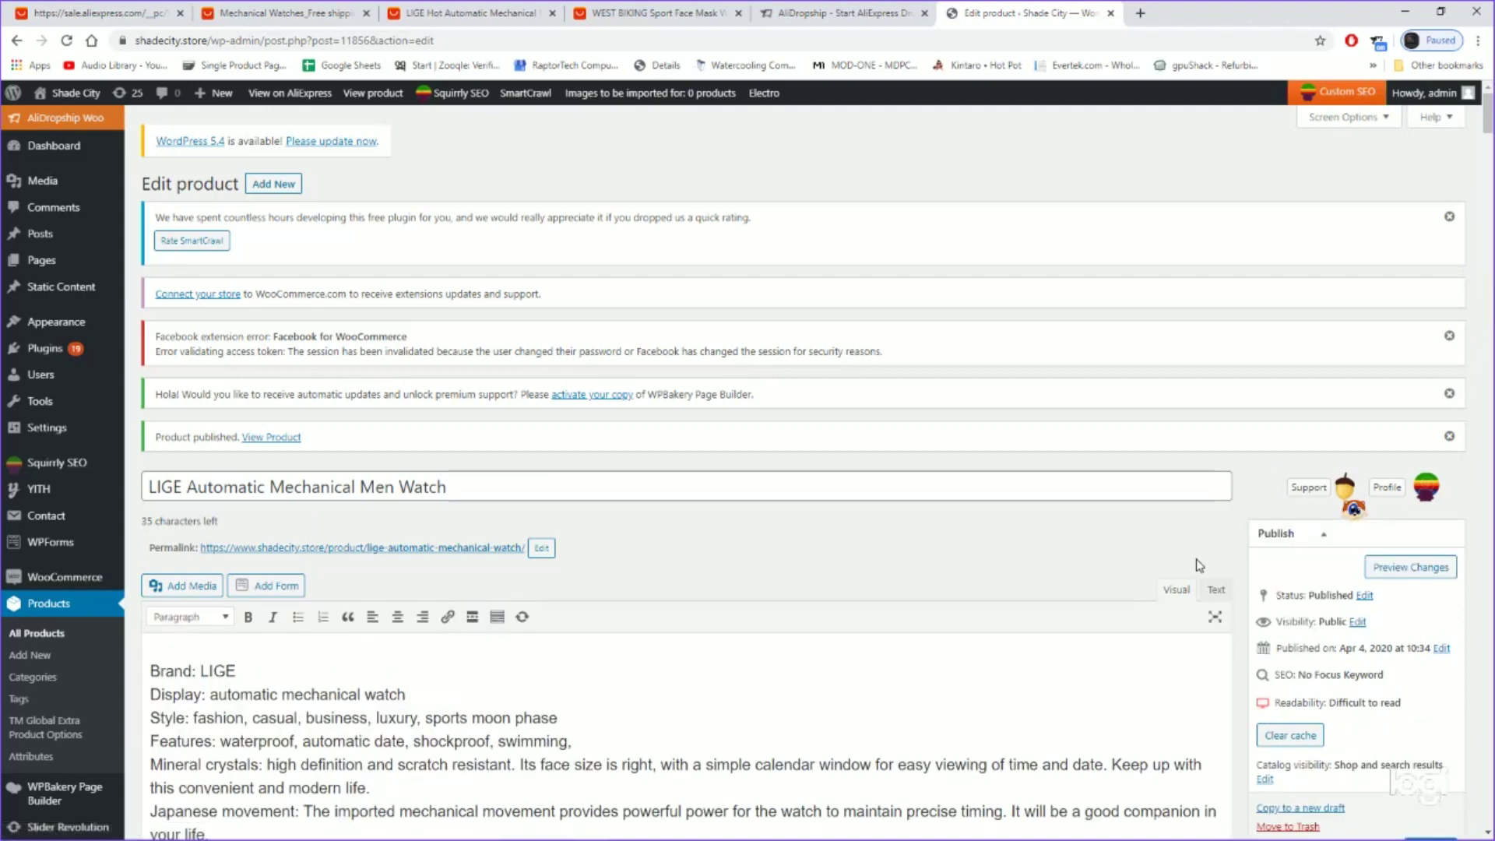
- Open the published LIGE Automatic Mechanical Men Watch product page in a new tab and switch to it
{"action": "scroll", "coordinate": [351, 380], "scroll_direction": "down", "scroll_amount": 3}
{"action": "scroll", "coordinate": [351, 379], "scroll_direction": "up", "scroll_amount": 1}
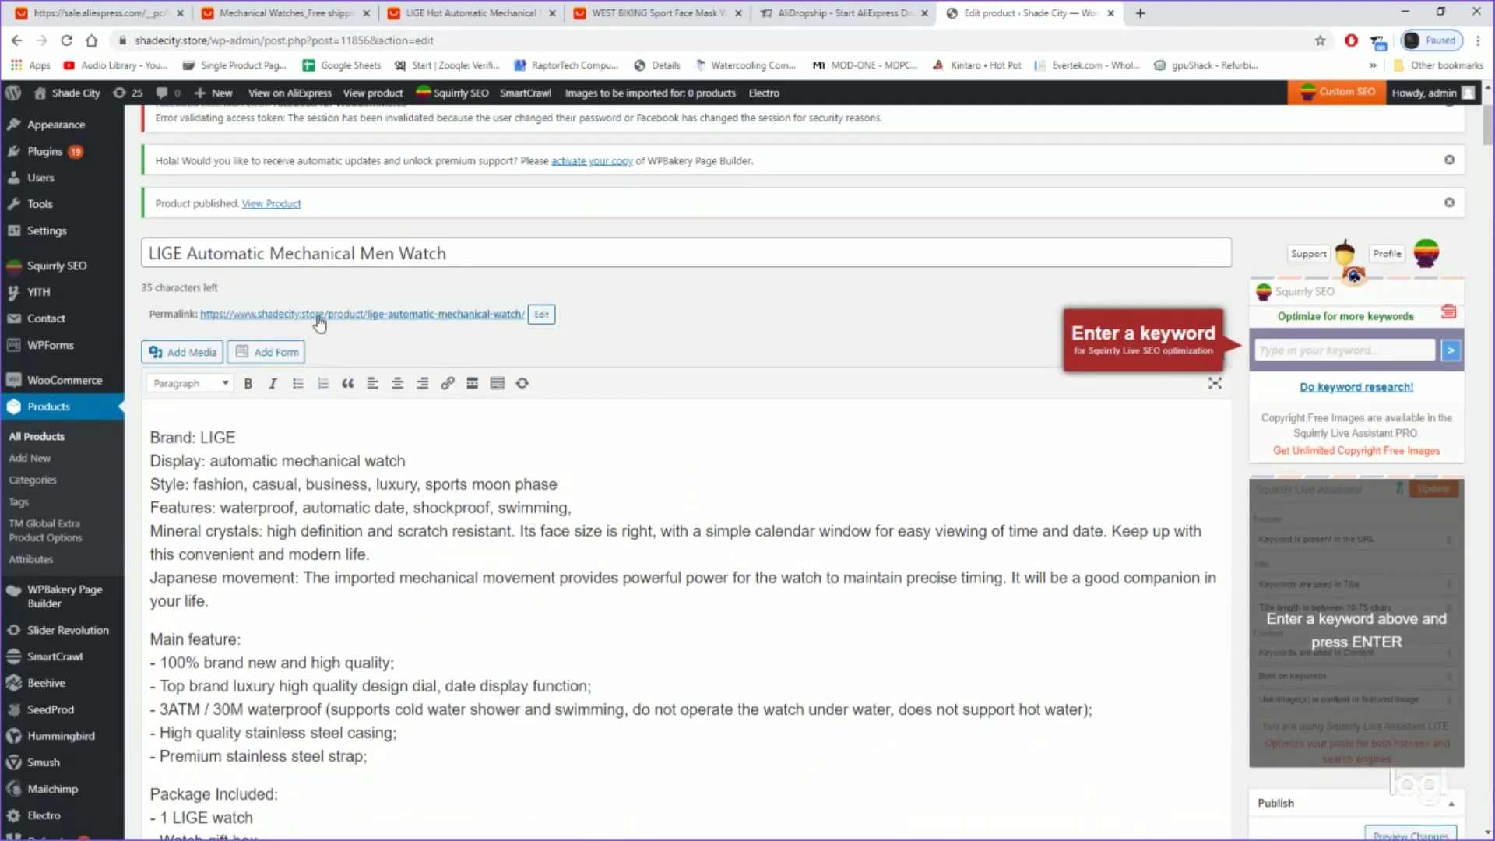
{"action": "right_click", "coordinate": [270, 209]}
{"action": "left_click", "coordinate": [327, 212]}
{"action": "left_click", "coordinate": [1161, 14]}
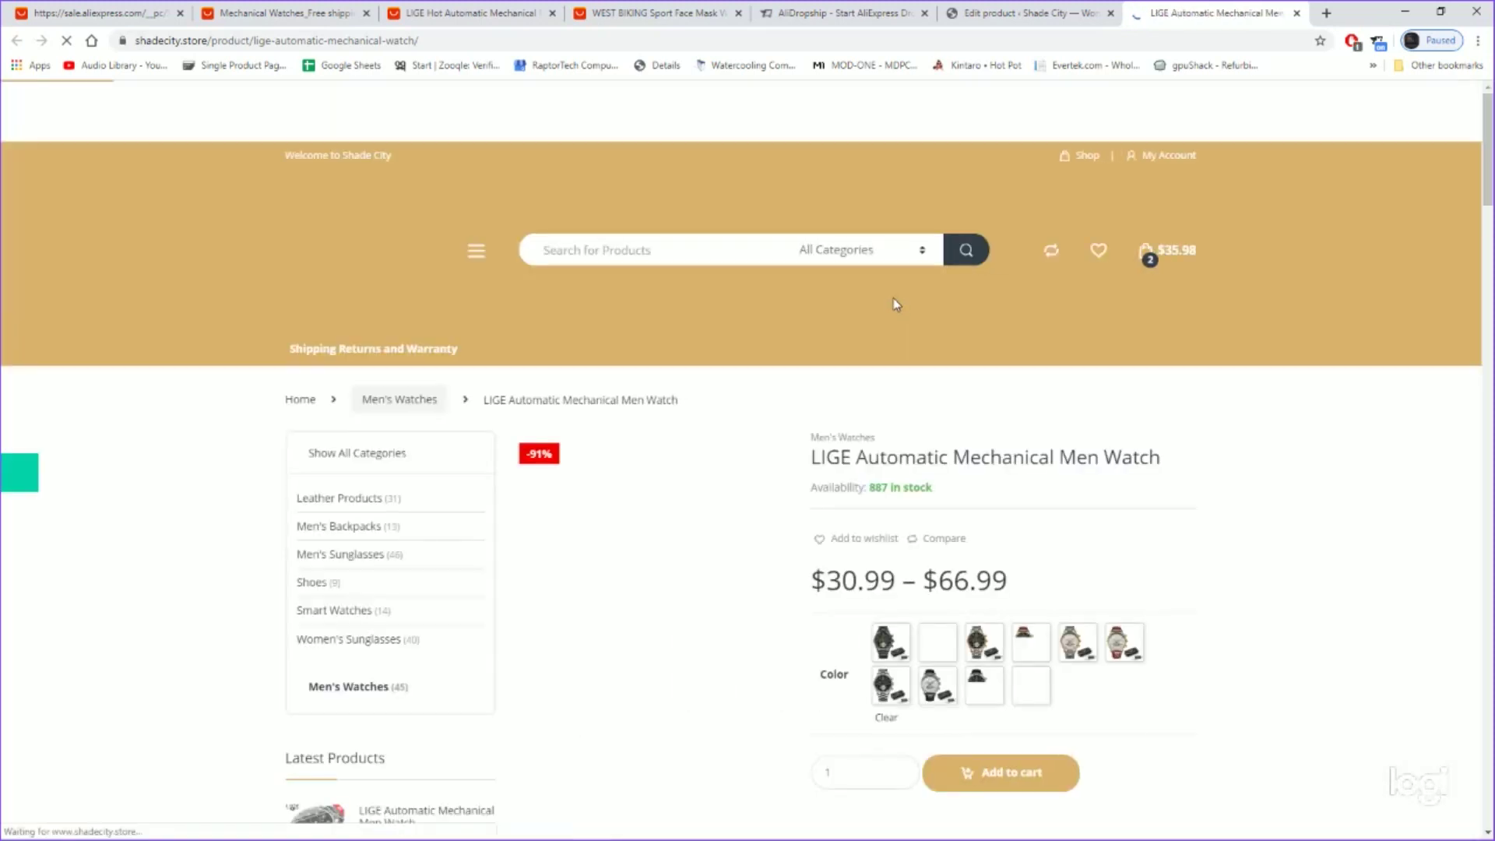
- Examine the gallery, title and price range of the LIGE watch on the storefront page
{"action": "scroll", "coordinate": [896, 343], "scroll_direction": "down", "scroll_amount": 1}
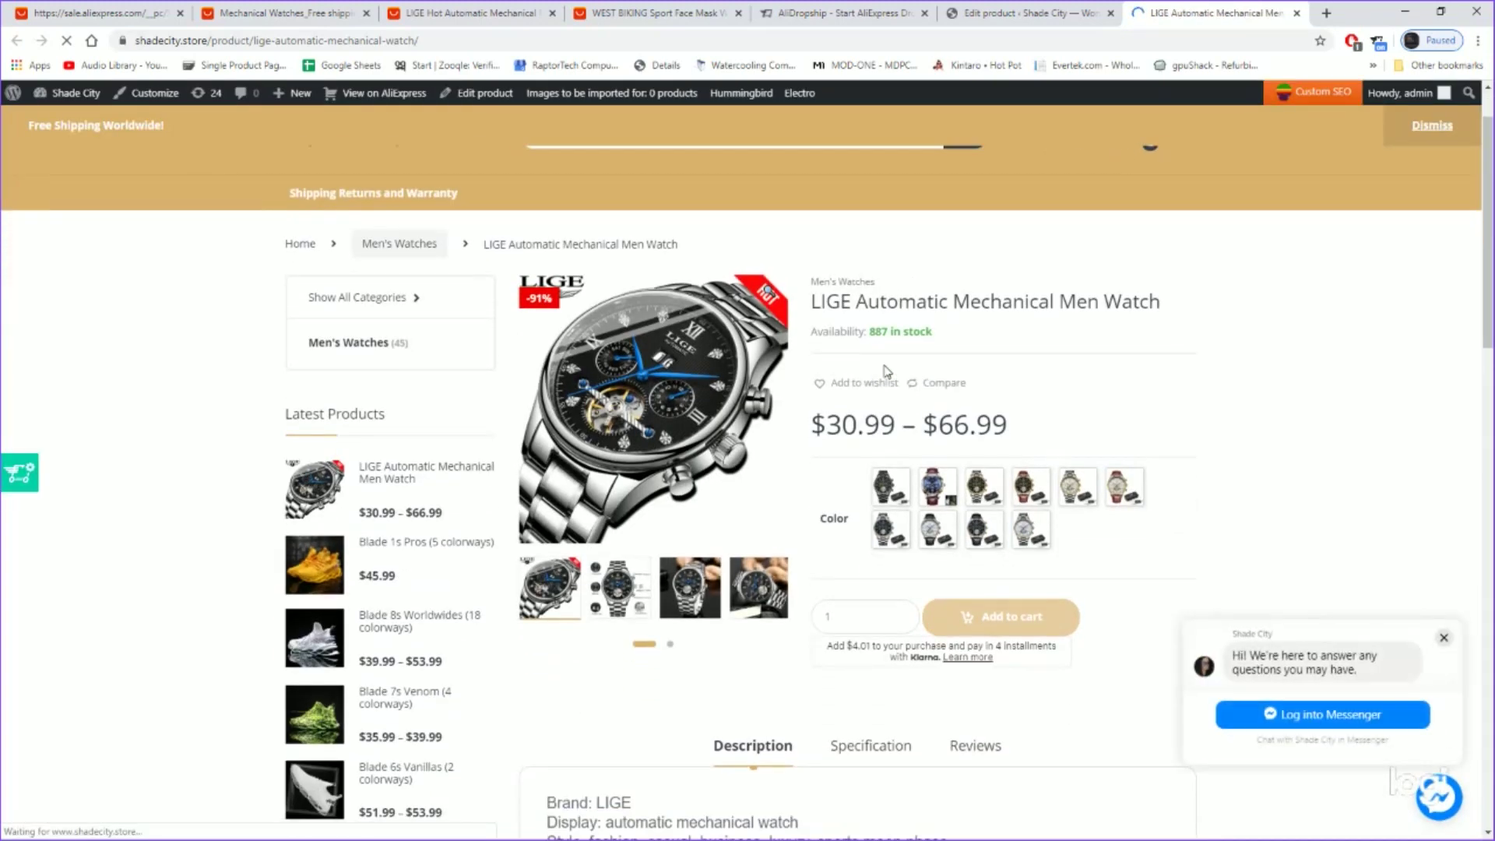
{"action": "scroll", "coordinate": [887, 372], "scroll_direction": "down", "scroll_amount": 1}
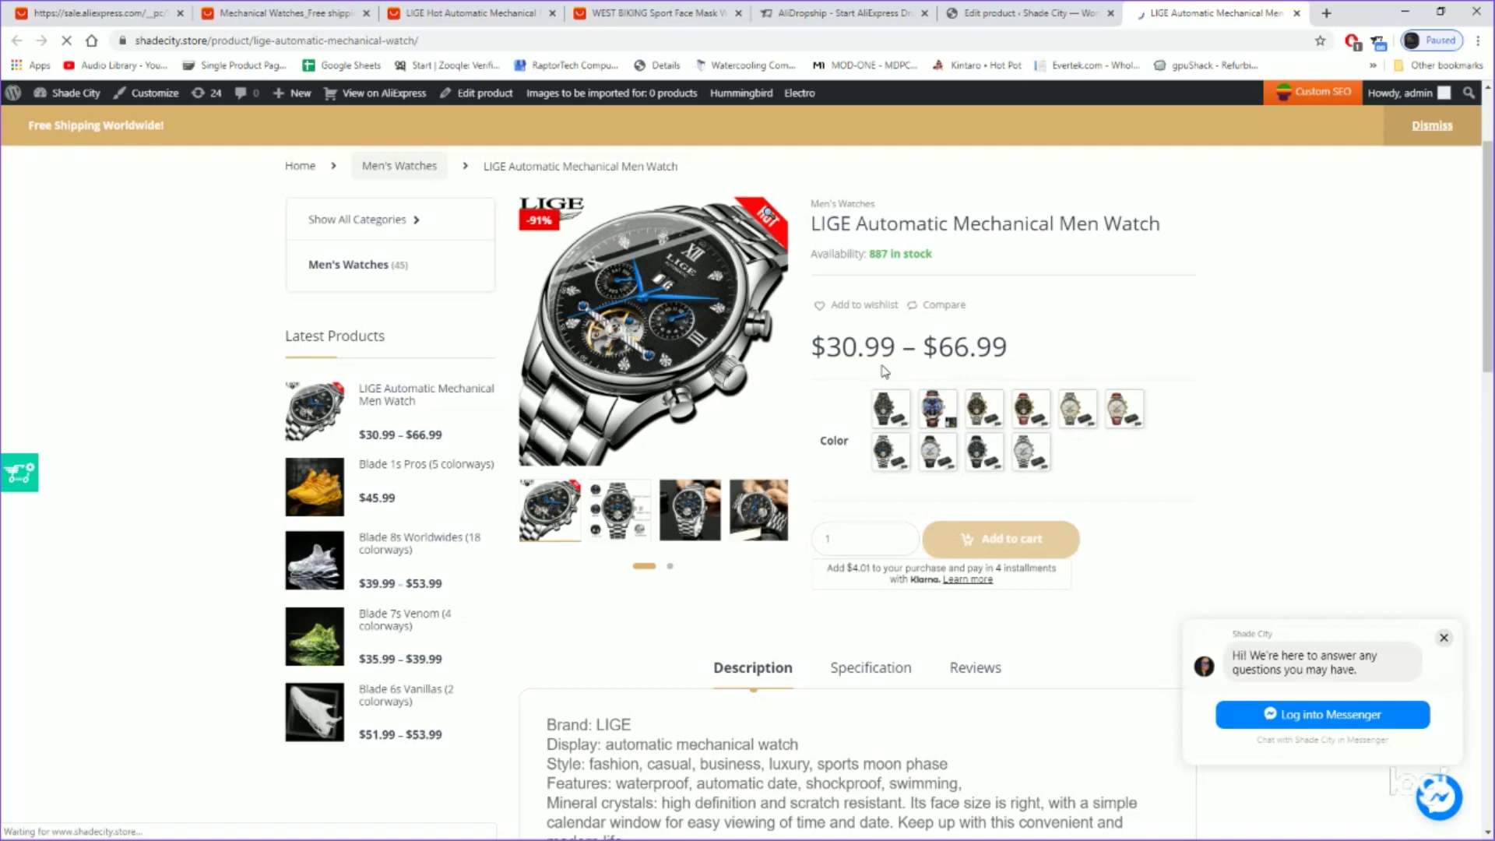
{"action": "left_click_drag", "start_coordinate": [826, 346], "coordinate": [1008, 346]}
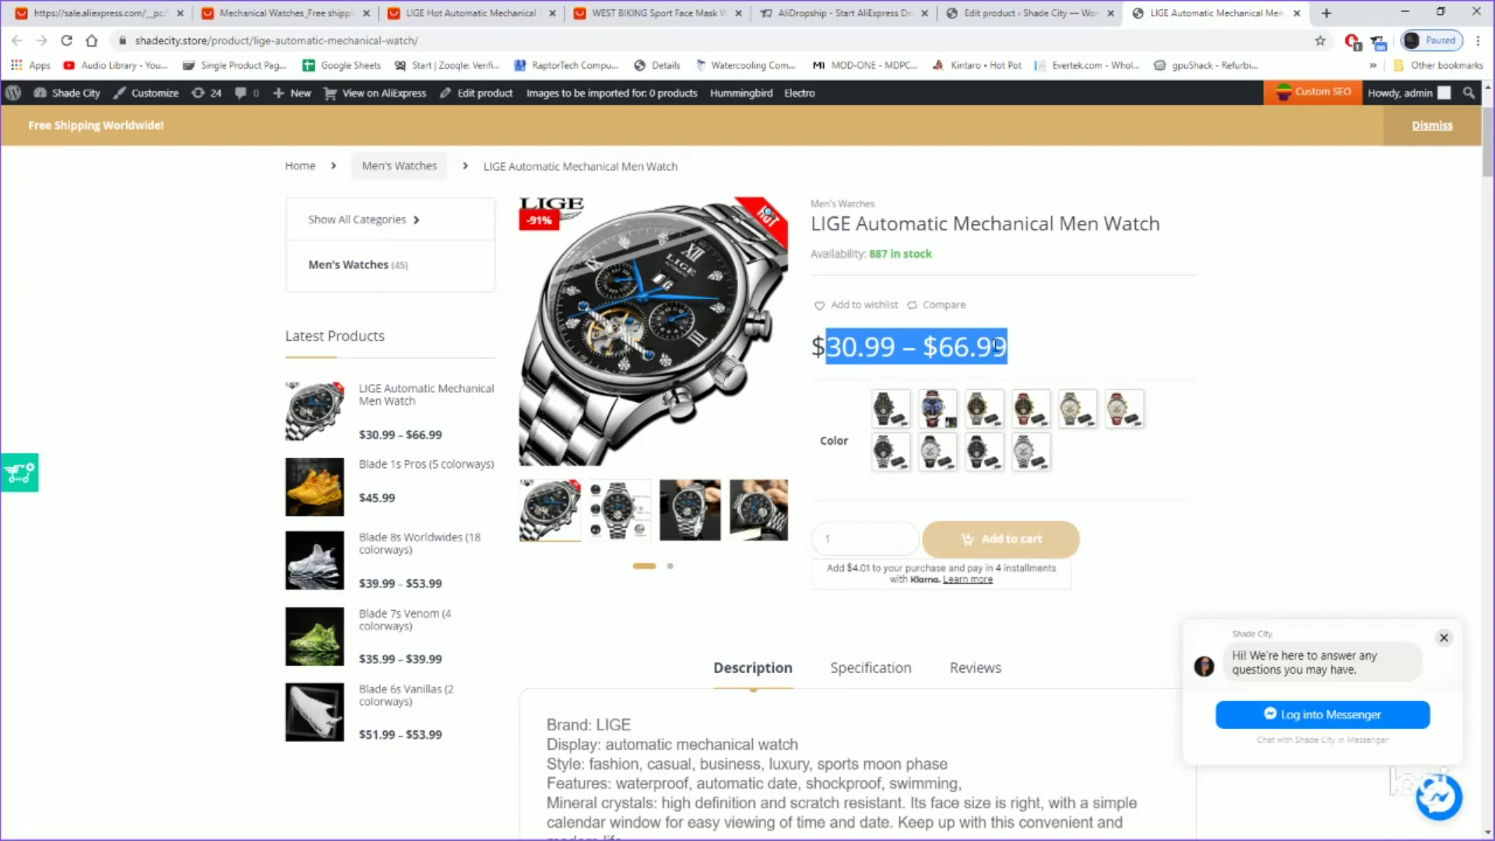
{"action": "left_click", "coordinate": [1067, 317]}
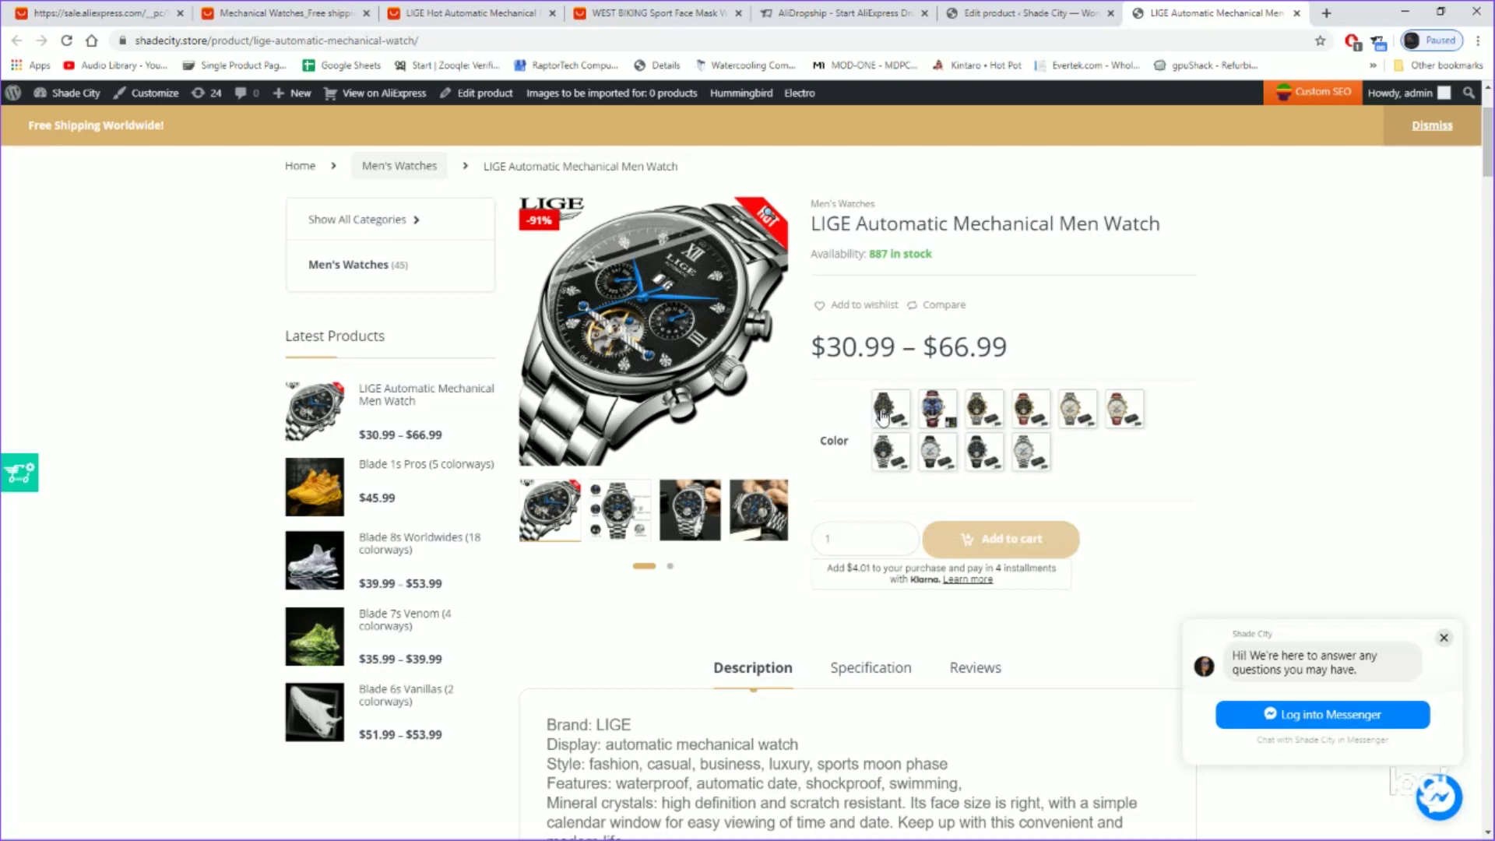
- Select several colour variations of the watch in turn to compare their pictures and prices
{"action": "left_click", "coordinate": [929, 412]}
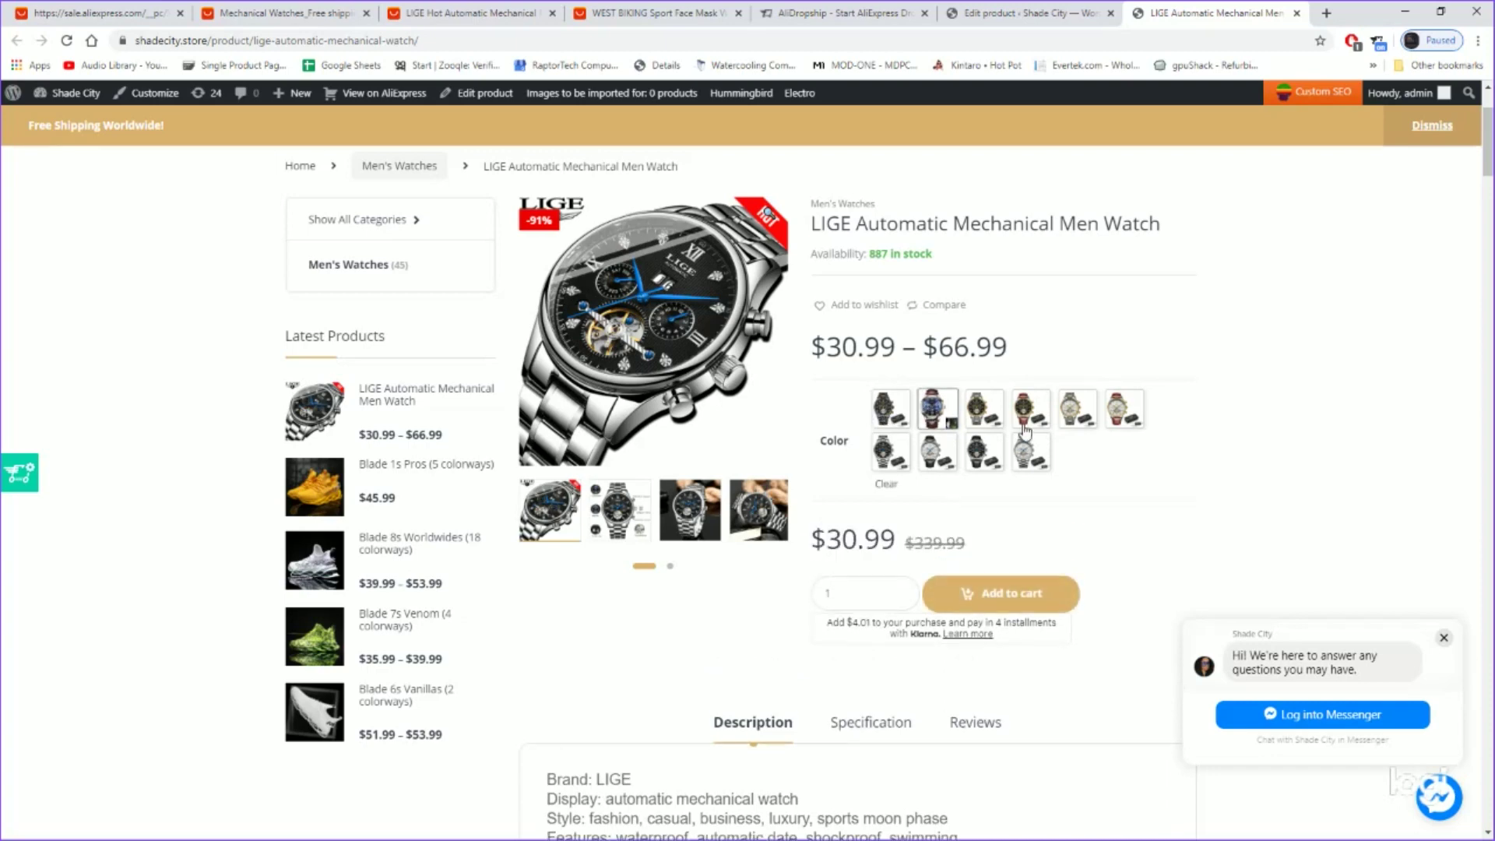
{"action": "left_click", "coordinate": [967, 410]}
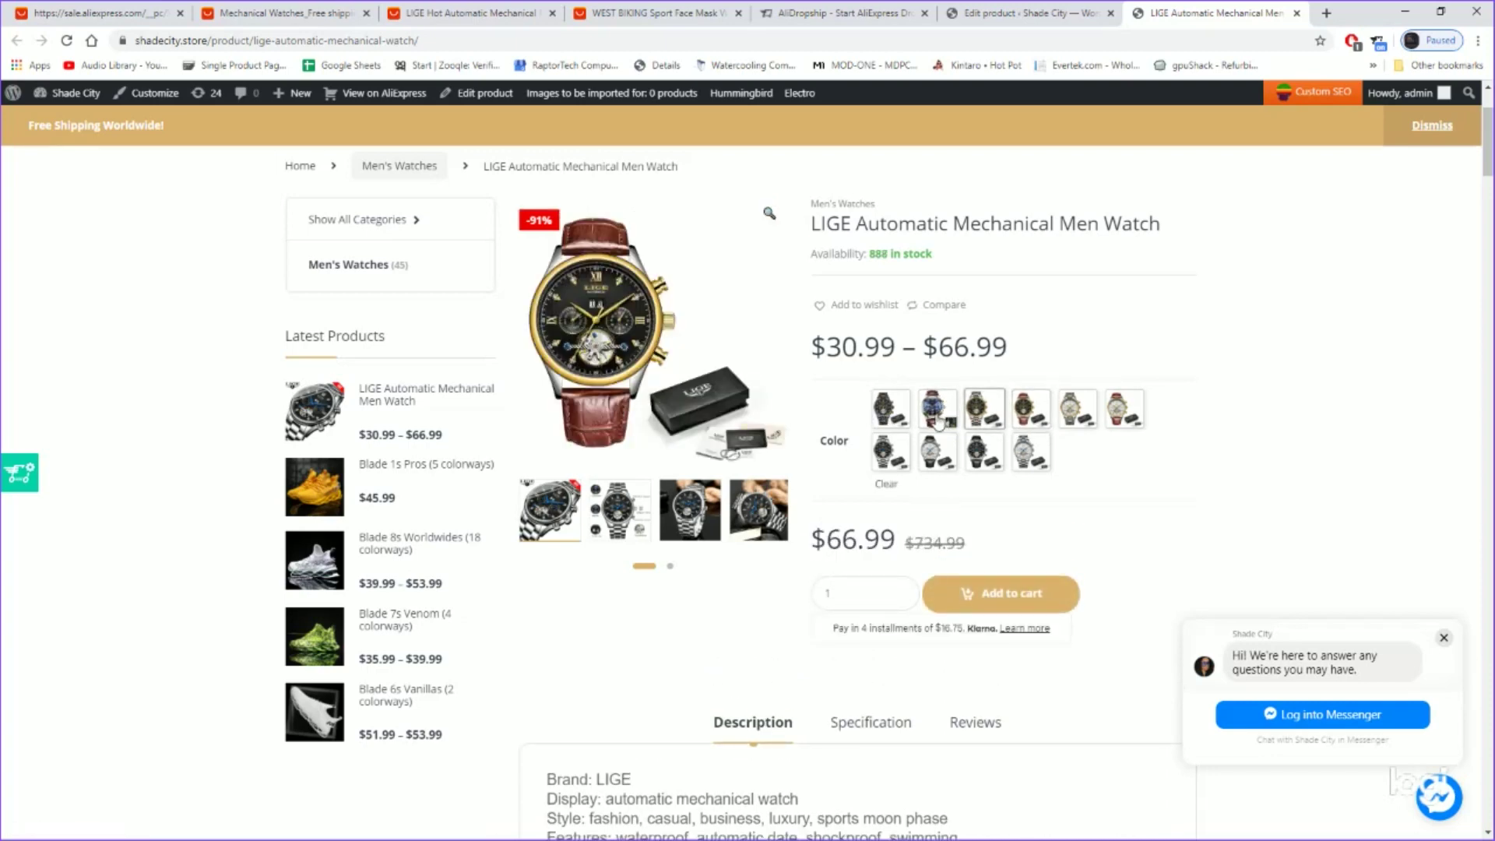
{"action": "left_click", "coordinate": [889, 456]}
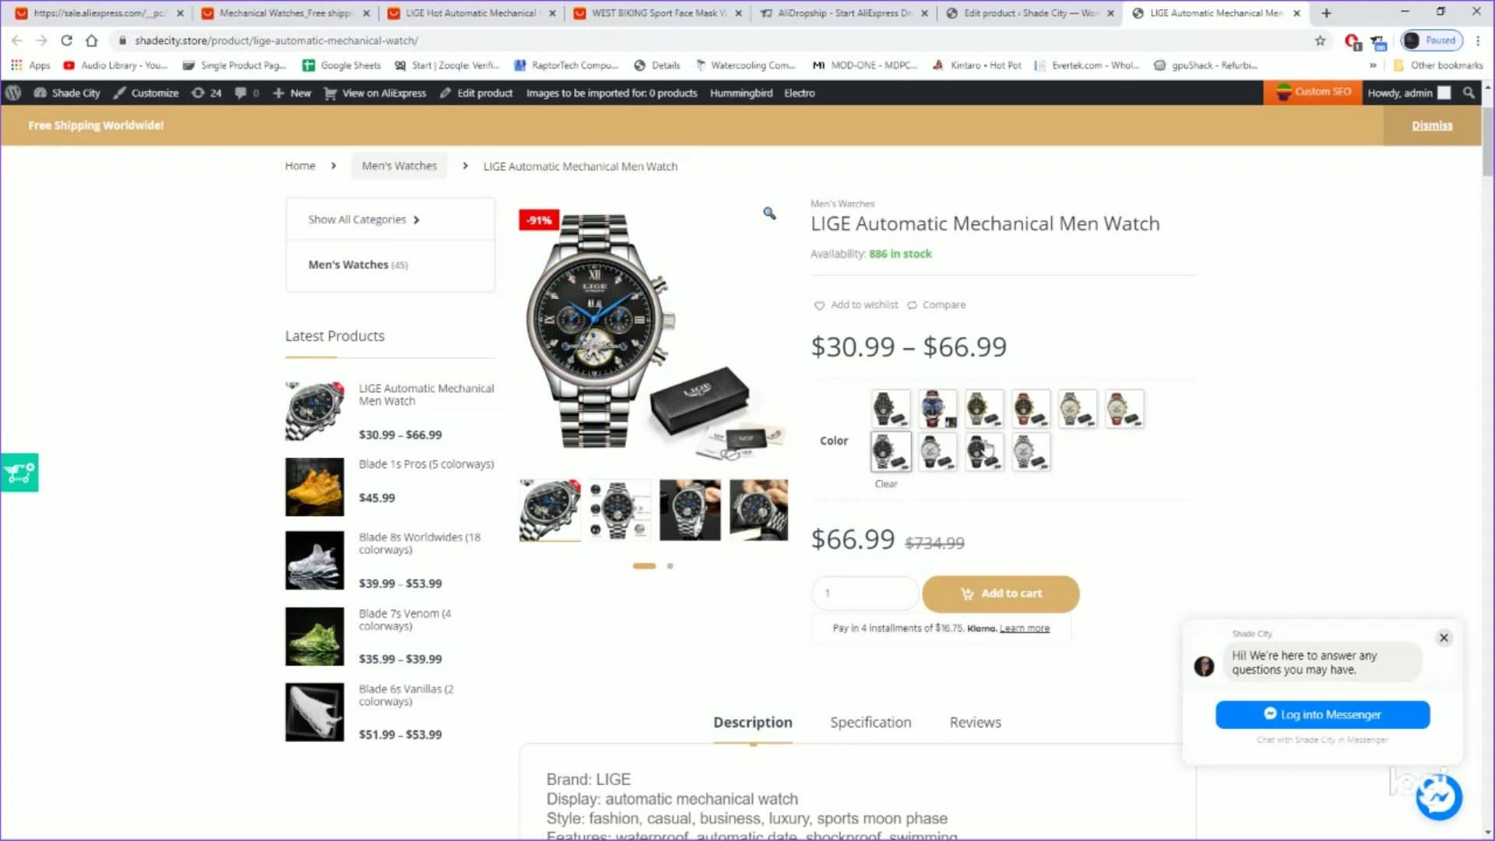
{"action": "left_click", "coordinate": [1074, 409]}
{"action": "left_click", "coordinate": [1129, 409]}
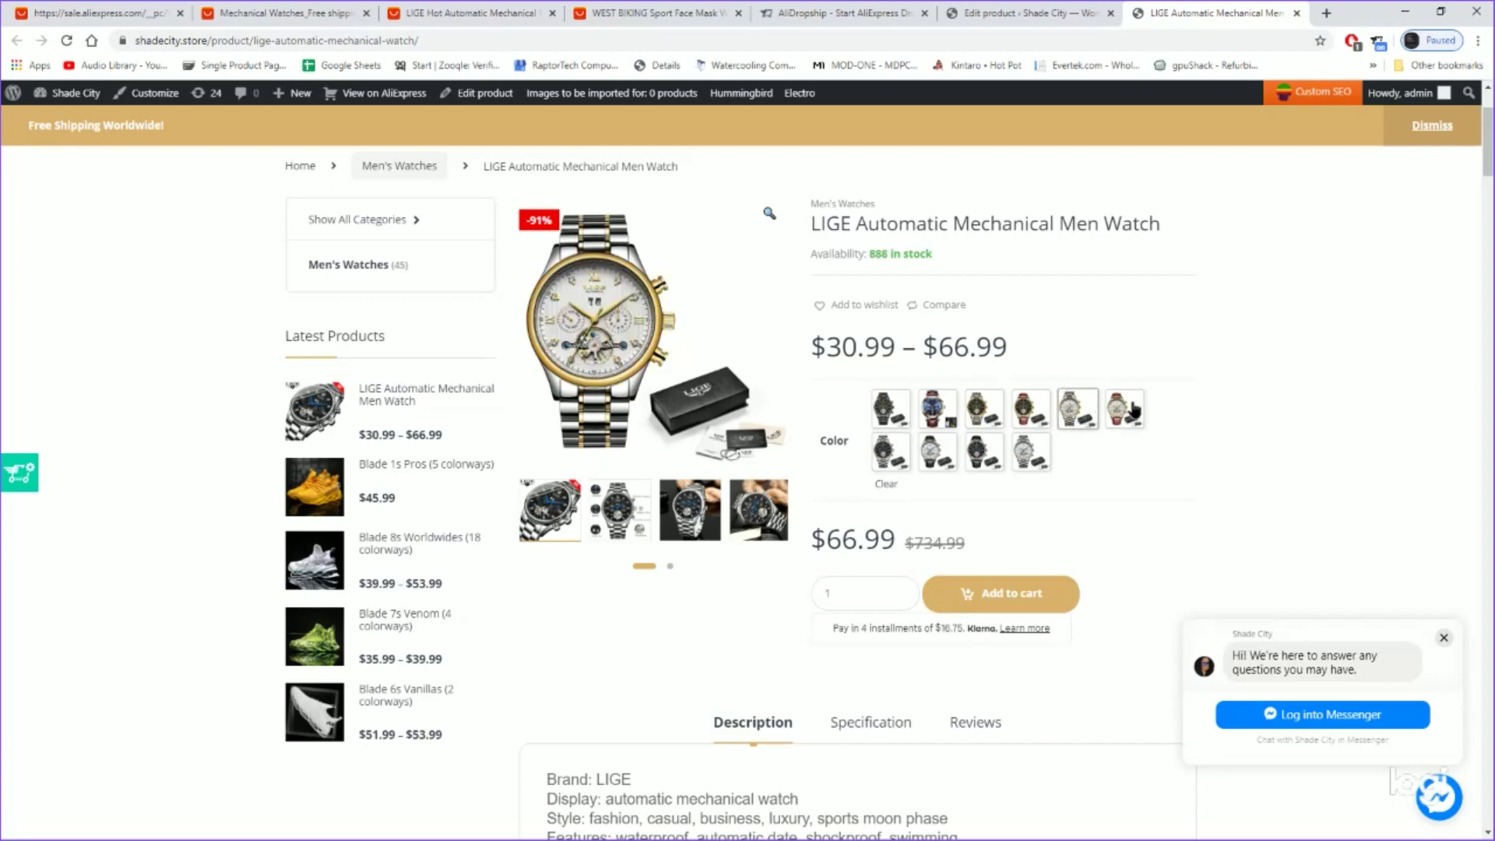
{"action": "left_click", "coordinate": [1031, 451]}
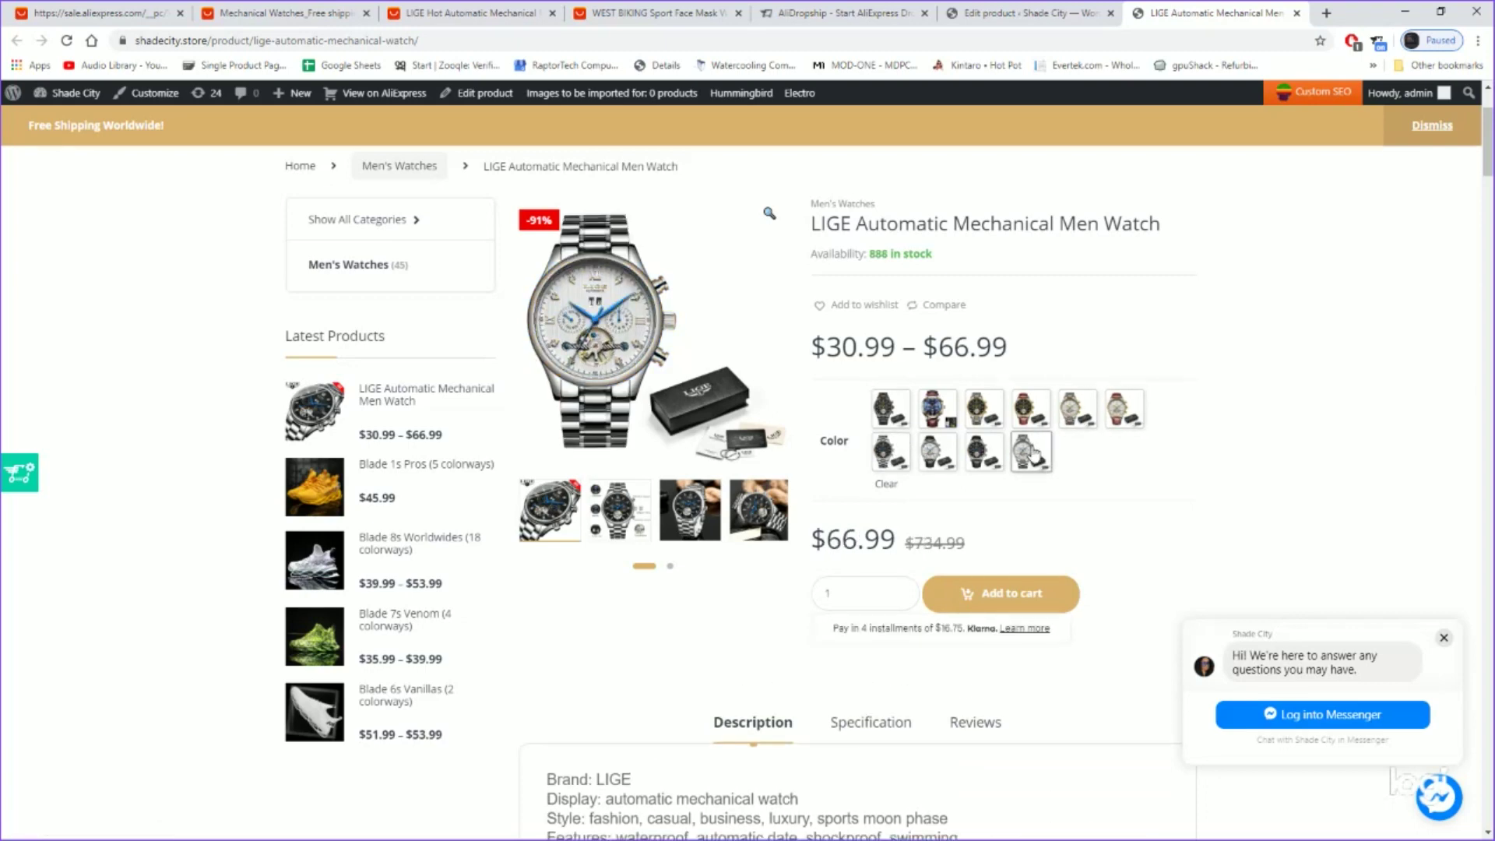
{"action": "left_click", "coordinate": [984, 451]}
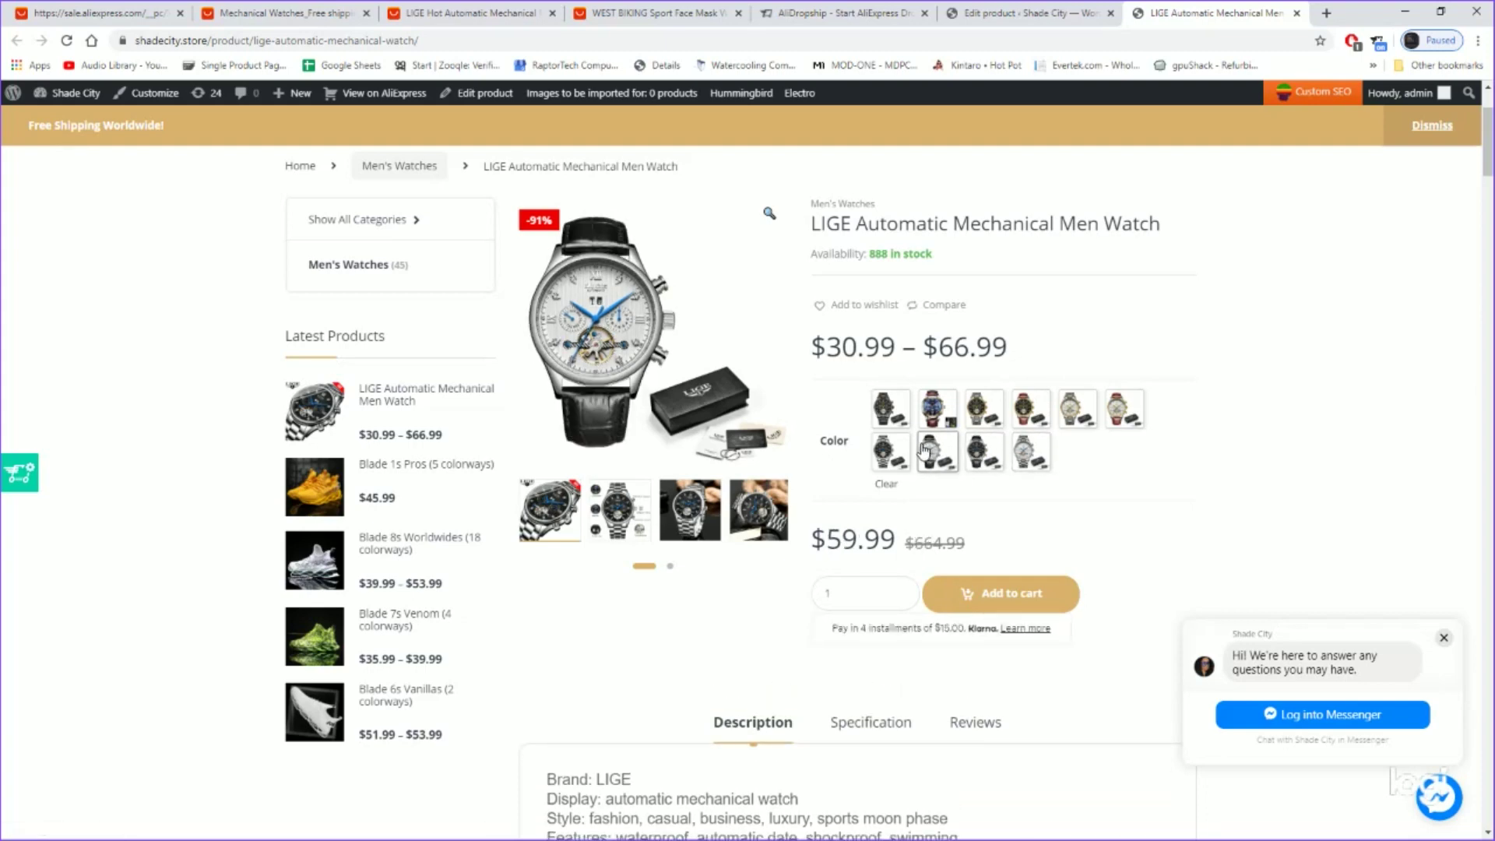
- Examine the watch's description text and its specification table on the product page
{"action": "scroll", "coordinate": [923, 449], "scroll_direction": "down", "scroll_amount": 4}
{"action": "scroll", "coordinate": [923, 449], "scroll_direction": "down", "scroll_amount": 4}
{"action": "scroll", "coordinate": [919, 444], "scroll_direction": "up", "scroll_amount": 2}
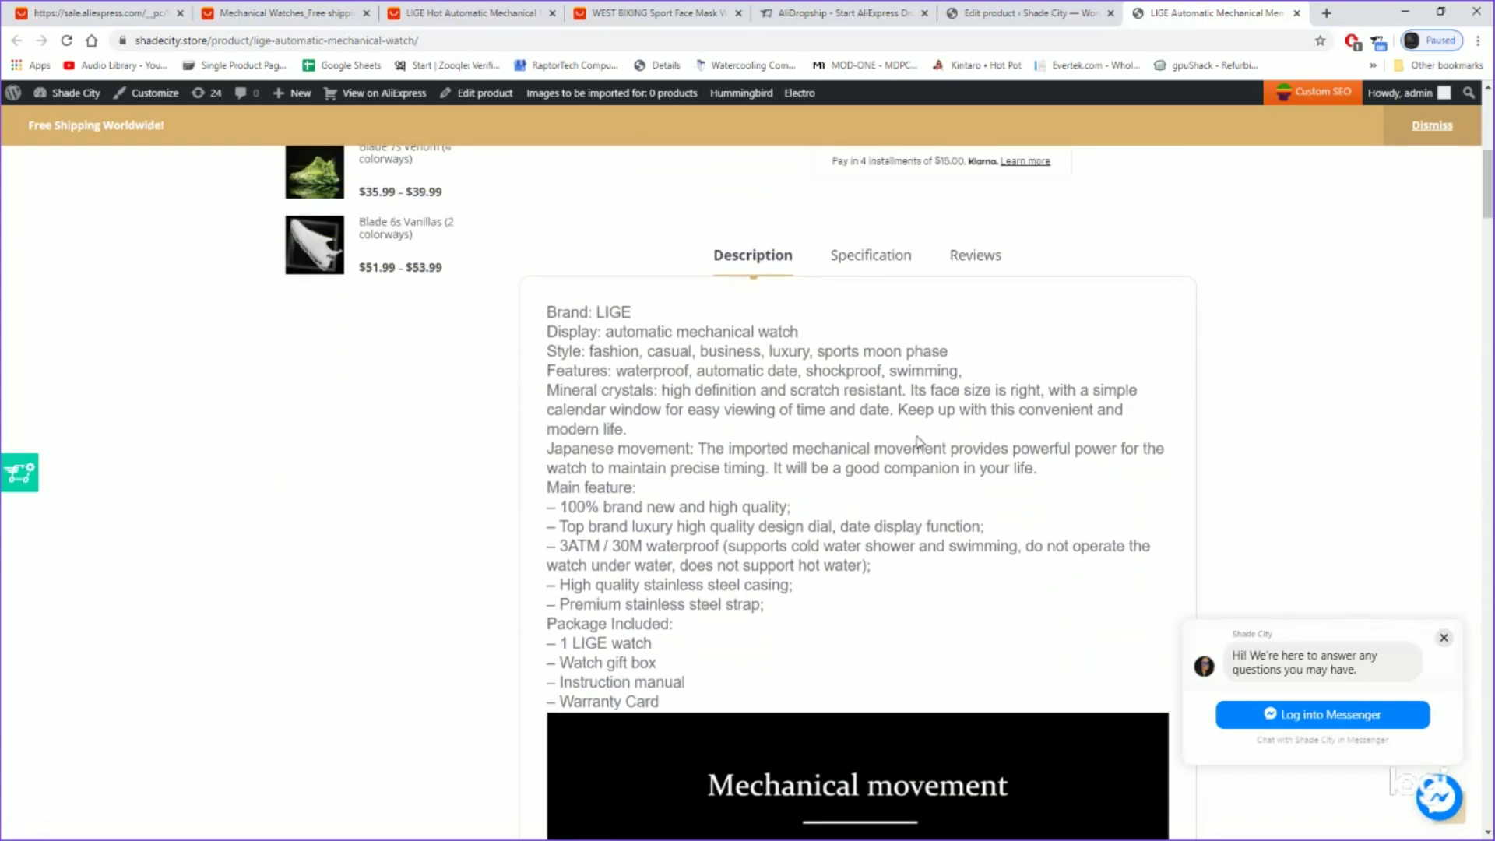
{"action": "left_click", "coordinate": [857, 263]}
{"action": "scroll", "coordinate": [869, 268], "scroll_direction": "down", "scroll_amount": 3}
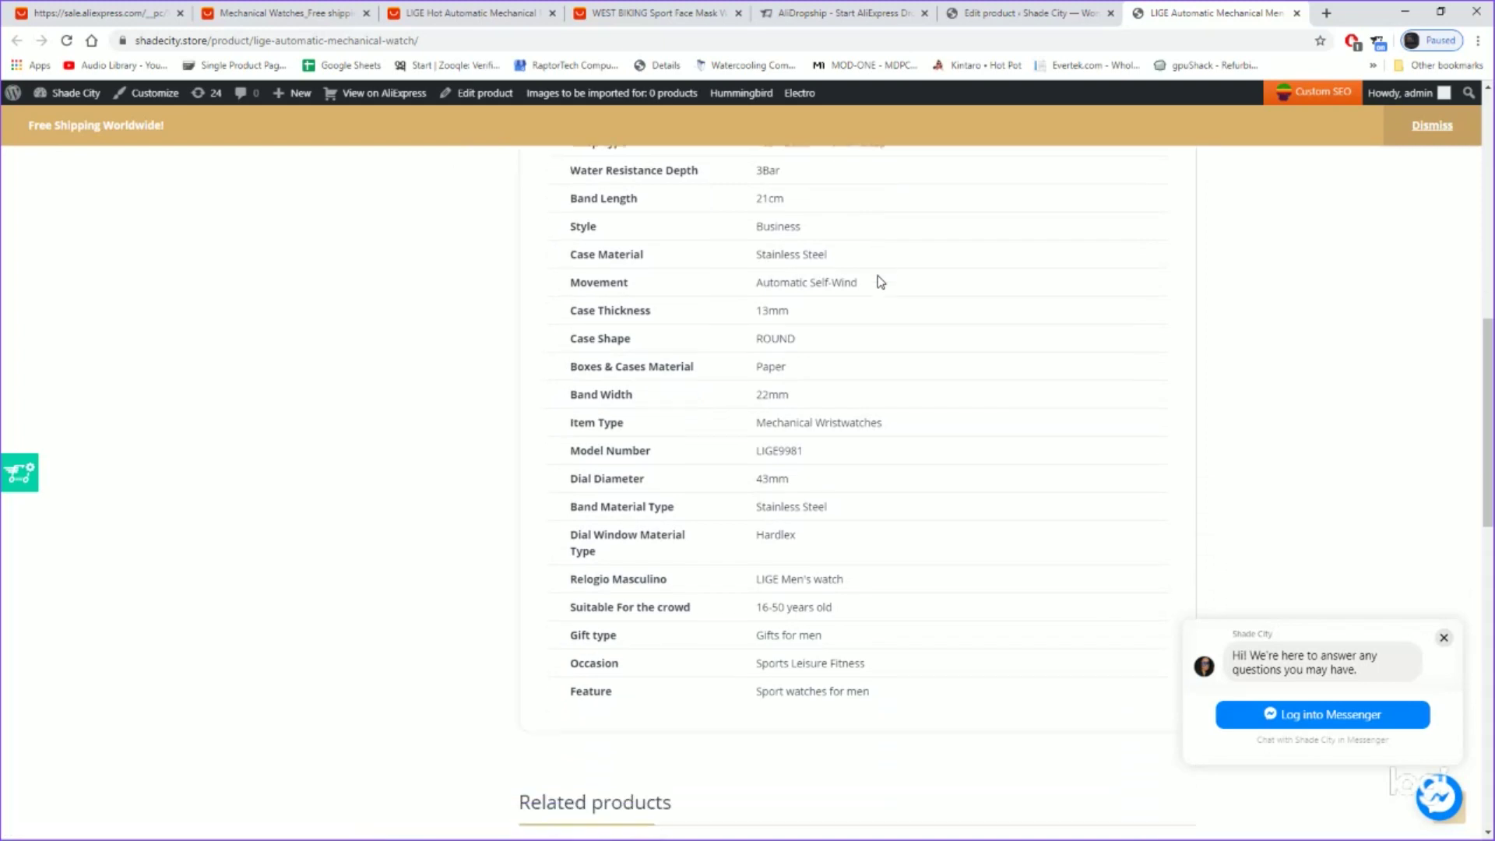
{"action": "scroll", "coordinate": [878, 296], "scroll_direction": "up", "scroll_amount": 2}
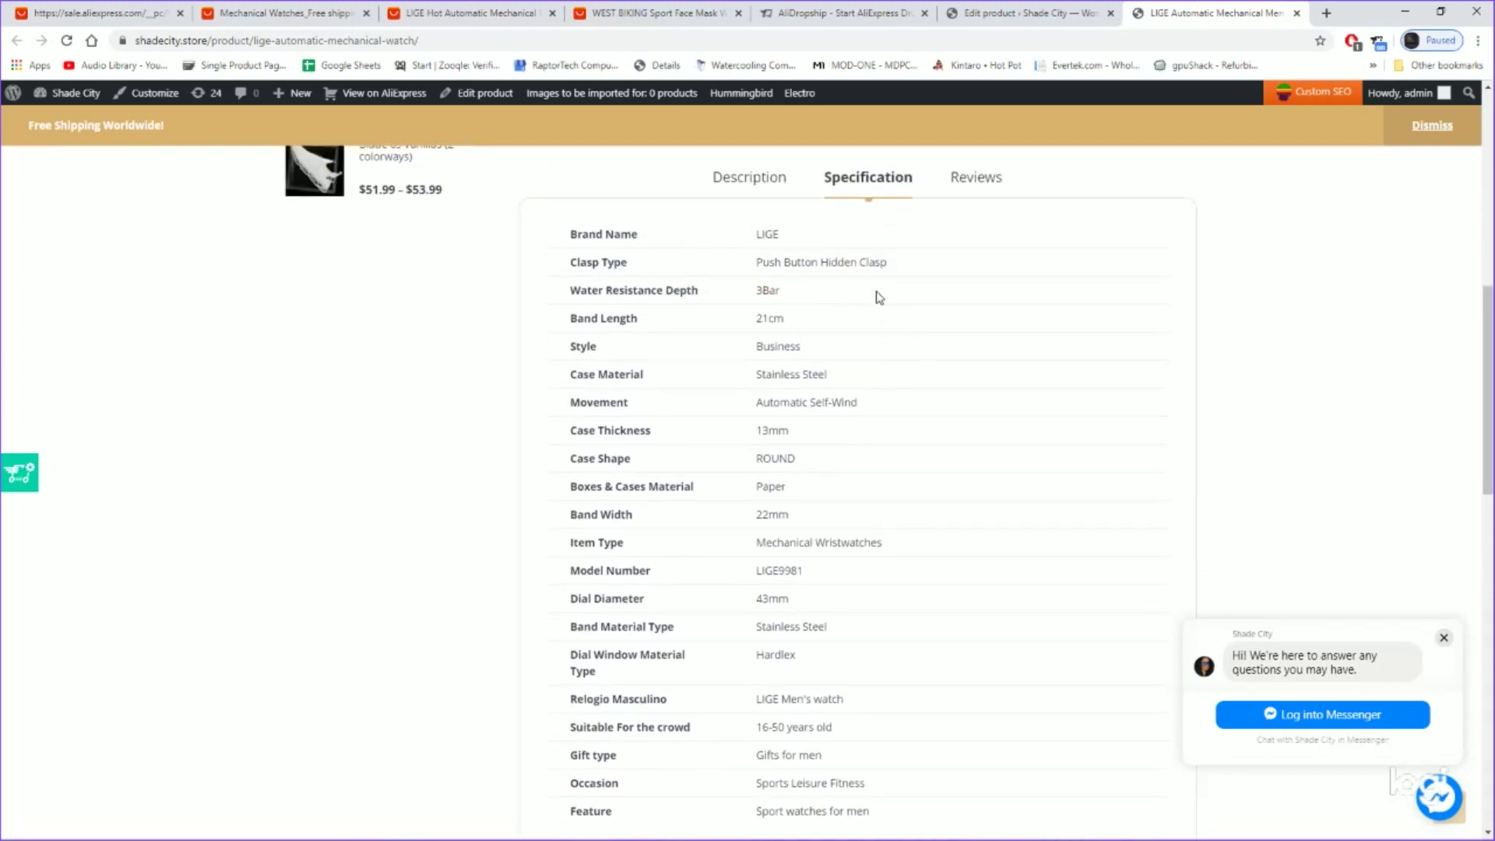
{"action": "scroll", "coordinate": [866, 285], "scroll_direction": "down", "scroll_amount": 1}
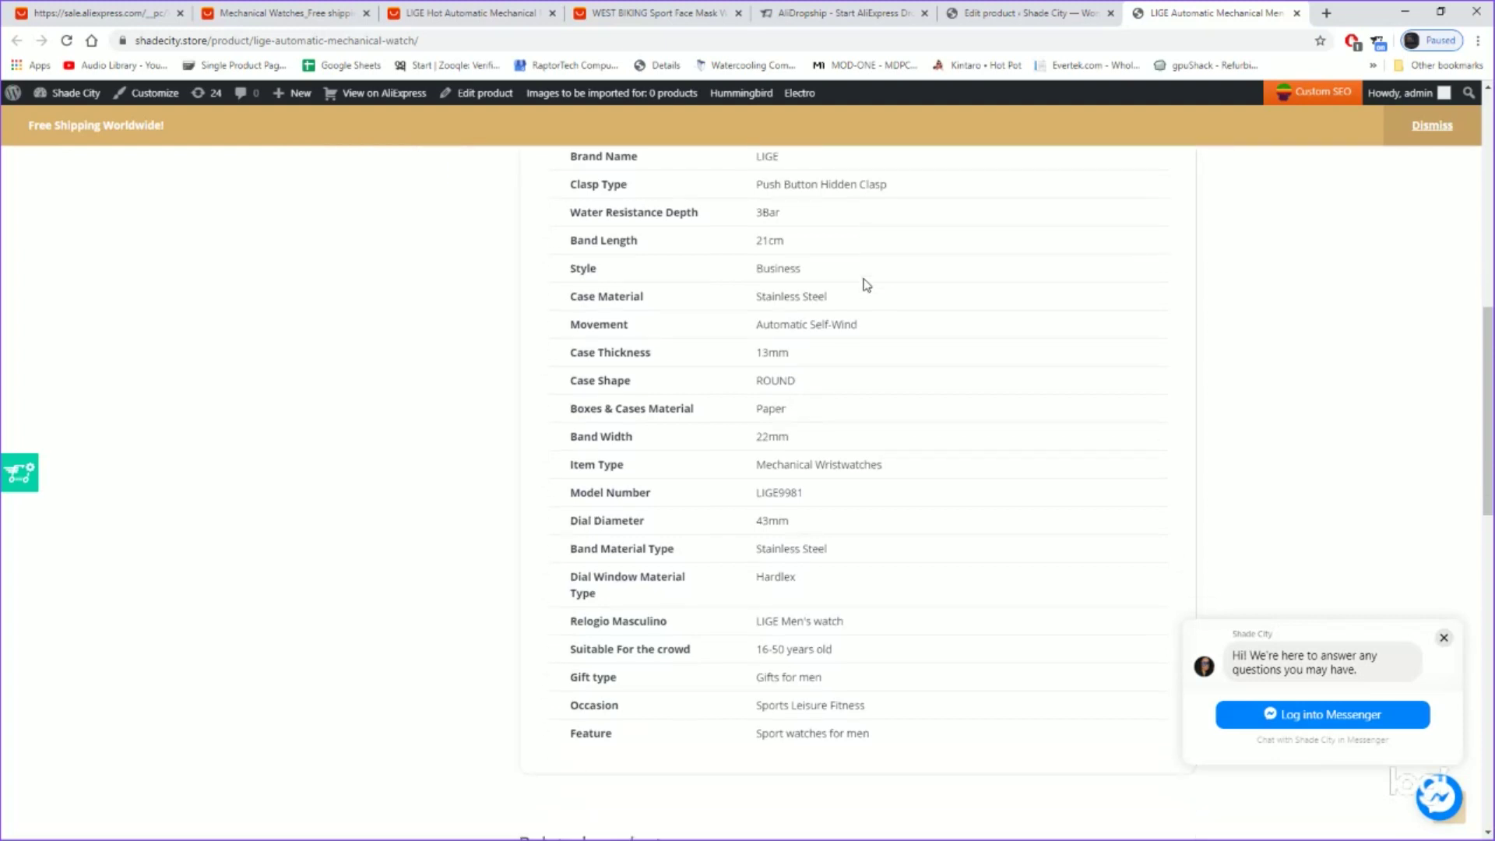
{"action": "scroll", "coordinate": [865, 285], "scroll_direction": "down", "scroll_amount": 2}
{"action": "scroll", "coordinate": [863, 286], "scroll_direction": "up", "scroll_amount": 4}
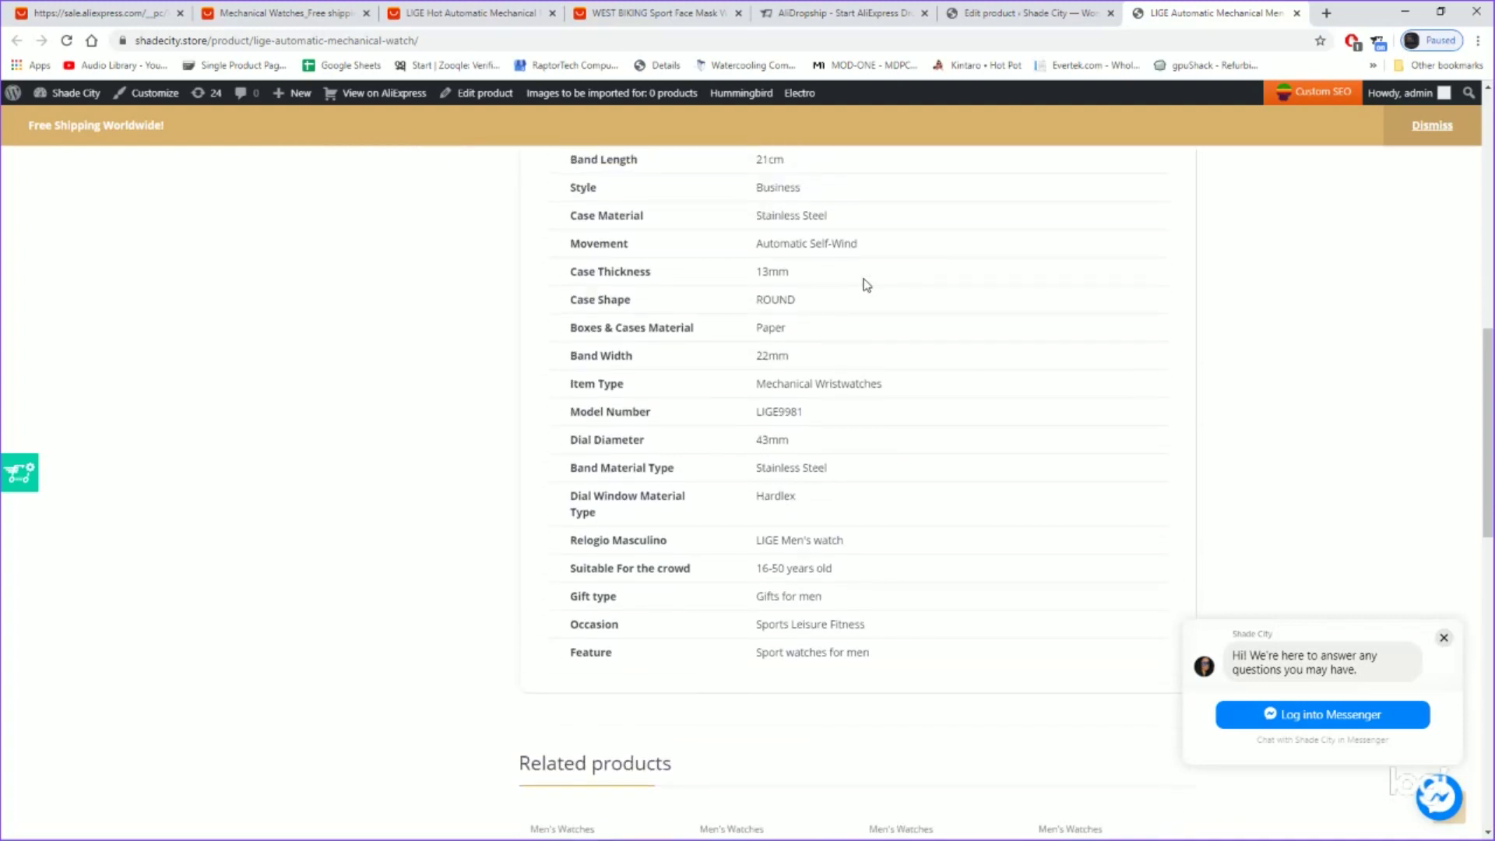
- Return to the description and review its images down to the related products, ending back up the page
{"action": "left_click", "coordinate": [759, 253]}
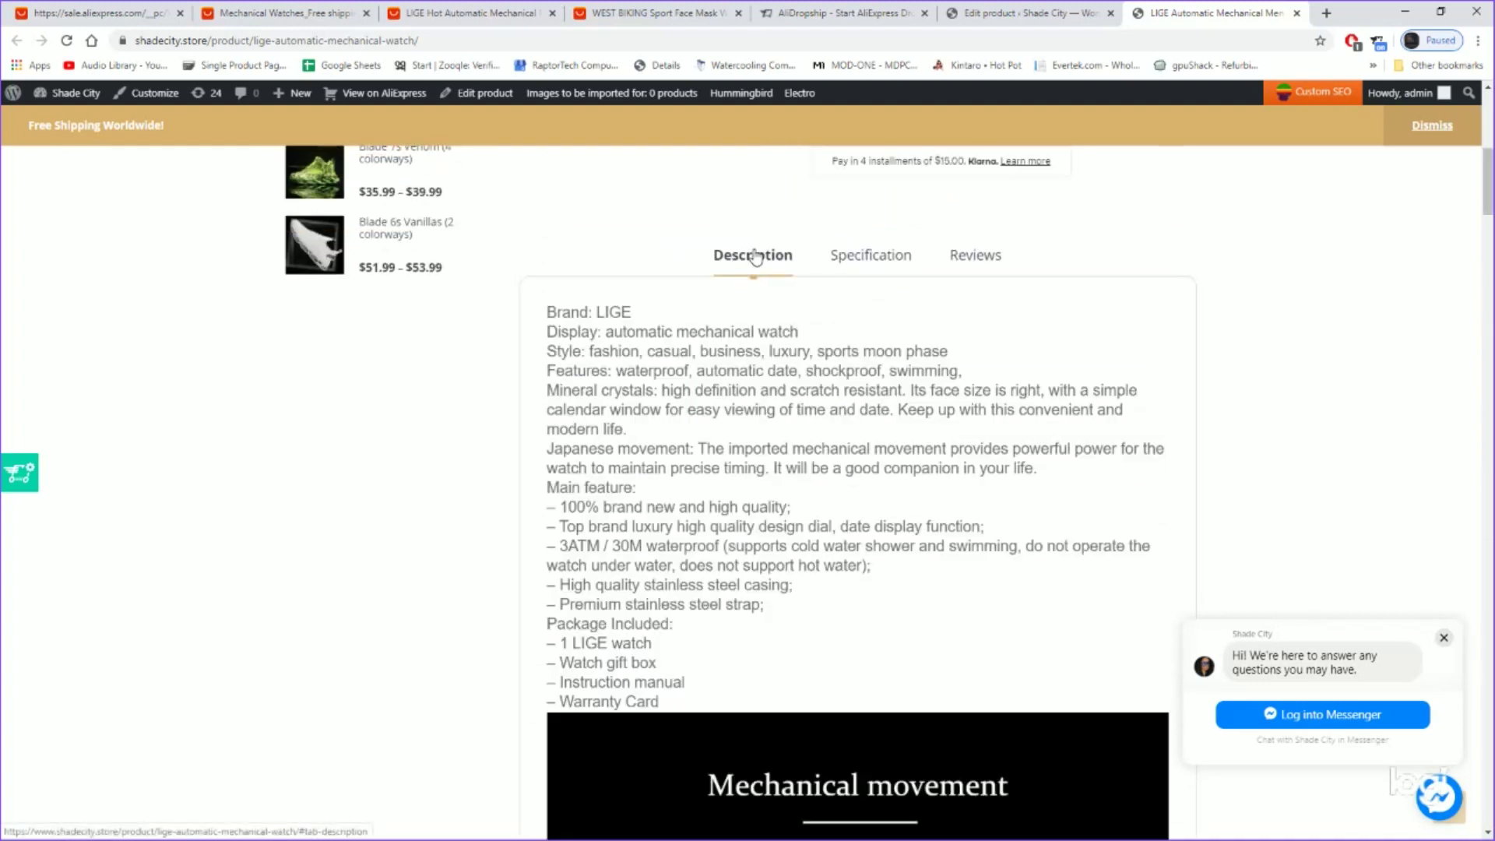
{"action": "scroll", "coordinate": [762, 253], "scroll_direction": "down", "scroll_amount": 9}
{"action": "scroll", "coordinate": [762, 251], "scroll_direction": "down", "scroll_amount": 20}
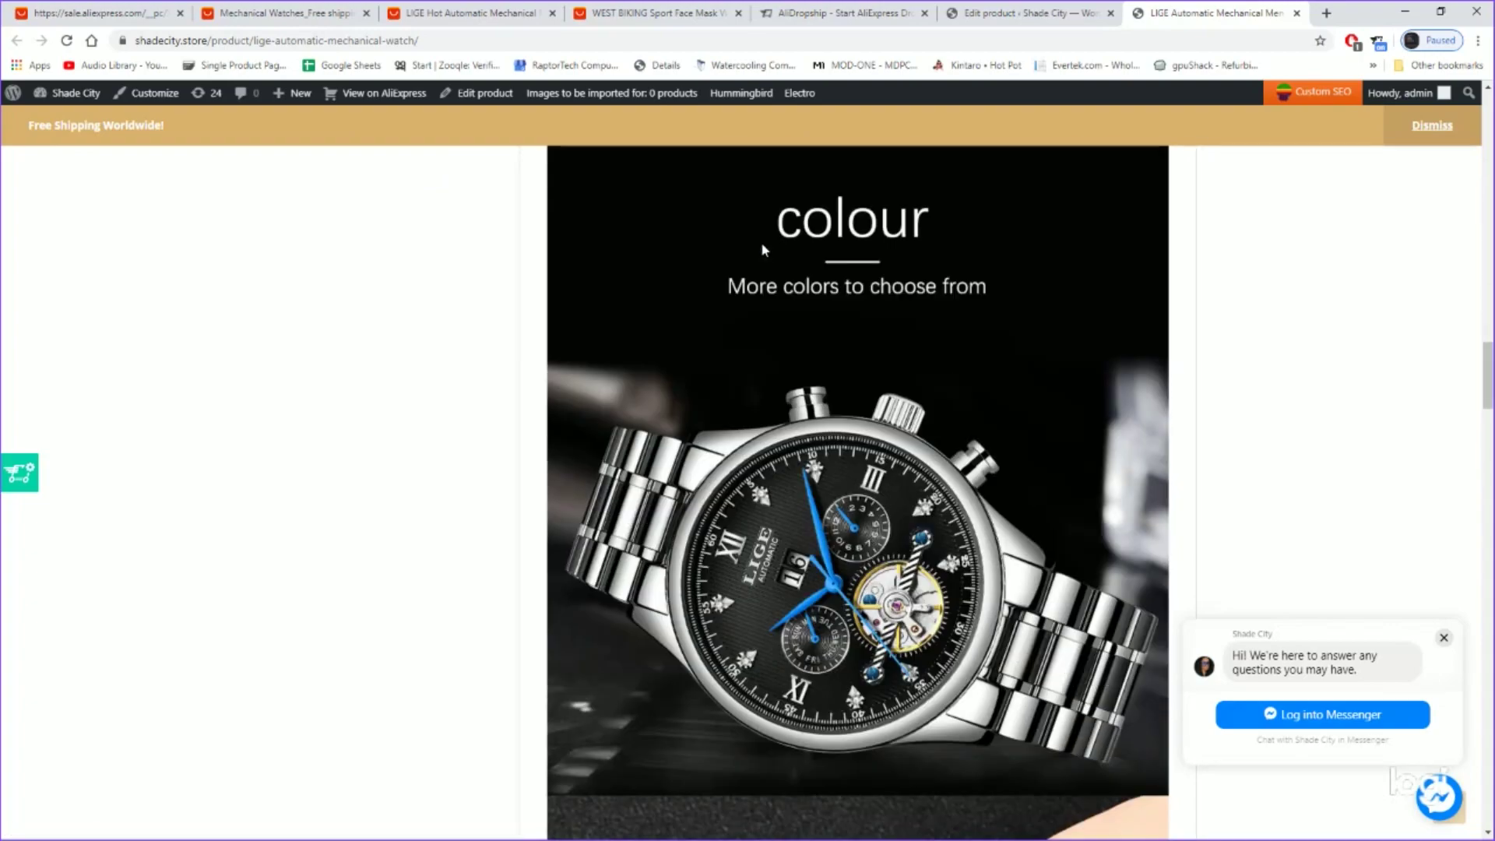
{"action": "scroll", "coordinate": [763, 249], "scroll_direction": "down", "scroll_amount": 20}
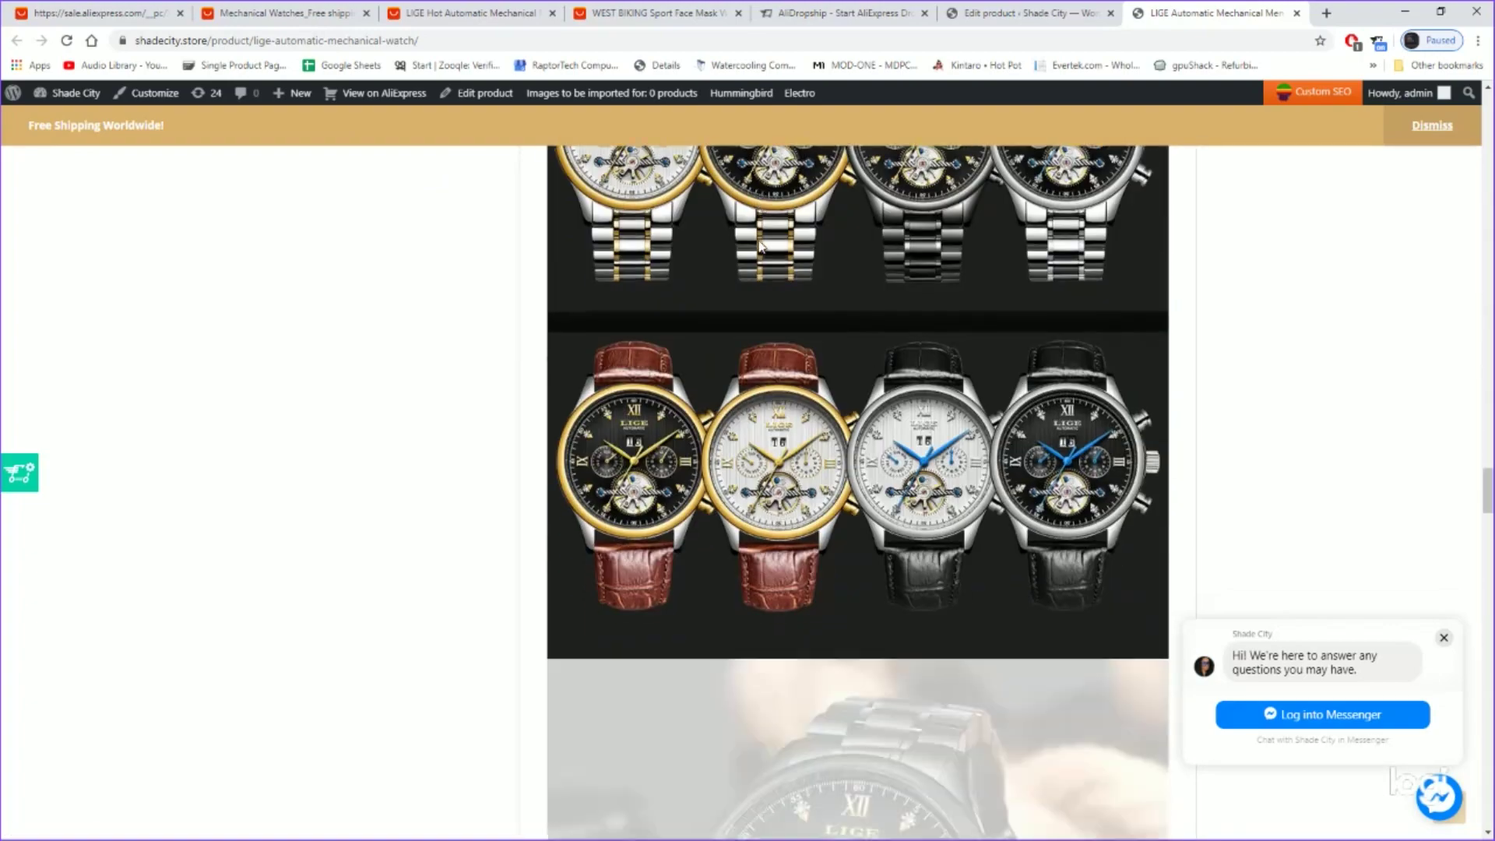
{"action": "scroll", "coordinate": [762, 245], "scroll_direction": "down", "scroll_amount": 15}
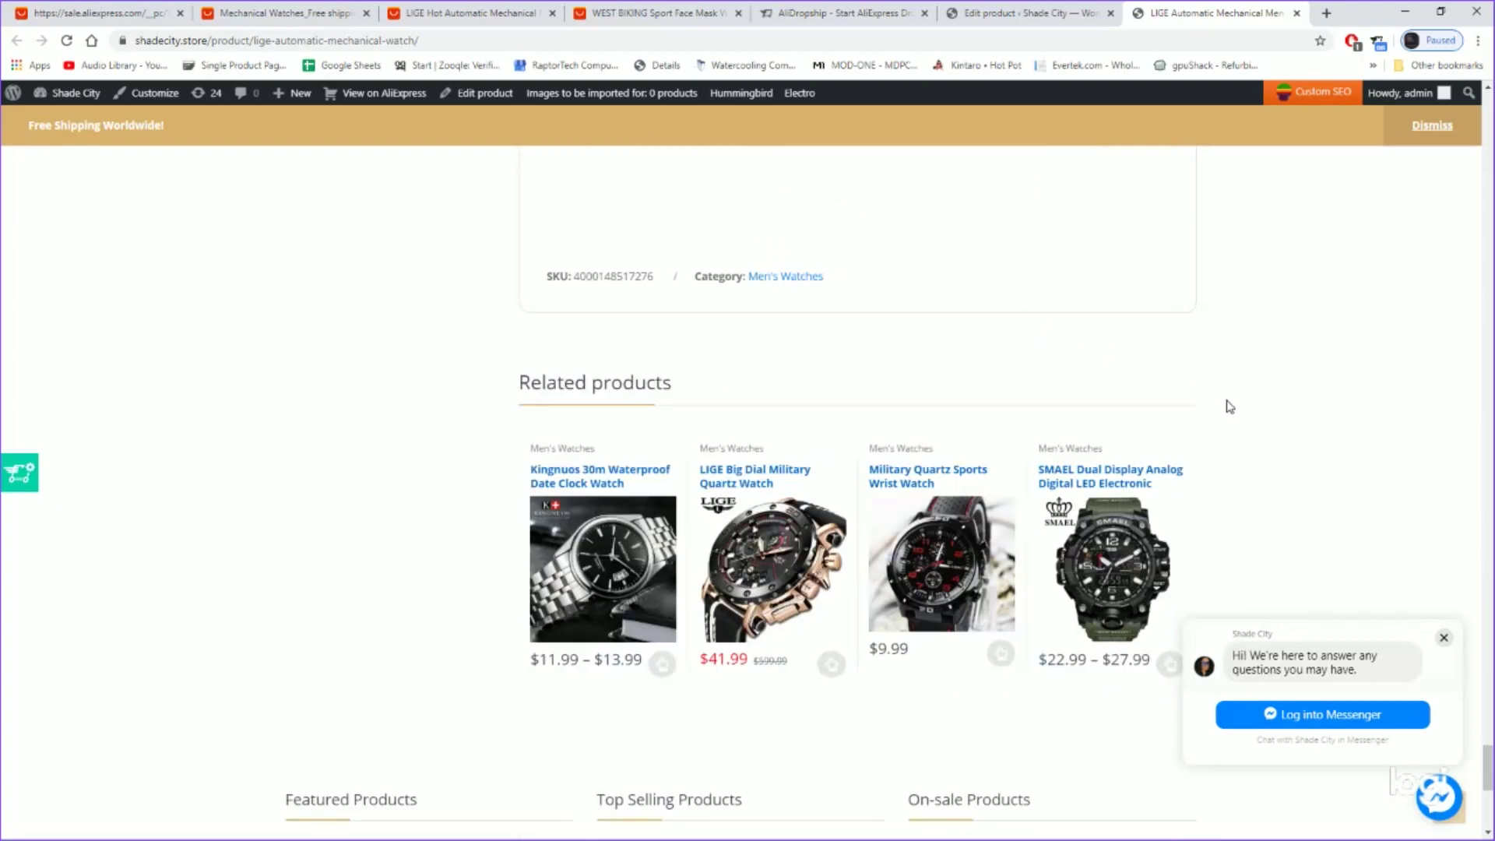
{"action": "scroll", "coordinate": [1173, 134], "scroll_direction": "up", "scroll_amount": 15}
{"action": "scroll", "coordinate": [1173, 134], "scroll_direction": "up", "scroll_amount": 15}
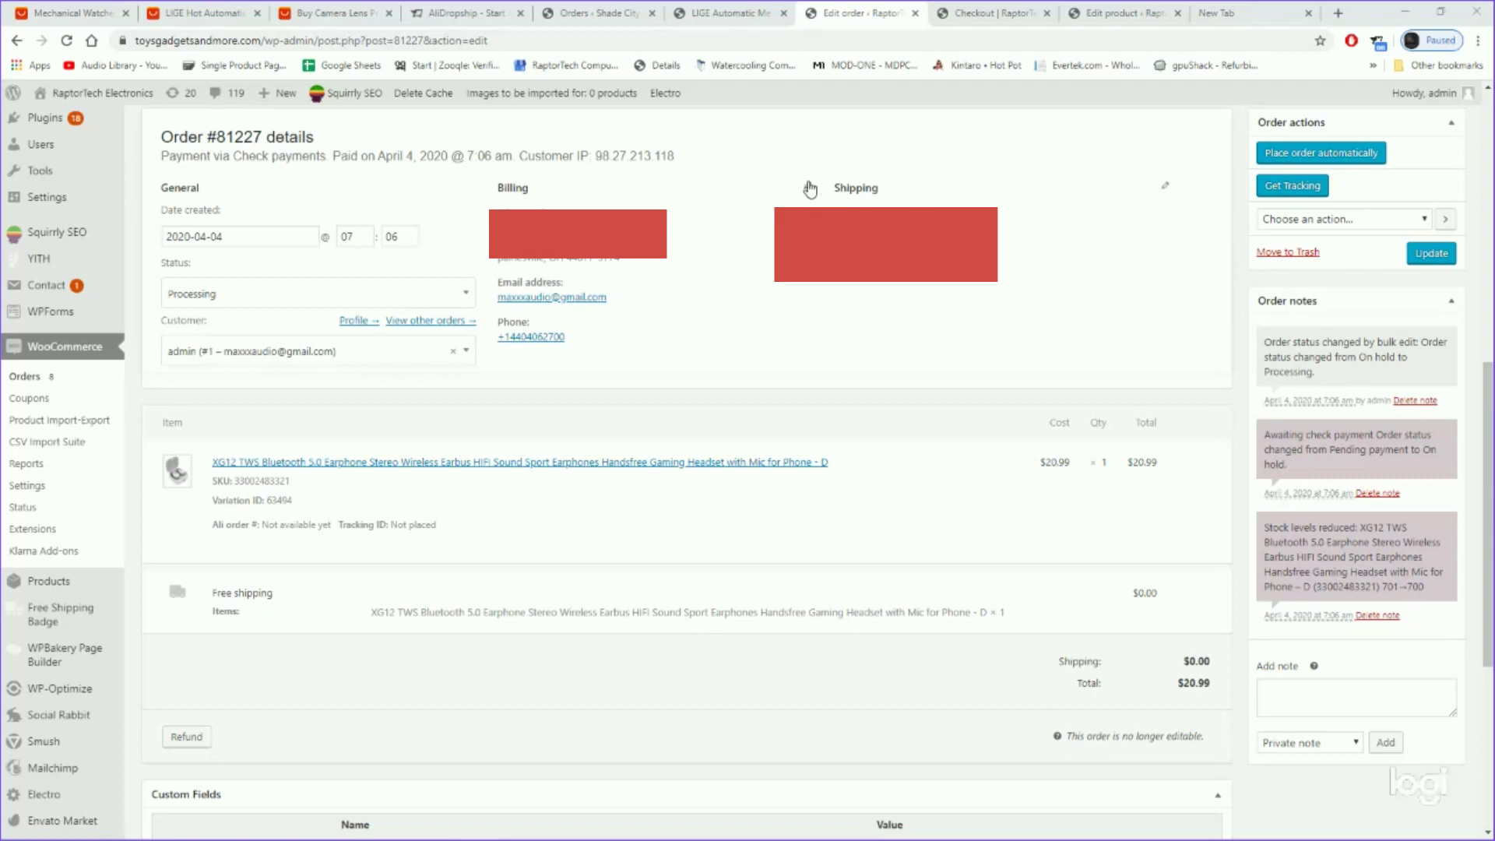
- Start automatic fulfilment of the earphone order, substituting the red XG12RD variation for the unavailable one, and proceed to the AliExpress checkout
{"action": "mouse_move", "coordinate": [1176, 502]}
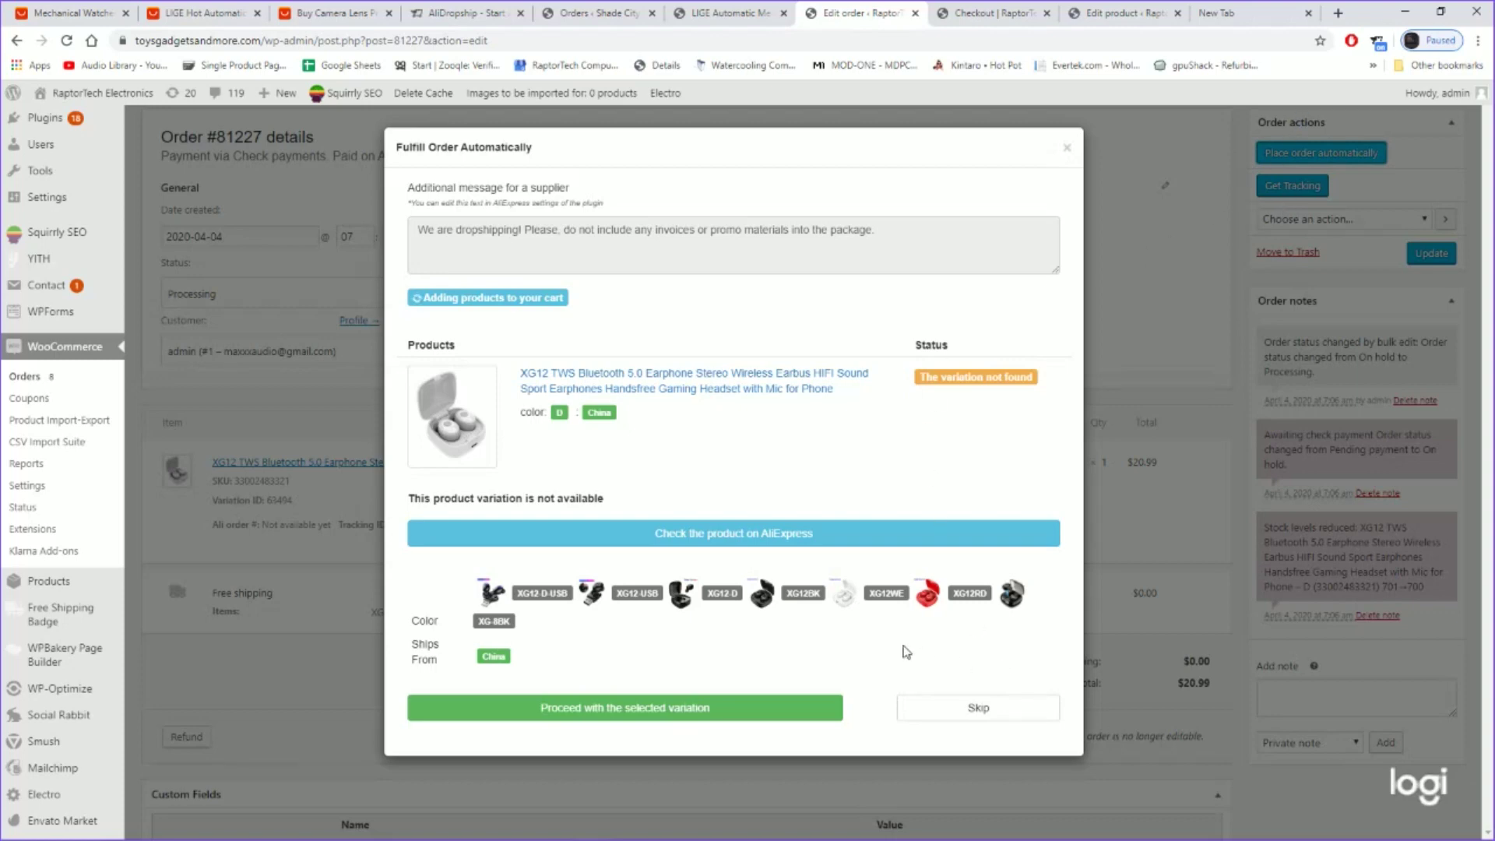
{"action": "left_click", "coordinate": [930, 598]}
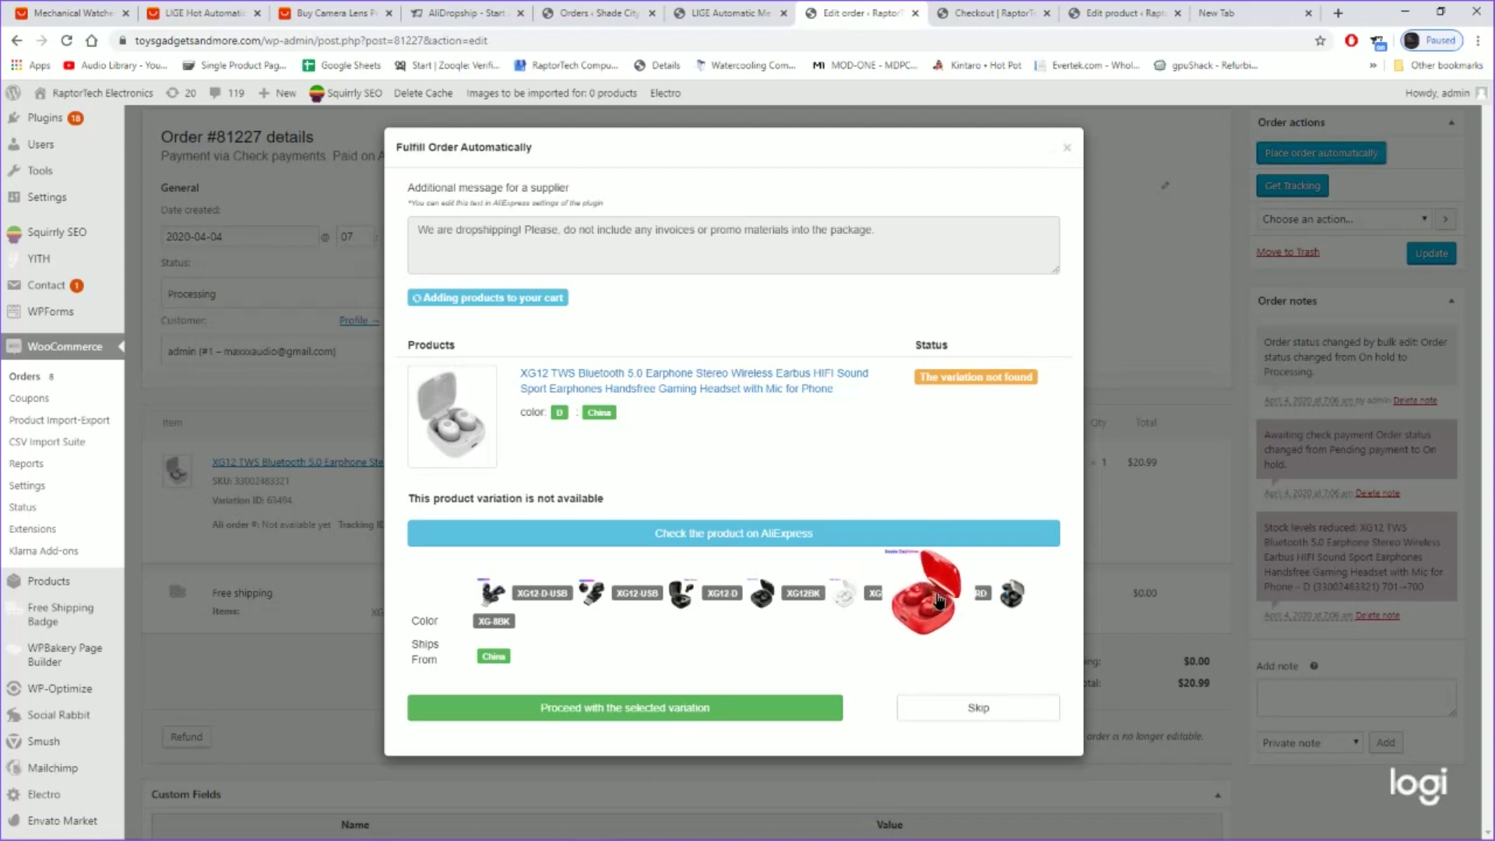
{"action": "left_click", "coordinate": [708, 710]}
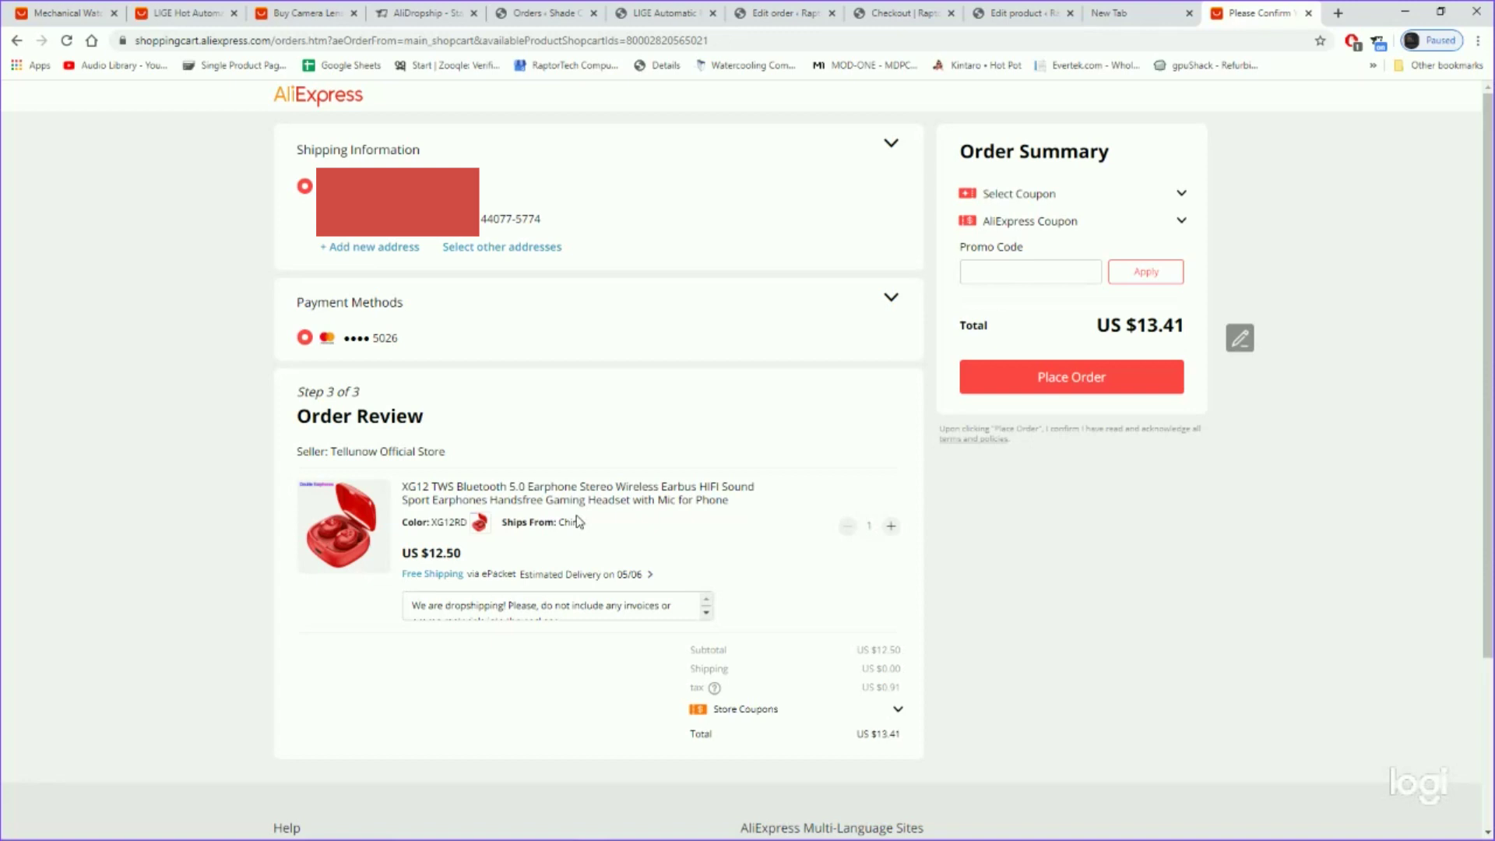
- Switch to the AliDropship website, open the plugin purchase page and look through the list of products on offer
{"action": "key", "text": "ctrl+4"}
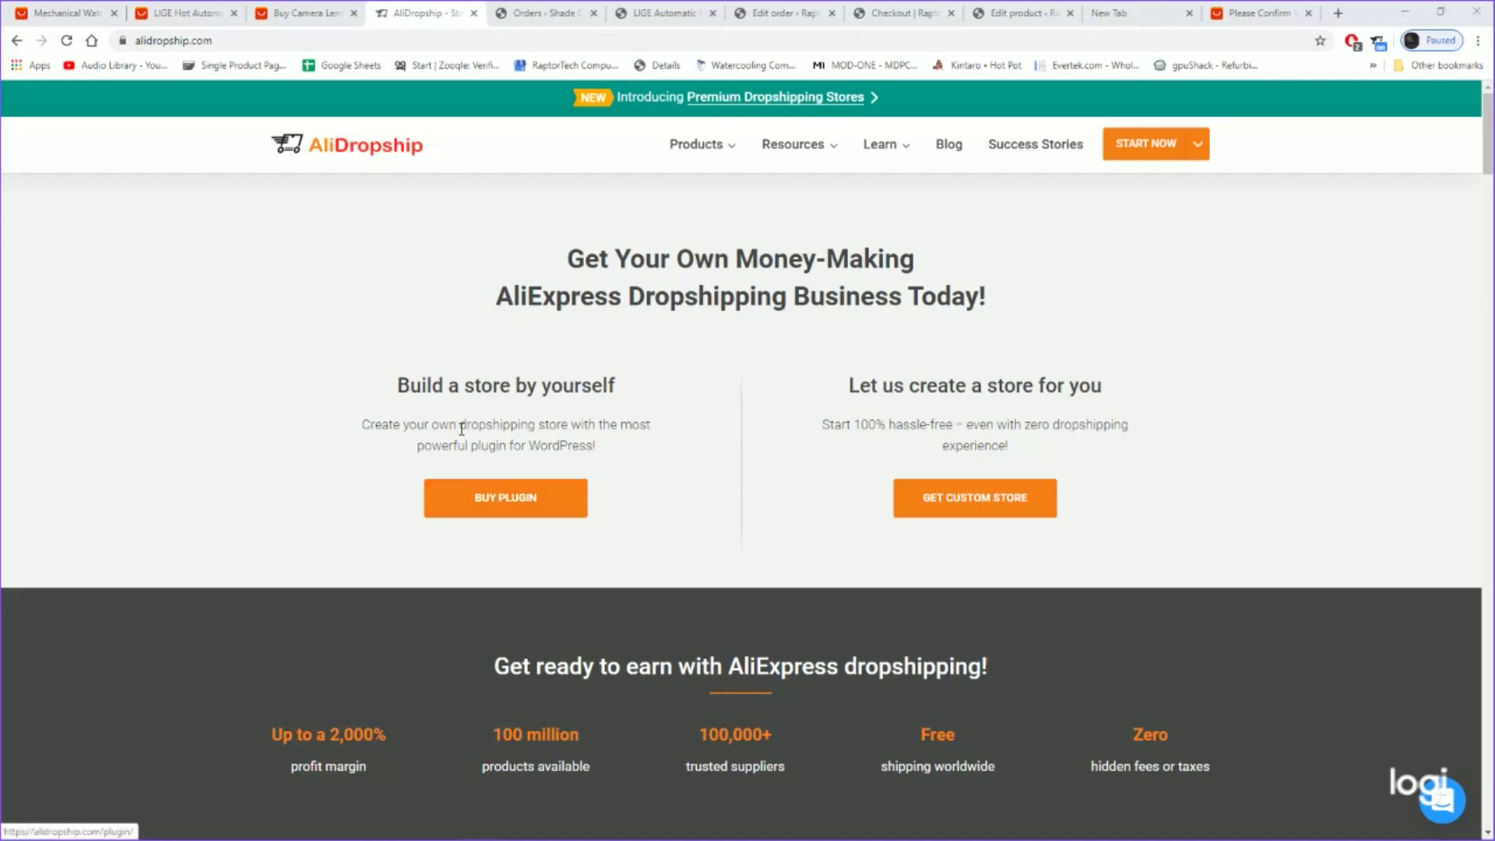
{"action": "left_click", "coordinate": [514, 507]}
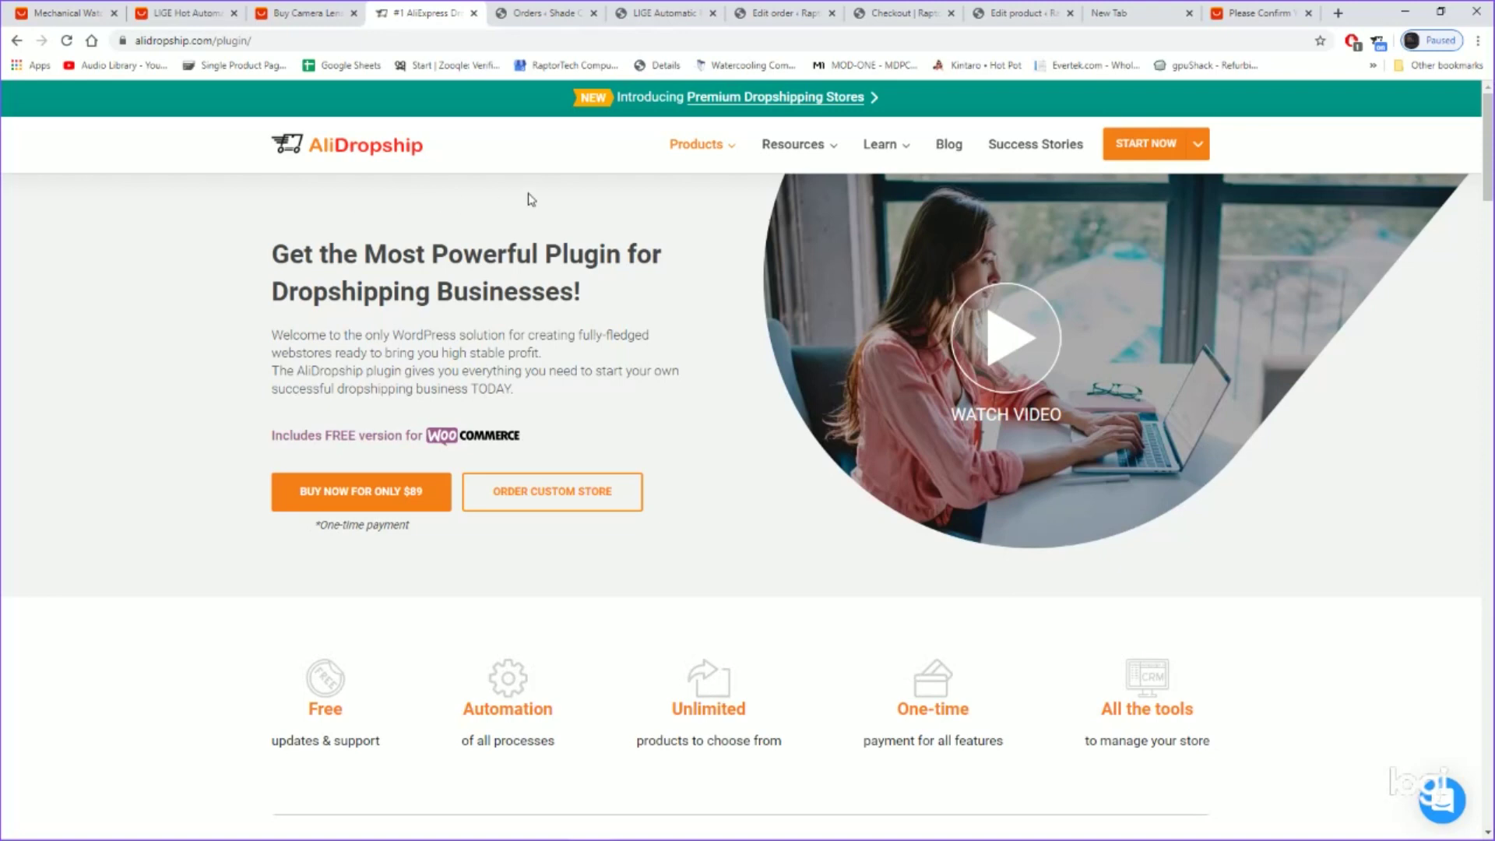
{"action": "mouse_move", "coordinate": [699, 155]}
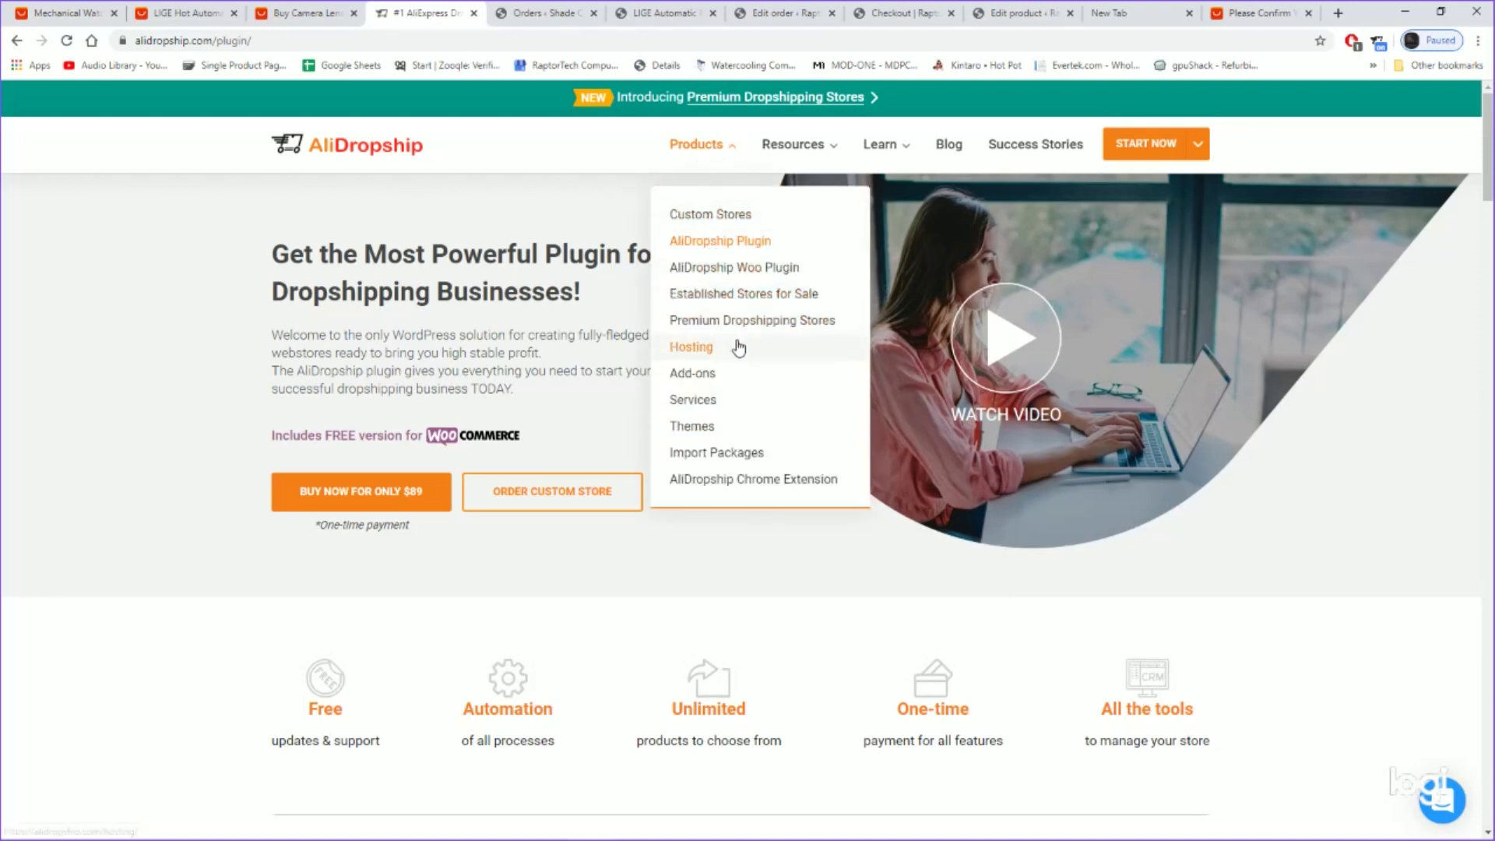
{"action": "mouse_move", "coordinate": [814, 148]}
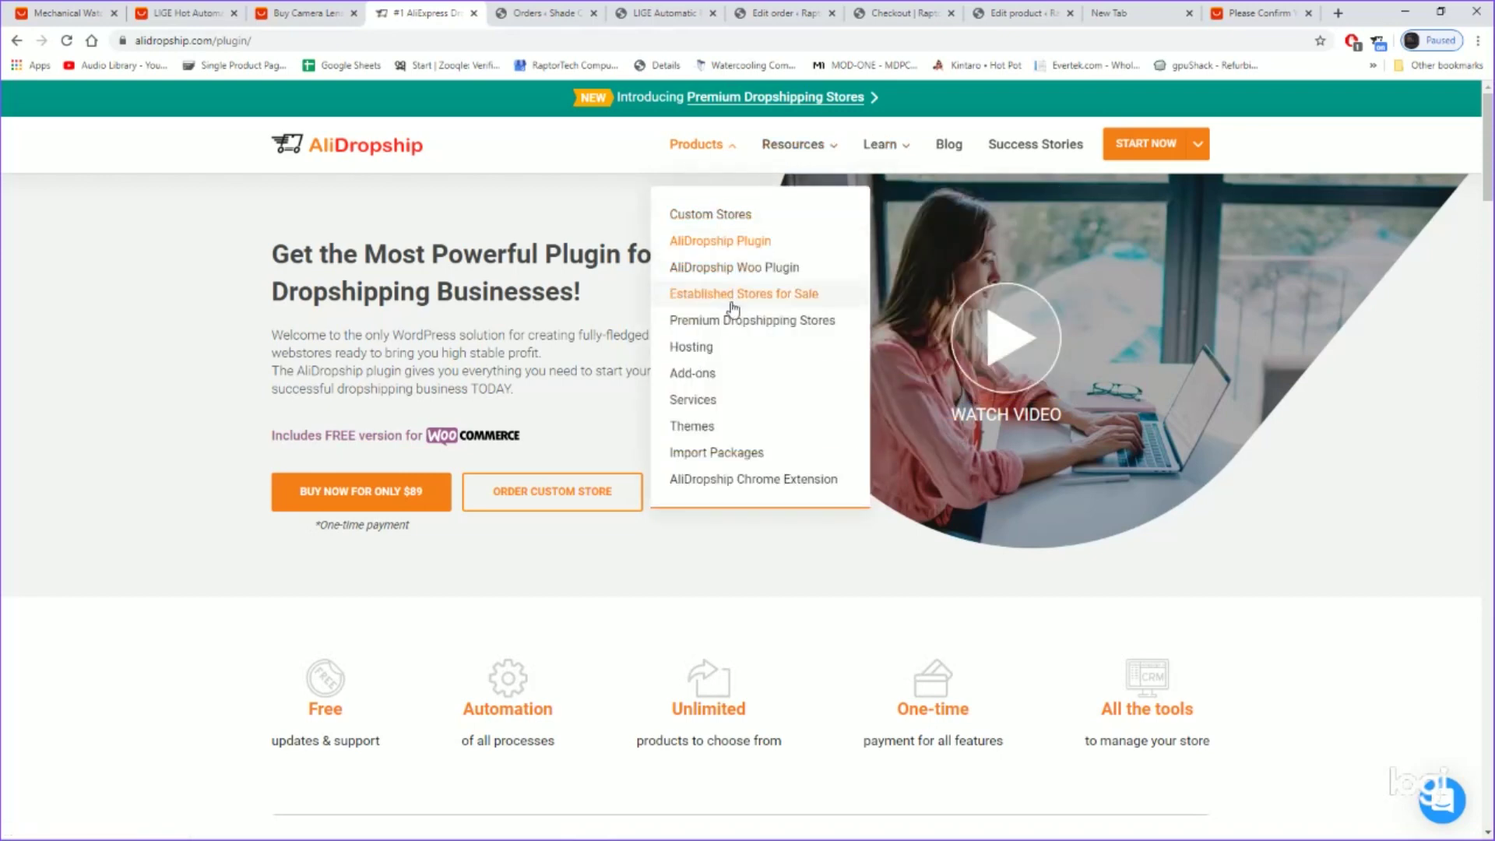
- Open the AliDropship add-ons catalogue, look through it down to the social media promoters and open the Social Rabbit Plugin
{"action": "left_click", "coordinate": [725, 382]}
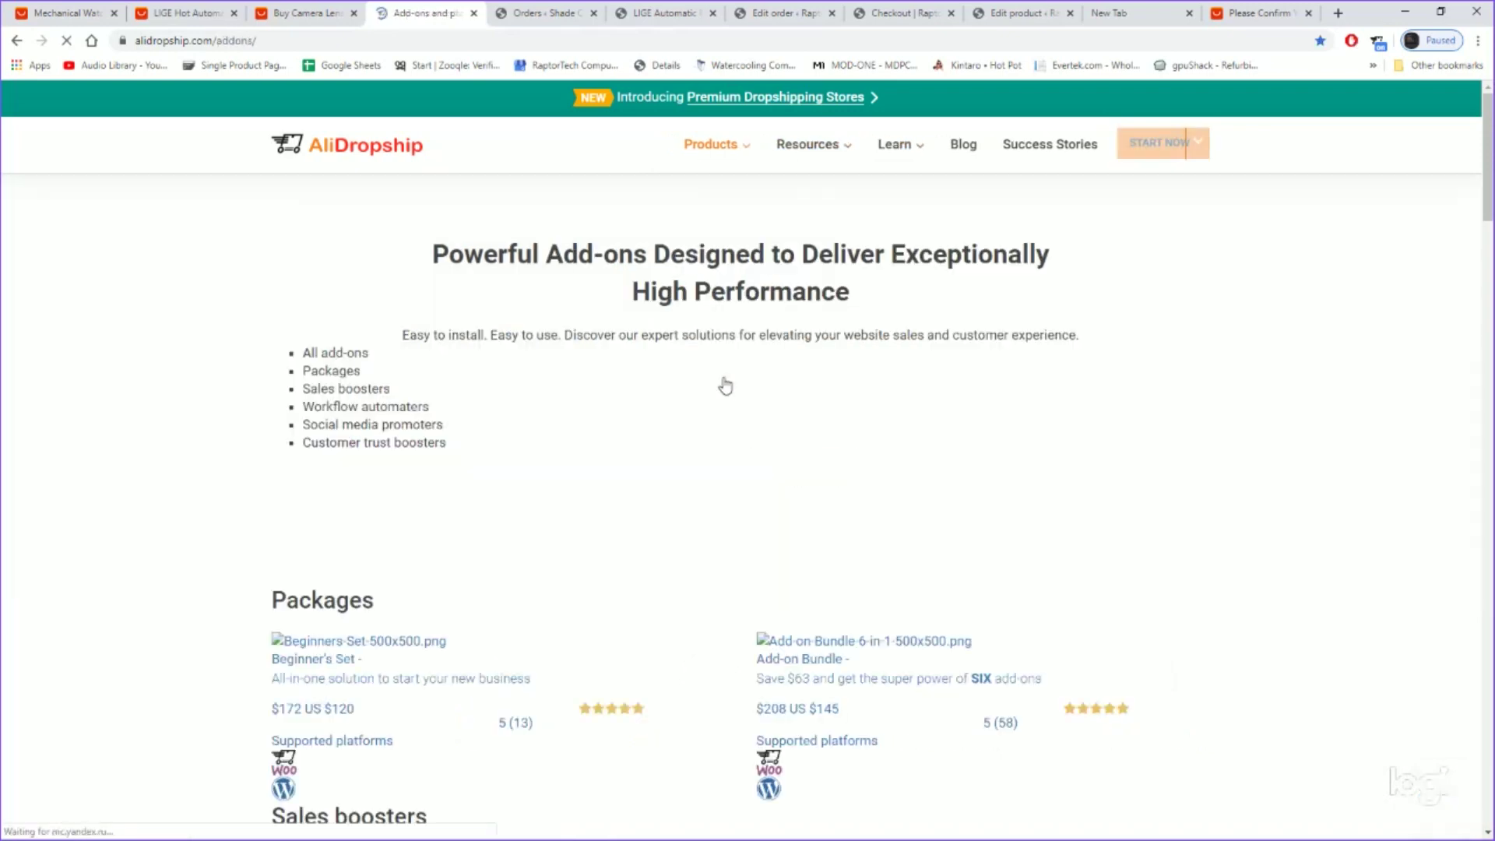
{"action": "scroll", "coordinate": [709, 374], "scroll_direction": "down", "scroll_amount": 5}
{"action": "scroll", "coordinate": [711, 412], "scroll_direction": "down", "scroll_amount": 6}
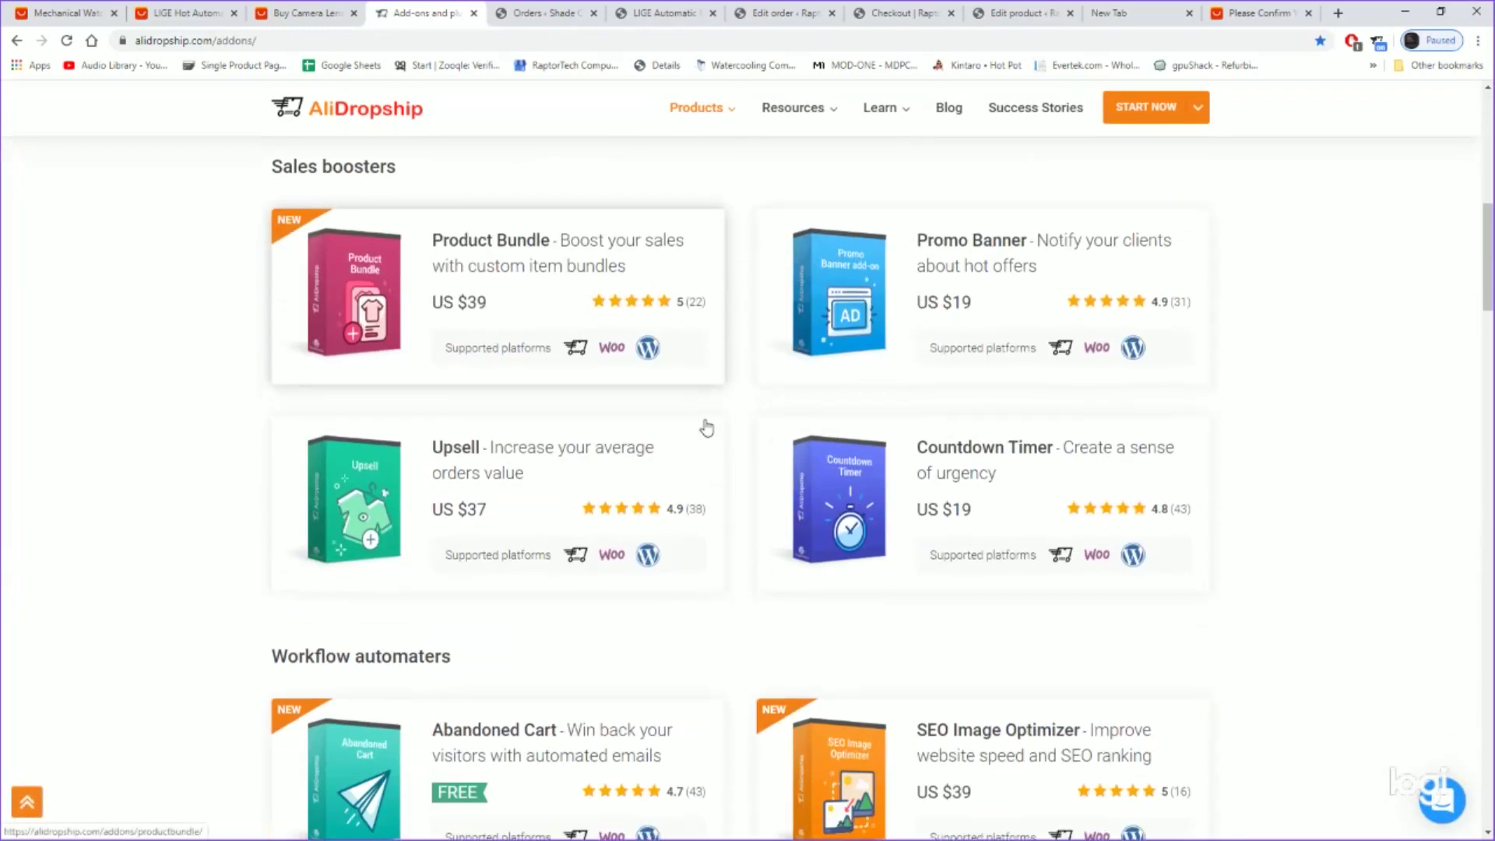
{"action": "scroll", "coordinate": [708, 427], "scroll_direction": "down", "scroll_amount": 10}
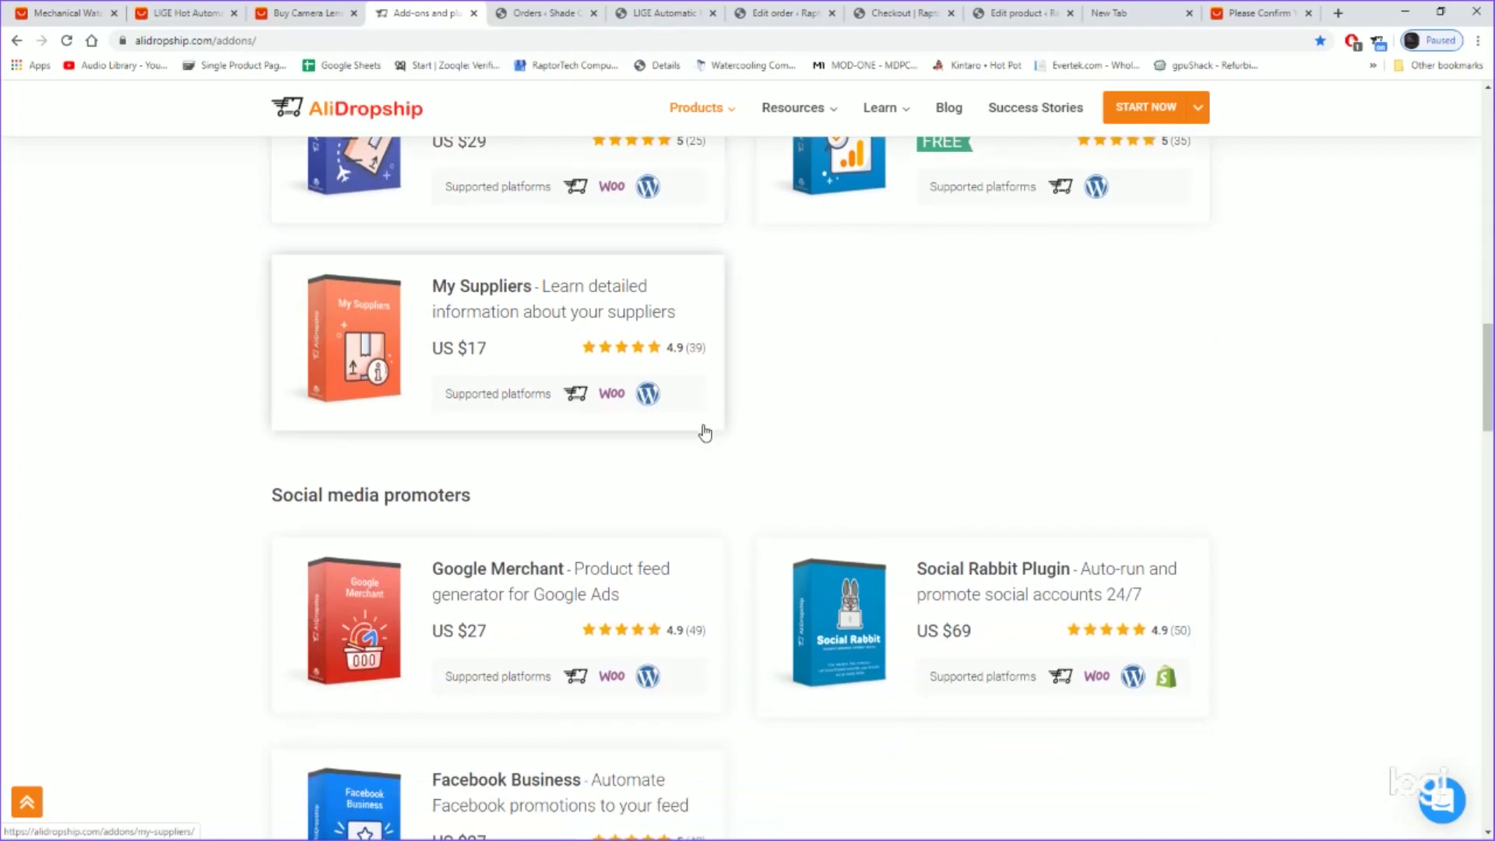
{"action": "scroll", "coordinate": [705, 434], "scroll_direction": "down", "scroll_amount": 3}
{"action": "left_click", "coordinate": [988, 341]}
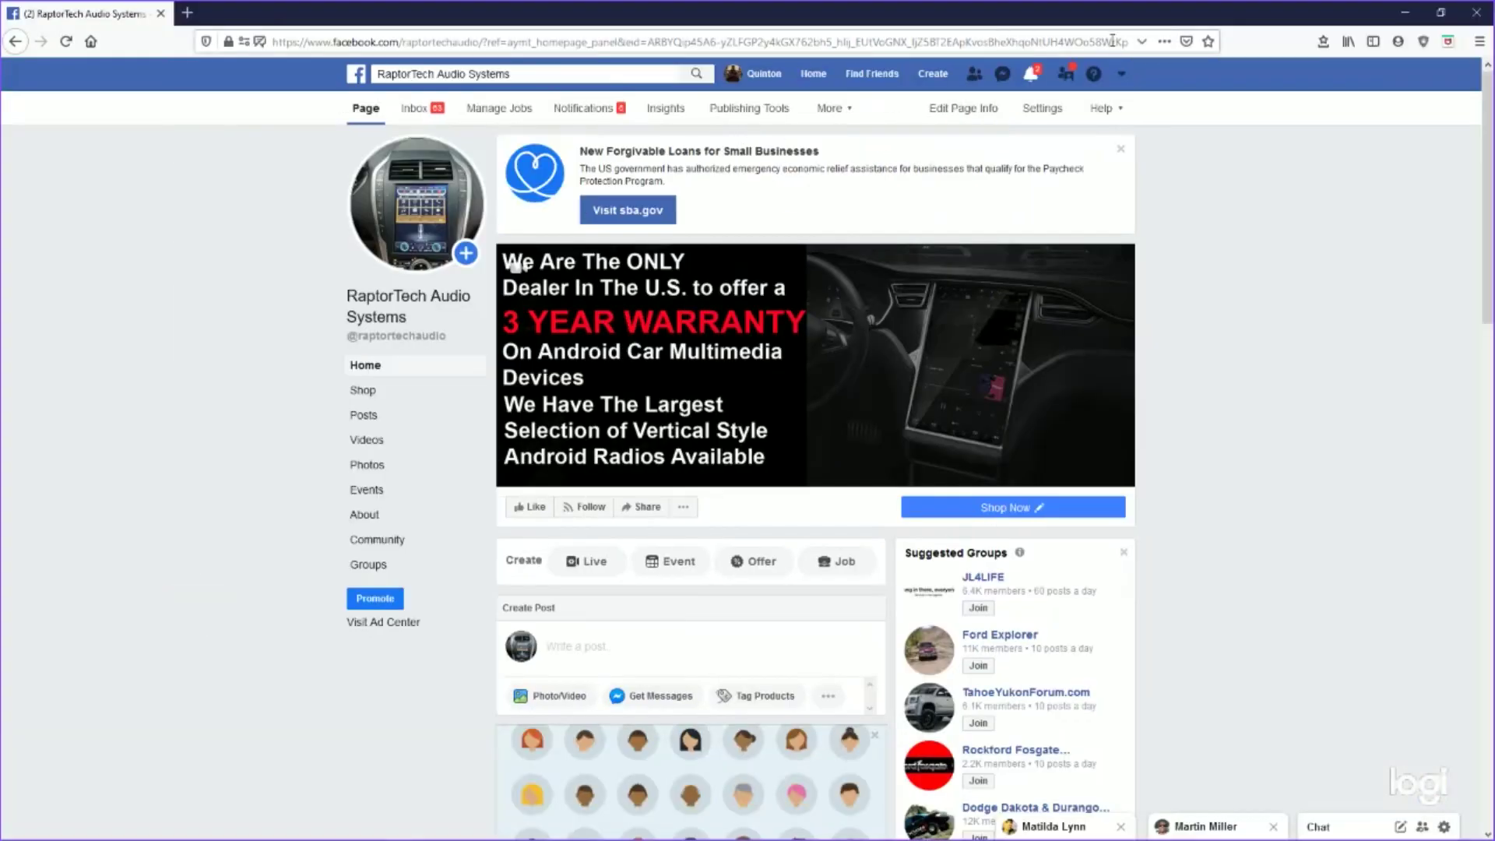
- Look through the RaptorTech Audio Systems Facebook page for a post published by the Social Rabbit plugin
{"action": "scroll", "coordinate": [1130, 278], "scroll_direction": "down", "scroll_amount": 10}
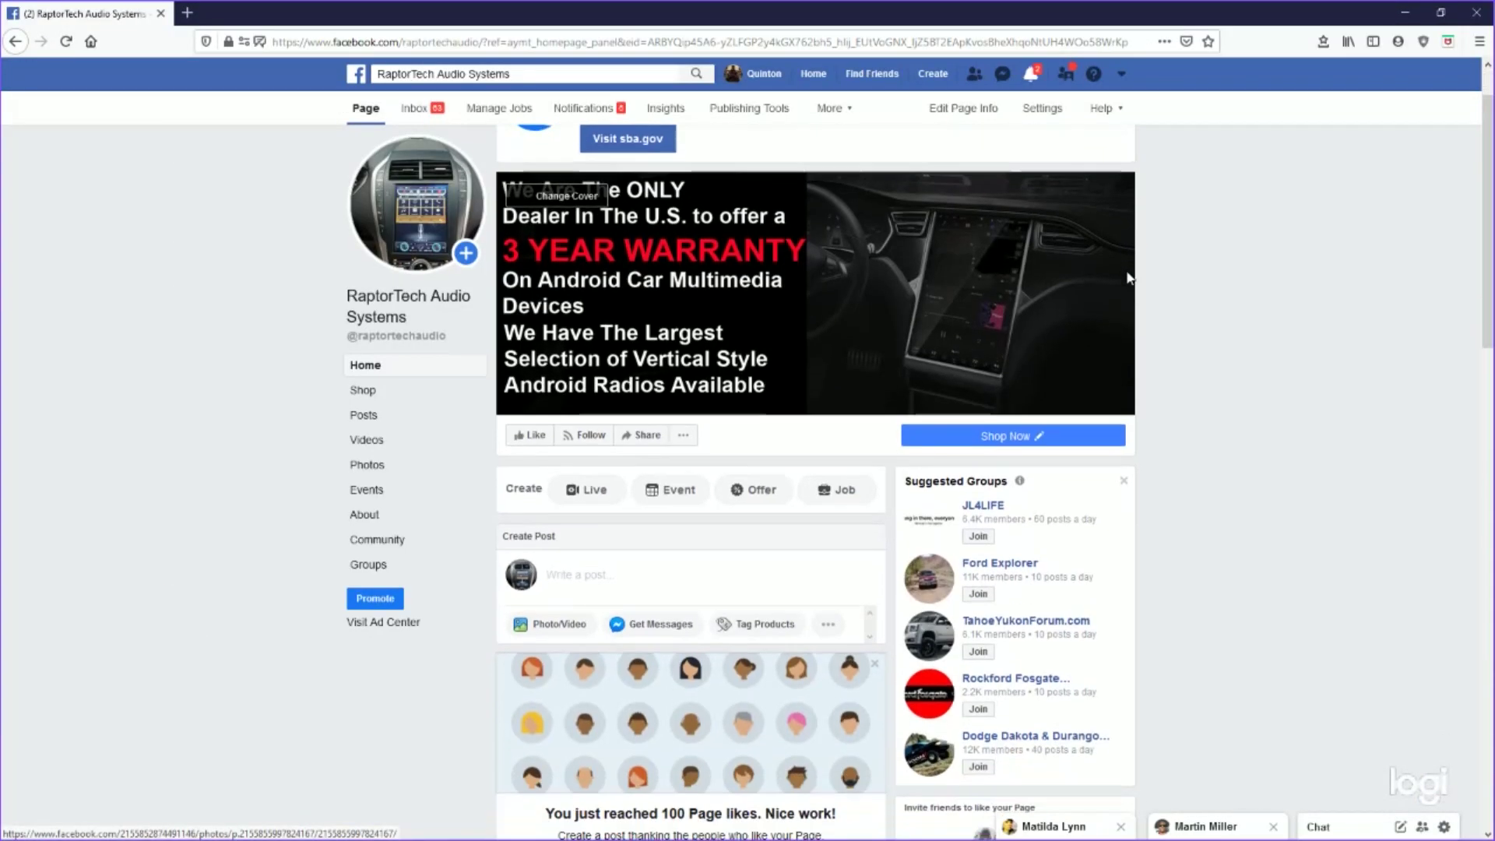
{"action": "scroll", "coordinate": [1129, 275], "scroll_direction": "down", "scroll_amount": 10}
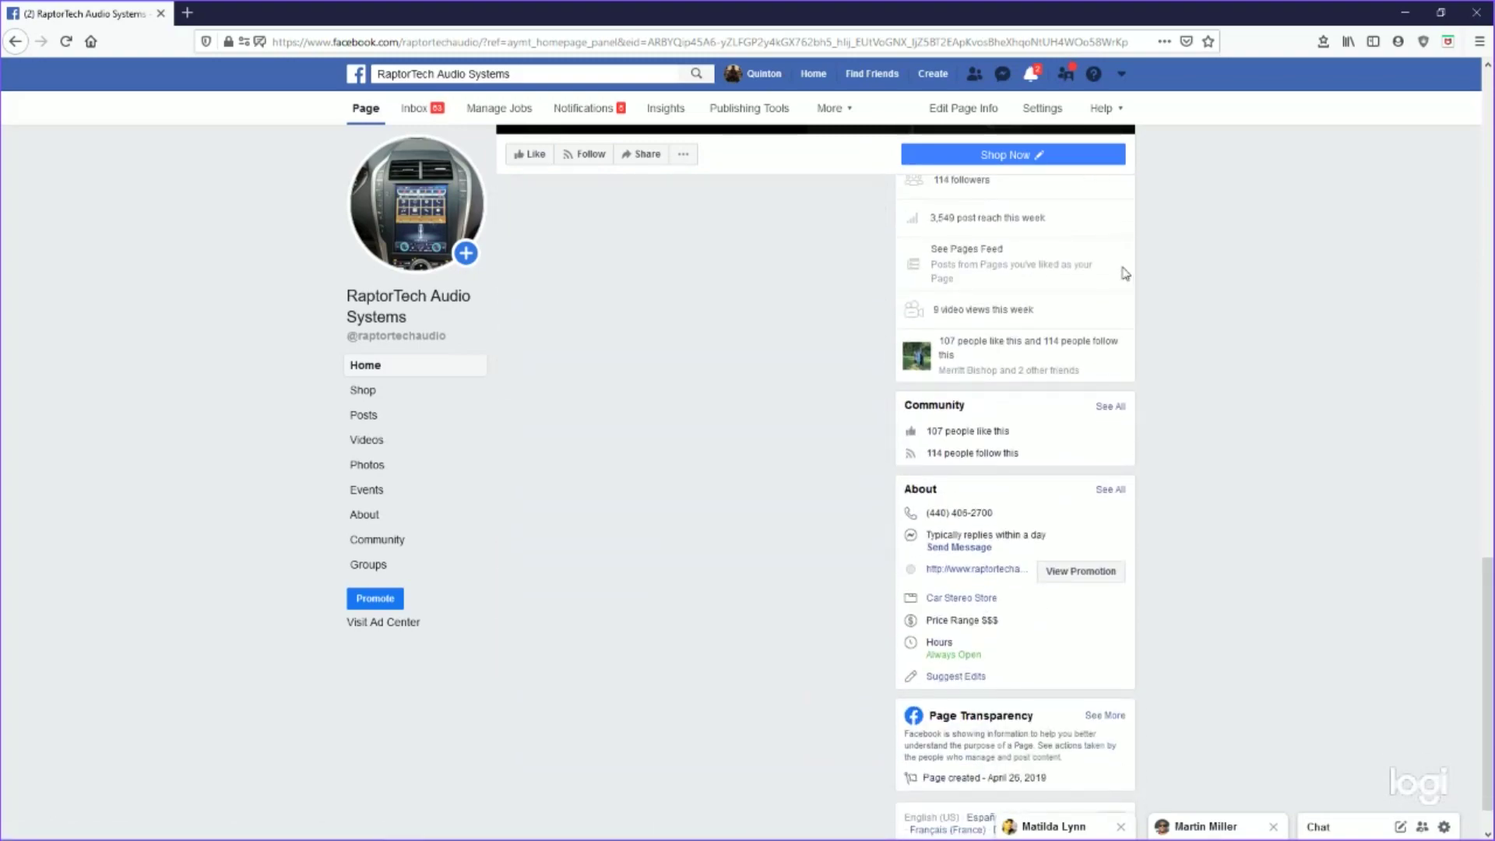
{"action": "scroll", "coordinate": [1124, 269], "scroll_direction": "down", "scroll_amount": 5}
{"action": "scroll", "coordinate": [1122, 265], "scroll_direction": "up", "scroll_amount": 4}
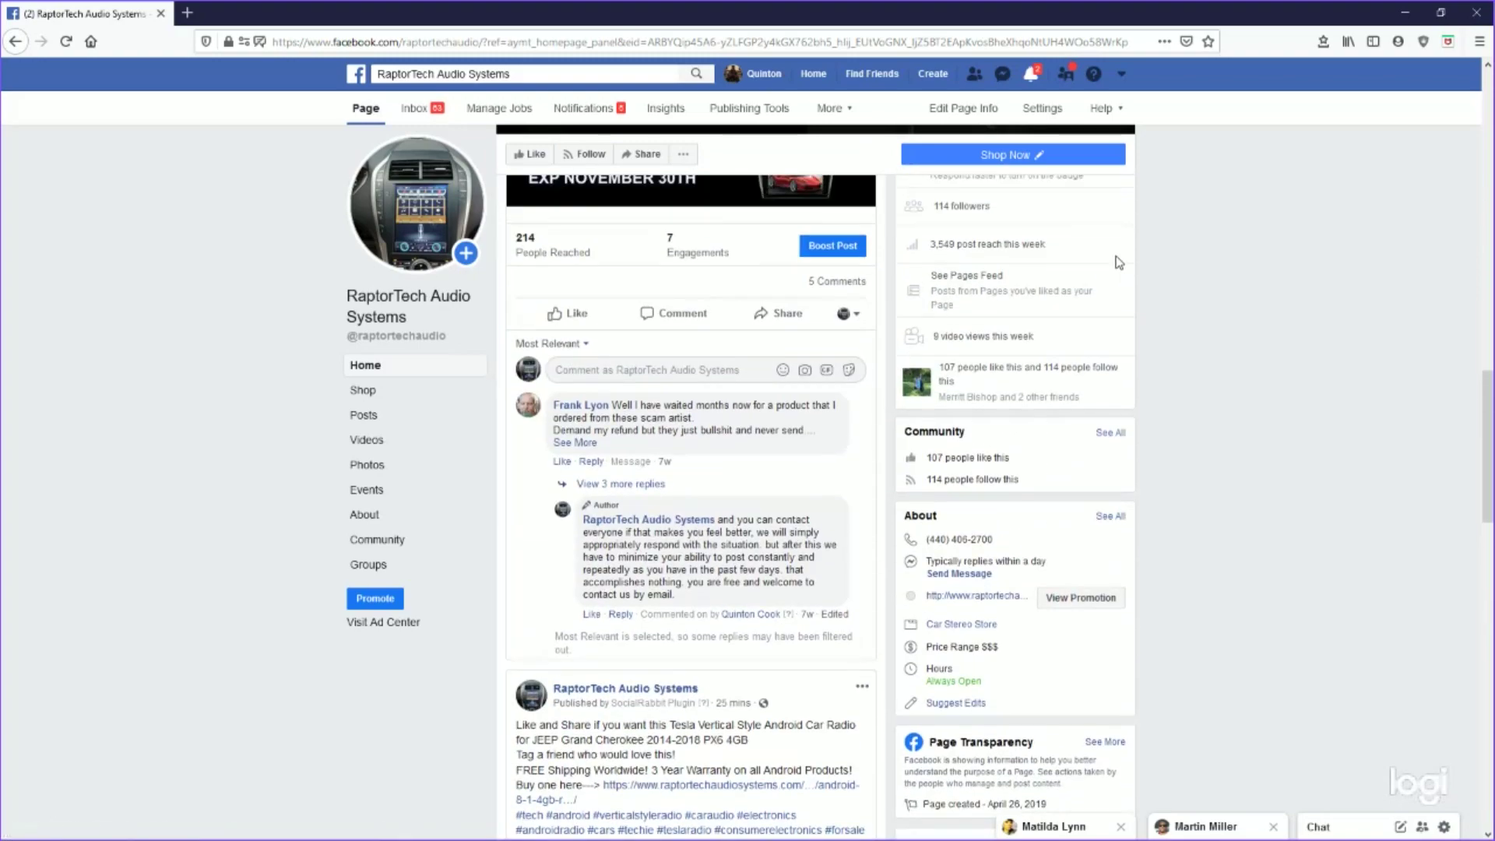
{"action": "scroll", "coordinate": [1119, 262], "scroll_direction": "up", "scroll_amount": 5}
{"action": "scroll", "coordinate": [1113, 256], "scroll_direction": "down", "scroll_amount": 10}
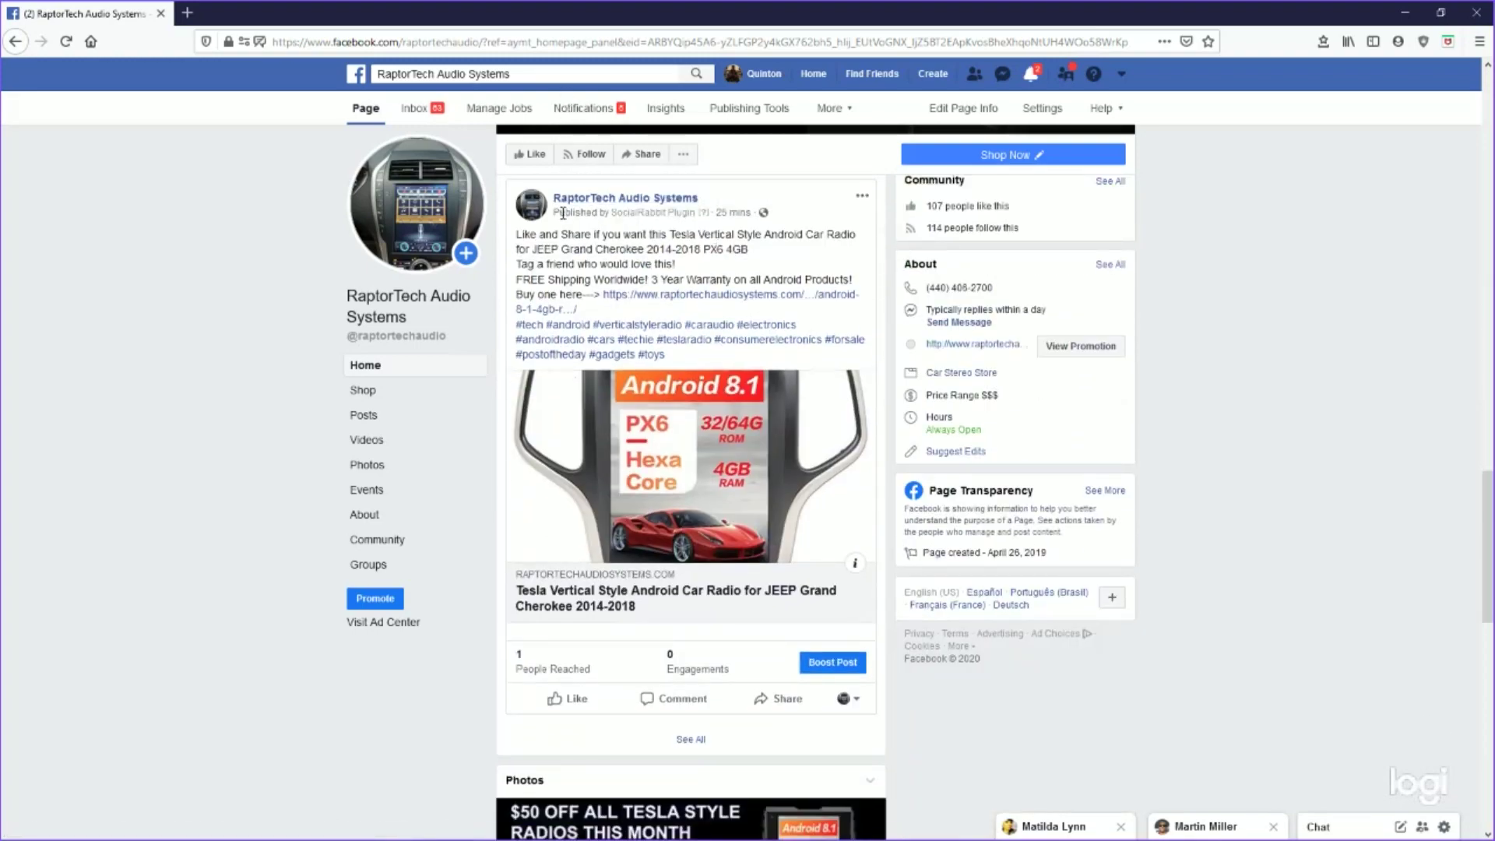
- Examine the text, hashtags and link preview of the JEEP Grand Cherokee 2014-2018 car radio post
{"action": "left_click_drag", "start_coordinate": [514, 236], "coordinate": [713, 277]}
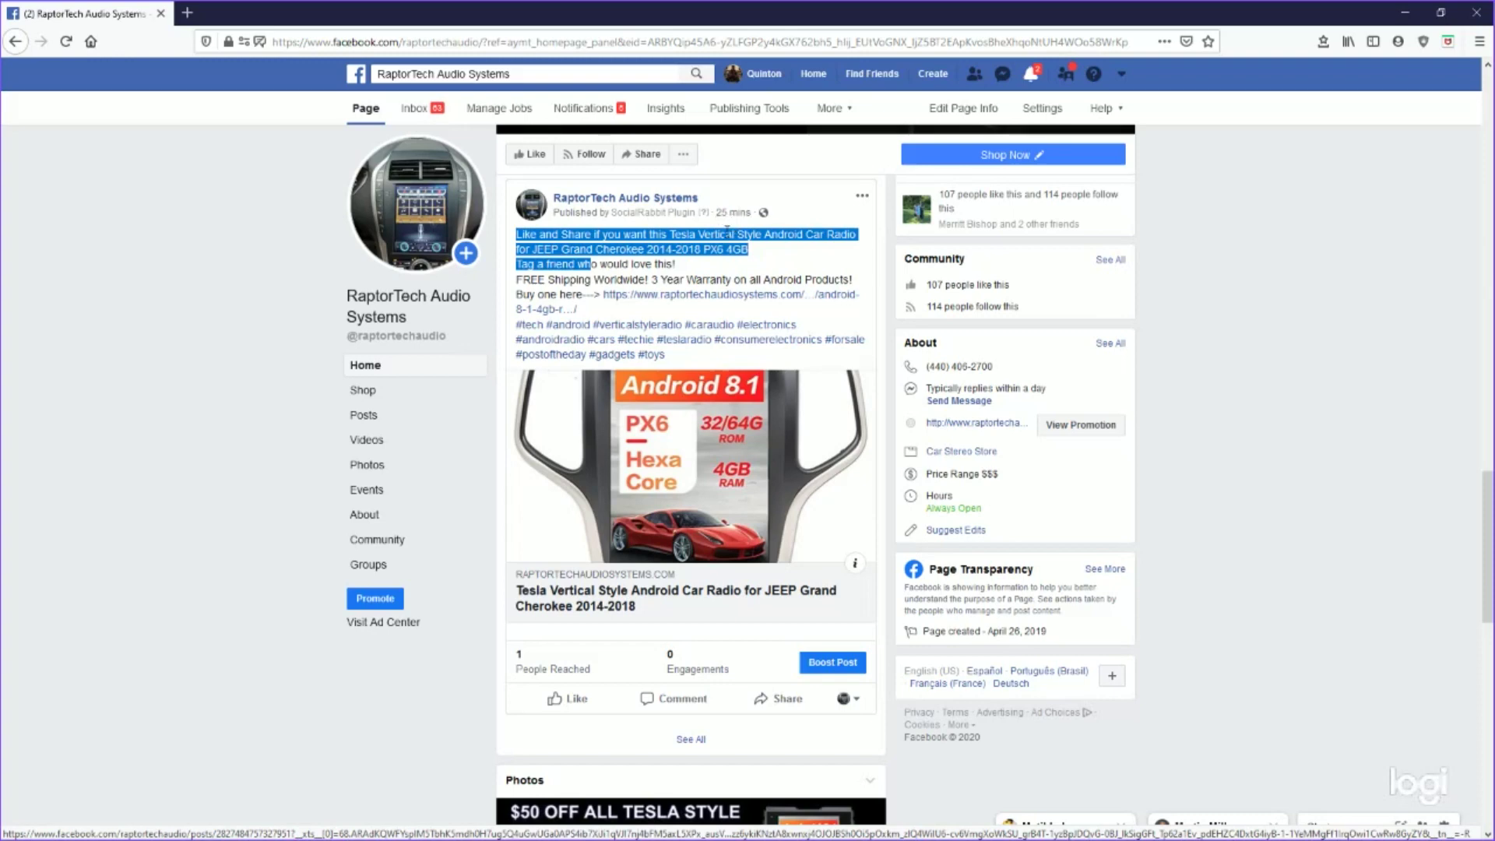
{"action": "left_click", "coordinate": [740, 254]}
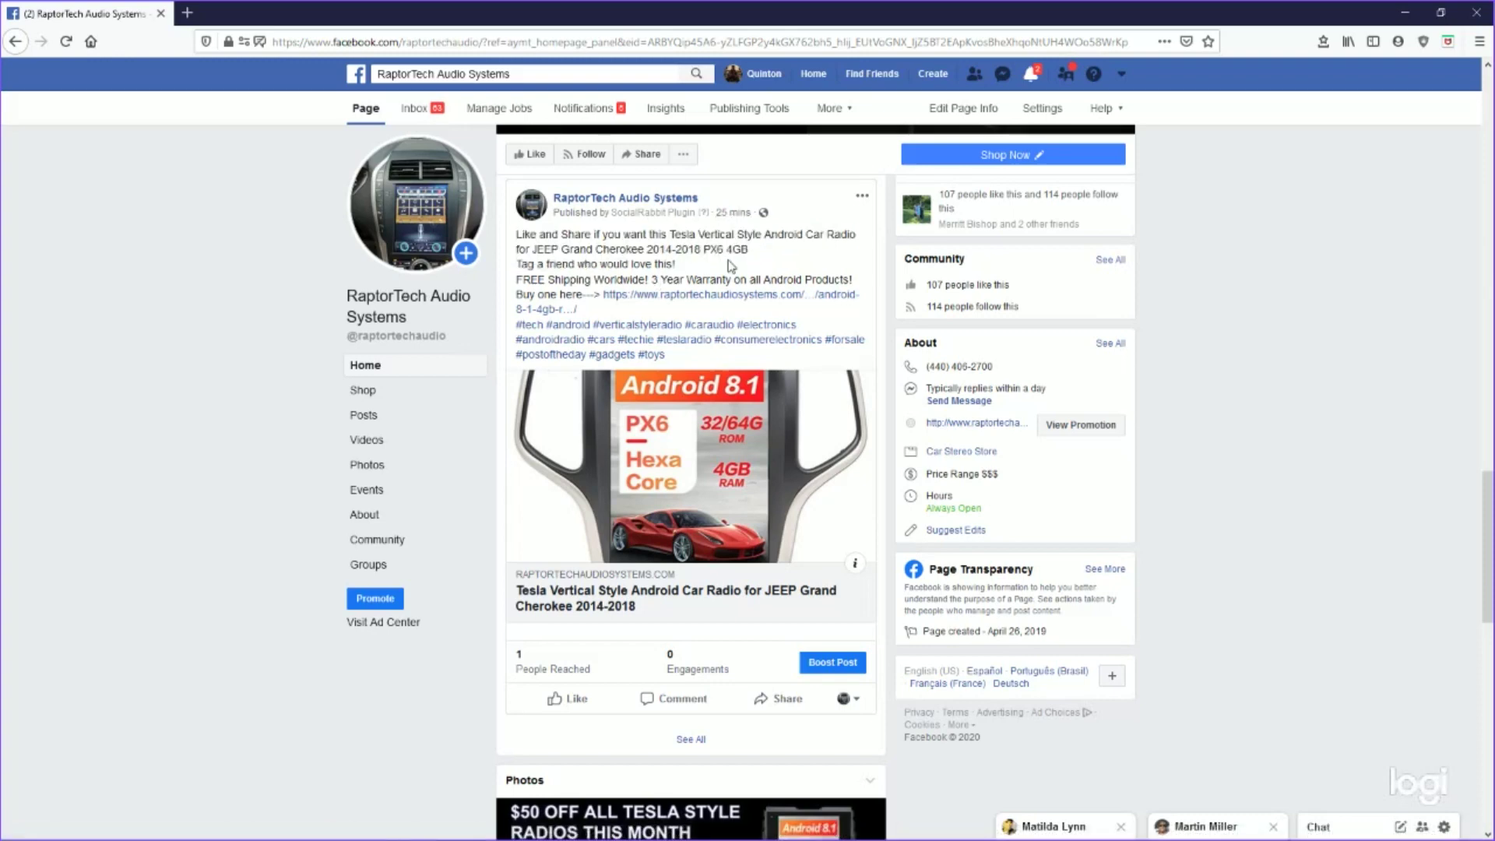
{"action": "scroll", "coordinate": [696, 296], "scroll_direction": "down", "scroll_amount": 2}
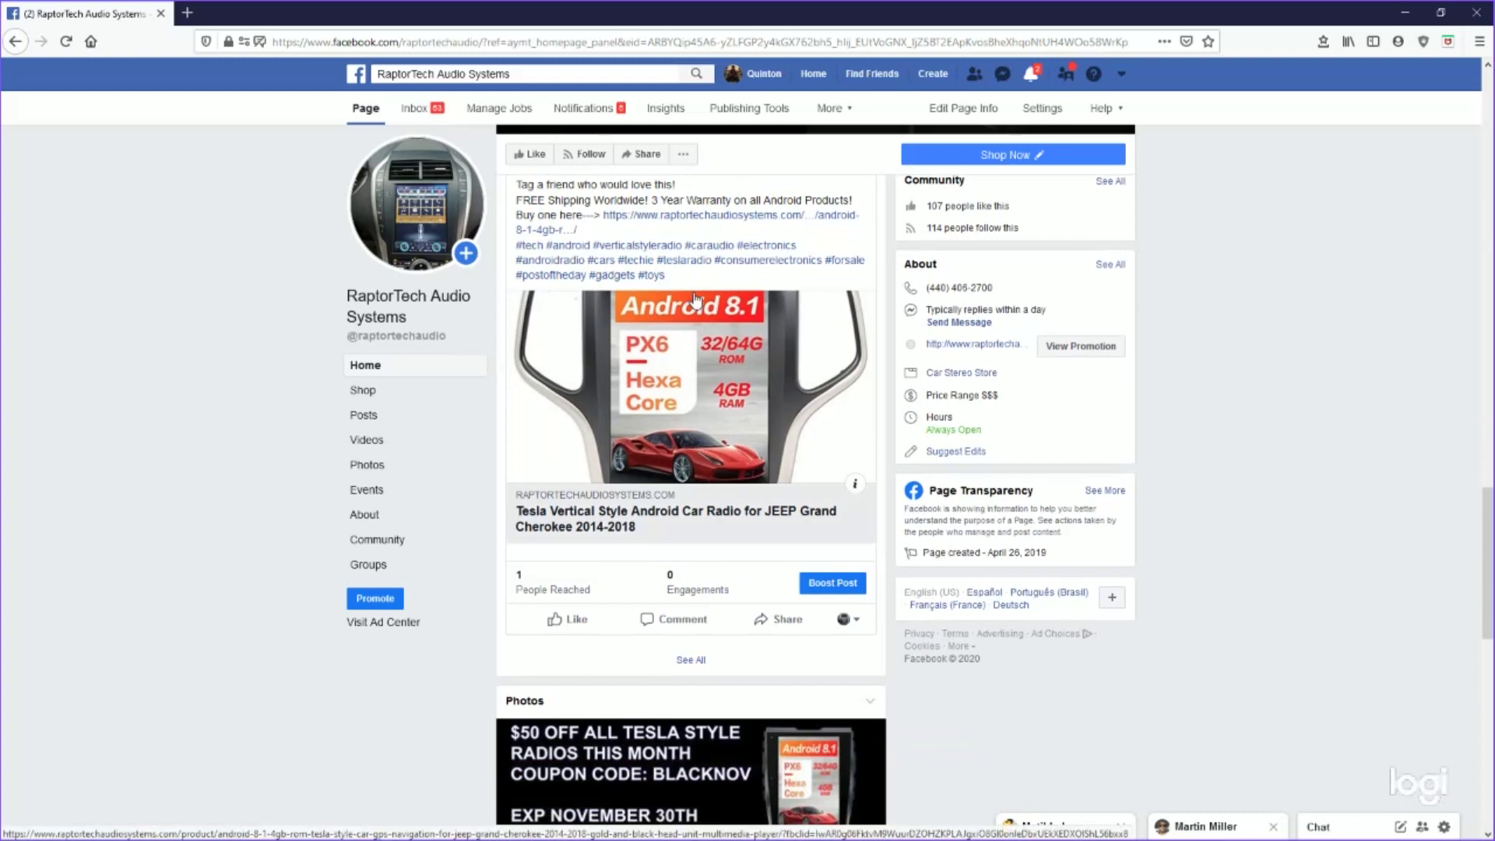
{"action": "scroll", "coordinate": [696, 297], "scroll_direction": "down", "scroll_amount": 2}
{"action": "scroll", "coordinate": [631, 275], "scroll_direction": "up", "scroll_amount": 3}
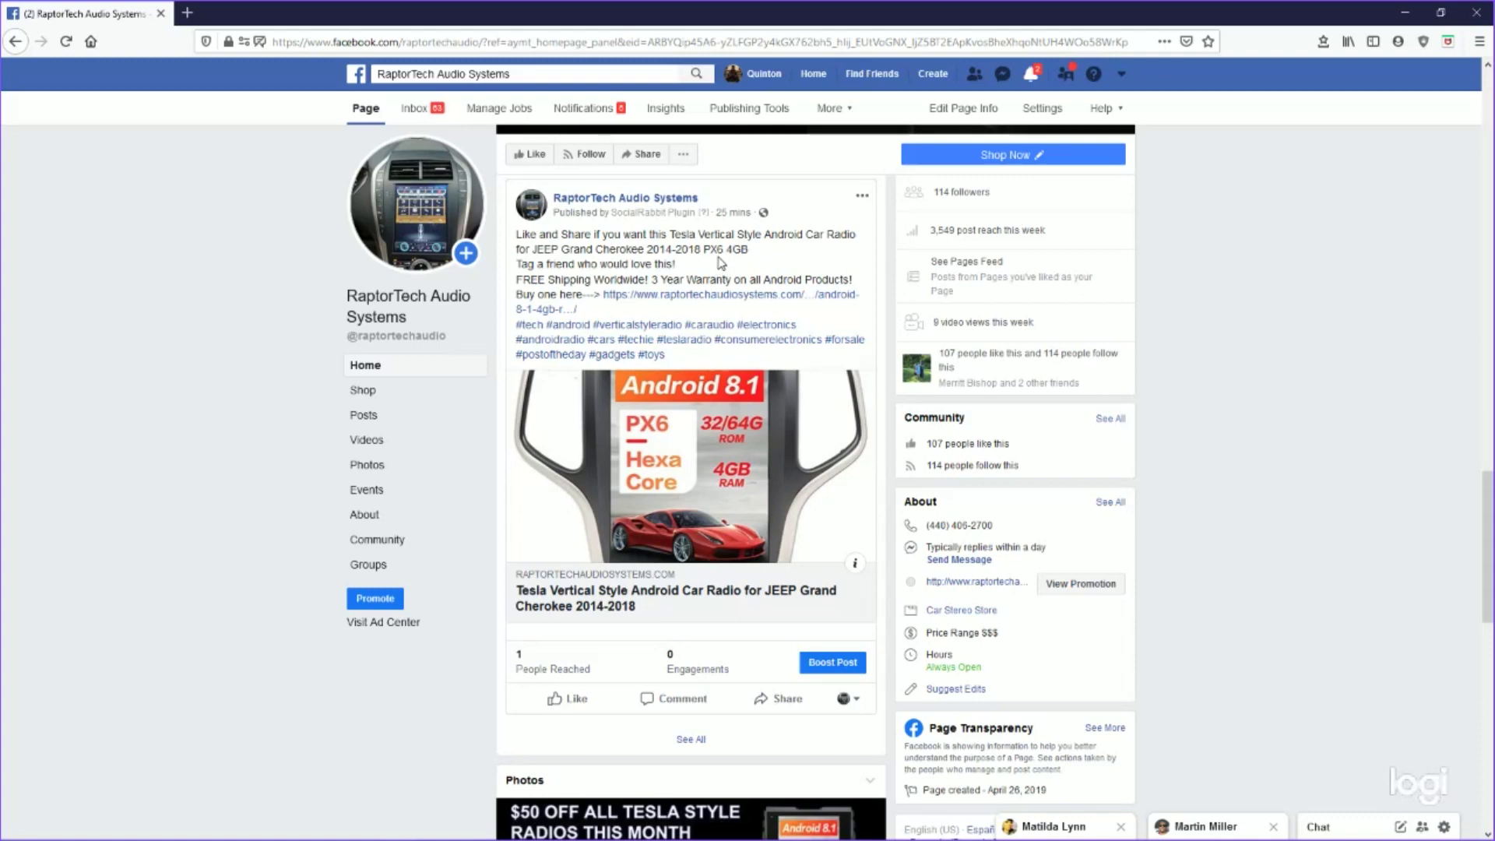
{"action": "scroll", "coordinate": [691, 250], "scroll_direction": "down", "scroll_amount": 3}
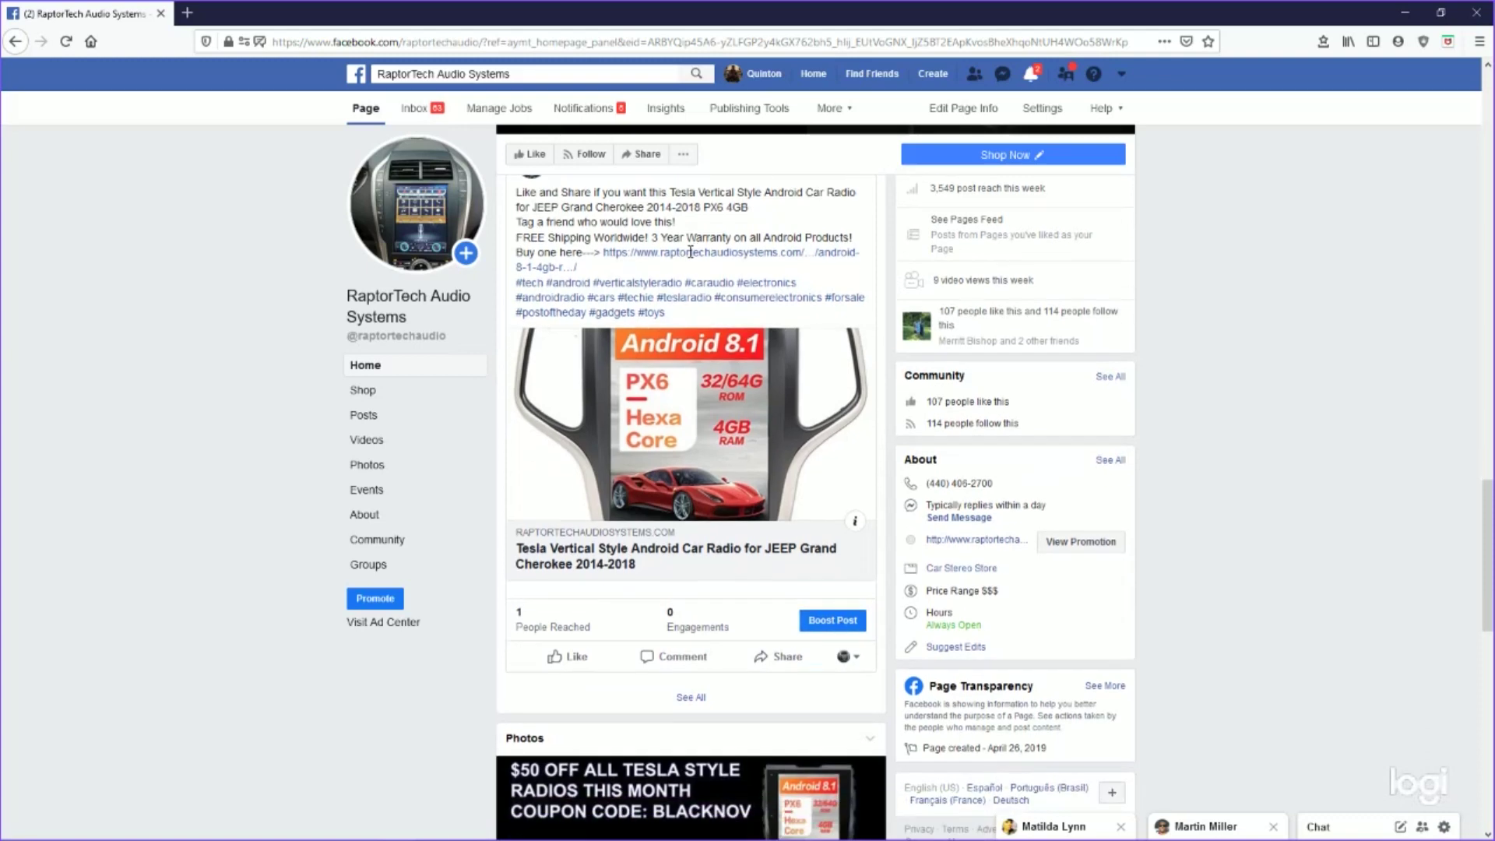
{"action": "scroll", "coordinate": [690, 250], "scroll_direction": "up", "scroll_amount": 3}
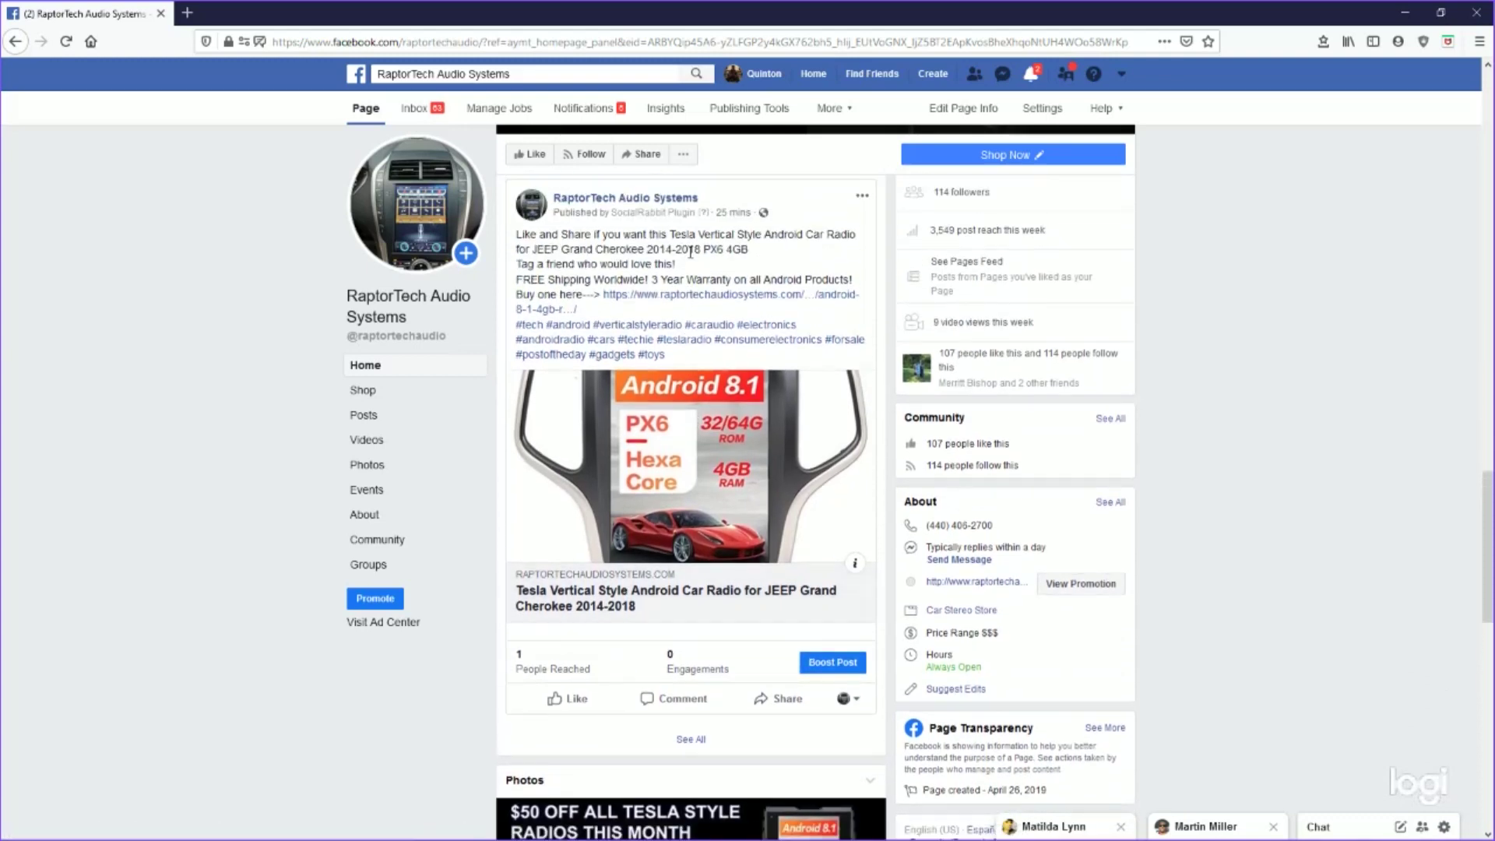
- Review the older automatically published car radio posts in the page's feed, down to the Toyota Tundra 2007-2013 one
{"action": "scroll", "coordinate": [691, 251], "scroll_direction": "down", "scroll_amount": 3}
{"action": "scroll", "coordinate": [647, 246], "scroll_direction": "down", "scroll_amount": 5}
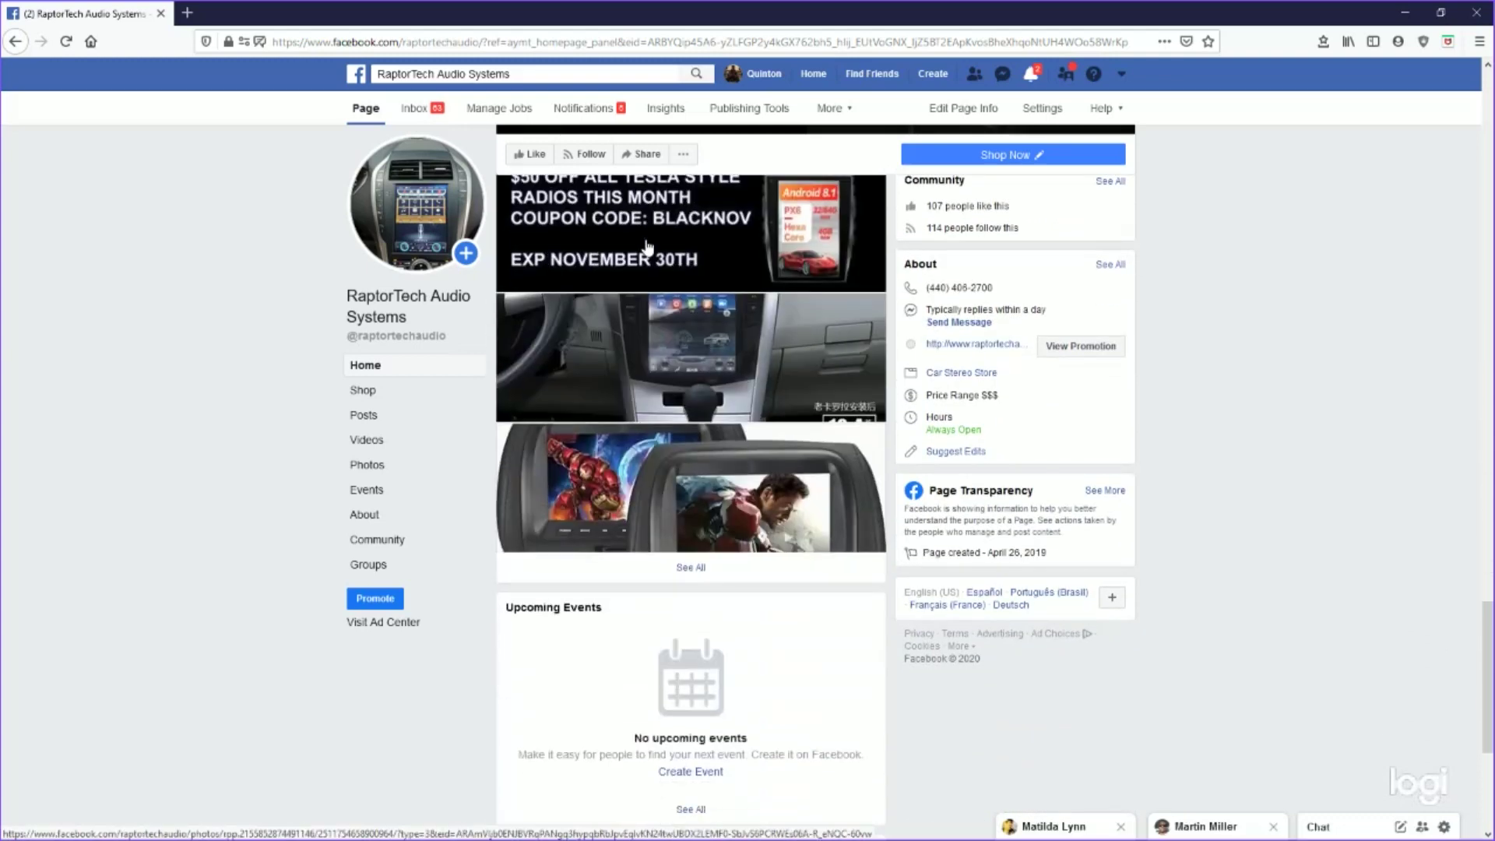
{"action": "scroll", "coordinate": [647, 246], "scroll_direction": "down", "scroll_amount": 5}
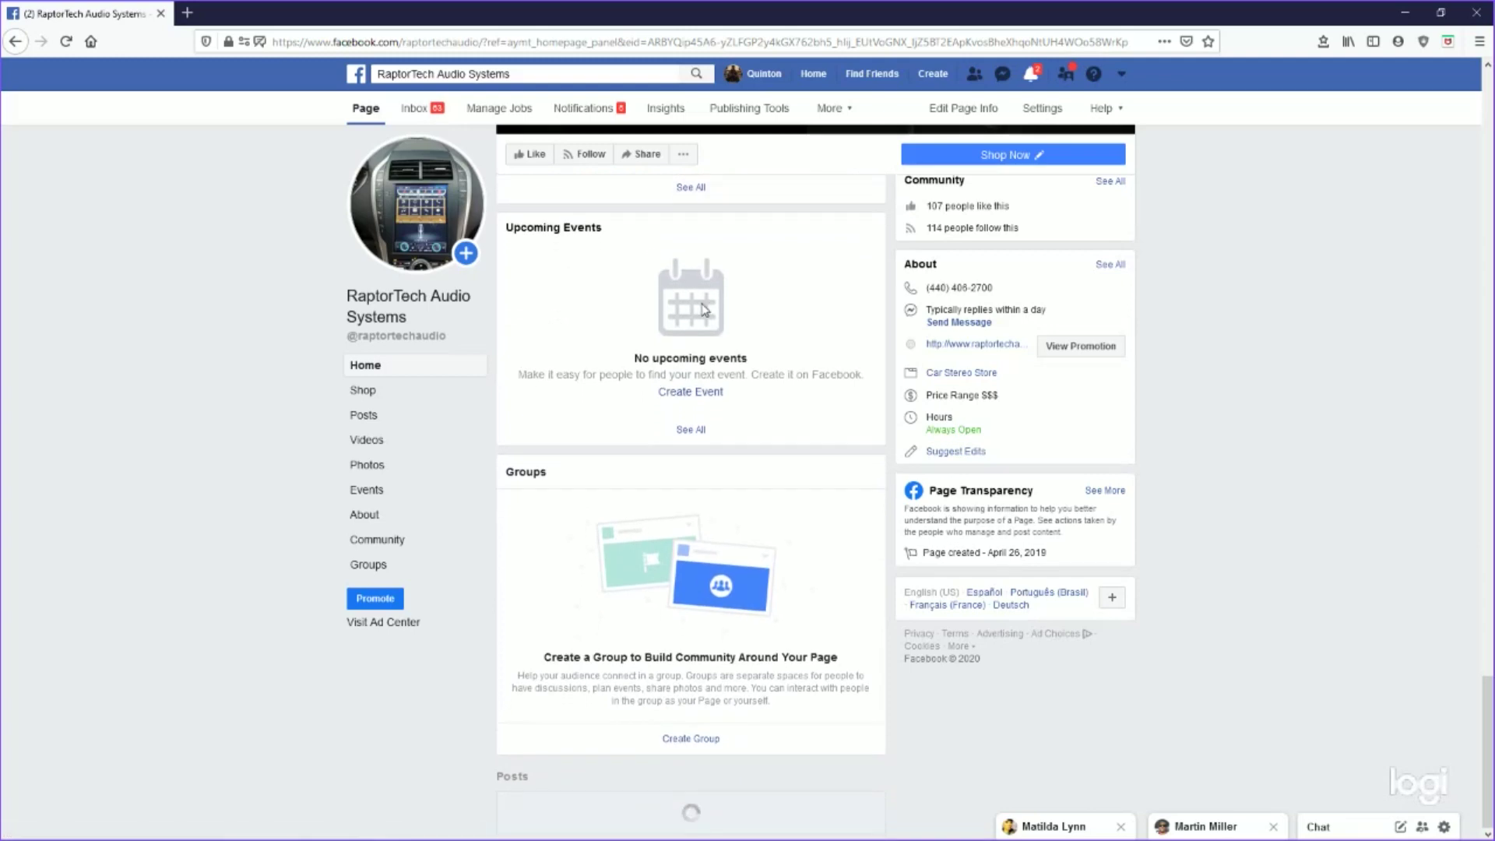
{"action": "scroll", "coordinate": [1262, 474], "scroll_direction": "down", "scroll_amount": 9}
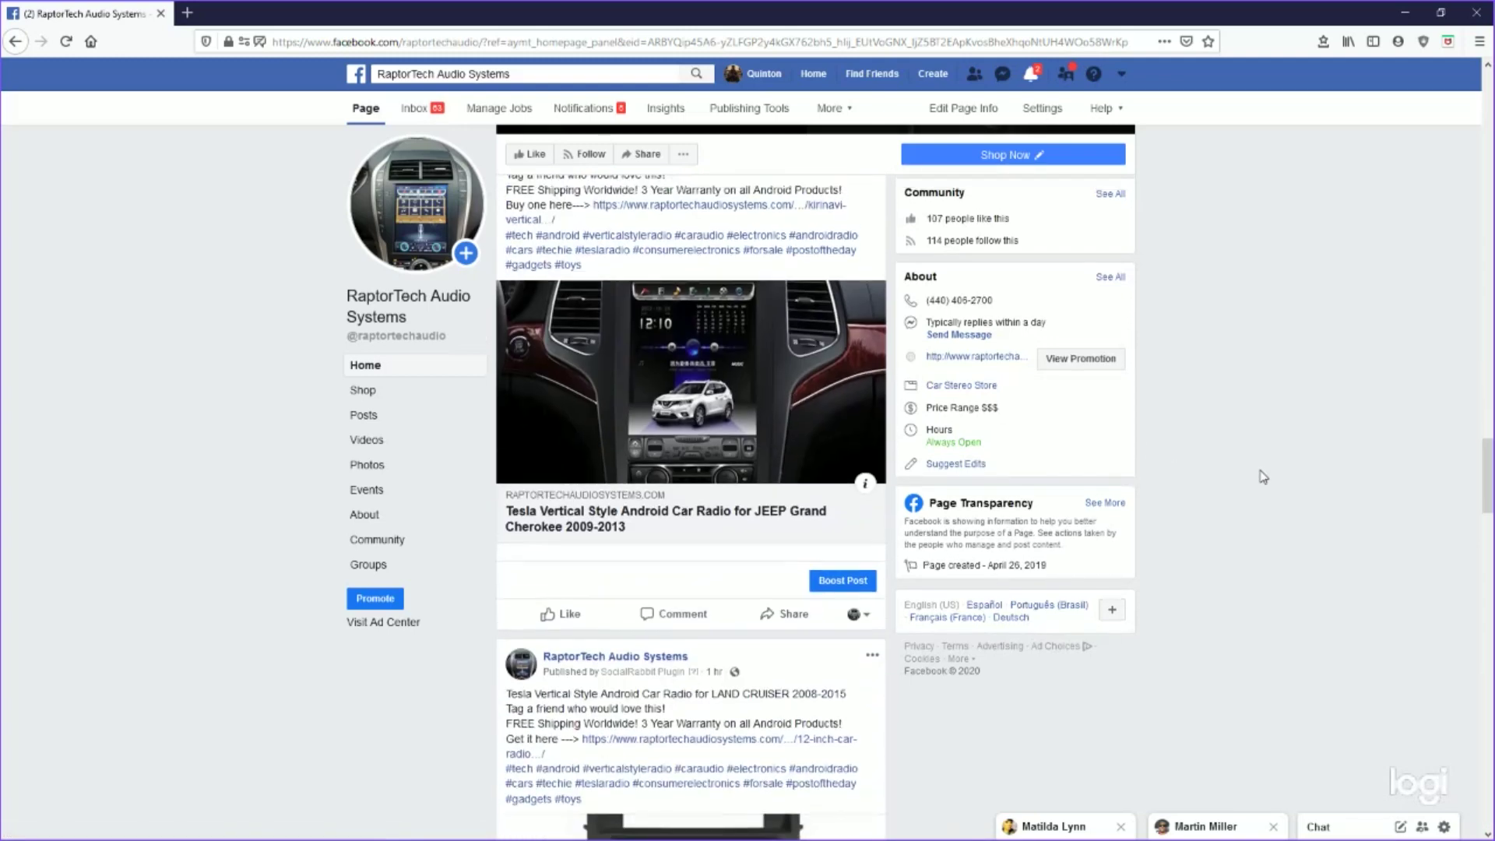
{"action": "scroll", "coordinate": [1261, 473], "scroll_direction": "up", "scroll_amount": 2}
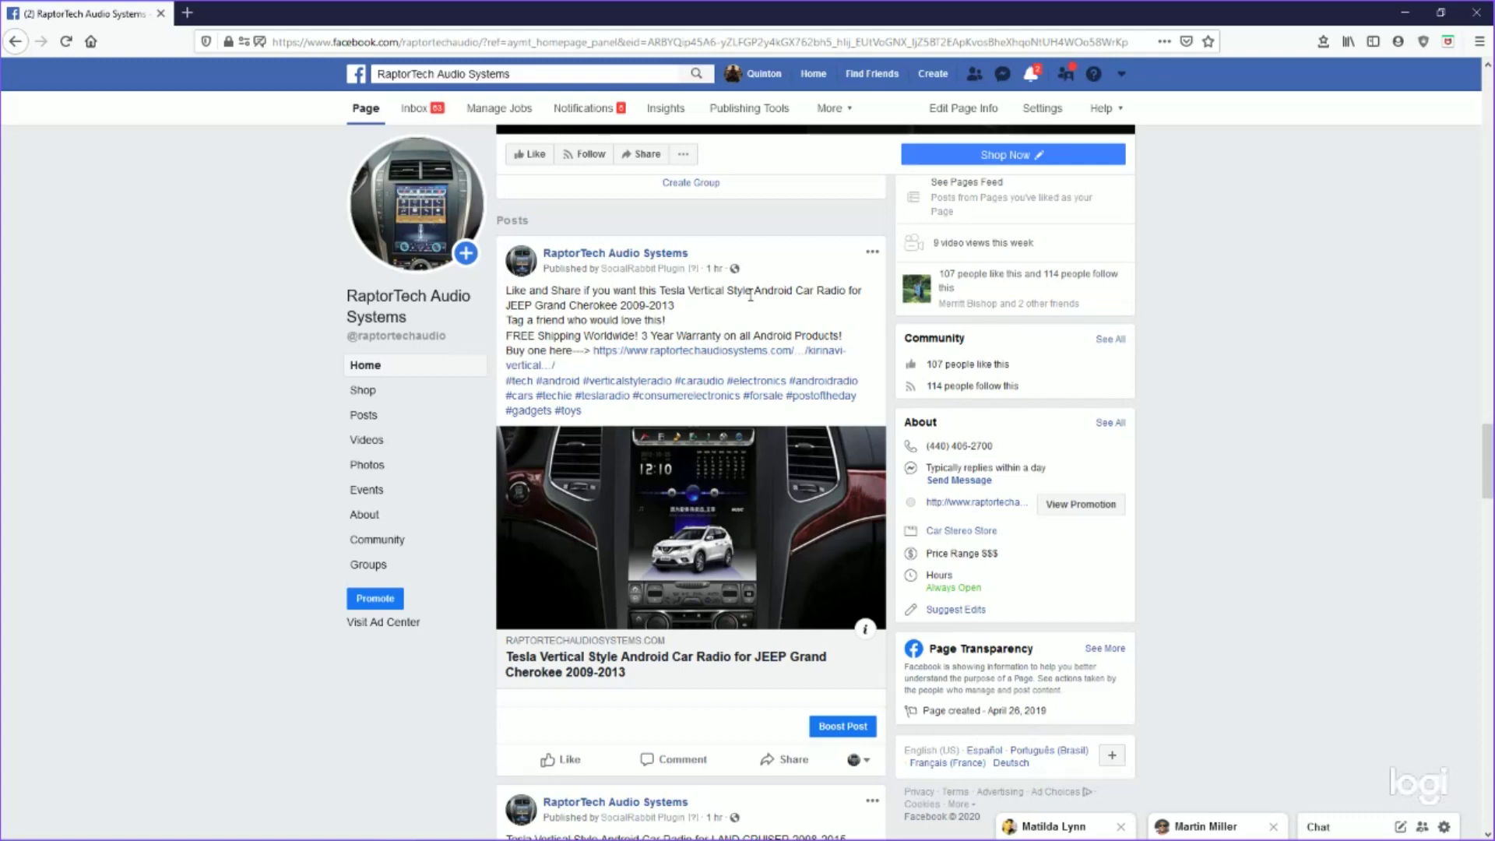
{"action": "scroll", "coordinate": [750, 294], "scroll_direction": "down", "scroll_amount": 4}
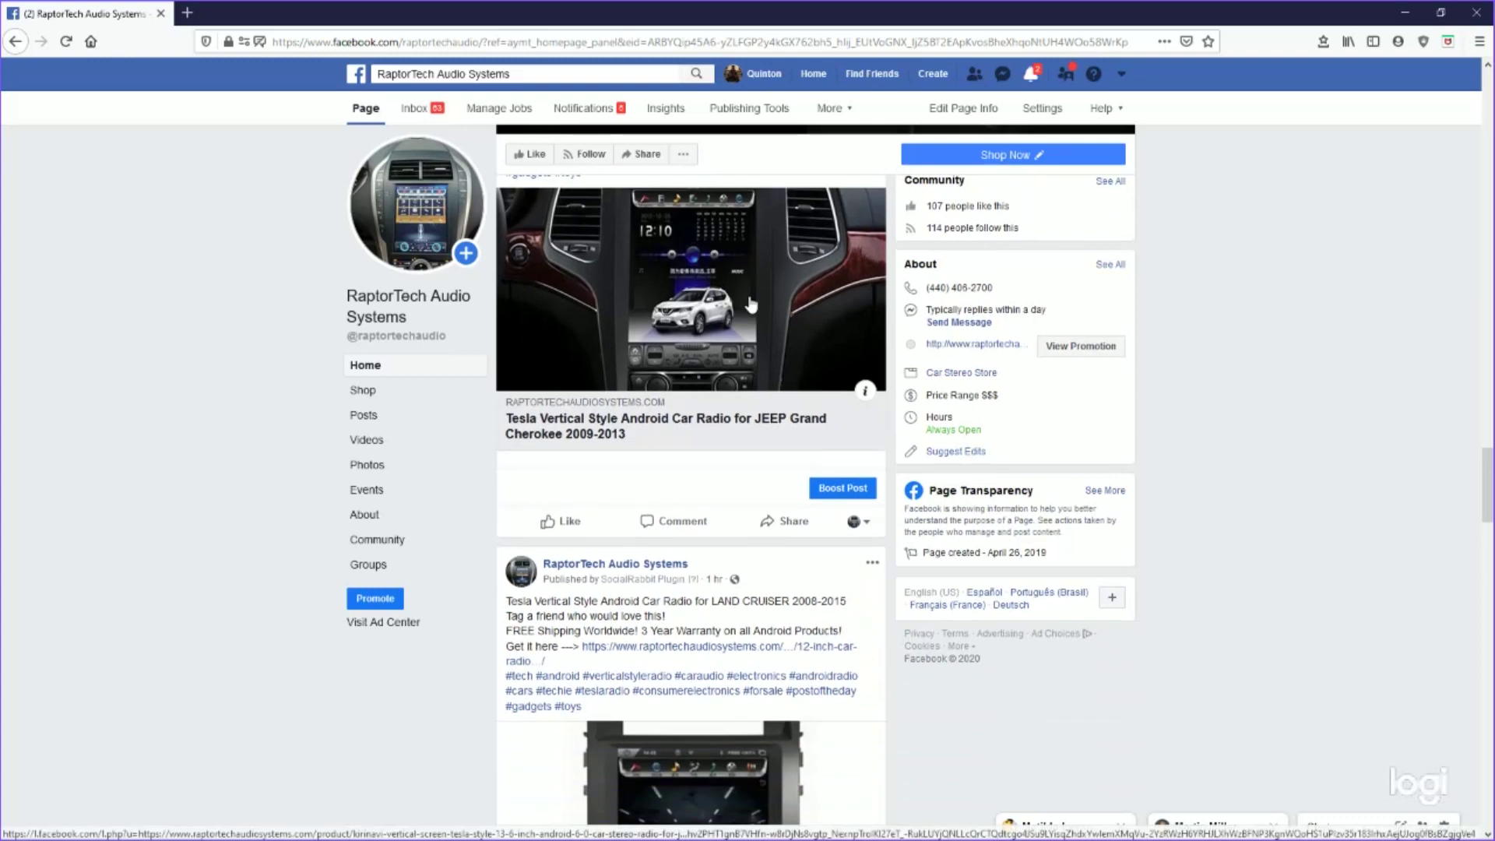
{"action": "scroll", "coordinate": [750, 300], "scroll_direction": "up", "scroll_amount": 3}
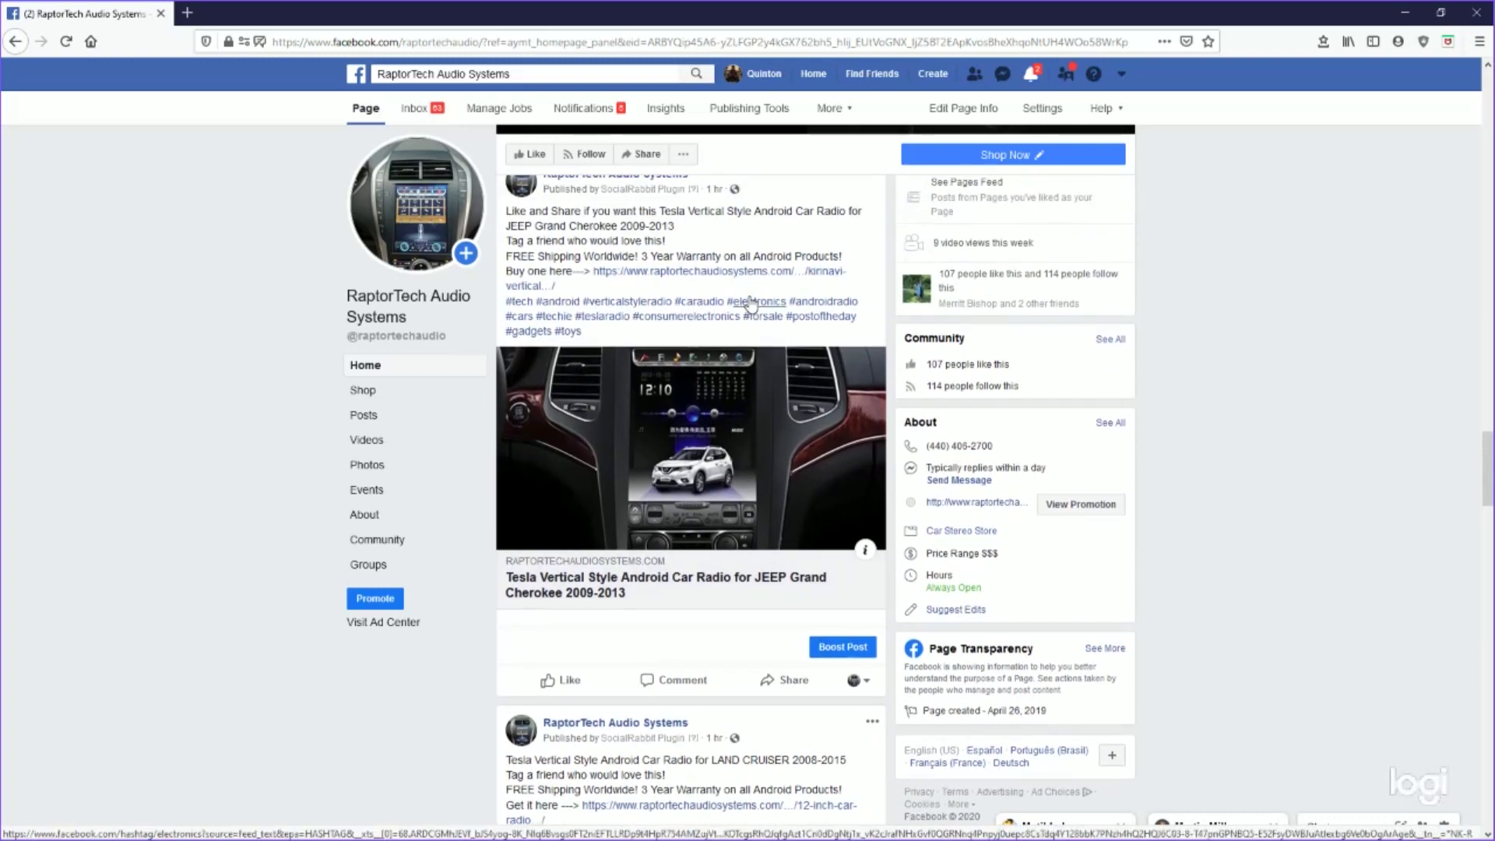
{"action": "scroll", "coordinate": [750, 302], "scroll_direction": "down", "scroll_amount": 10}
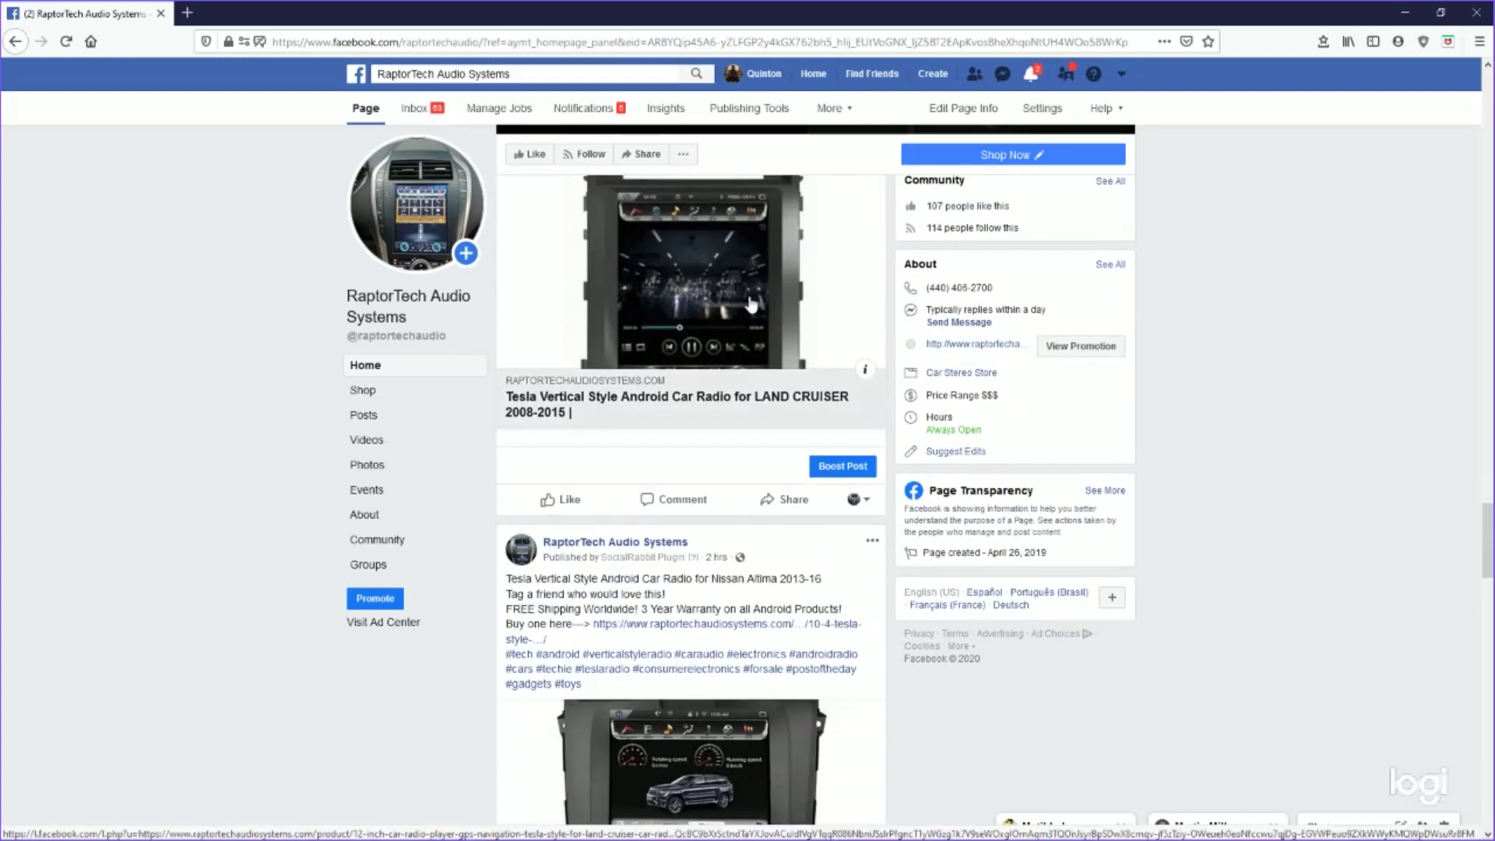
{"action": "scroll", "coordinate": [750, 302], "scroll_direction": "down", "scroll_amount": 11}
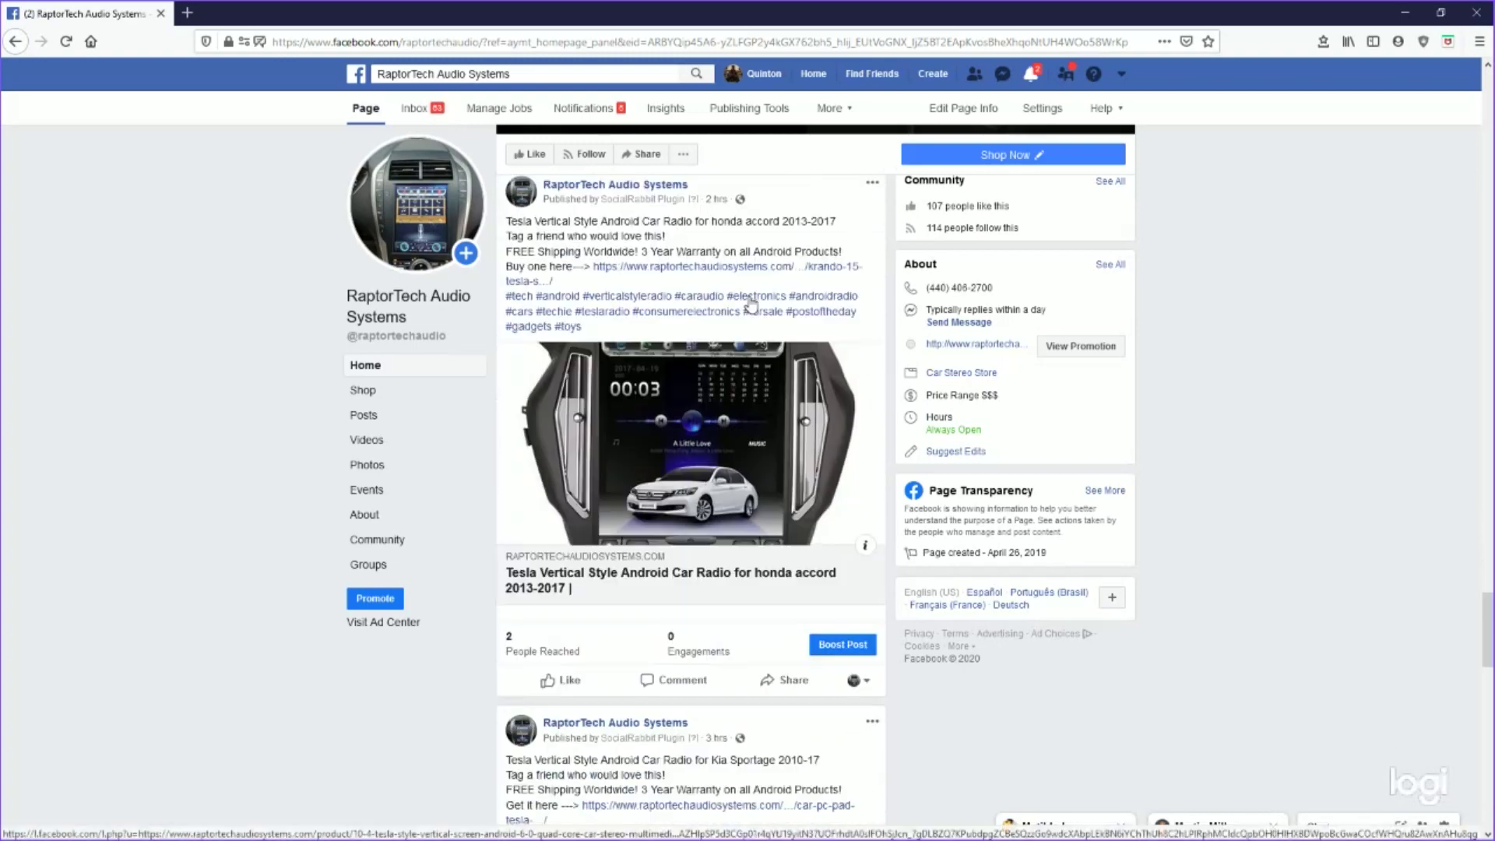
{"action": "scroll", "coordinate": [750, 302], "scroll_direction": "down", "scroll_amount": 16}
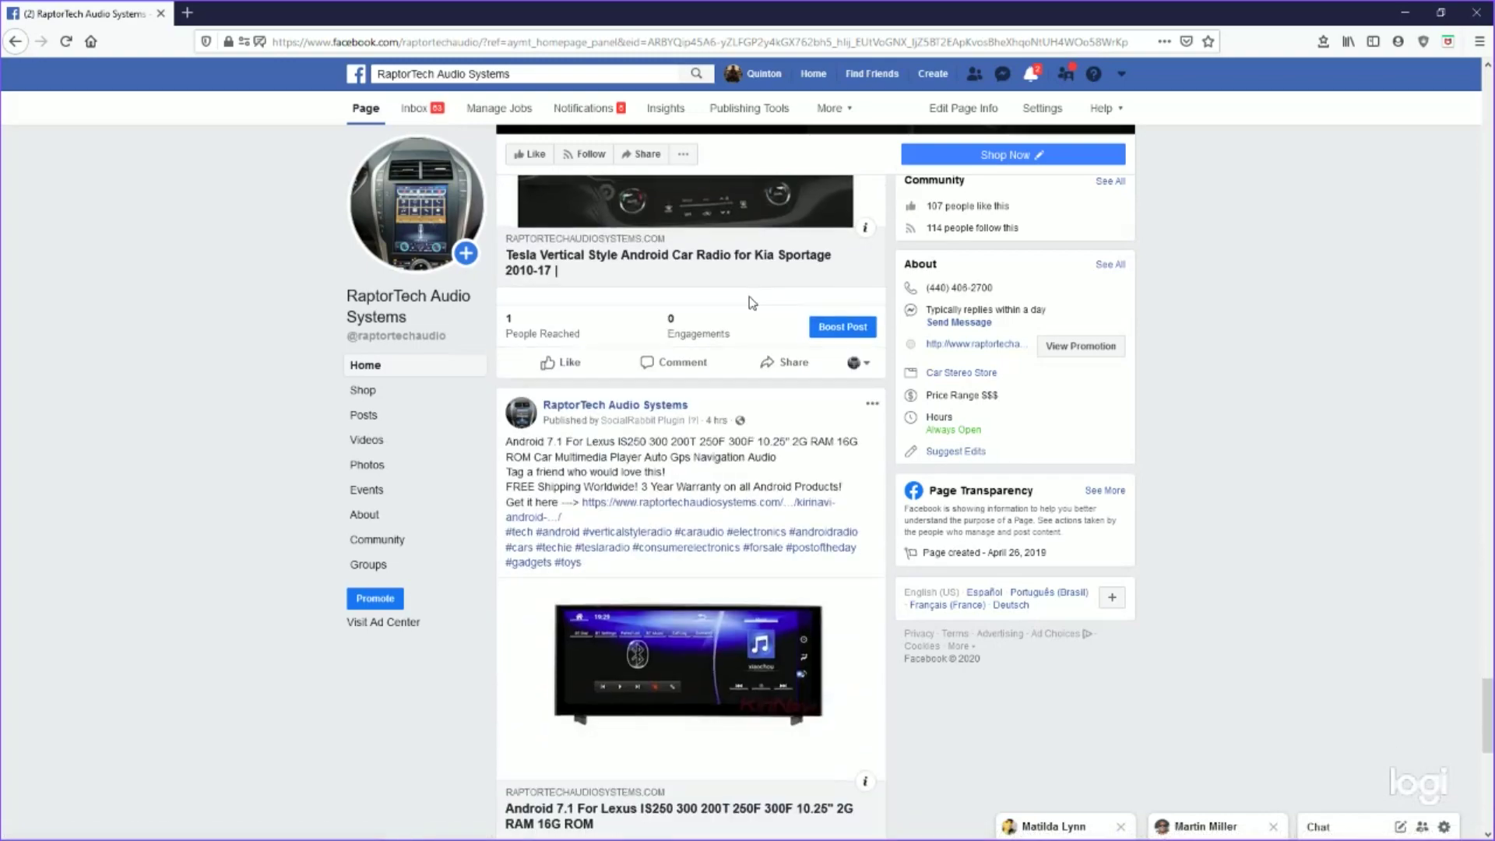
{"action": "scroll", "coordinate": [750, 302], "scroll_direction": "down", "scroll_amount": 4}
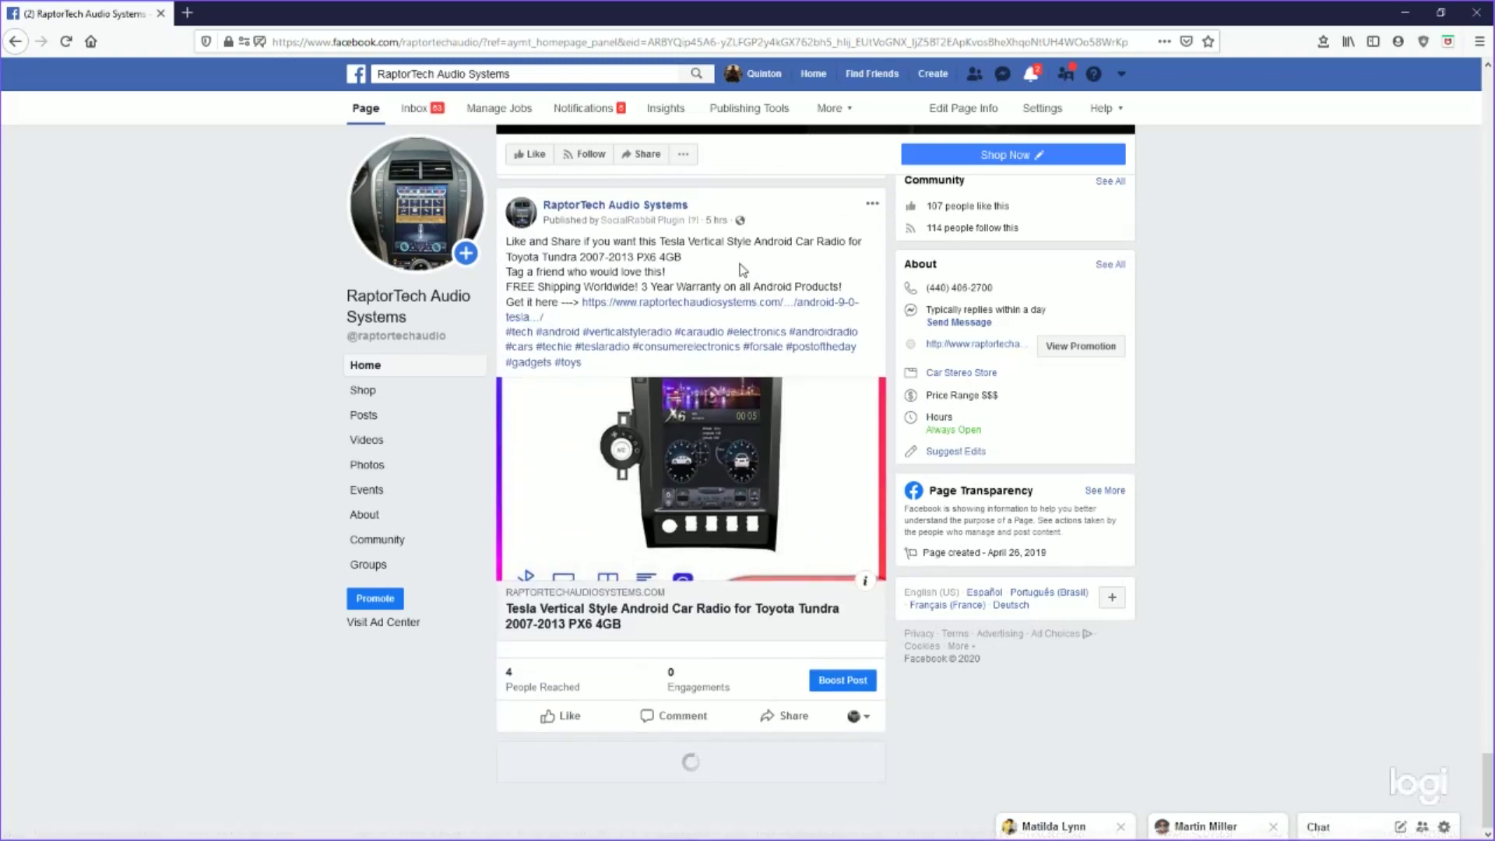
- Search Facebook for "toys gadgets & more" and open the Toys Gadgets & More page
{"action": "left_click", "coordinate": [549, 77]}
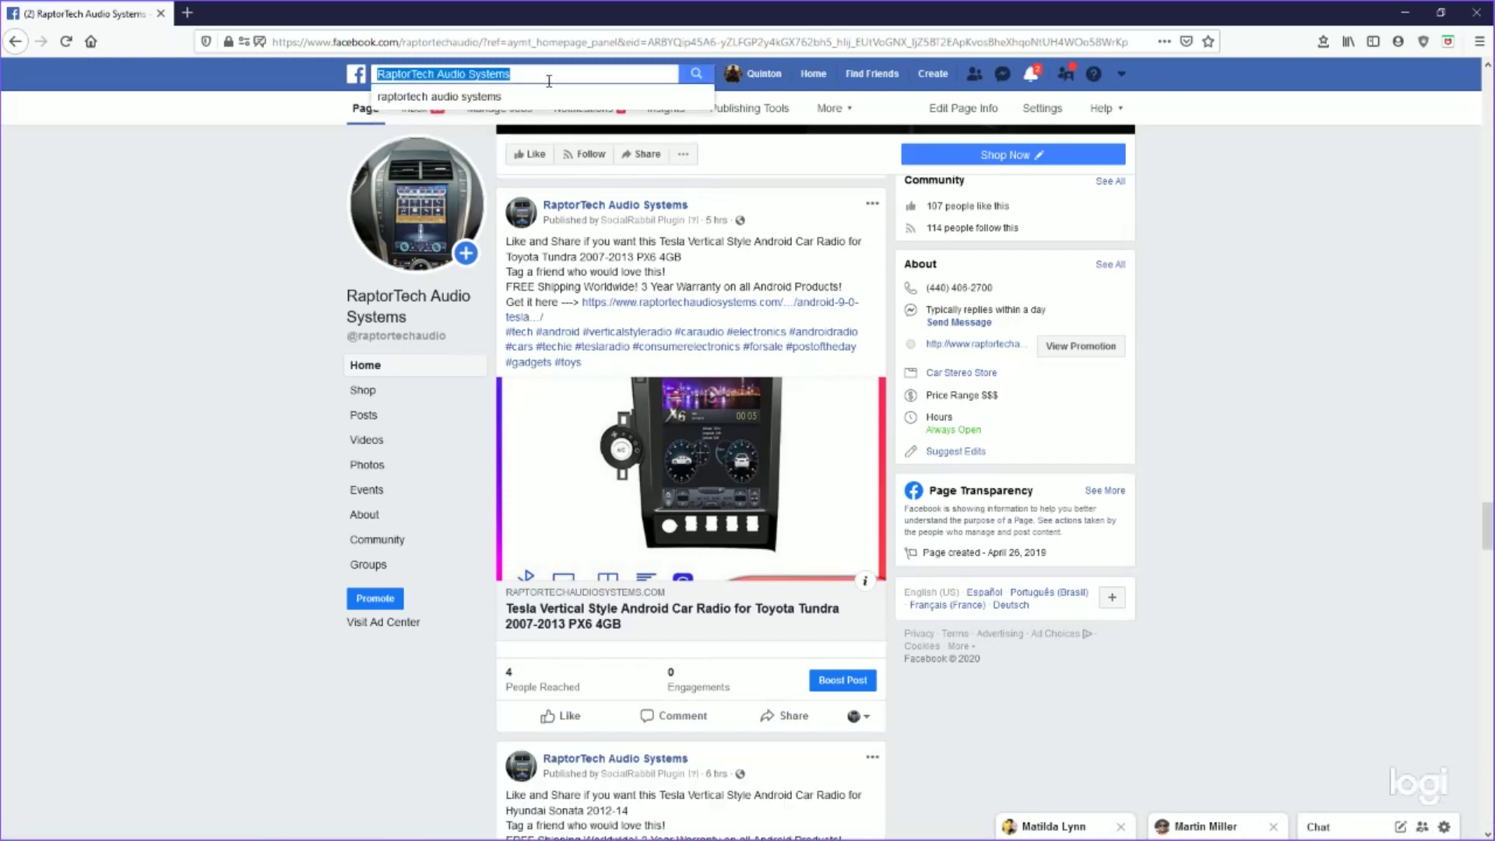
{"action": "type", "text": "toys"}
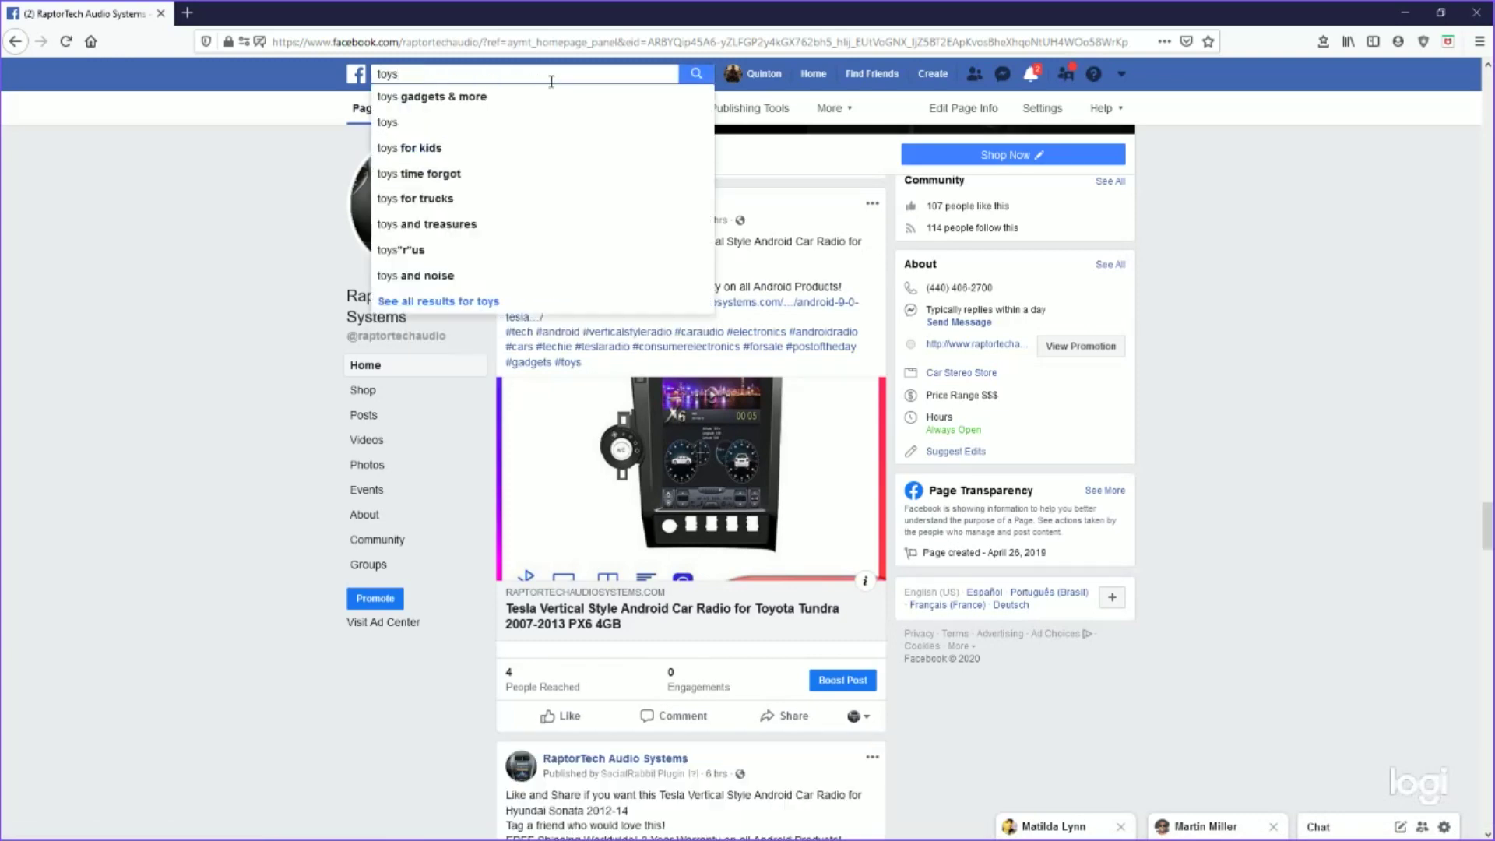
{"action": "type", "text": " gadgets"}
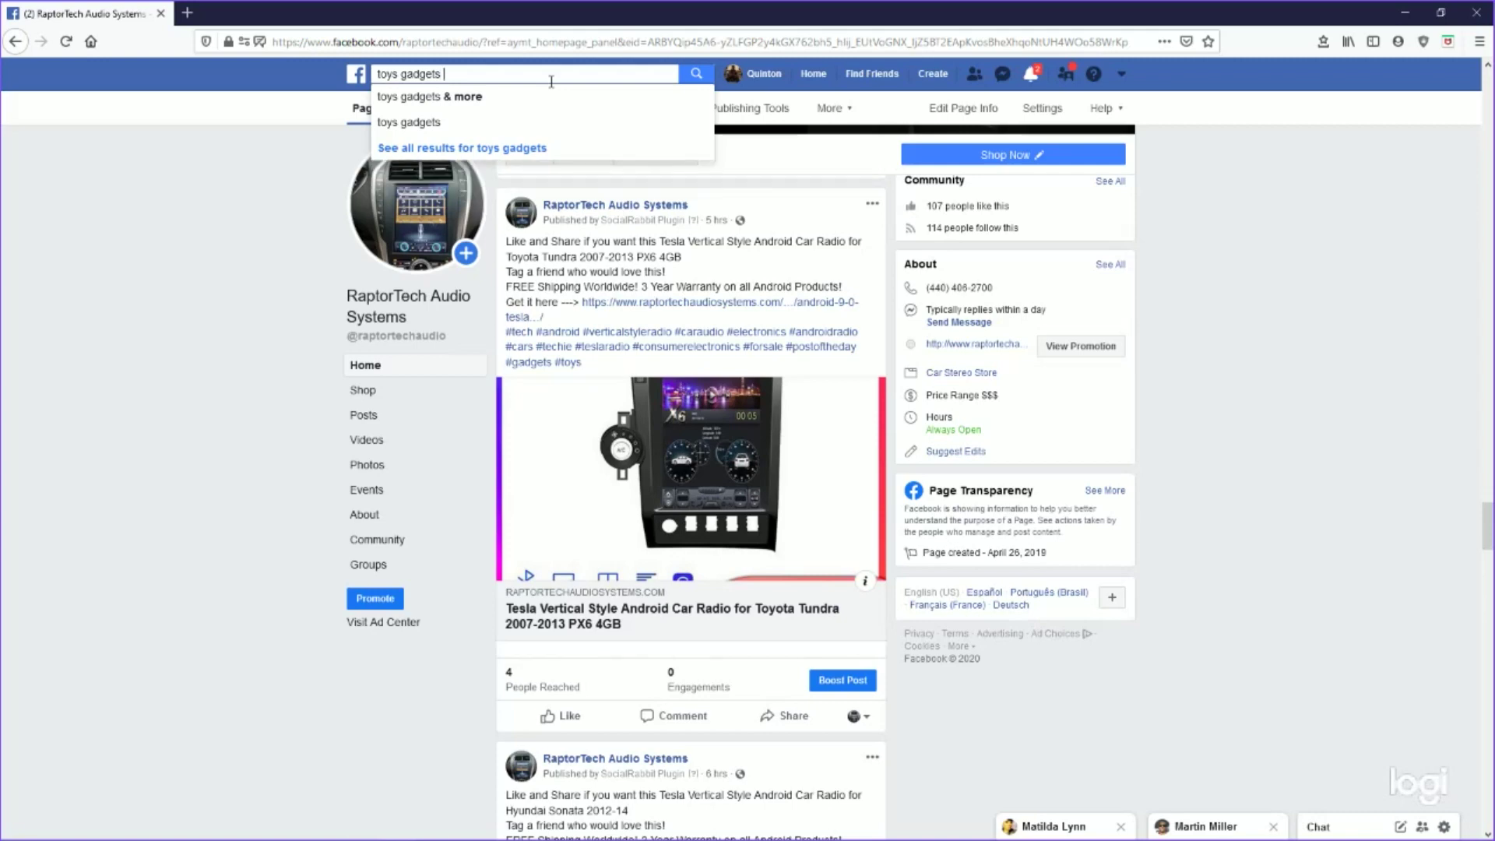
{"action": "left_click", "coordinate": [495, 96]}
{"action": "left_click", "coordinate": [632, 153]}
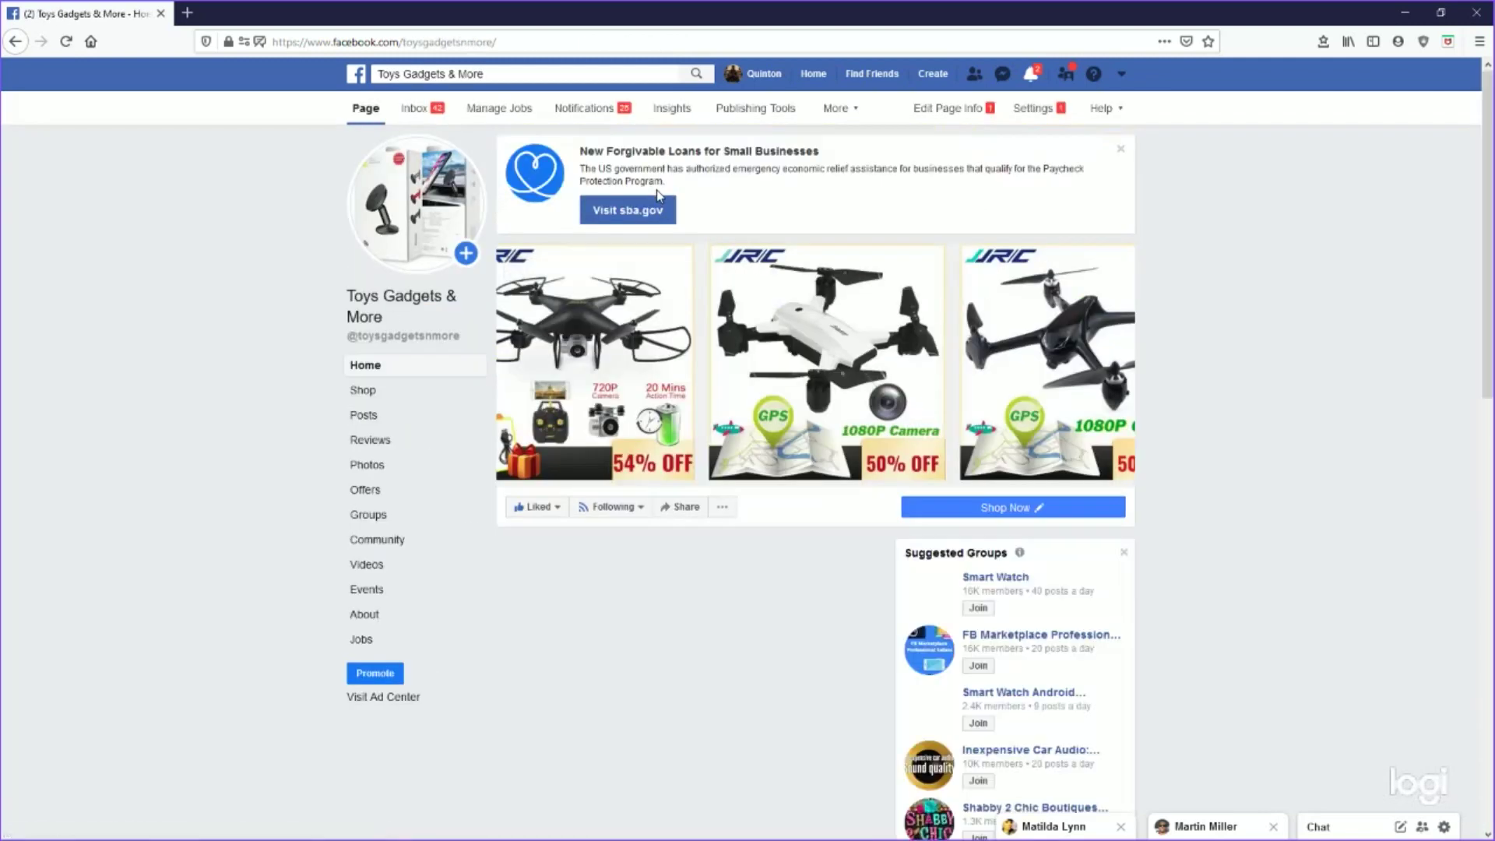
- Examine the Social Rabbit posts on the Toys Gadgets & More page, from the Canon M10 camera to the photo background
{"action": "scroll", "coordinate": [657, 190], "scroll_direction": "down", "scroll_amount": 5}
{"action": "scroll", "coordinate": [657, 198], "scroll_direction": "down", "scroll_amount": 7}
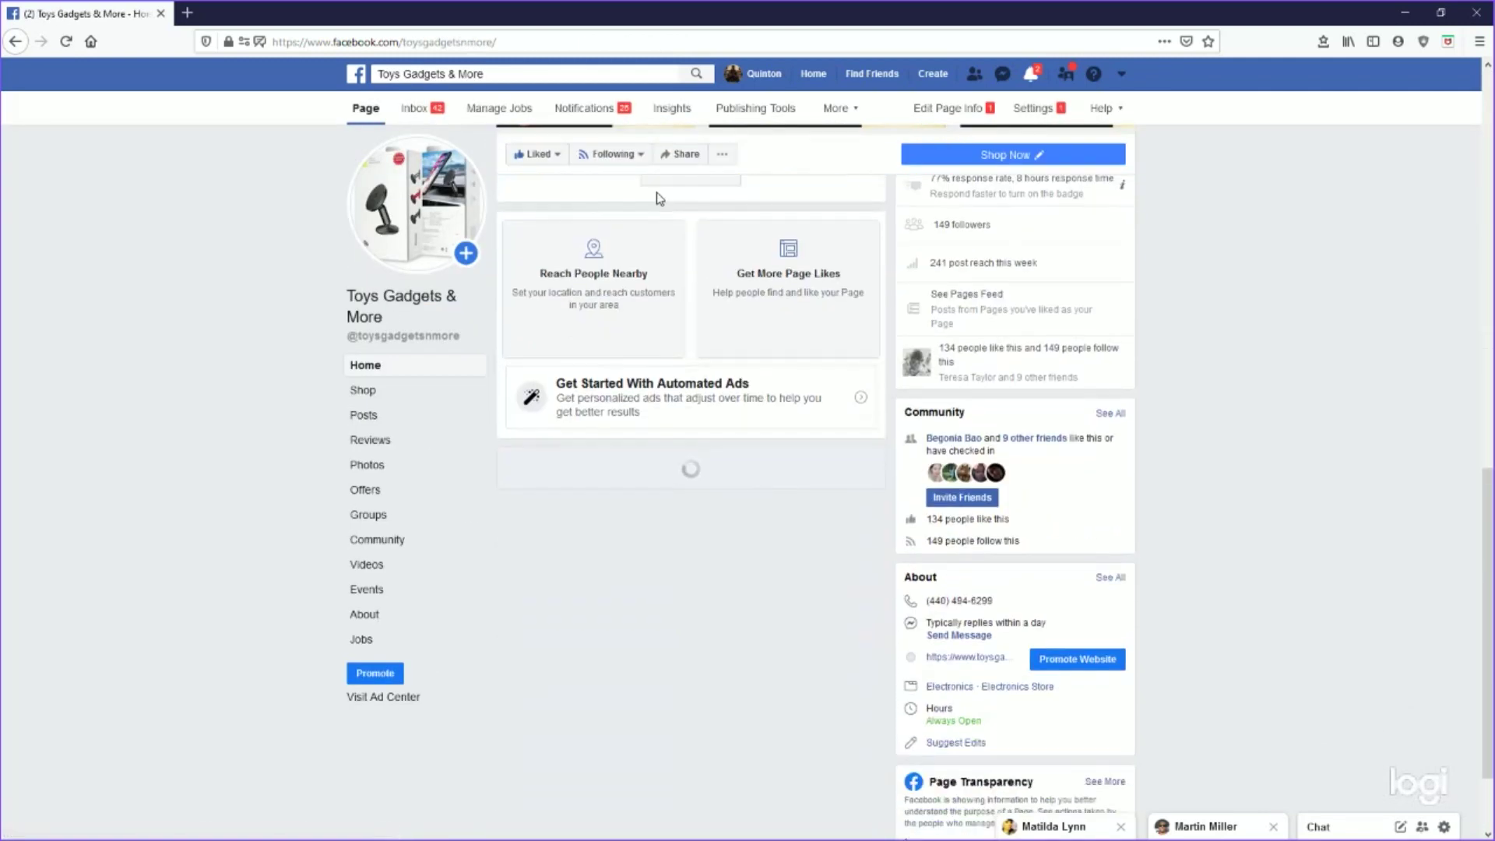
{"action": "scroll", "coordinate": [657, 197], "scroll_direction": "down", "scroll_amount": 2}
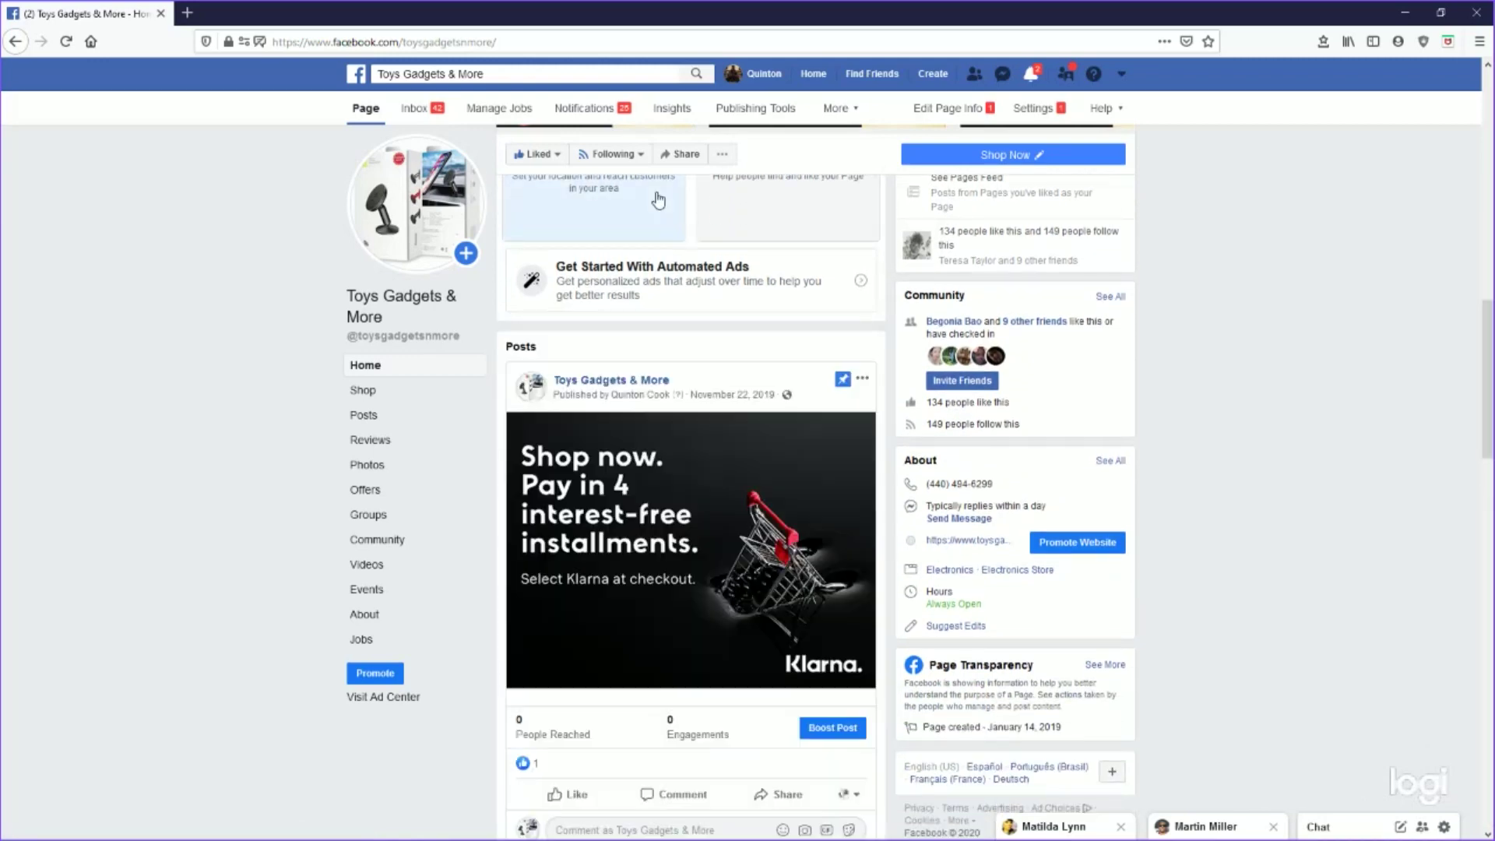
{"action": "scroll", "coordinate": [658, 199], "scroll_direction": "down", "scroll_amount": 1}
{"action": "scroll", "coordinate": [658, 199], "scroll_direction": "down", "scroll_amount": 1}
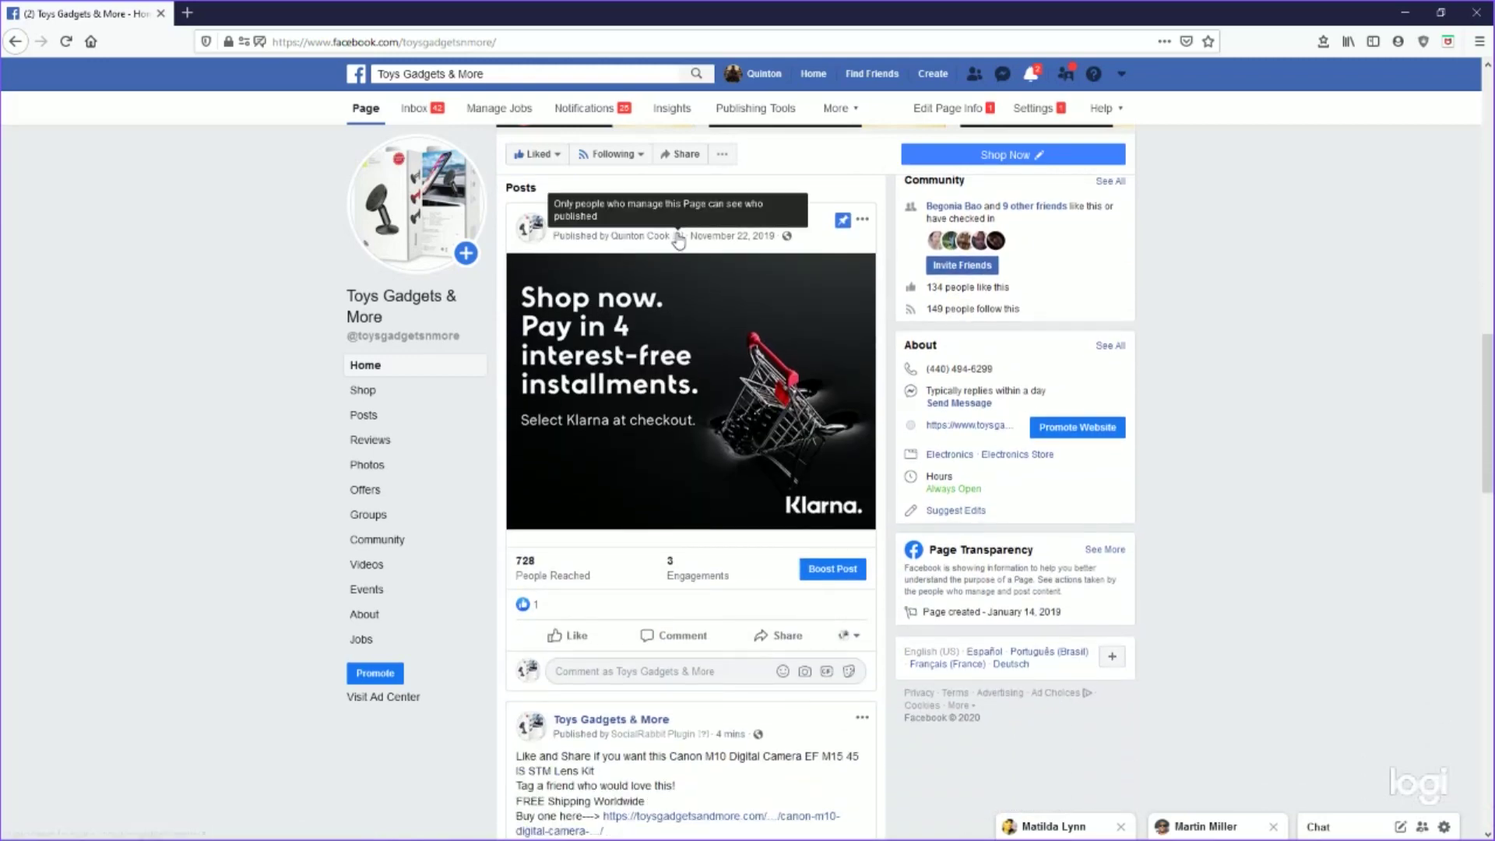
{"action": "scroll", "coordinate": [676, 234], "scroll_direction": "down", "scroll_amount": 1}
{"action": "scroll", "coordinate": [683, 246], "scroll_direction": "down", "scroll_amount": 6}
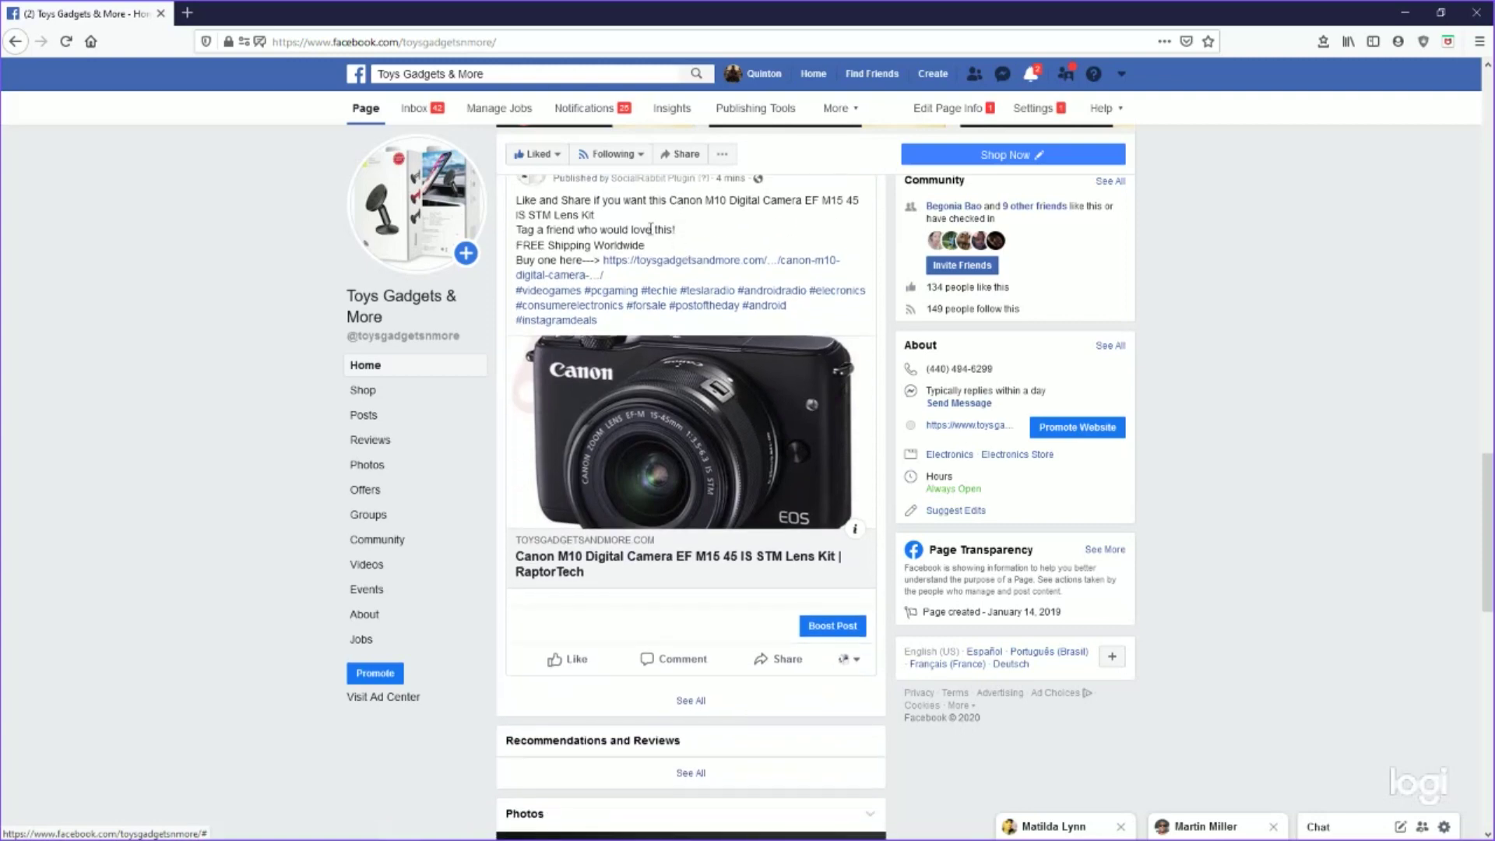
{"action": "scroll", "coordinate": [618, 218], "scroll_direction": "up", "scroll_amount": 1}
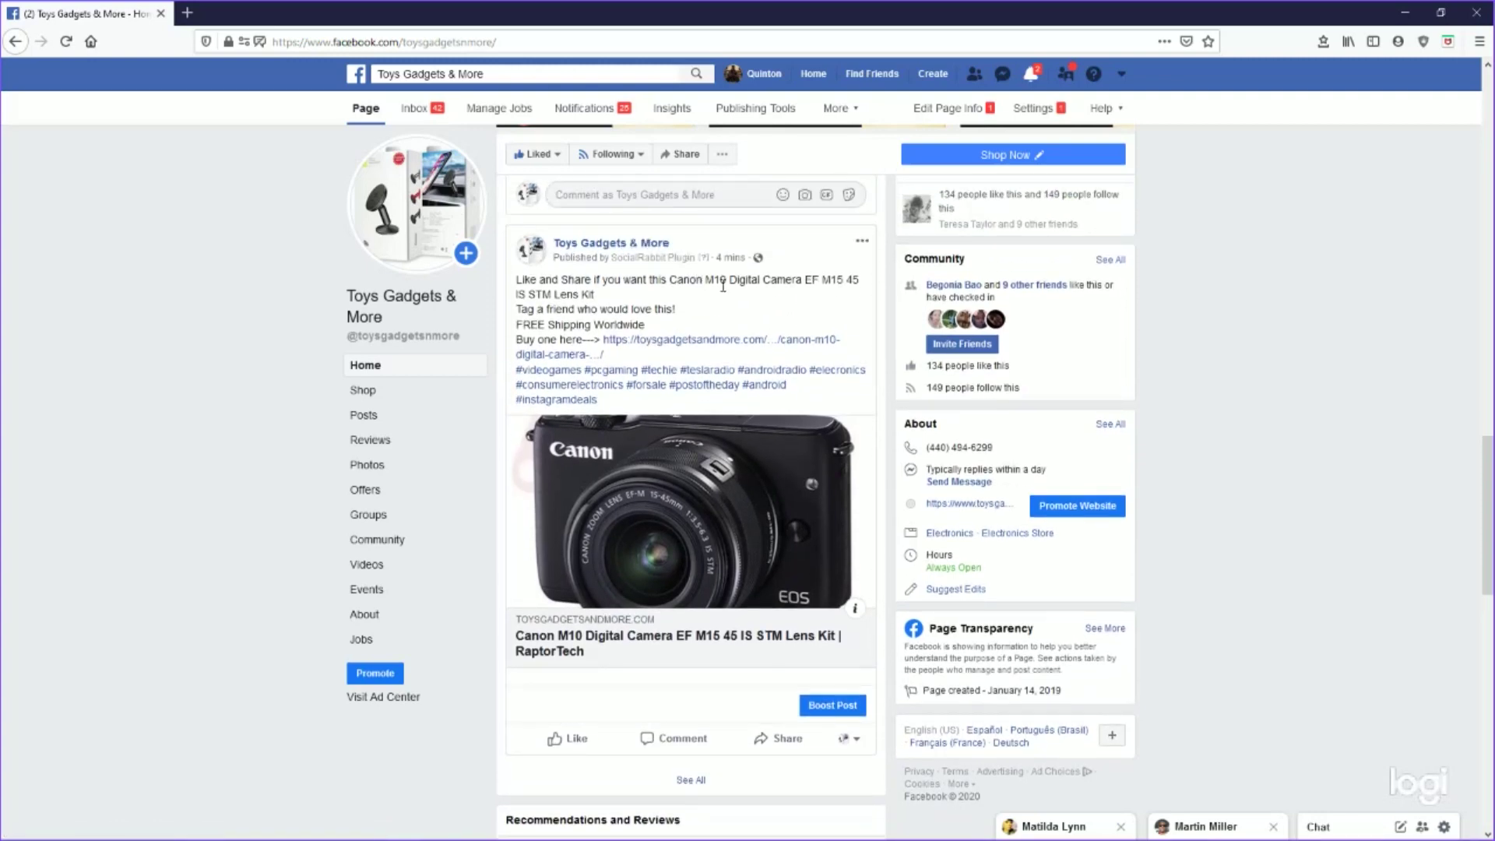
{"action": "scroll", "coordinate": [724, 289], "scroll_direction": "down", "scroll_amount": 14}
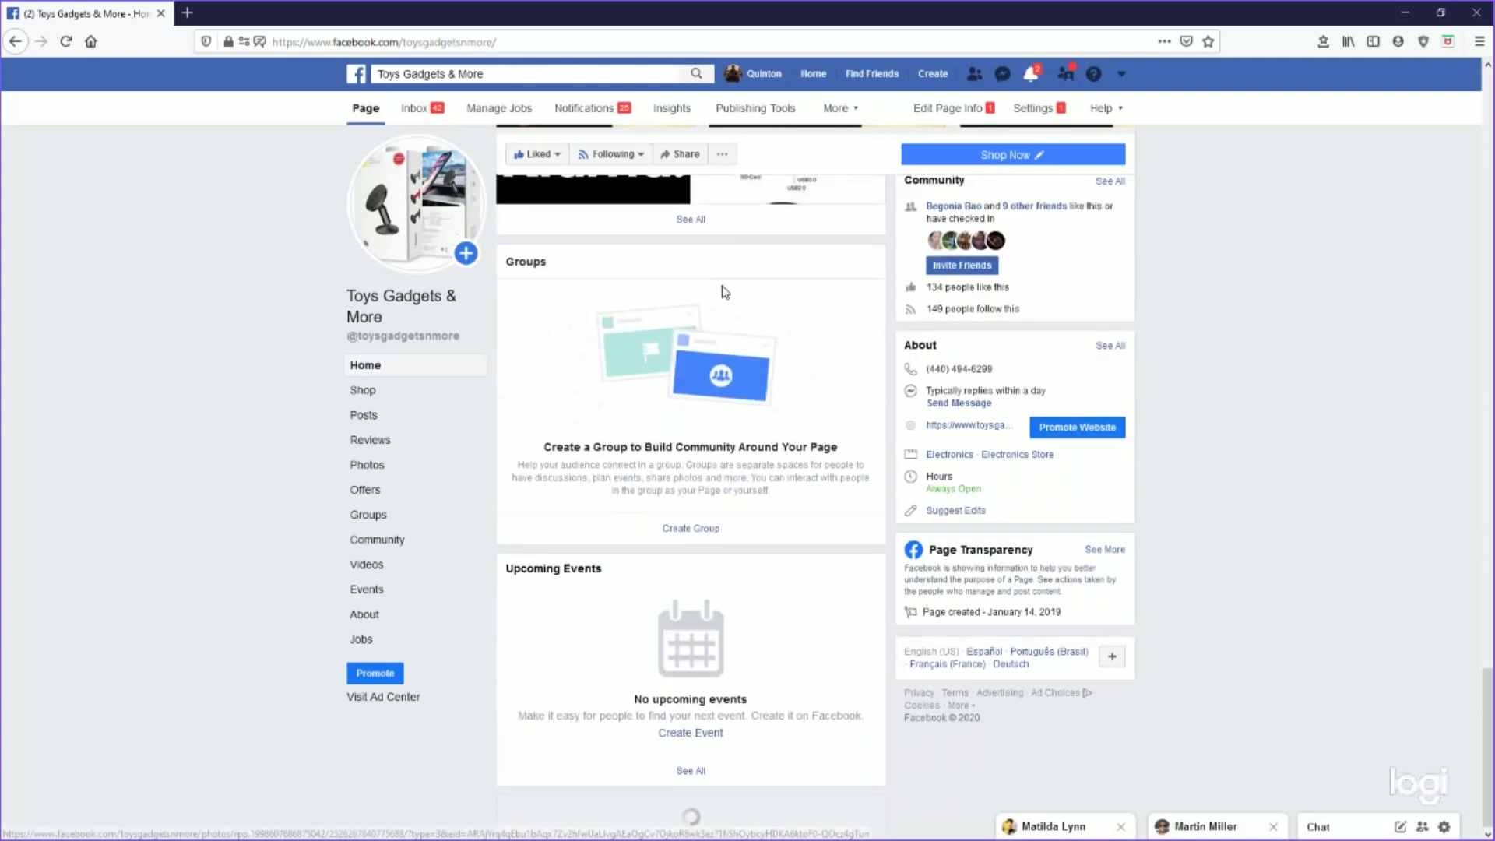
{"action": "scroll", "coordinate": [724, 292], "scroll_direction": "down", "scroll_amount": 10}
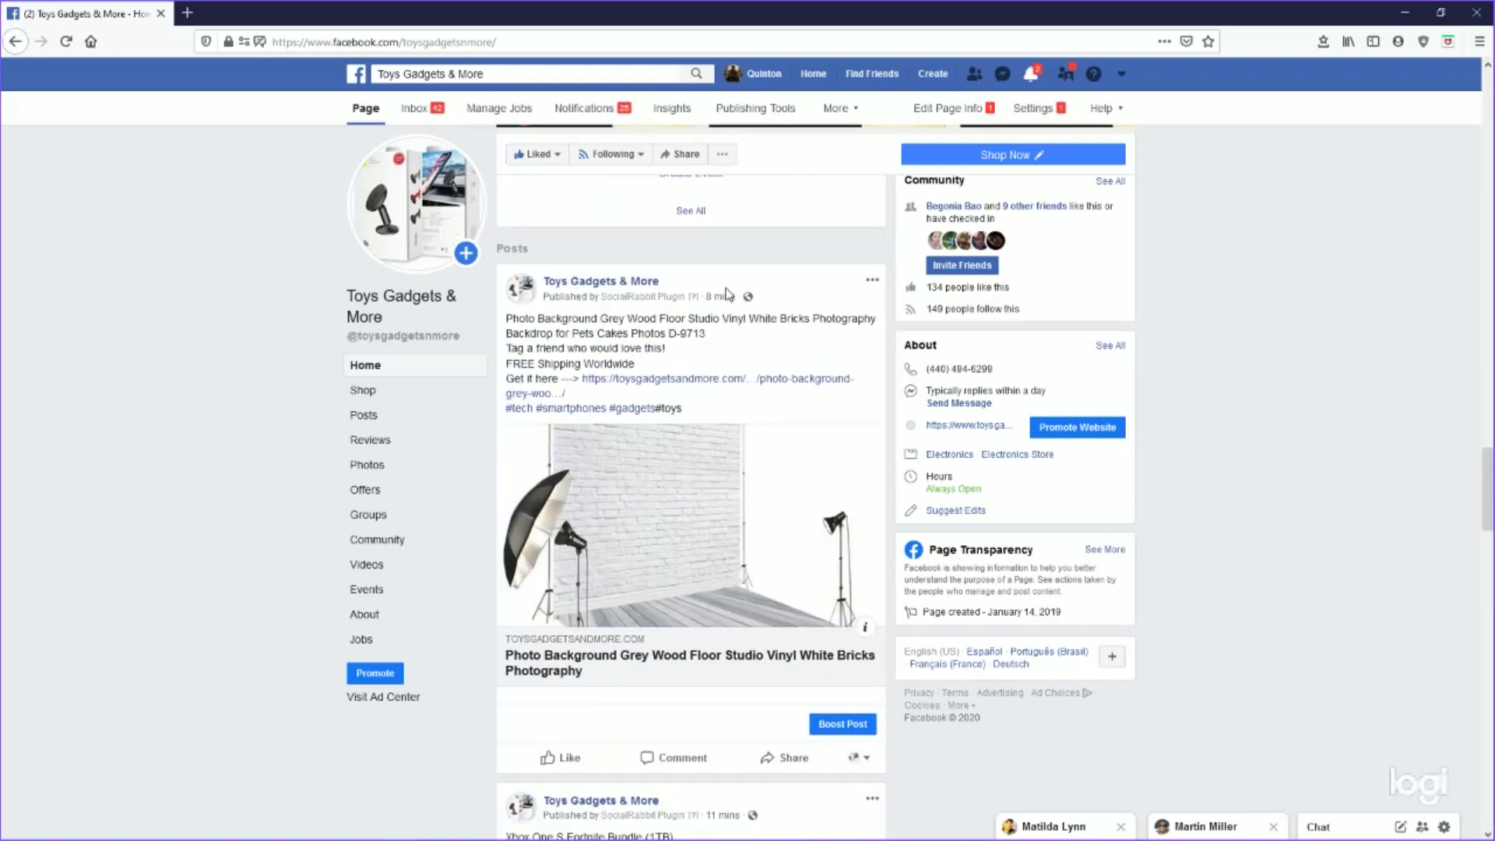
- Review the older Social Rabbit posts on the Toys Gadgets & More page, from the Xbox One S bundle to the LG K20 Plus case, and close the Facebook window
{"action": "scroll", "coordinate": [727, 296], "scroll_direction": "up", "scroll_amount": 2}
{"action": "scroll", "coordinate": [726, 296], "scroll_direction": "down", "scroll_amount": 5}
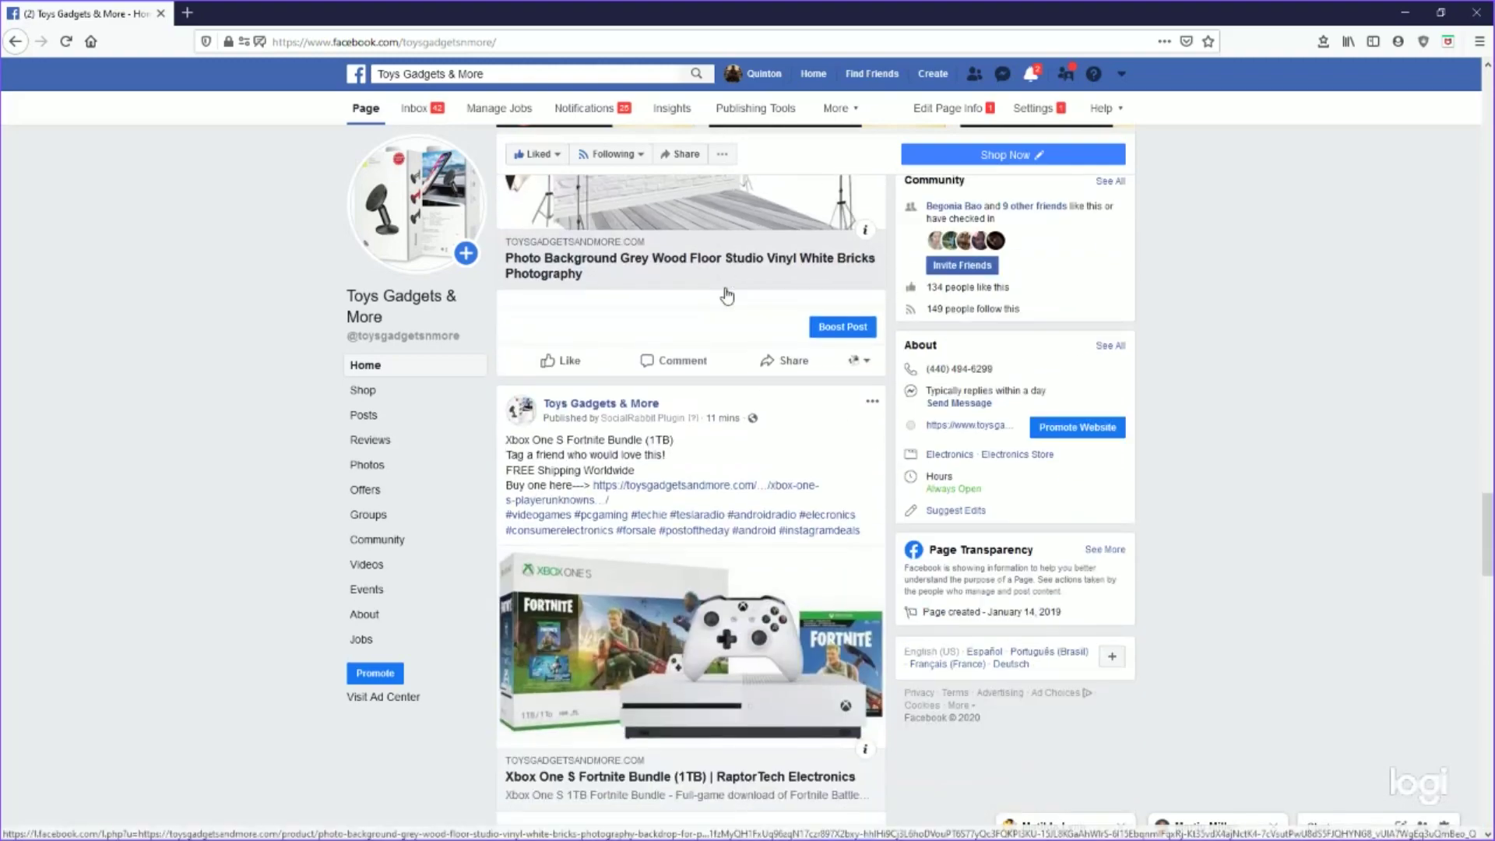
{"action": "scroll", "coordinate": [727, 296], "scroll_direction": "down", "scroll_amount": 8}
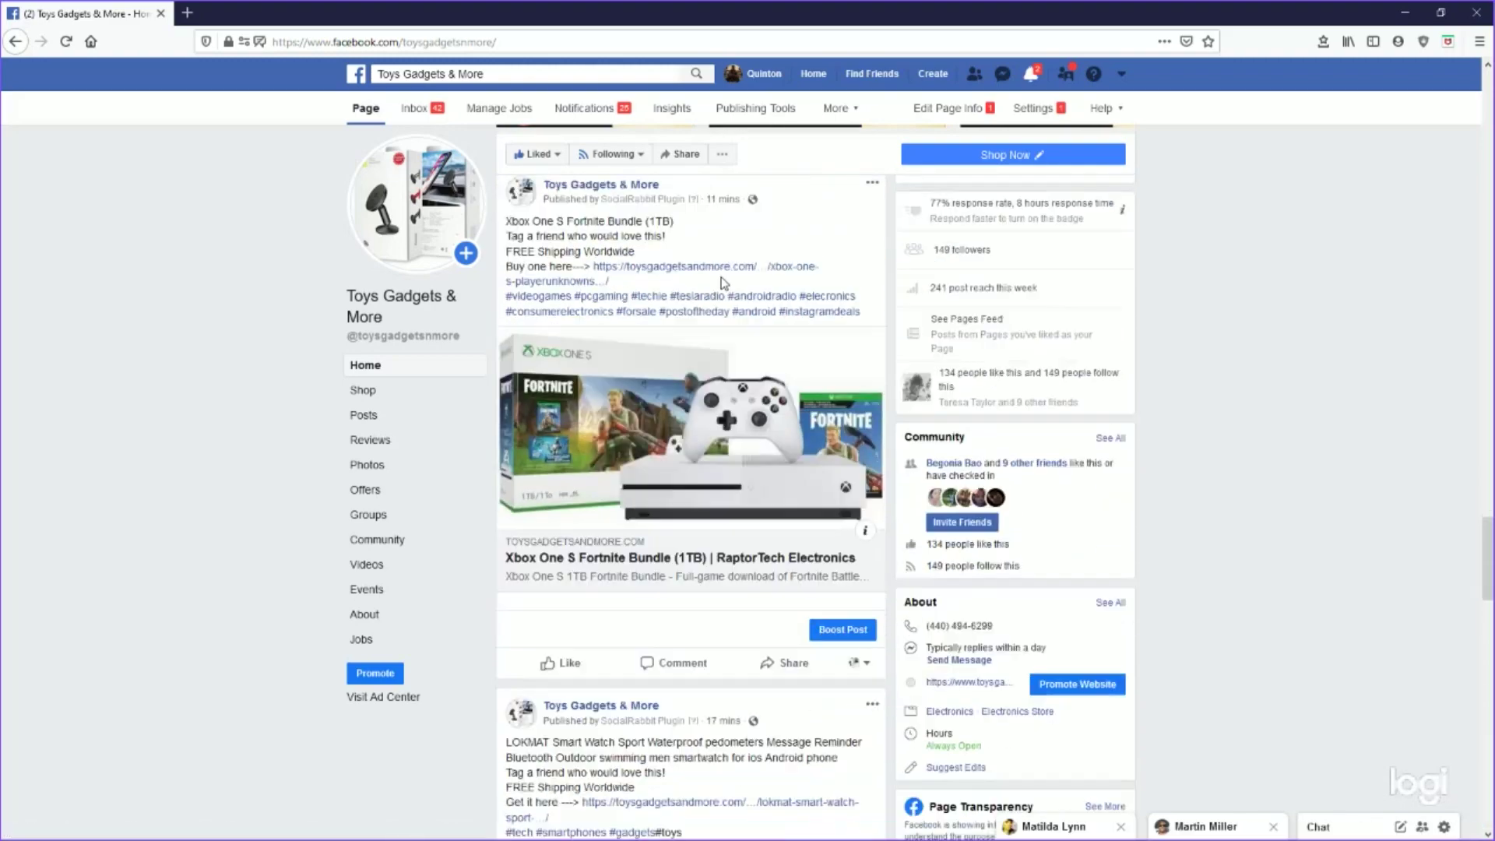
{"action": "scroll", "coordinate": [727, 296], "scroll_direction": "down", "scroll_amount": 8}
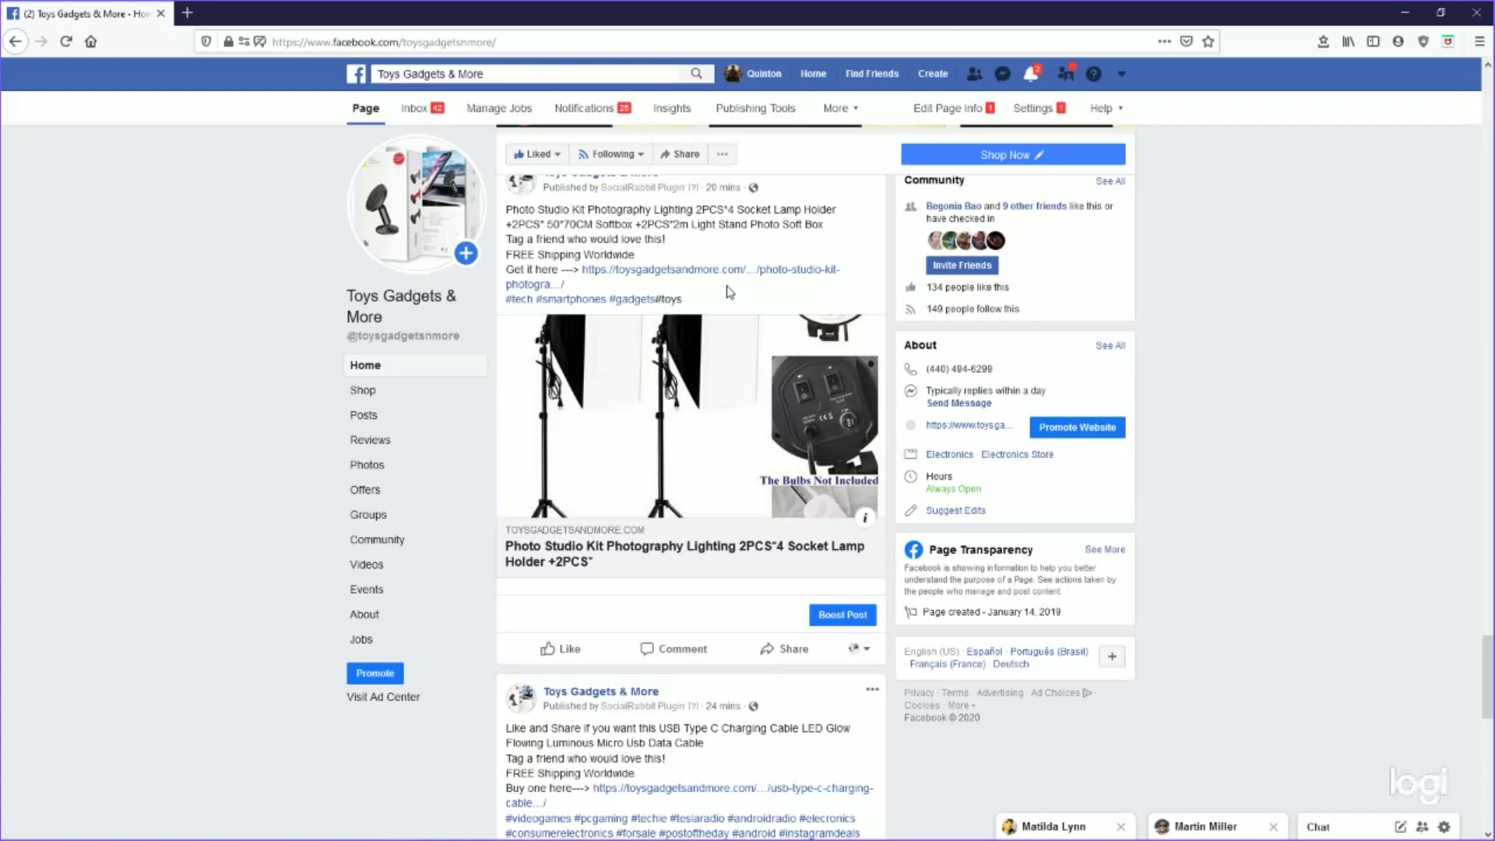
{"action": "scroll", "coordinate": [730, 291], "scroll_direction": "down", "scroll_amount": 7}
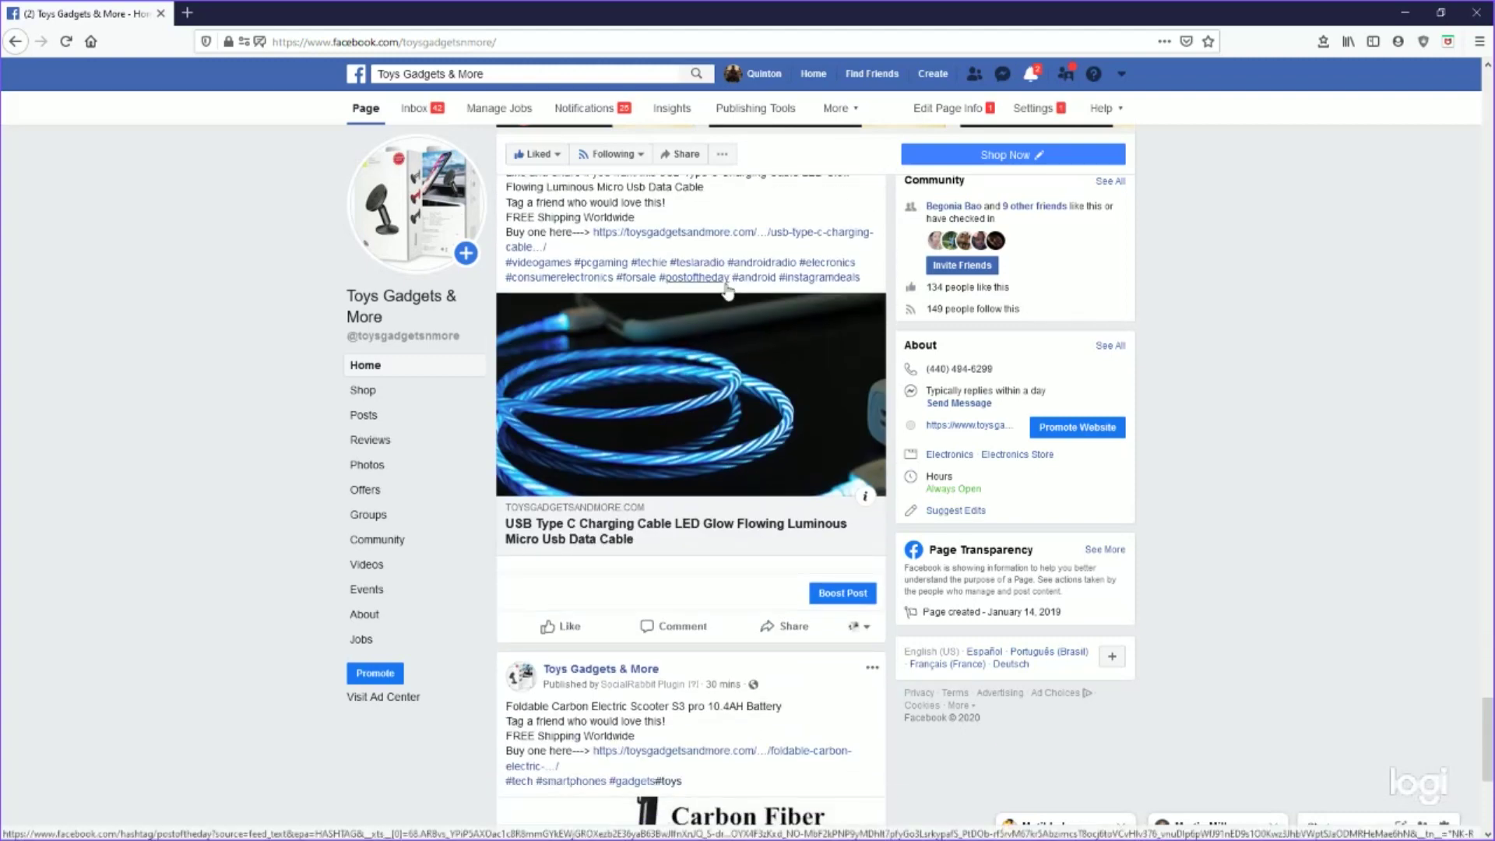
{"action": "scroll", "coordinate": [727, 291], "scroll_direction": "down", "scroll_amount": 5}
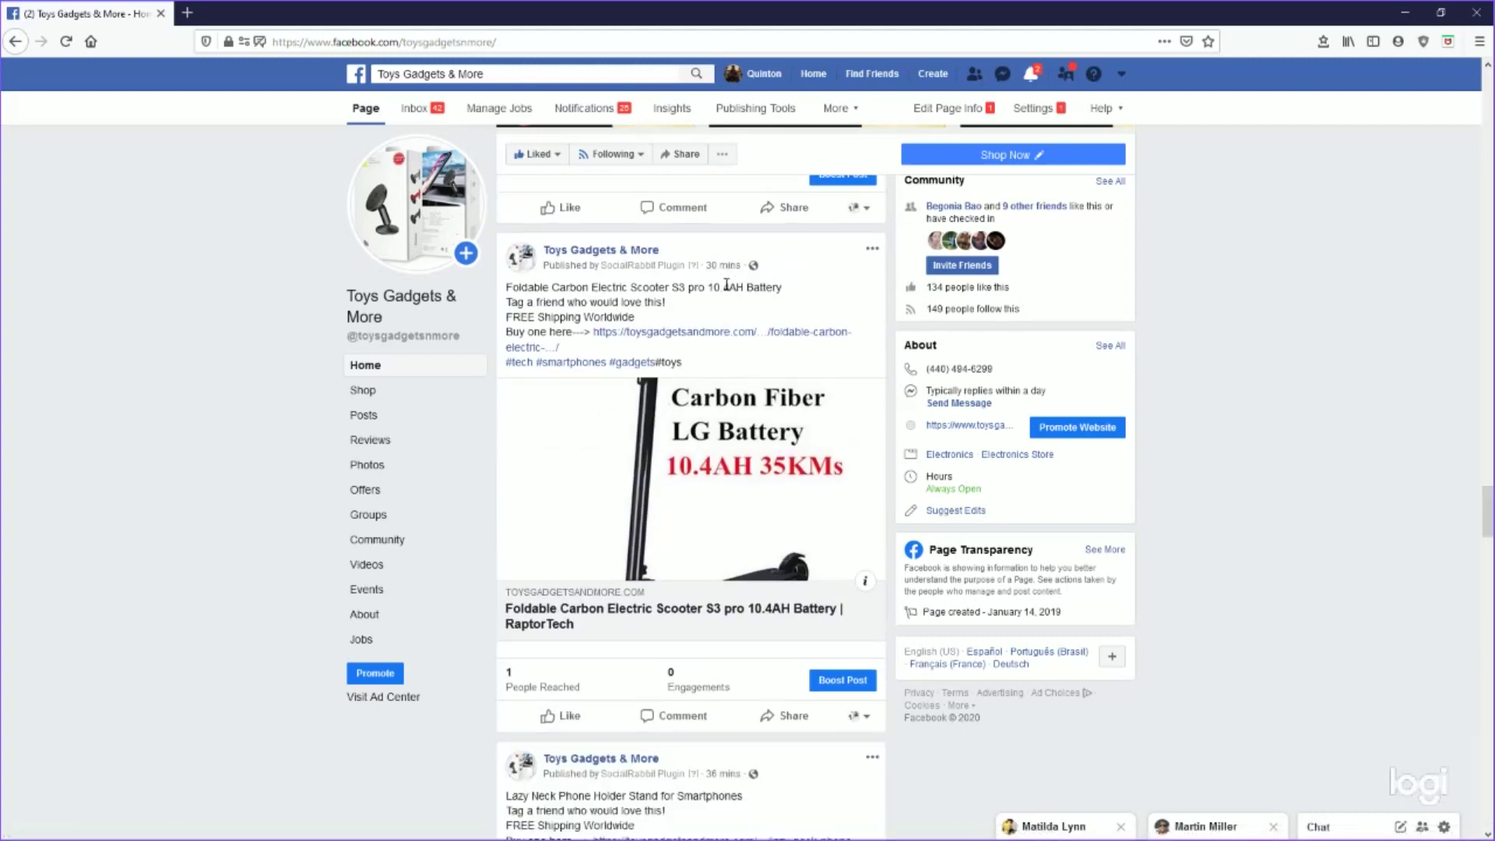
{"action": "scroll", "coordinate": [726, 285], "scroll_direction": "down", "scroll_amount": 7}
{"action": "scroll", "coordinate": [726, 292], "scroll_direction": "down", "scroll_amount": 5}
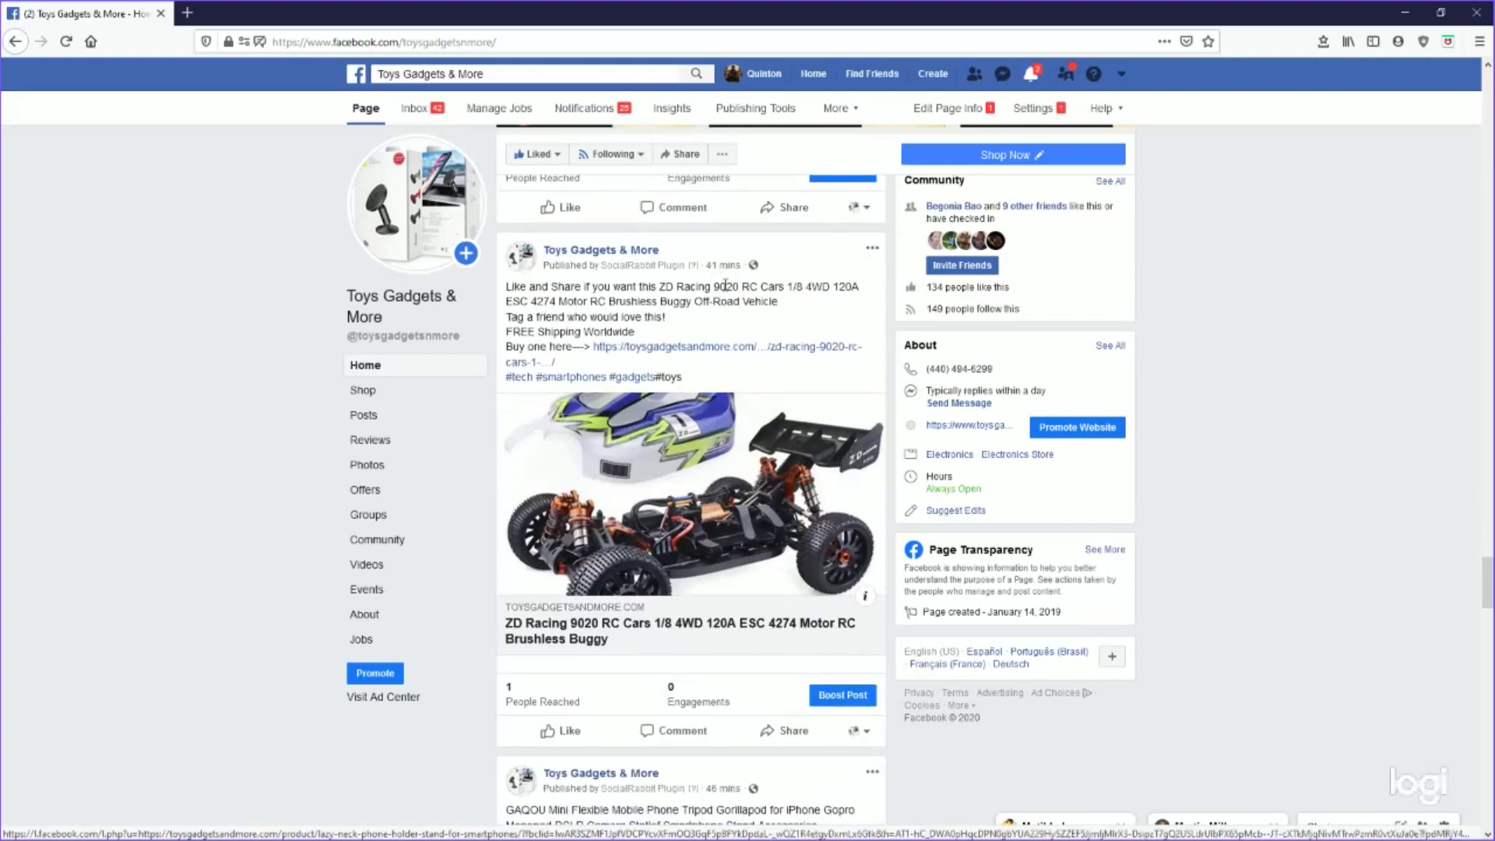
{"action": "scroll", "coordinate": [726, 292], "scroll_direction": "down", "scroll_amount": 8}
{"action": "scroll", "coordinate": [726, 293], "scroll_direction": "down", "scroll_amount": 9}
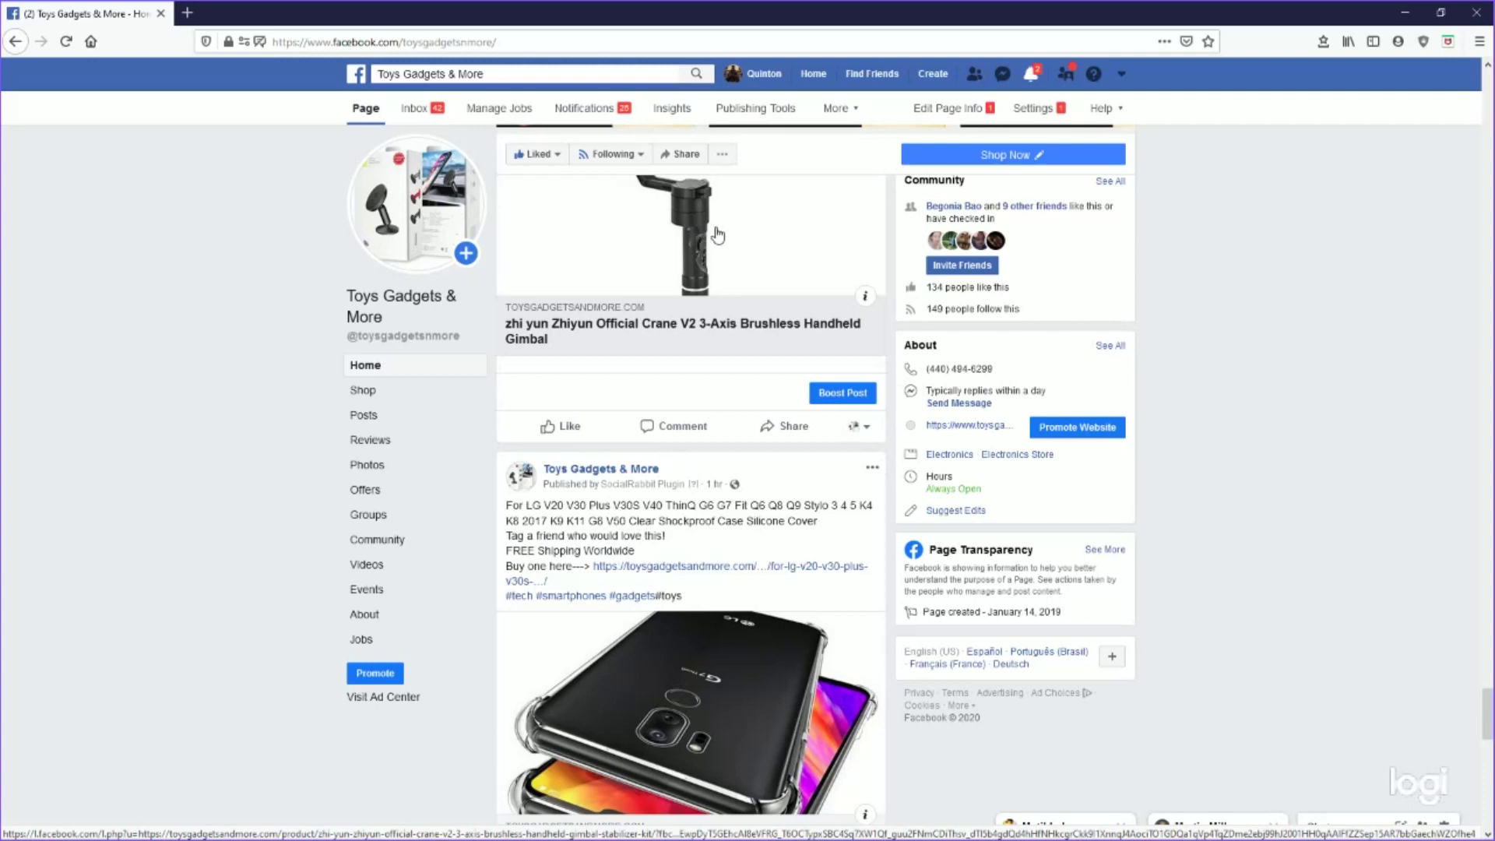
{"action": "scroll", "coordinate": [701, 238], "scroll_direction": "down", "scroll_amount": 10}
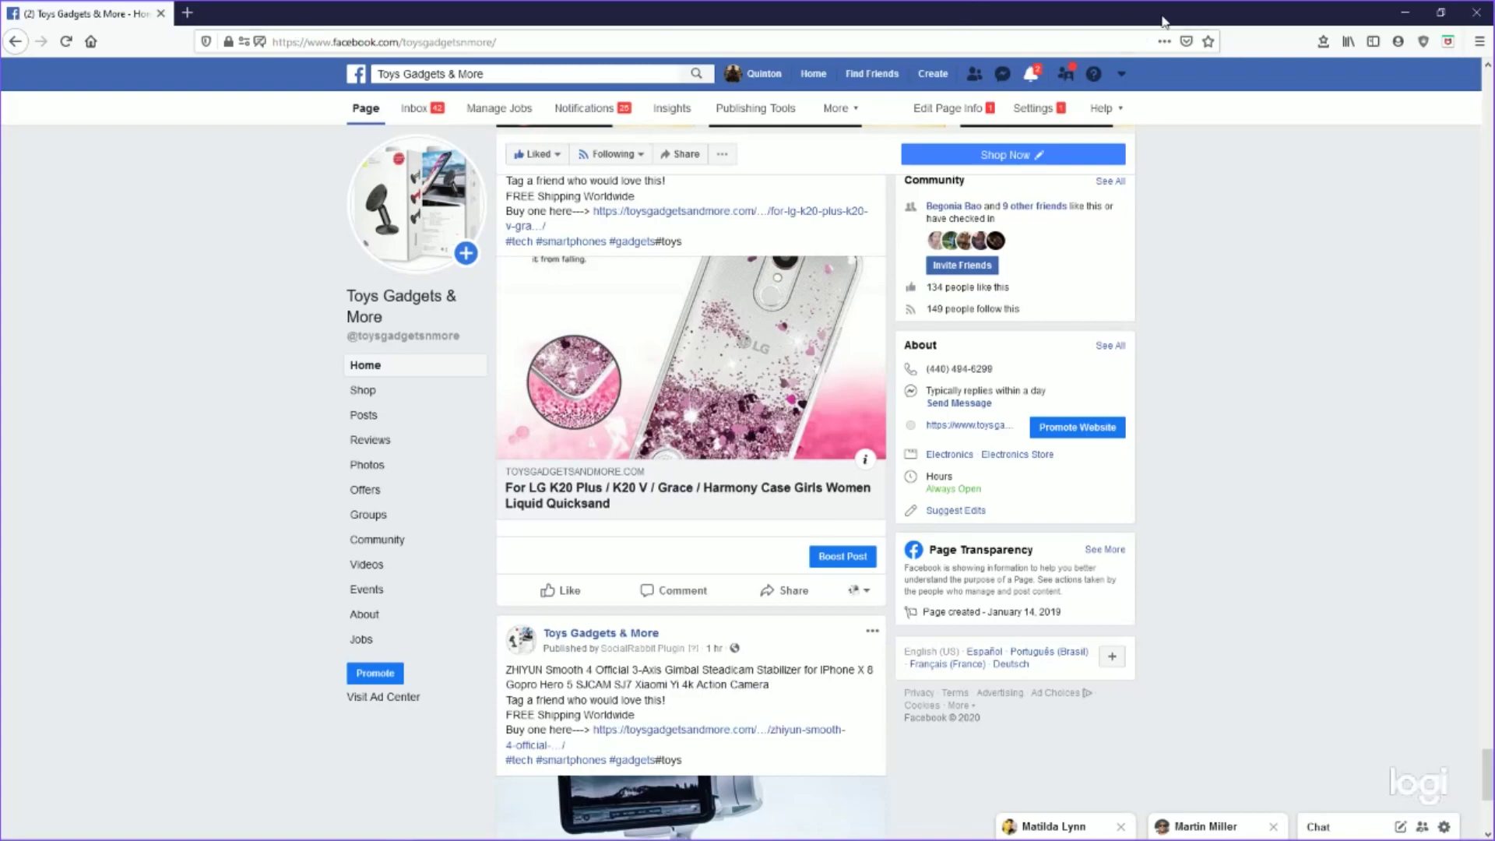
{"action": "left_click", "coordinate": [1474, 13]}
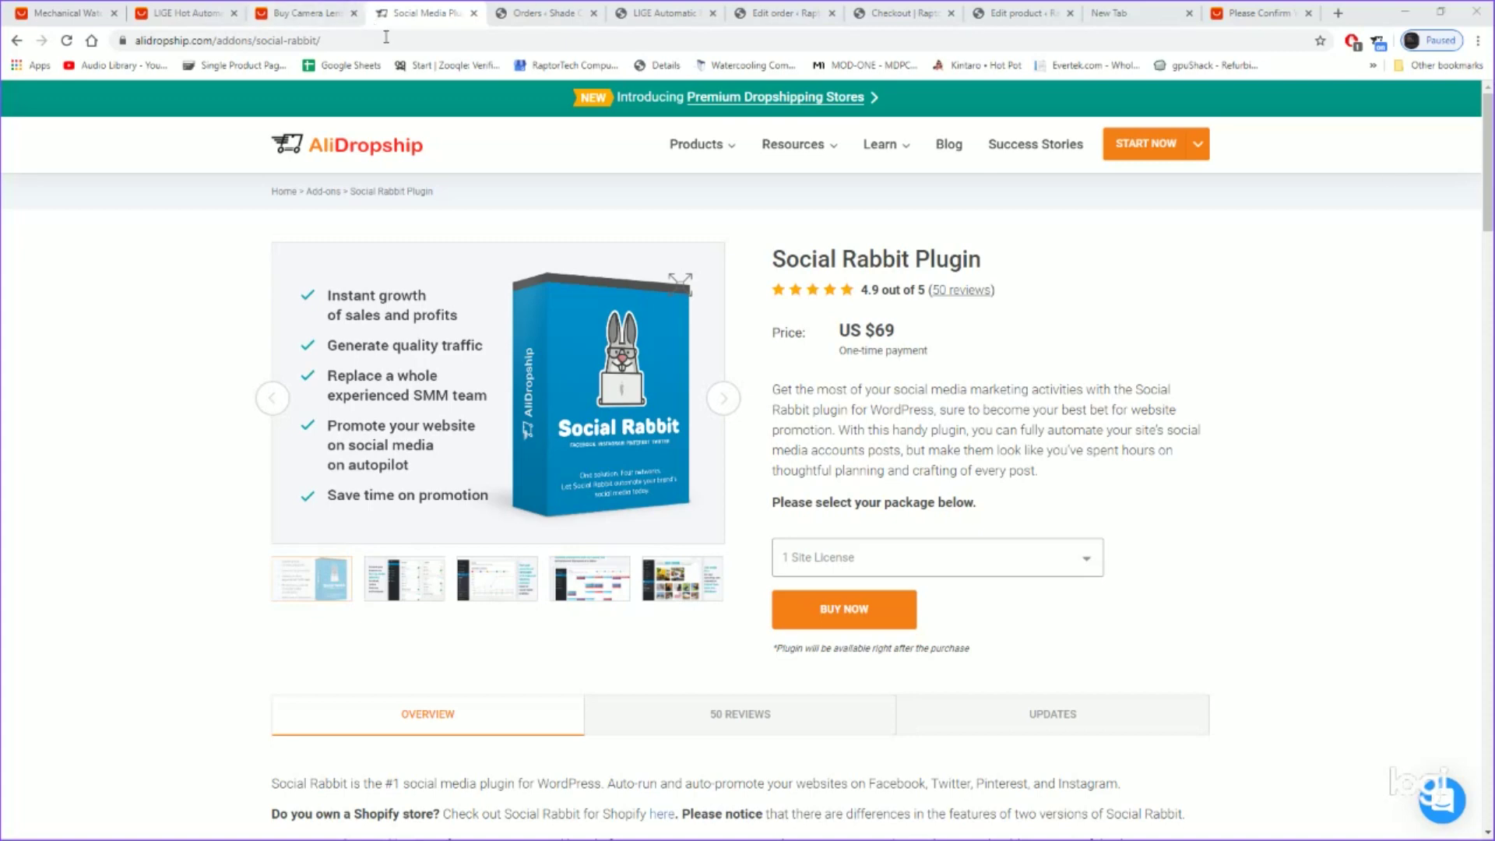
- Examine the Social Rabbit plugin page's overview, covering its benefits, the Promoter tool and the Media Gallery features, and return to the package selection
{"action": "scroll", "coordinate": [483, 163], "scroll_direction": "down", "scroll_amount": 3}
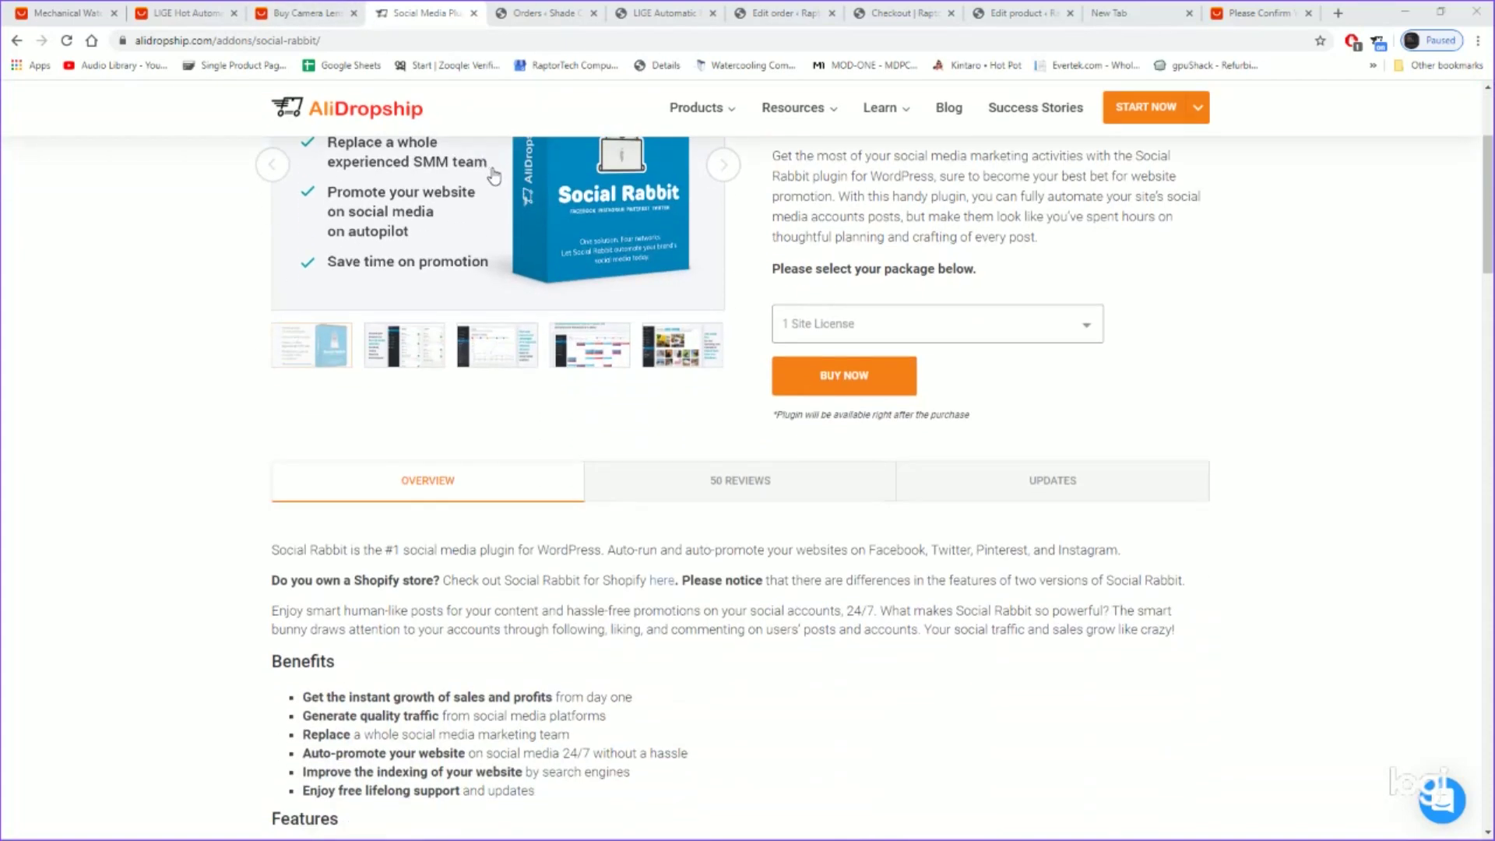
{"action": "scroll", "coordinate": [576, 207], "scroll_direction": "down", "scroll_amount": 3}
{"action": "scroll", "coordinate": [587, 217], "scroll_direction": "down", "scroll_amount": 5}
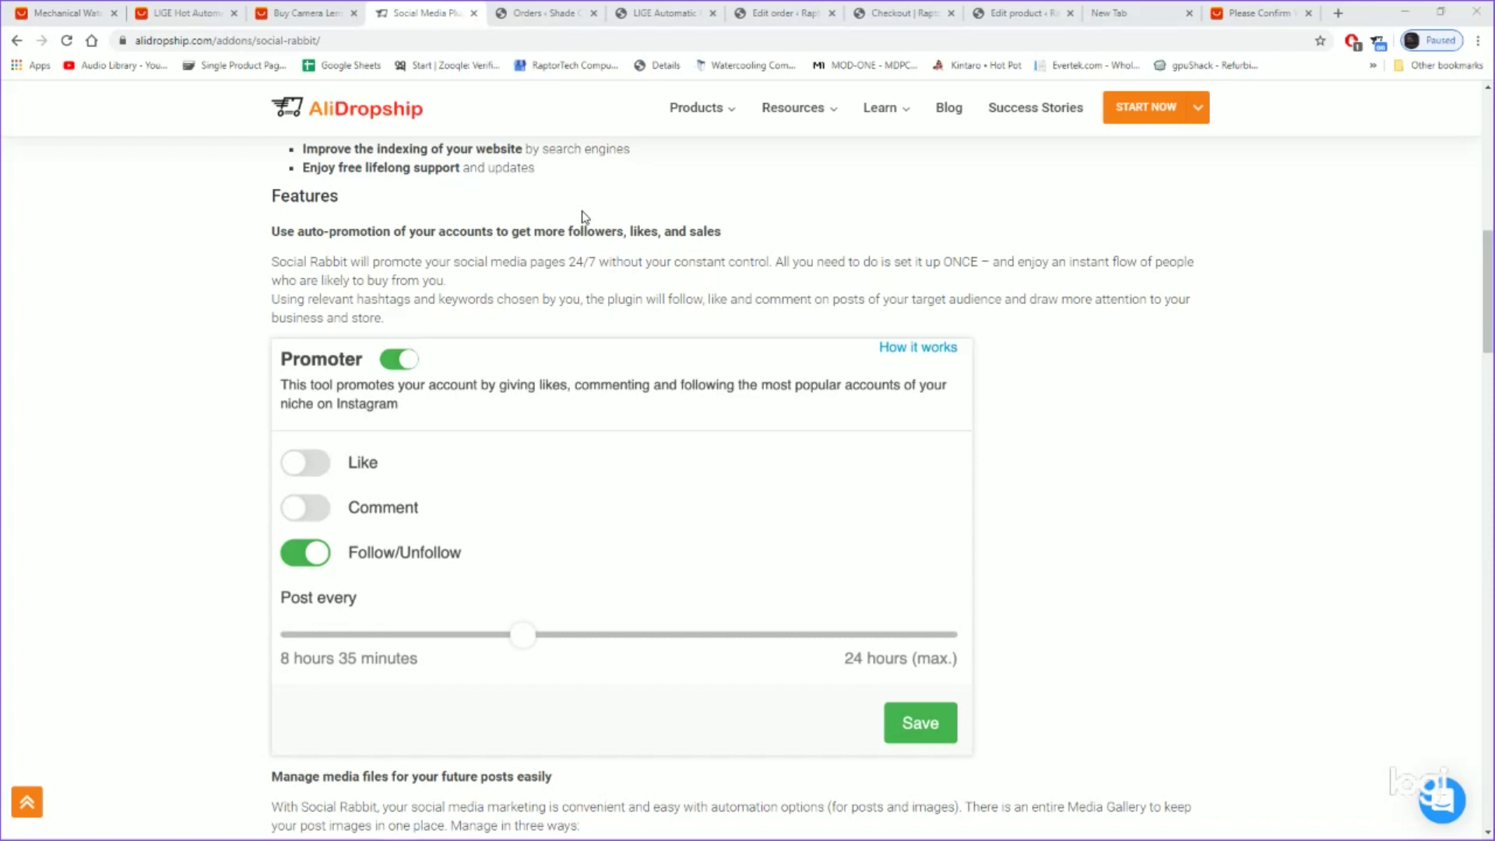
{"action": "scroll", "coordinate": [585, 218], "scroll_direction": "down", "scroll_amount": 3}
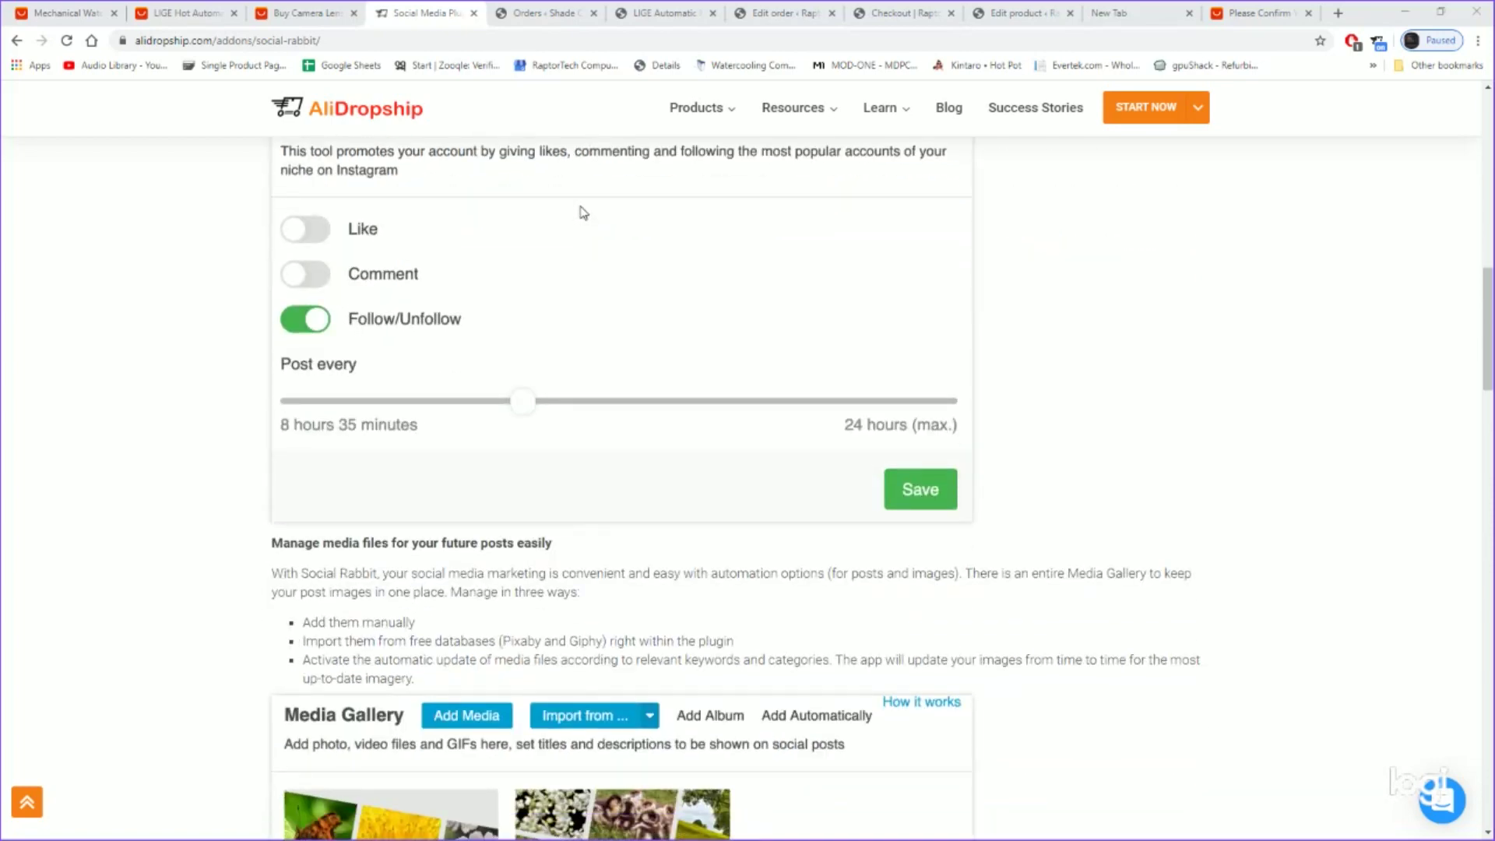
{"action": "scroll", "coordinate": [583, 215], "scroll_direction": "down", "scroll_amount": 6}
{"action": "scroll", "coordinate": [581, 212], "scroll_direction": "up", "scroll_amount": 7}
{"action": "scroll", "coordinate": [578, 209], "scroll_direction": "up", "scroll_amount": 15}
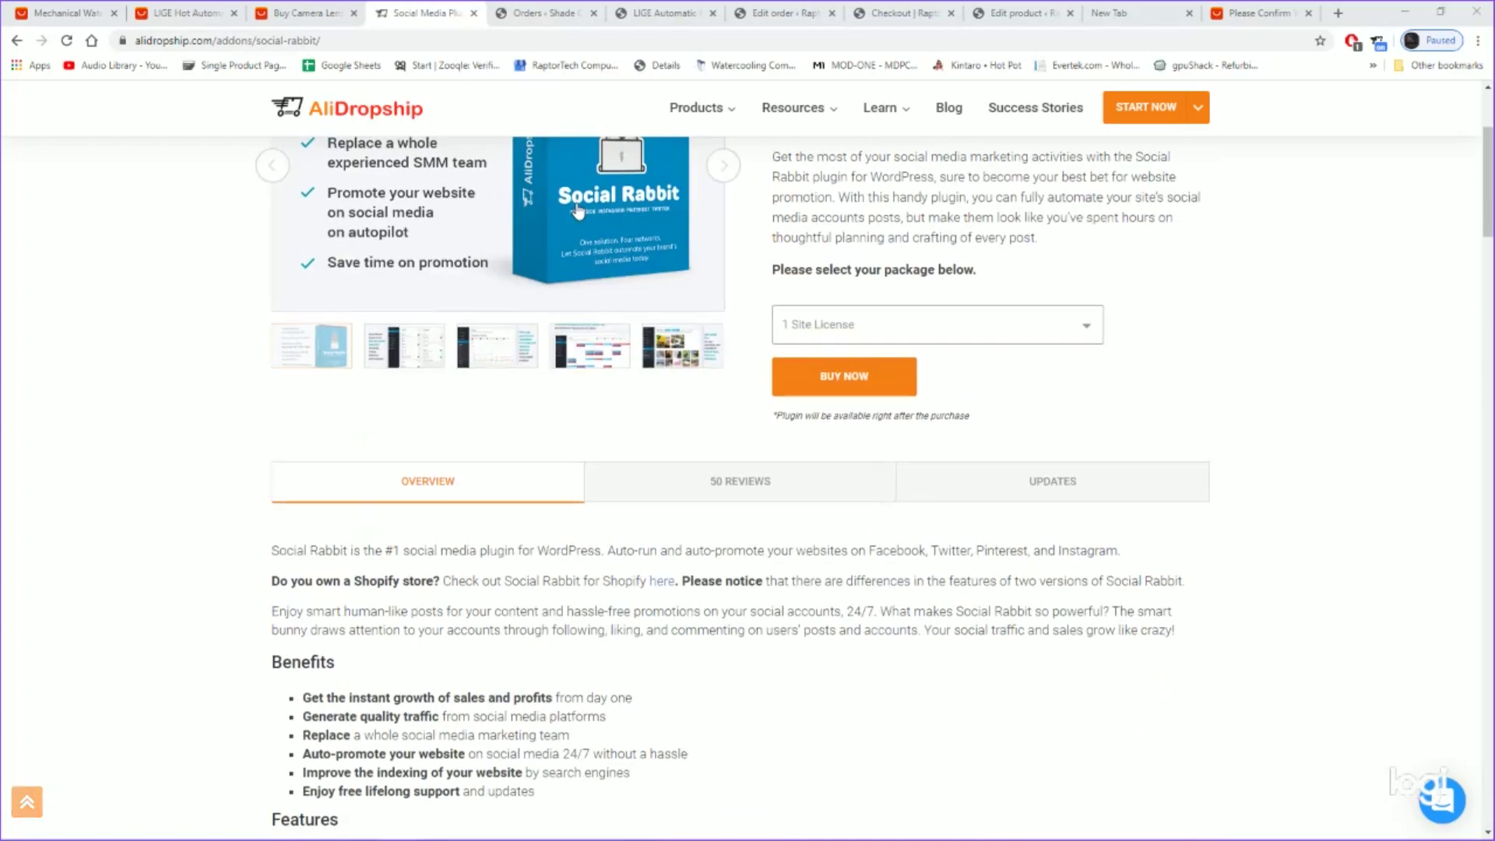